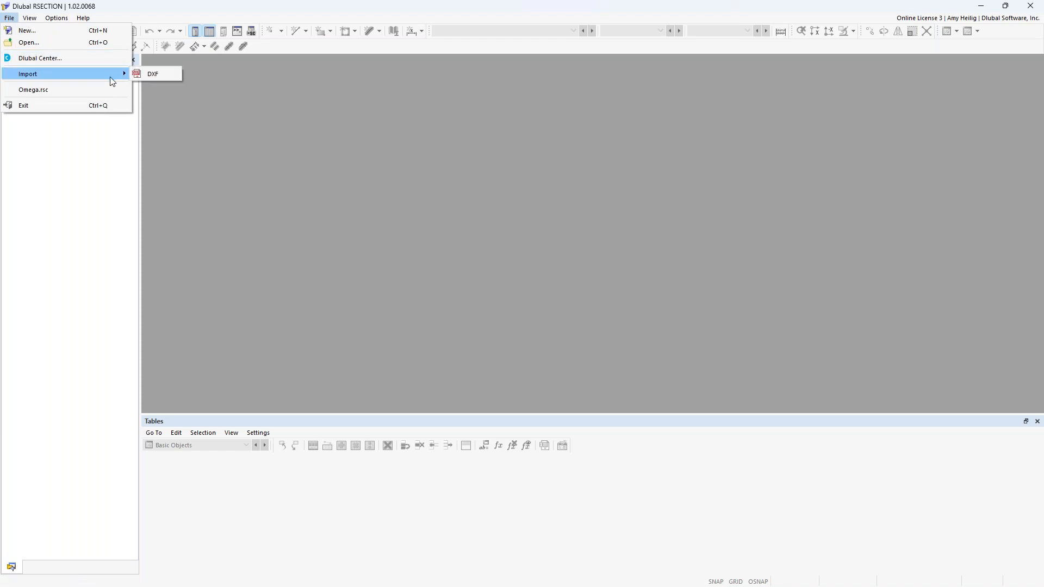
- Import the Omega DXF file as a new section model
{"action": "left_click", "coordinate": [146, 74]}
{"action": "left_click", "coordinate": [186, 119]}
{"action": "left_click", "coordinate": [429, 321]}
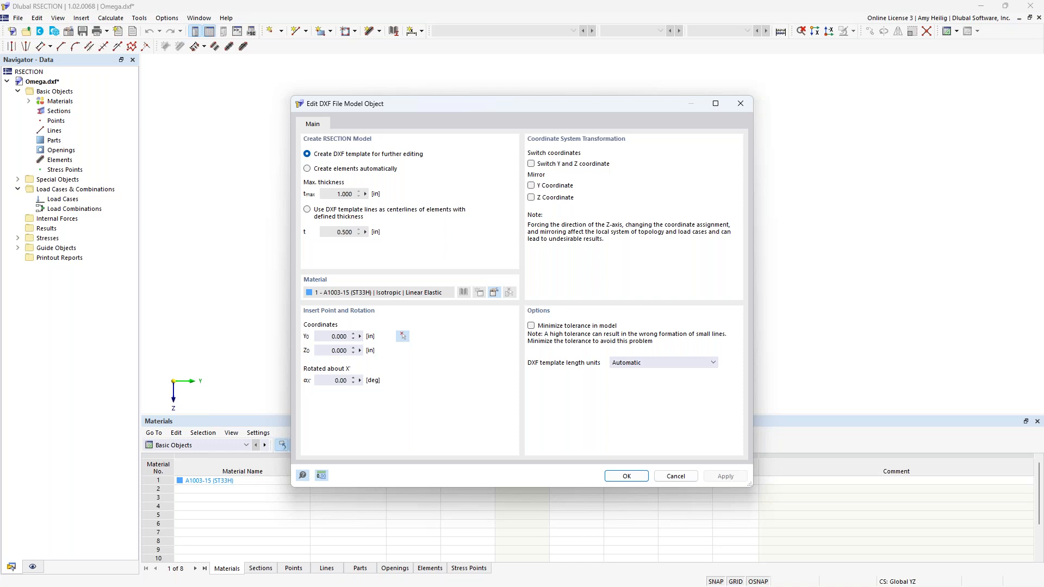
- Use the DXF template lines as centerlines of elements with a defined thickness of 0.25 in
{"action": "left_click", "coordinate": [308, 213]}
{"action": "left_click_drag", "start_coordinate": [335, 235], "coordinate": [369, 241]}
{"action": "type", "text": "0."}
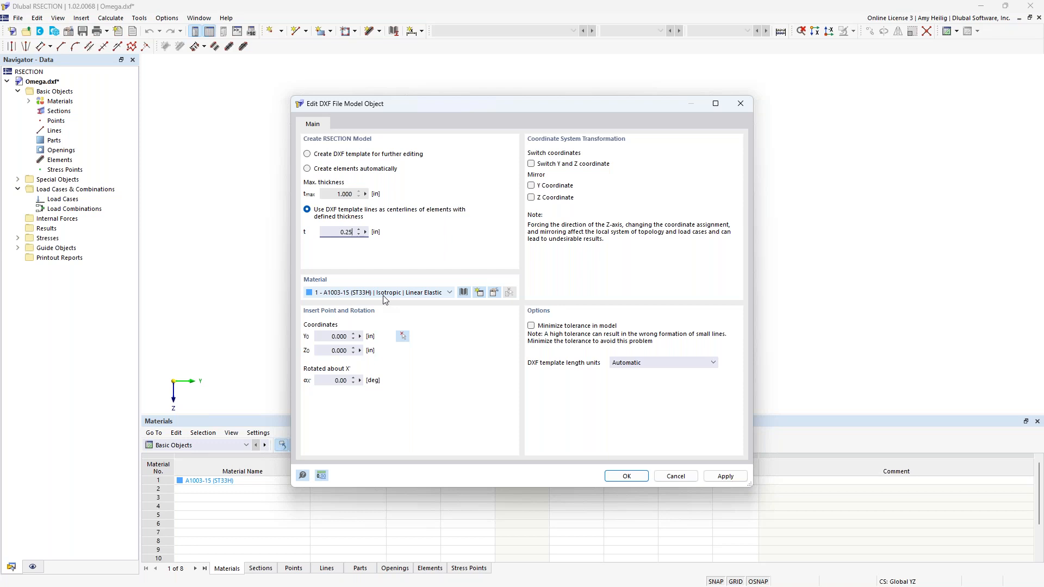
- Assign steel A1003-15 (ST33H) of standard AISI S100-16 from the material library to the imported section
{"action": "left_click", "coordinate": [463, 292]}
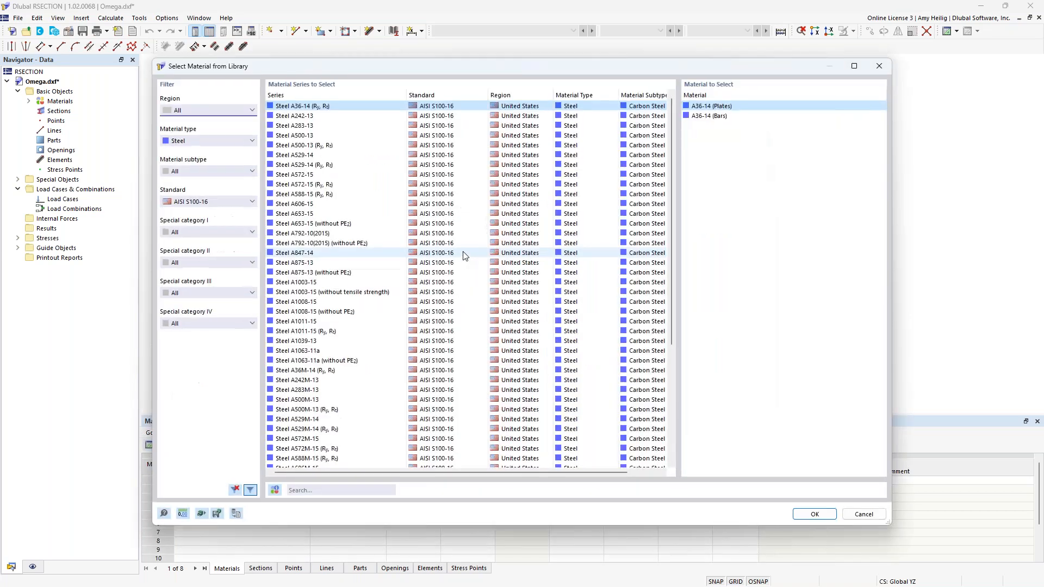
{"action": "left_click", "coordinate": [192, 143]}
{"action": "left_click", "coordinate": [192, 143]}
{"action": "left_click", "coordinate": [199, 201]}
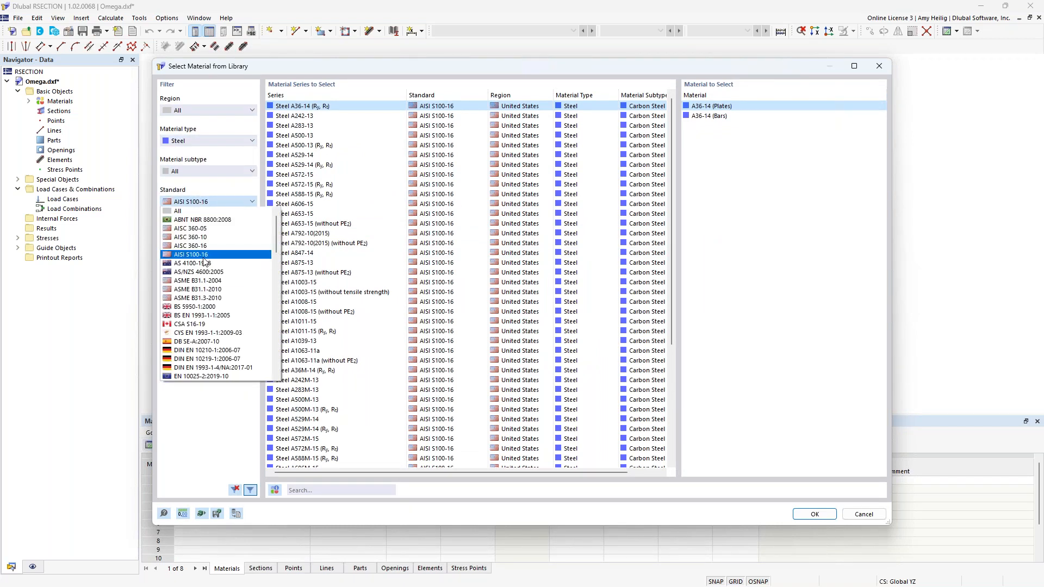
{"action": "left_click", "coordinate": [211, 423]}
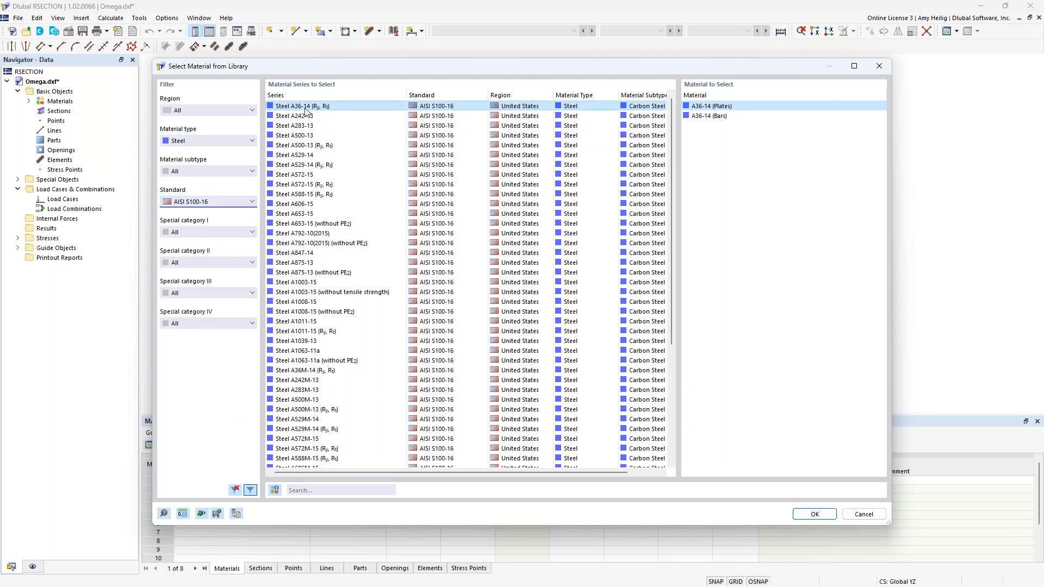
{"action": "left_click", "coordinate": [304, 135]}
{"action": "left_click", "coordinate": [306, 174]}
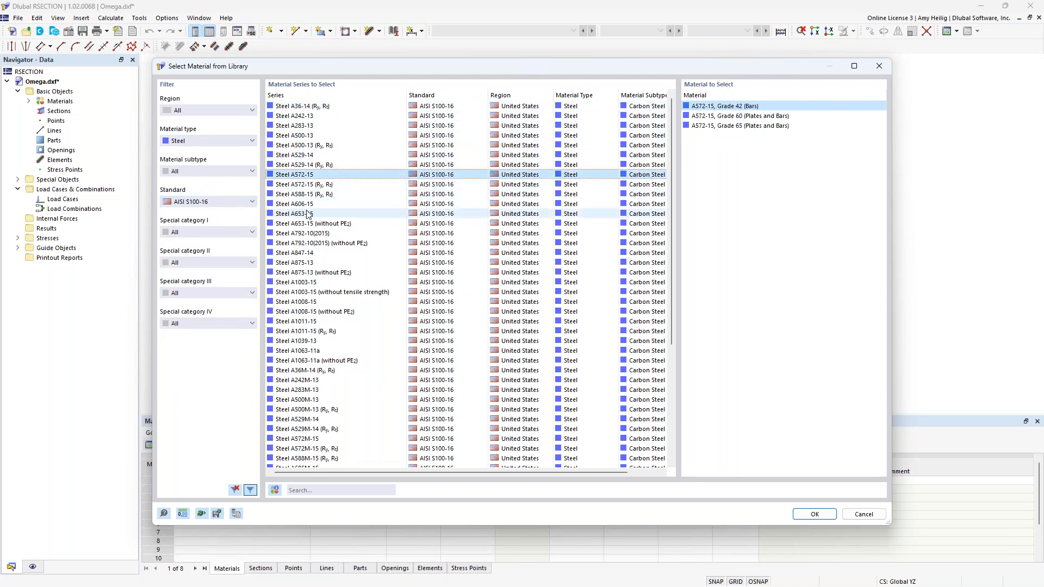
{"action": "left_click", "coordinate": [307, 213]}
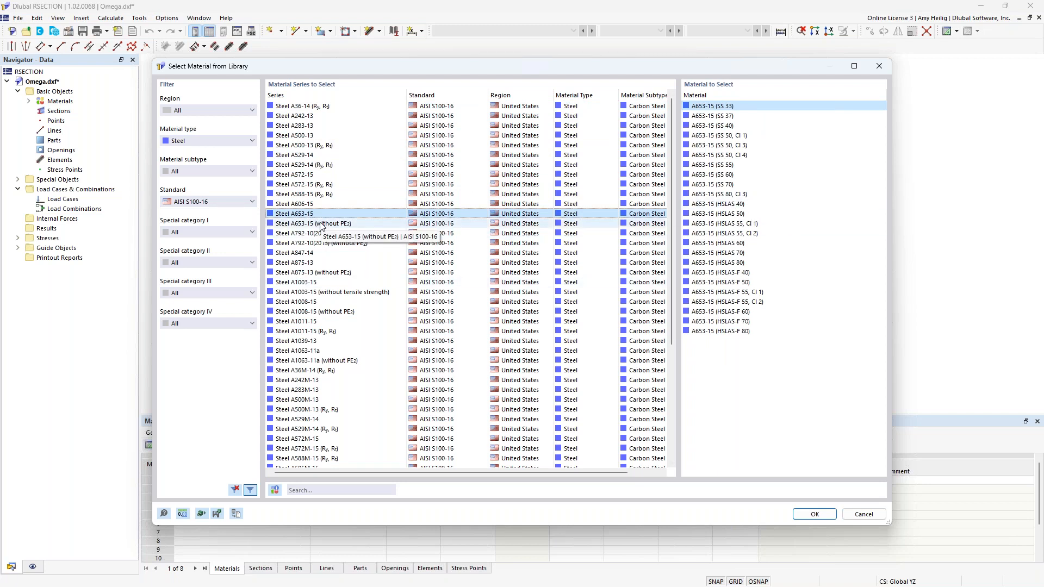
{"action": "left_click", "coordinate": [314, 283]}
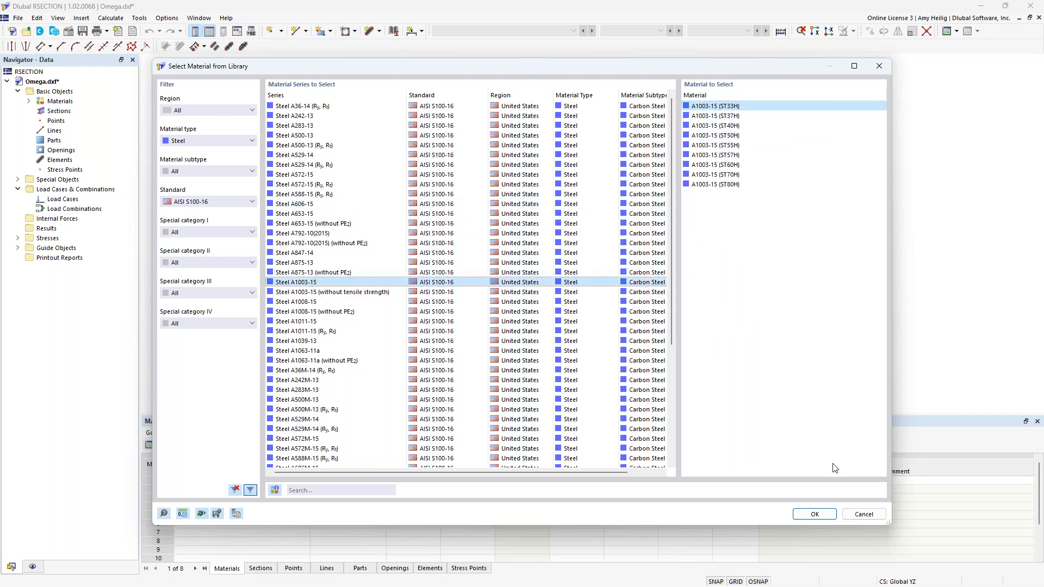
{"action": "left_click", "coordinate": [814, 513]}
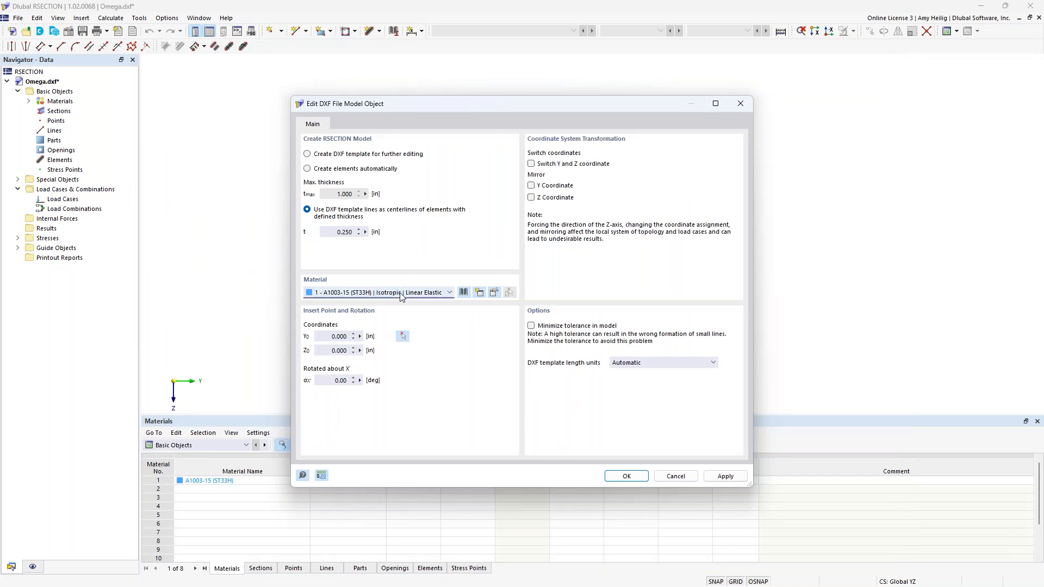
- Complete the DXF import with the chosen settings and dismiss the import log
{"action": "left_click", "coordinate": [629, 476]}
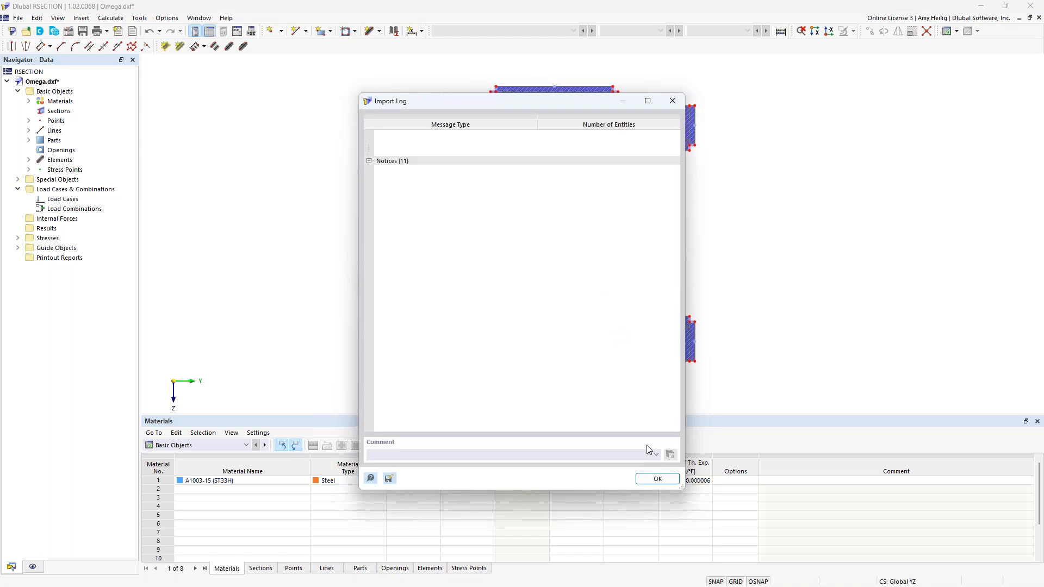
{"action": "left_click", "coordinate": [657, 480]}
{"action": "middle_click_drag", "start_coordinate": [720, 281], "coordinate": [677, 269]}
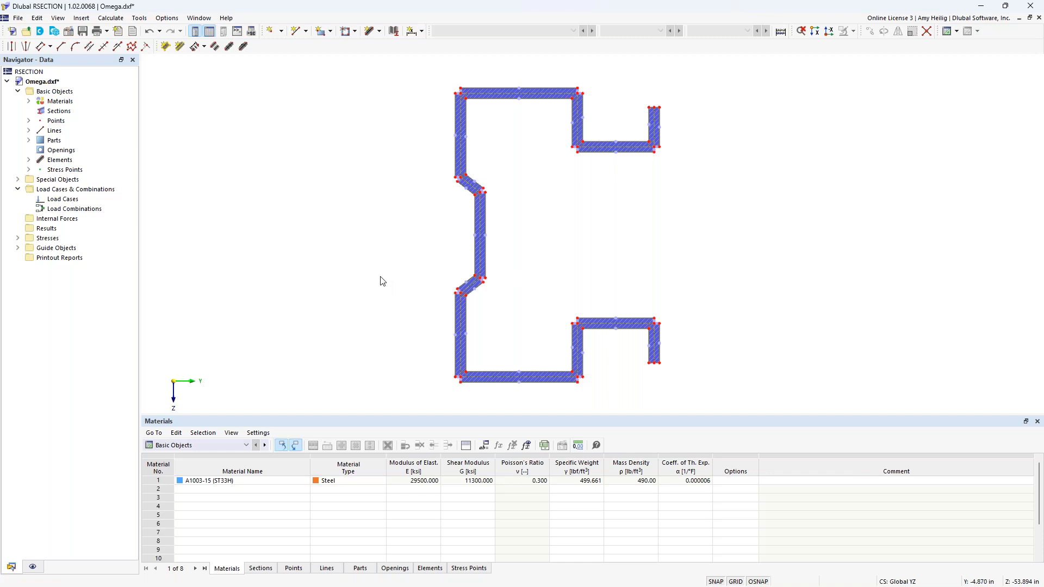
- Switch the model display to parts without elements, and to elements without parts, to compare the two representations
{"action": "left_click", "coordinate": [34, 567]}
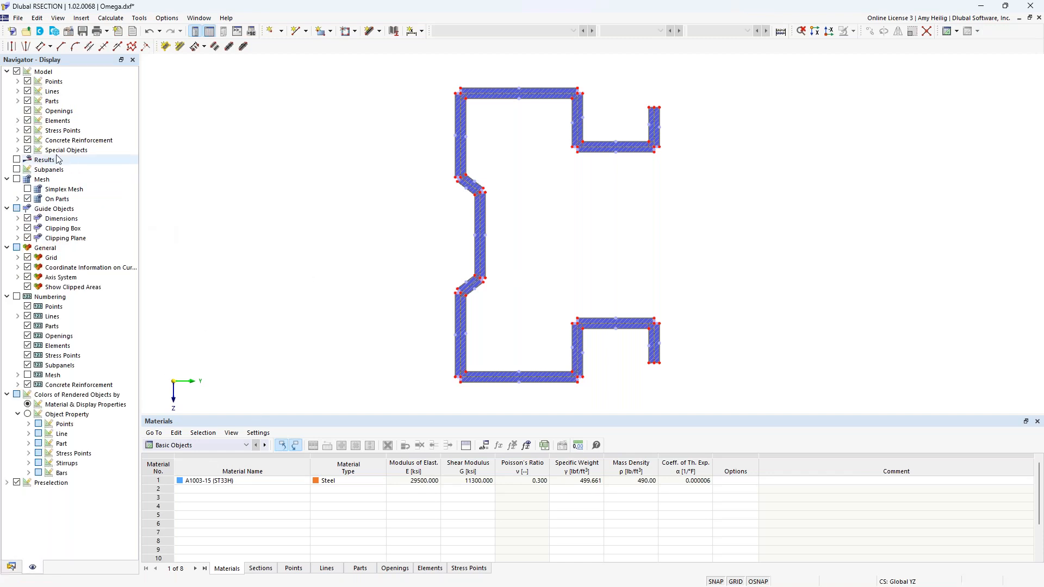
{"action": "left_click", "coordinate": [27, 121]}
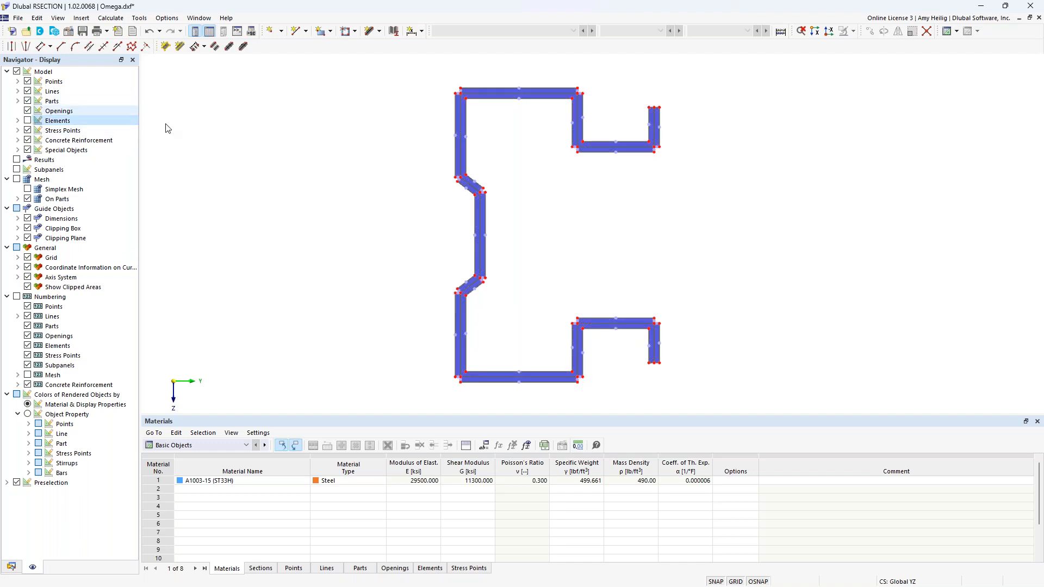
{"action": "scroll", "coordinate": [455, 332], "scroll_direction": "up", "scroll_amount": 3}
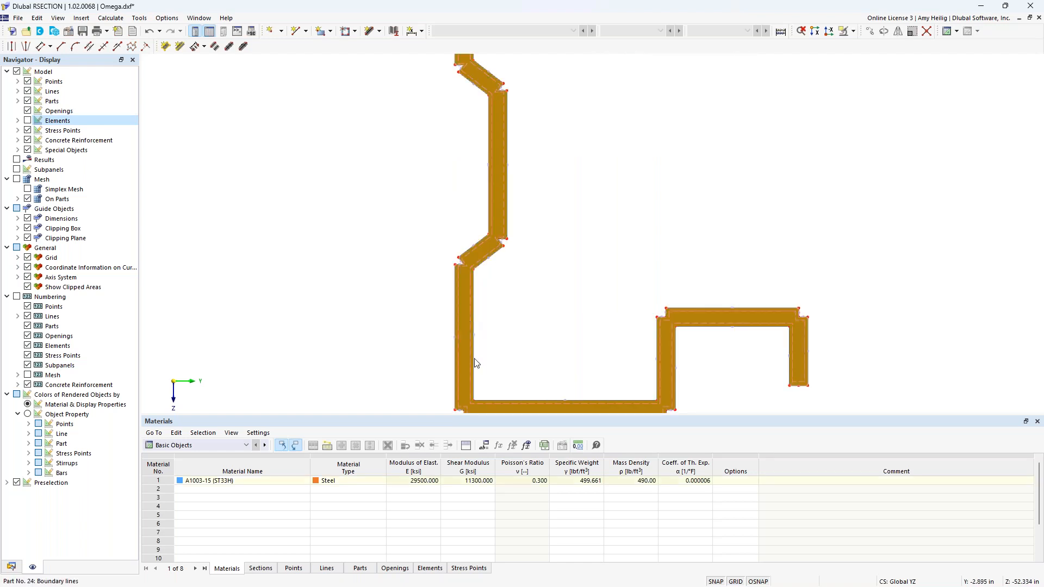
{"action": "scroll", "coordinate": [677, 278], "scroll_direction": "down", "scroll_amount": 4}
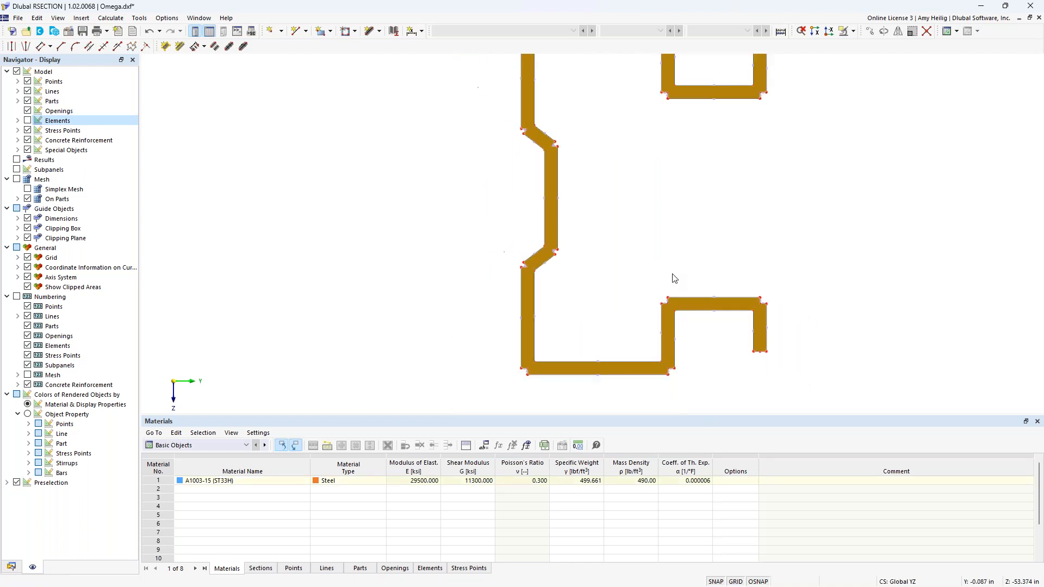
{"action": "middle_click_drag", "start_coordinate": [674, 277], "coordinate": [564, 271]}
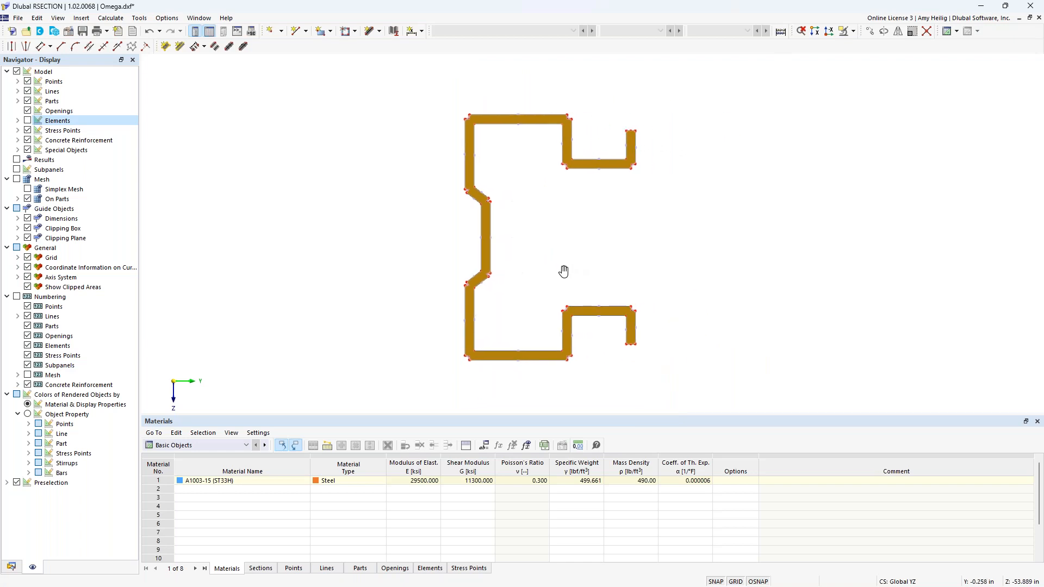
{"action": "left_click", "coordinate": [28, 101]}
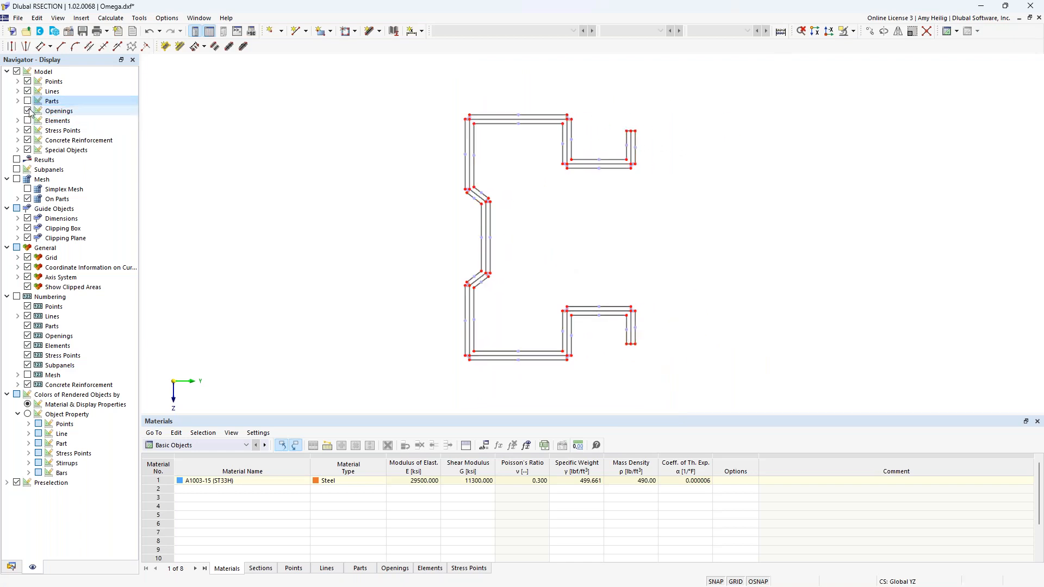
{"action": "left_click", "coordinate": [28, 121]}
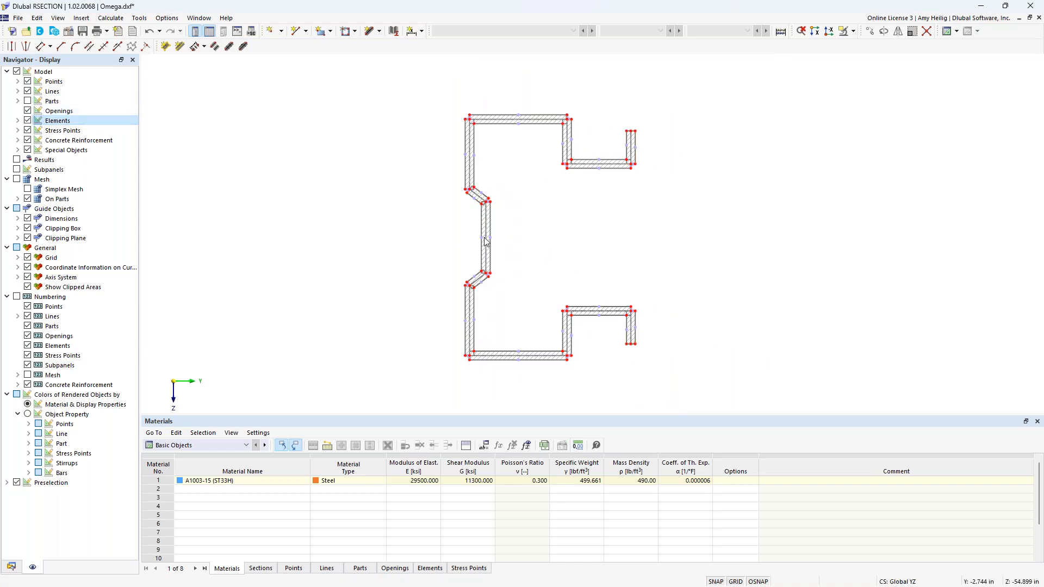
- Review the thickness and properties of the upper vertical web element without changes, and turn the parts display back on
{"action": "left_click_drag", "start_coordinate": [505, 248], "coordinate": [460, 223]}
{"action": "left_click_drag", "start_coordinate": [489, 165], "coordinate": [444, 148]}
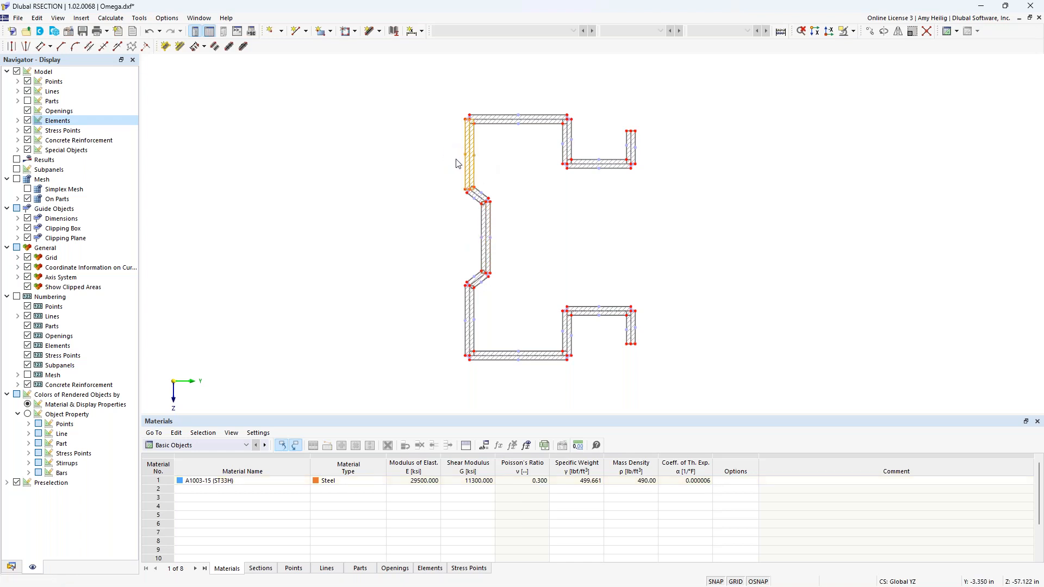
{"action": "scroll", "coordinate": [457, 163], "scroll_direction": "up", "scroll_amount": 1}
{"action": "right_click", "coordinate": [473, 164]}
{"action": "mouse_move", "coordinate": [610, 180]}
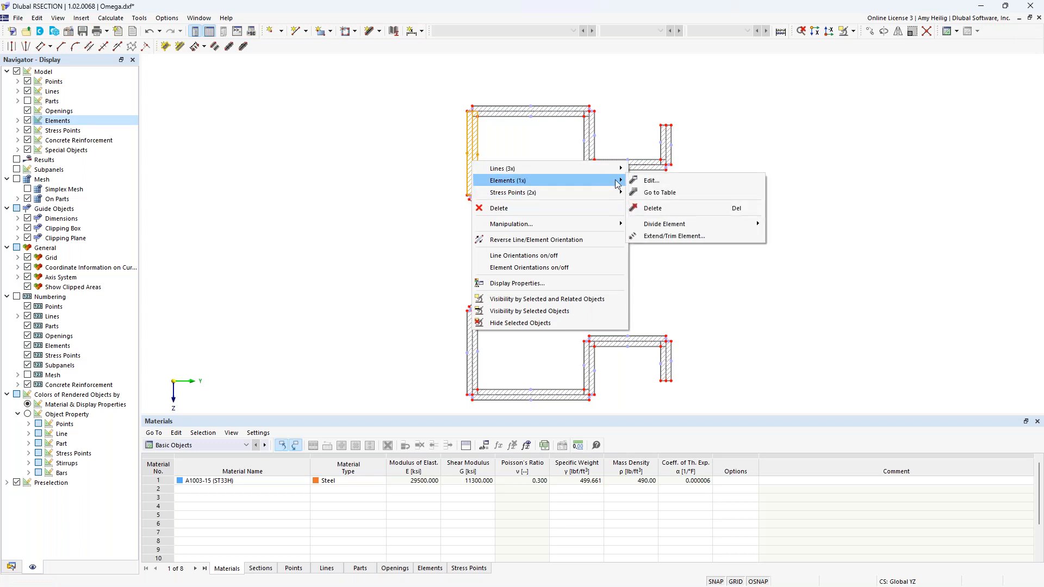
{"action": "left_click", "coordinate": [647, 180]}
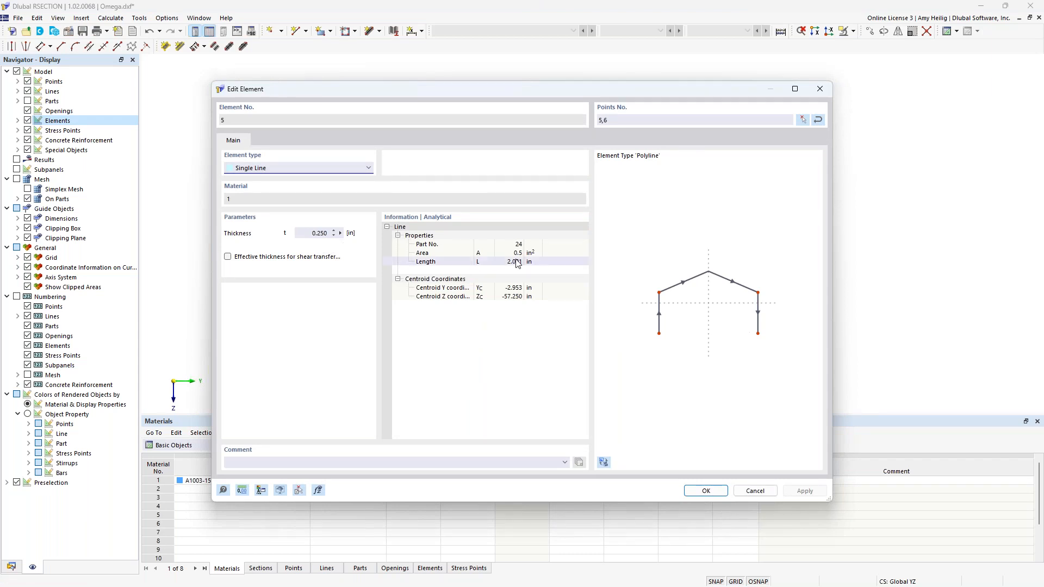
{"action": "left_click", "coordinate": [756, 491]}
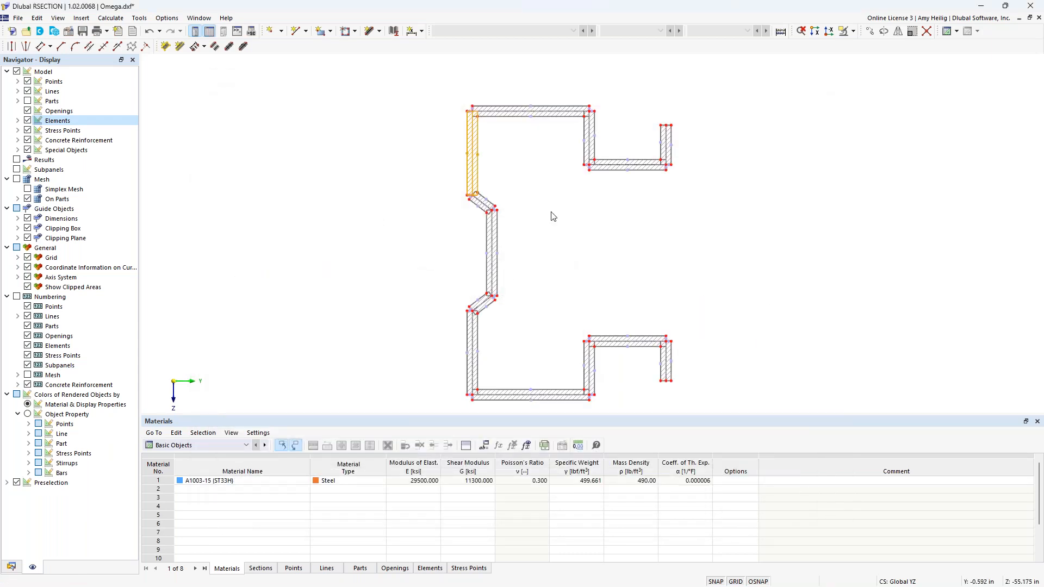
{"action": "left_click", "coordinate": [28, 102]}
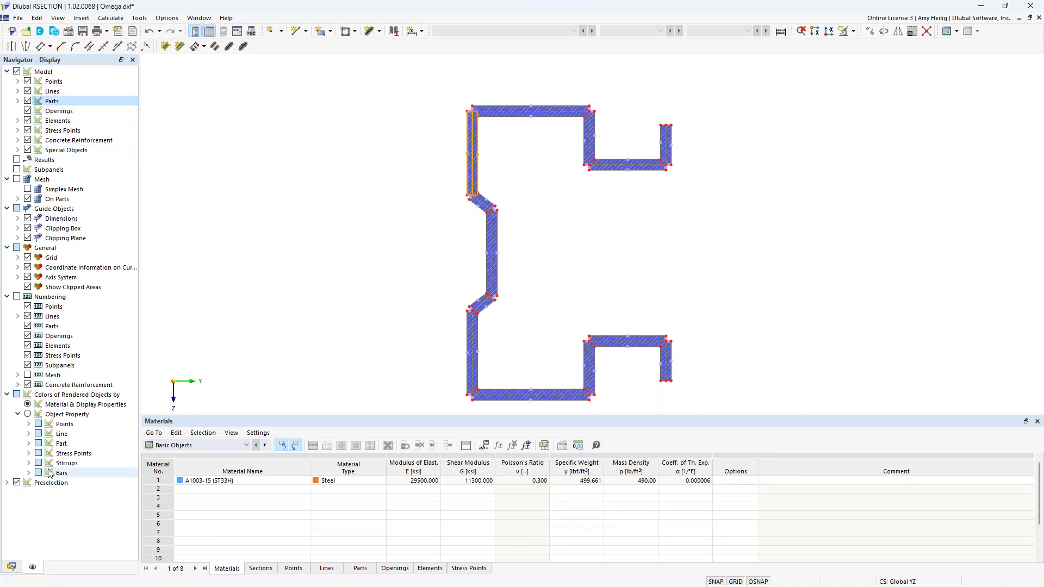
- Set the model's base data to the Thin-Walled Analysis method and the Cold formed manufacturing type
{"action": "left_click", "coordinate": [12, 567]}
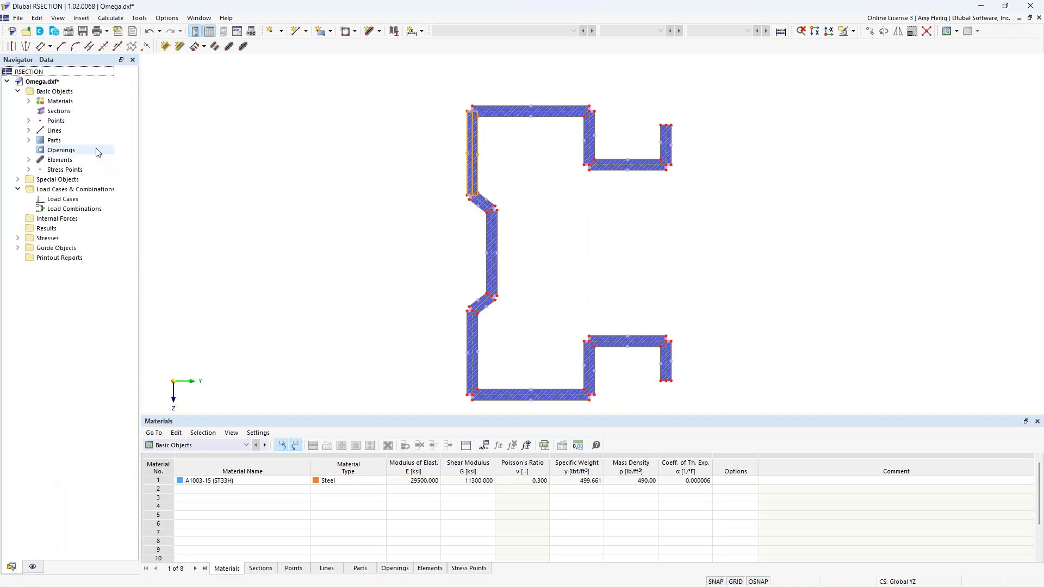
{"action": "right_click", "coordinate": [52, 82]}
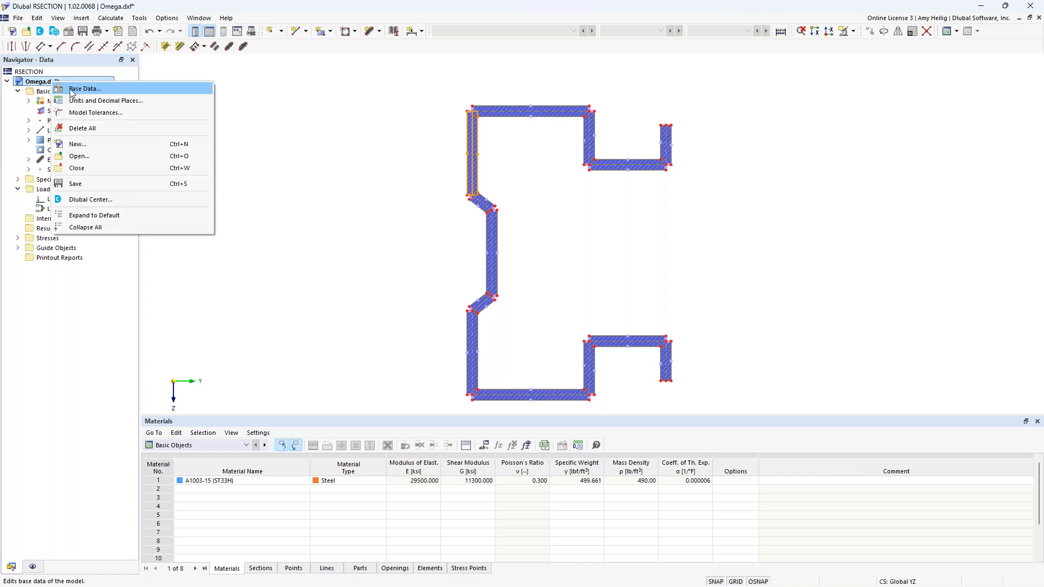
{"action": "left_click", "coordinate": [72, 90]}
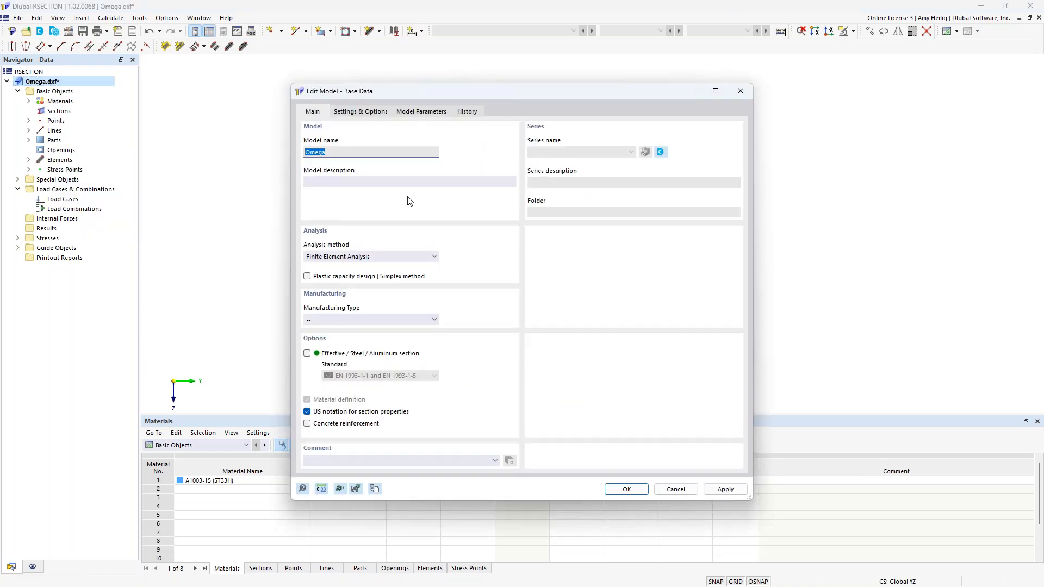
{"action": "left_click", "coordinate": [383, 260]}
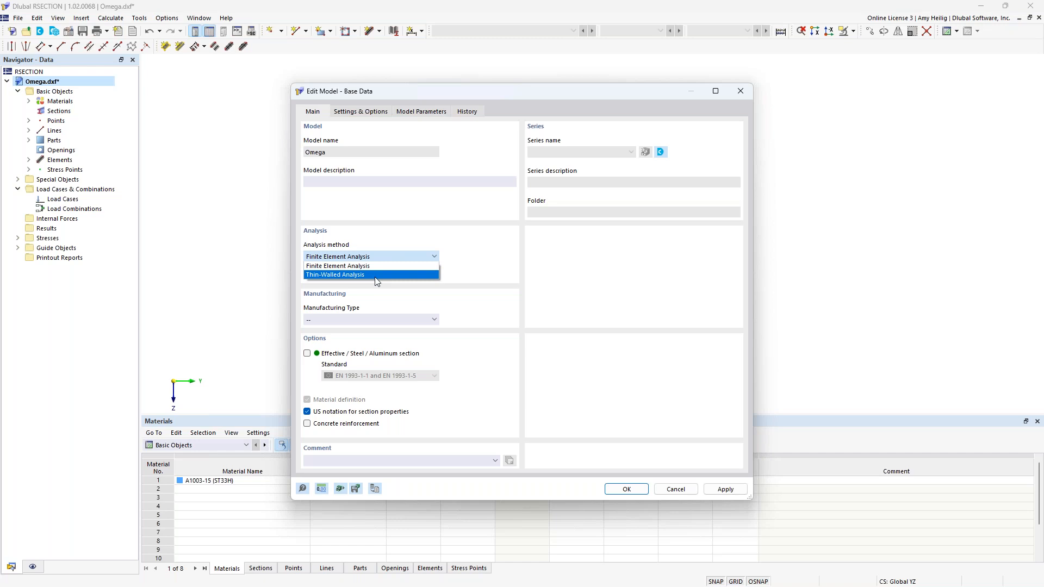
{"action": "left_click", "coordinate": [377, 275]}
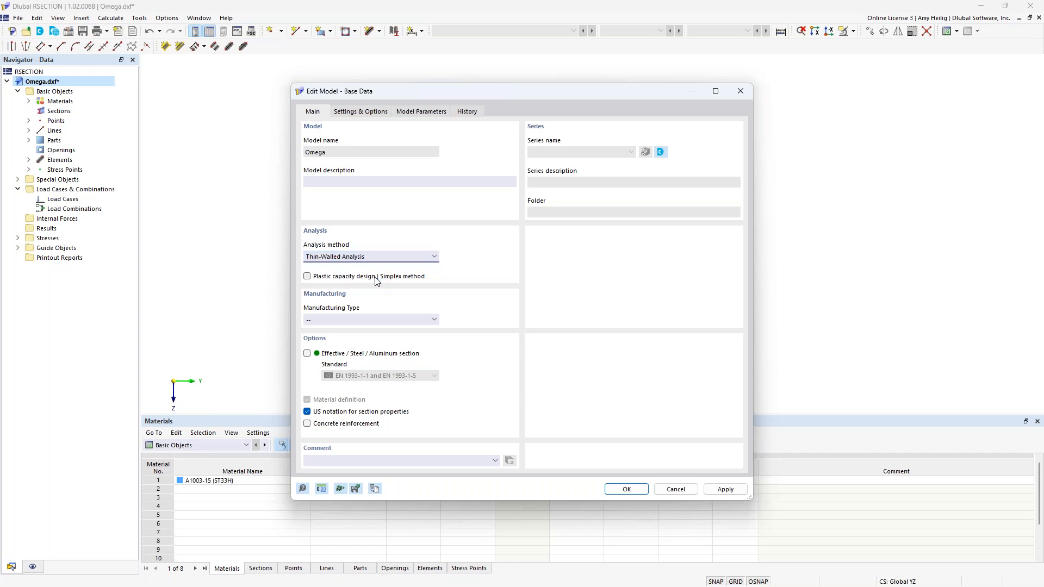
{"action": "left_click", "coordinate": [384, 319]}
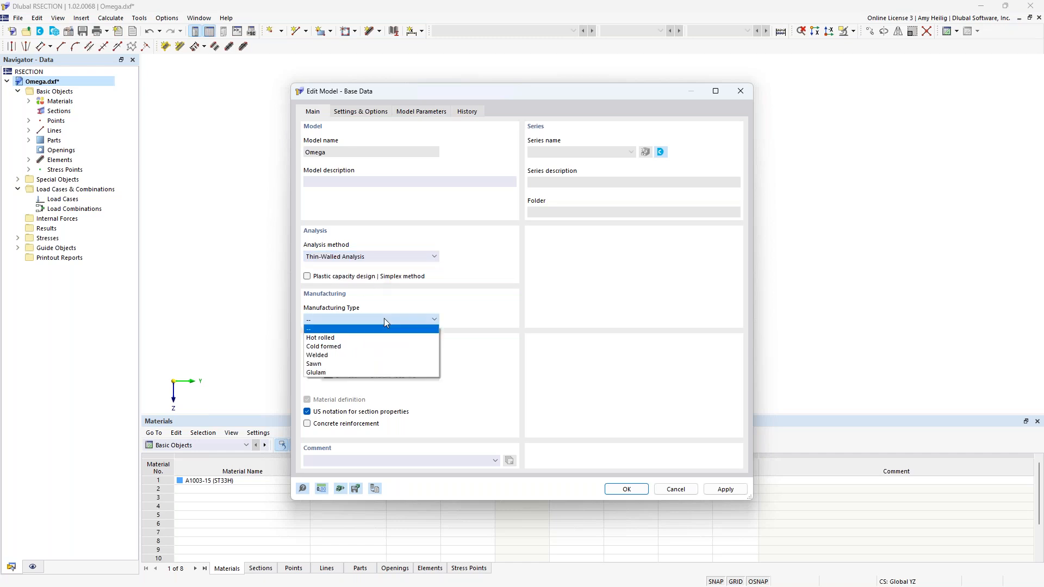
{"action": "left_click", "coordinate": [367, 348]}
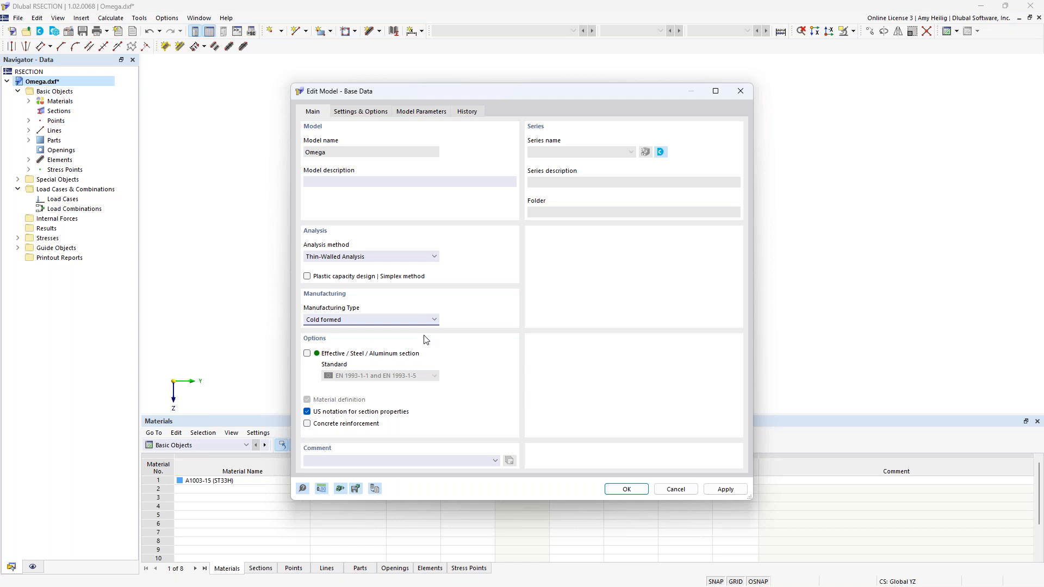
{"action": "left_click", "coordinate": [626, 488]}
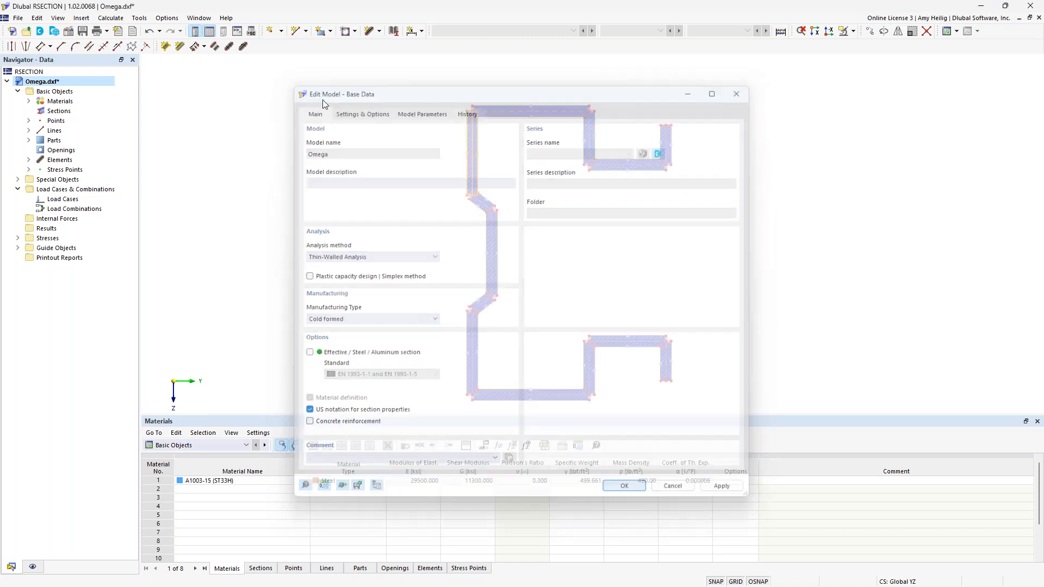
- Calculate the section and enlarge the section properties table to review the area, bending and shear values
{"action": "left_click", "coordinate": [111, 18]}
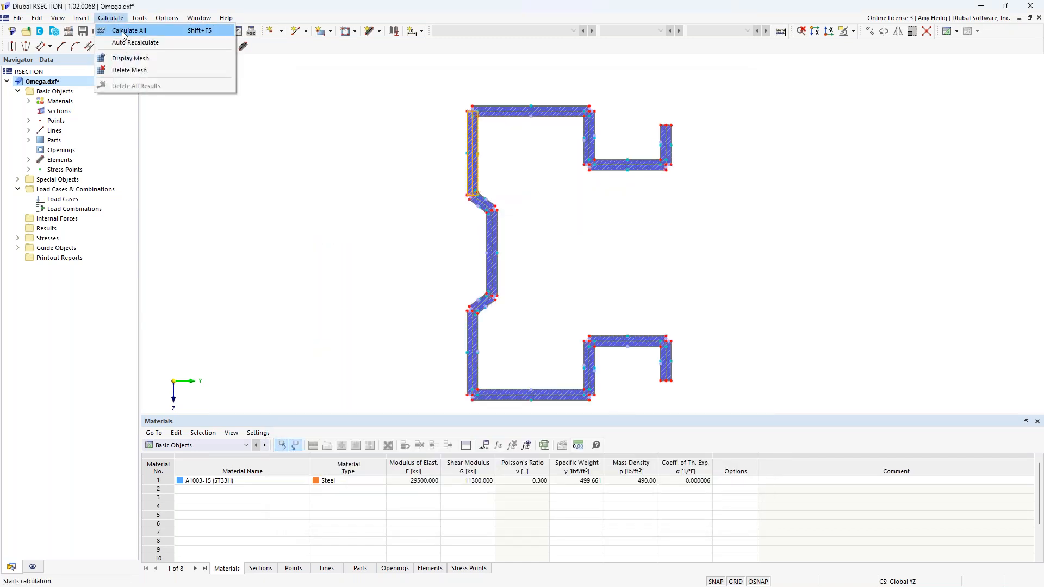
{"action": "left_click", "coordinate": [124, 31]}
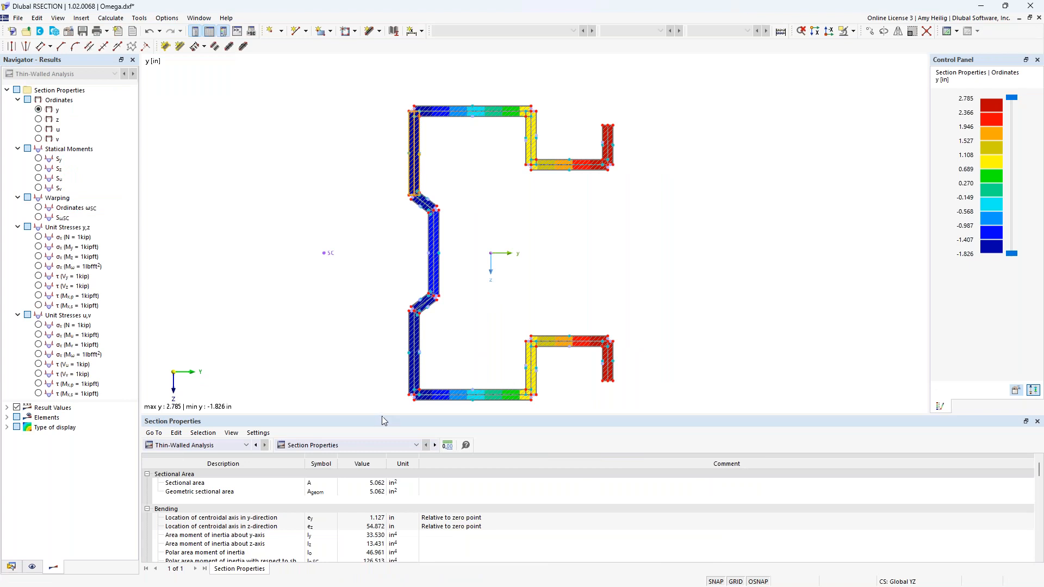
{"action": "mouse_move", "coordinate": [382, 415]}
{"action": "left_mouse_down"}
{"action": "mouse_move", "coordinate": [382, 389]}
{"action": "mouse_move", "coordinate": [409, 381]}
{"action": "mouse_move", "coordinate": [410, 344]}
{"action": "left_mouse_up"}
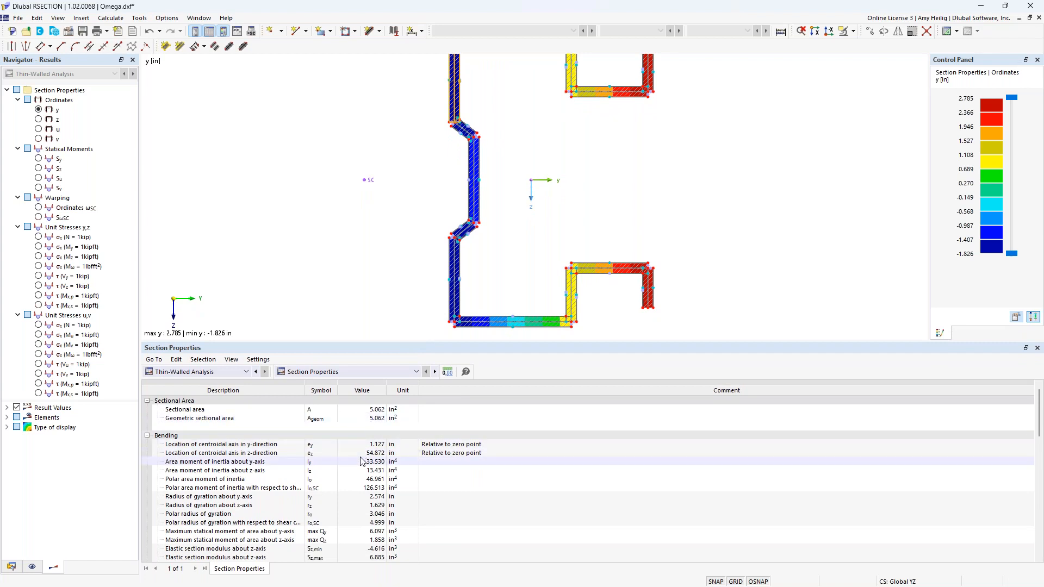
{"action": "scroll", "coordinate": [360, 462], "scroll_direction": "down", "scroll_amount": 2}
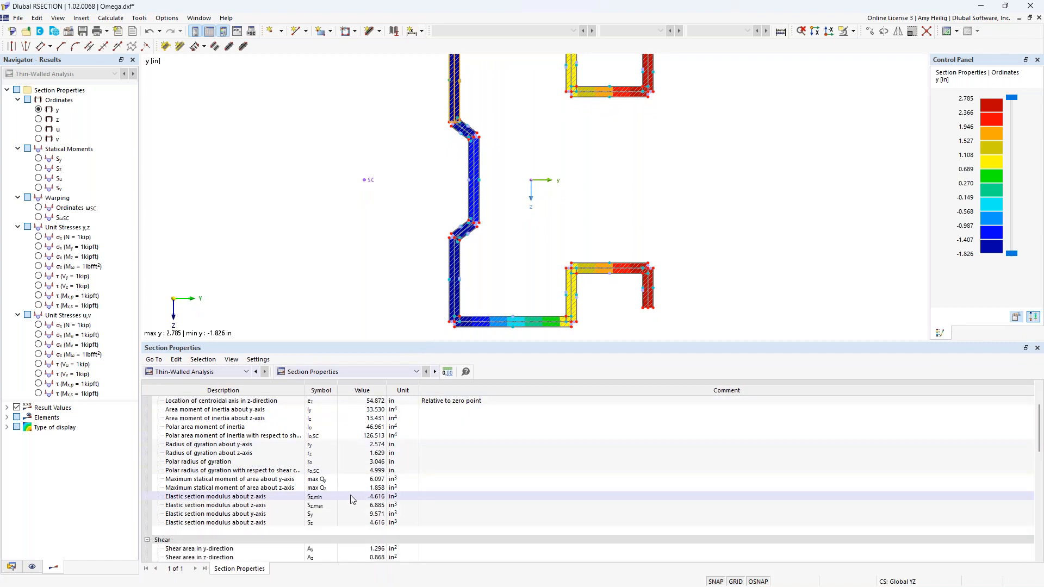
- Review the remaining section properties, shrink the table, and display the σx unit stresses for N = 1 kip and My = 1 kipft
{"action": "scroll", "coordinate": [352, 499], "scroll_direction": "down", "scroll_amount": 2}
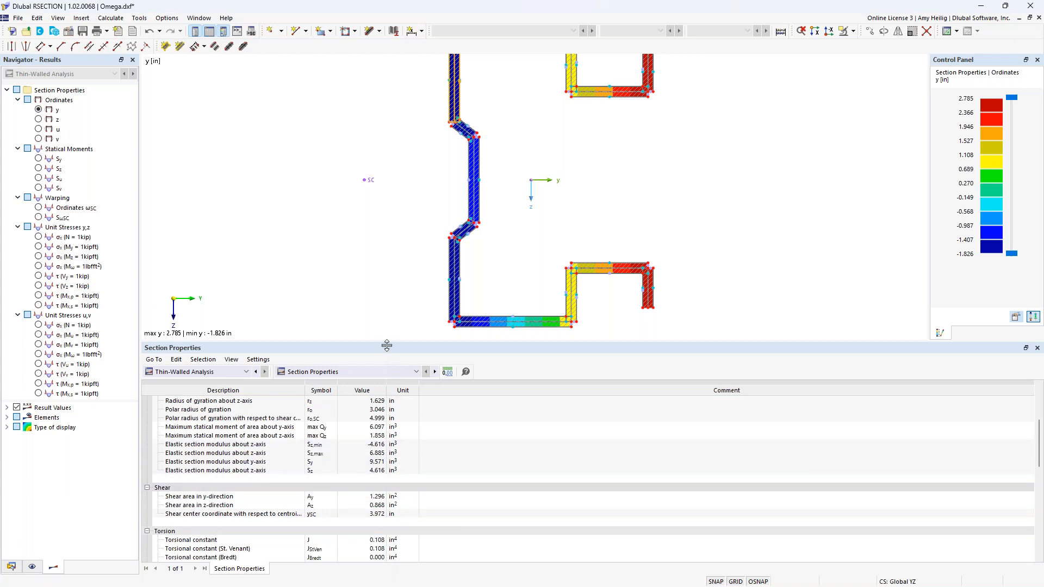
{"action": "left_click_drag", "start_coordinate": [384, 343], "coordinate": [386, 445]}
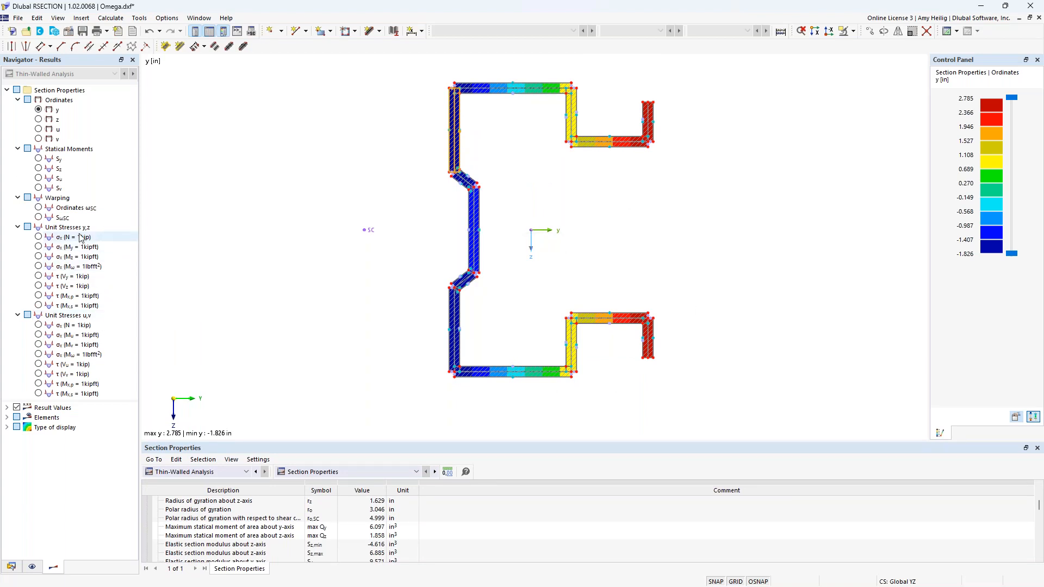
{"action": "left_click", "coordinate": [38, 238]}
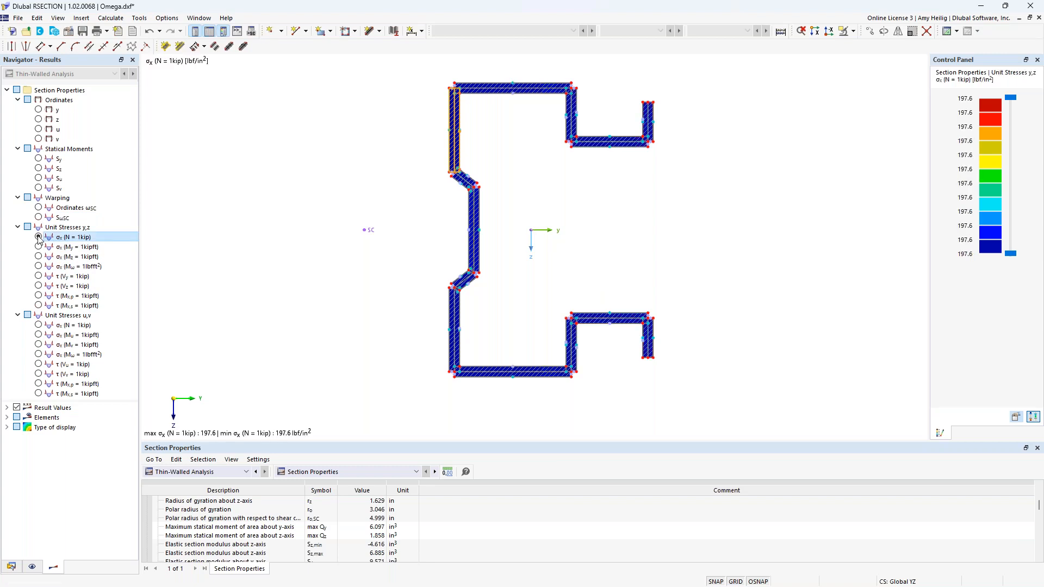
{"action": "left_click", "coordinate": [41, 248]}
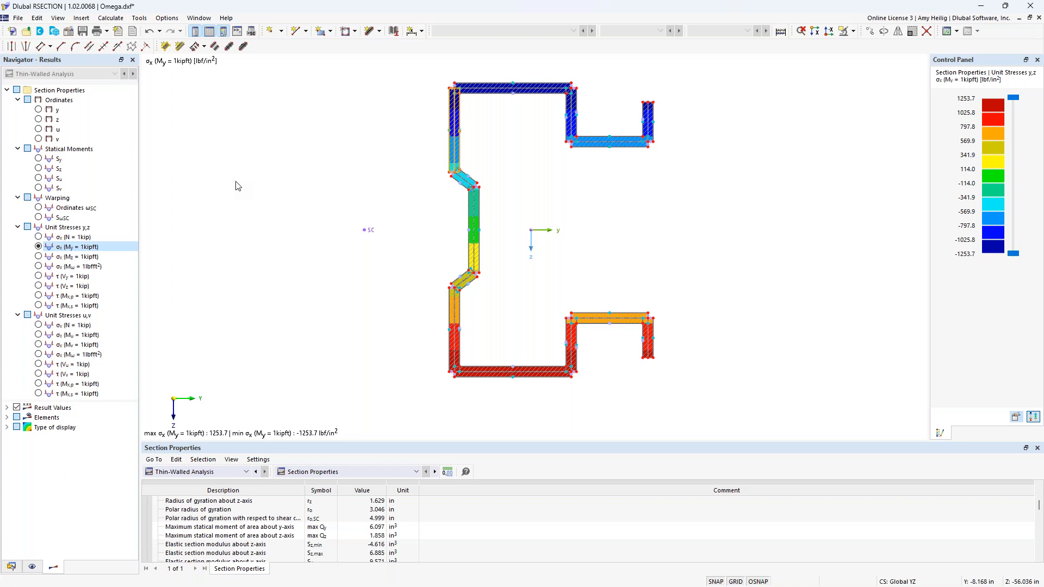
- Switch to the RFEM model AISI S100 - Start and review the add-ons and design standards in its base data
{"action": "key", "text": "super+Tab"}
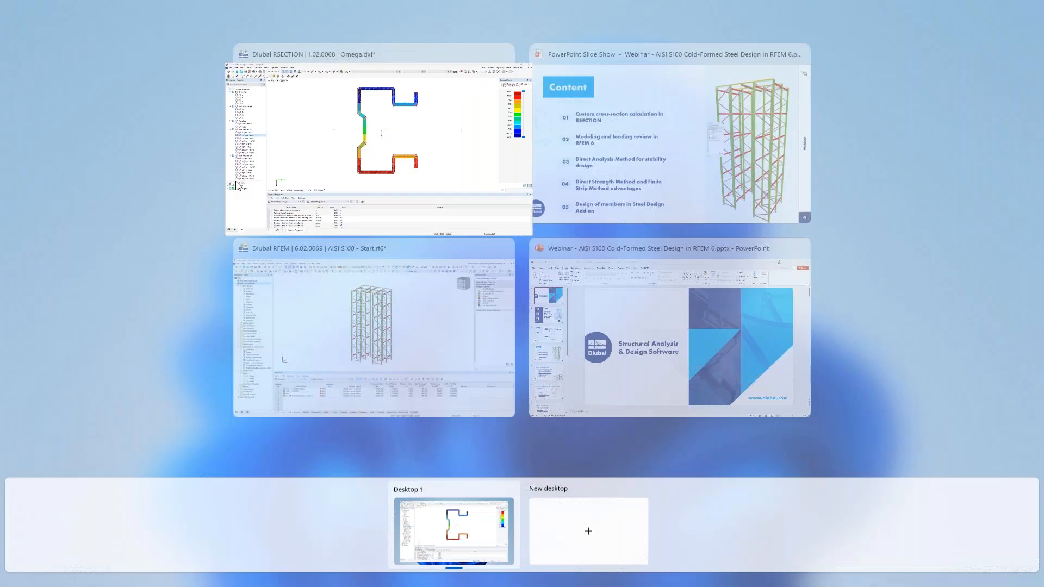
{"action": "left_click", "coordinate": [314, 318]}
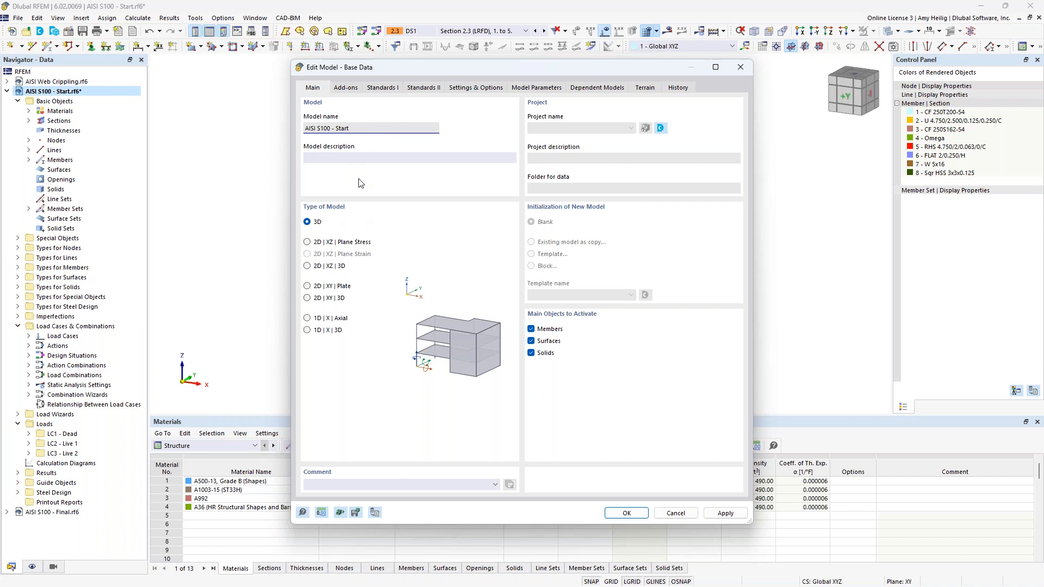
{"action": "left_click", "coordinate": [346, 87]}
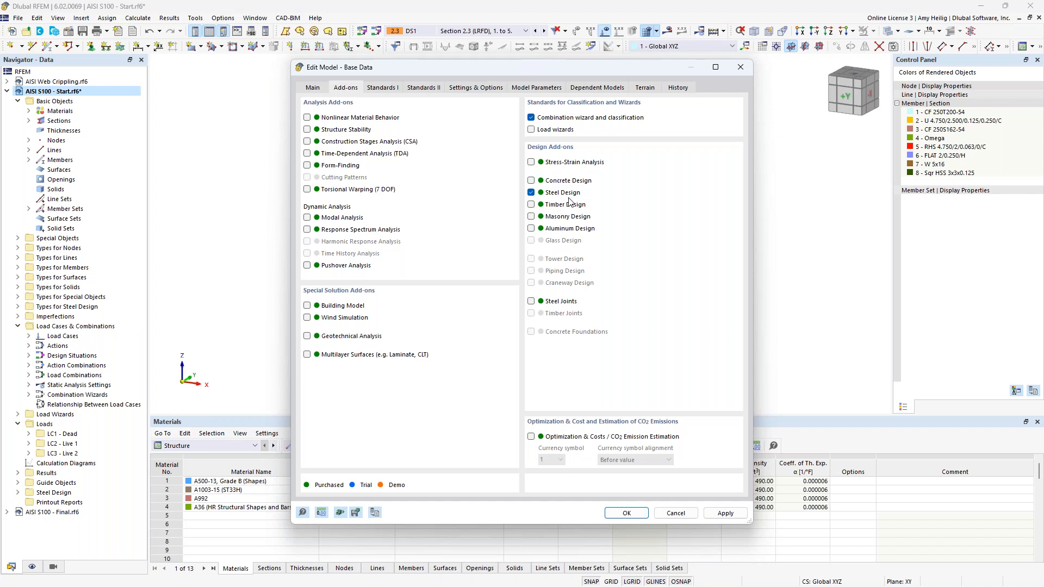
{"action": "left_click", "coordinate": [382, 88]}
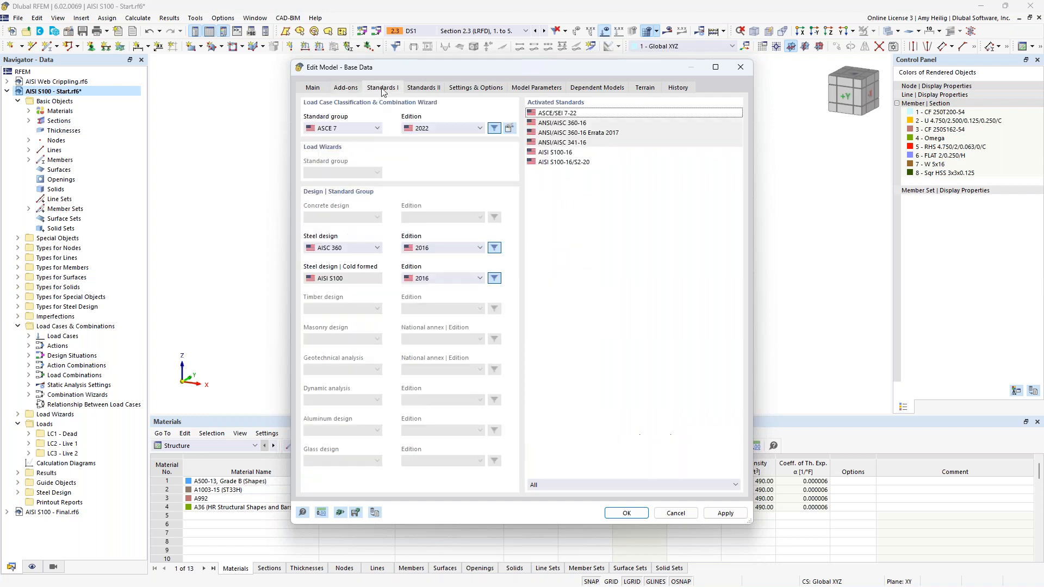
- Review the available load combination standard groups and ASCE 7 editions, keeping ASCE 7 with the 2022 edition
{"action": "left_click", "coordinate": [377, 129]}
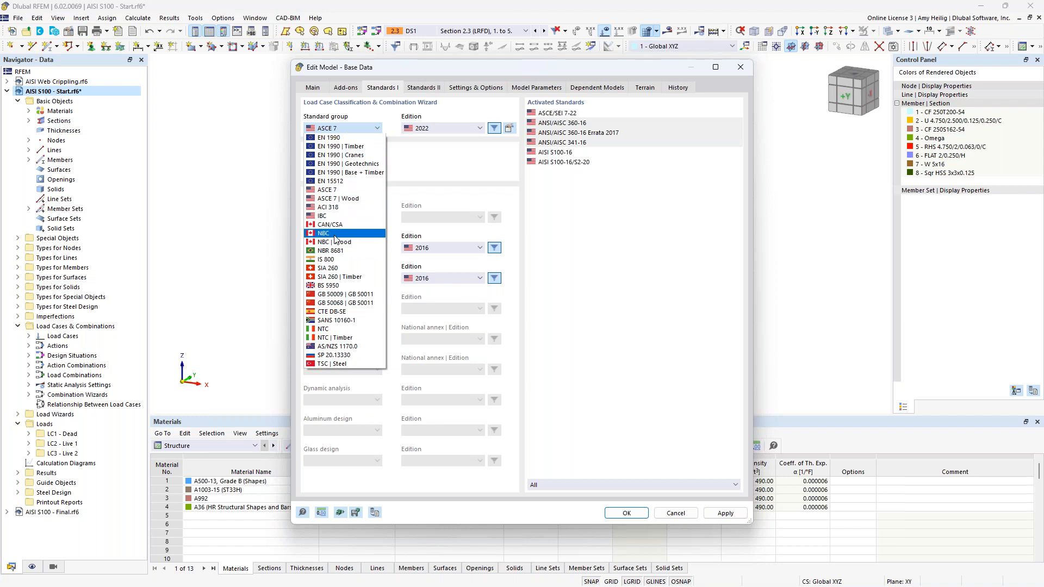
{"action": "left_click", "coordinate": [429, 185]}
{"action": "left_click", "coordinate": [433, 129]}
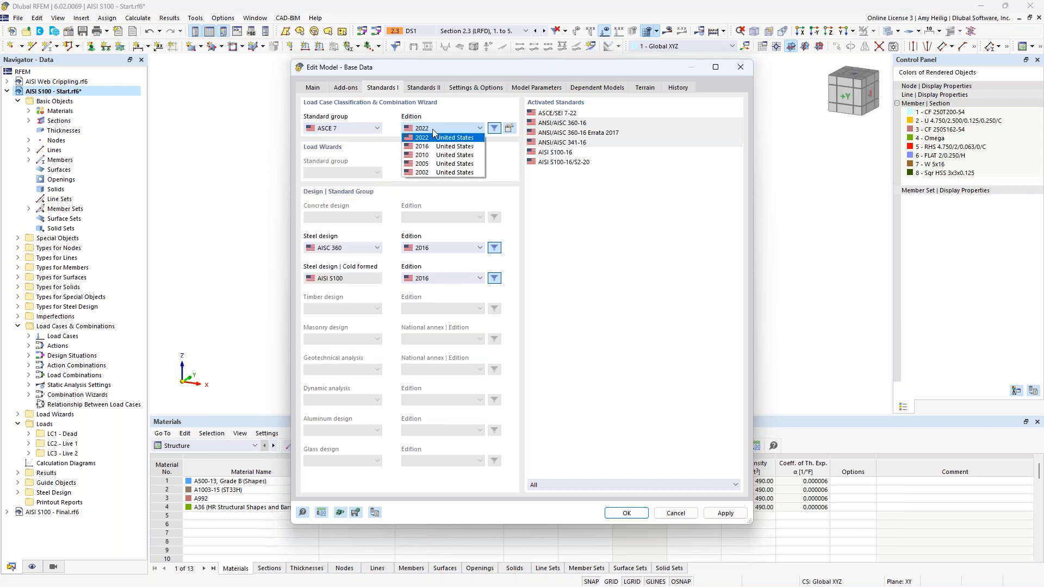
{"action": "left_click", "coordinate": [436, 139]}
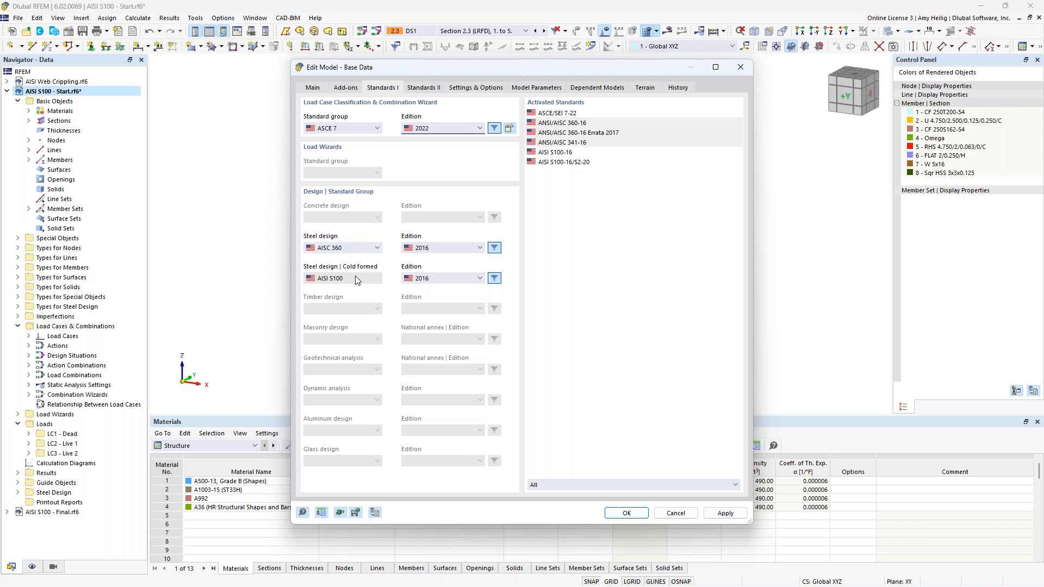
- Try CSA S16 as the steel design standard, return it to AISC 360, and close the base data without saving
{"action": "left_click", "coordinate": [354, 248]}
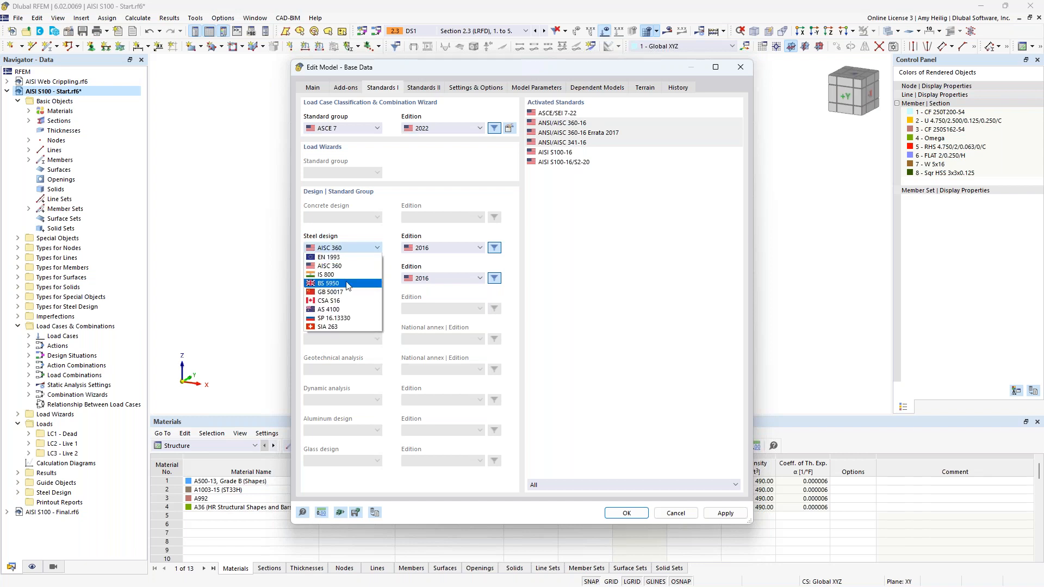
{"action": "left_click", "coordinate": [341, 301]}
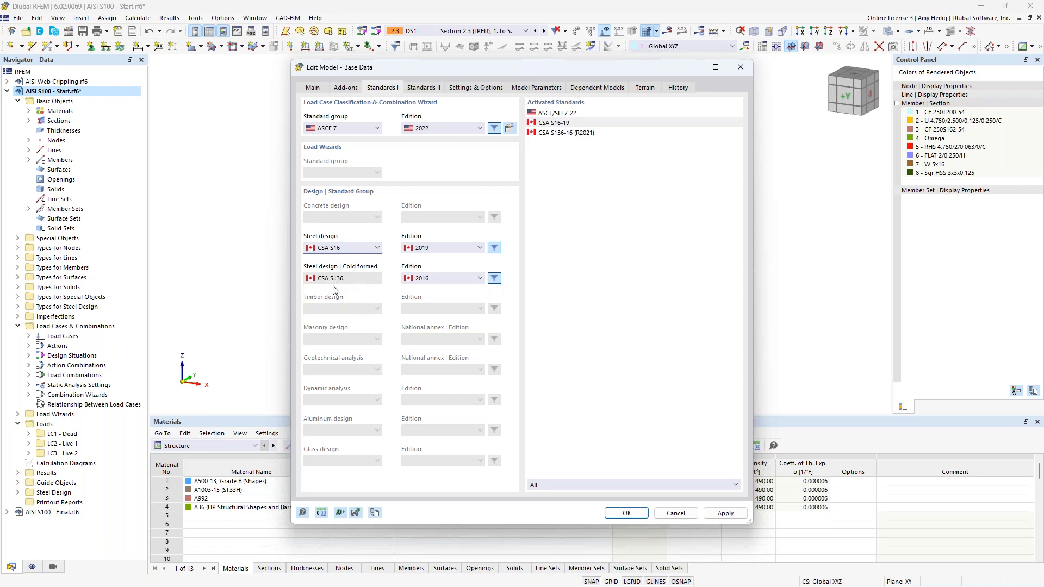
{"action": "left_click", "coordinate": [349, 249]}
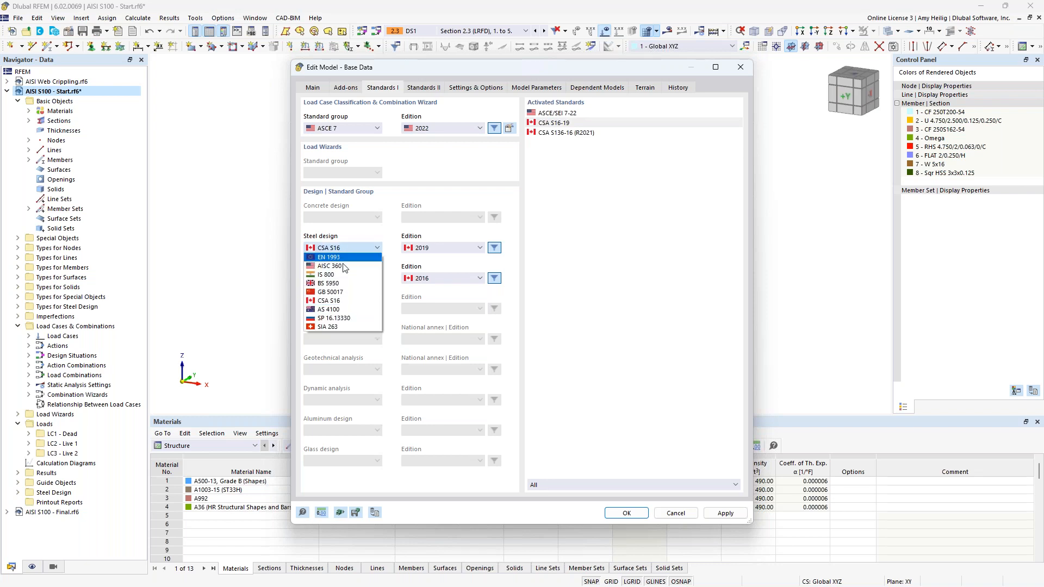
{"action": "left_click", "coordinate": [342, 266]}
{"action": "left_click", "coordinate": [676, 514]}
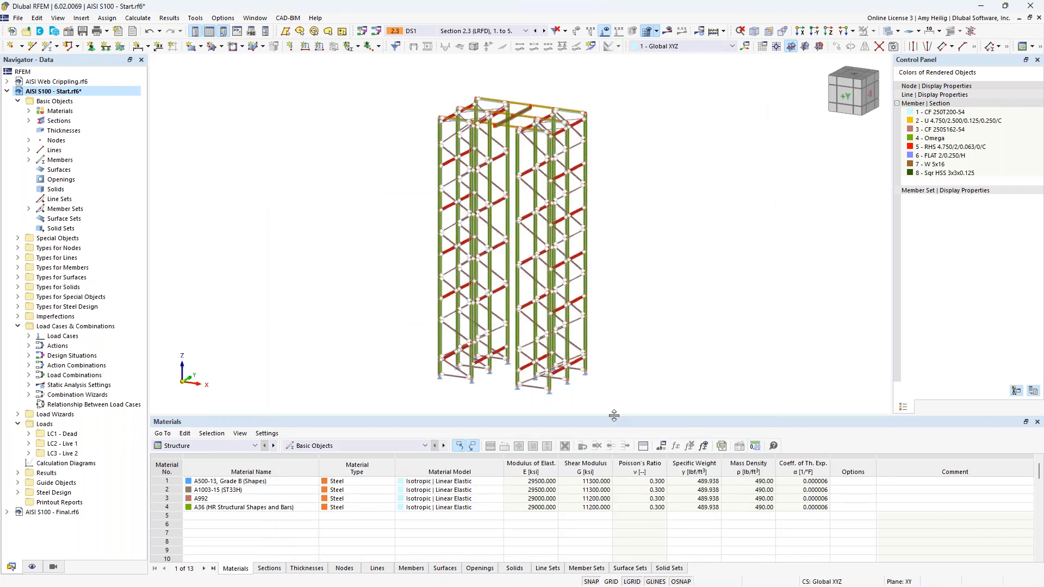
- Enlarge the model view, open the sections for editing, and review the CF 250T200-54, U 4.750/2.500/0.125/0.250/C, CF 250S162-54 and Omega sections
{"action": "left_click_drag", "start_coordinate": [613, 415], "coordinate": [614, 456]}
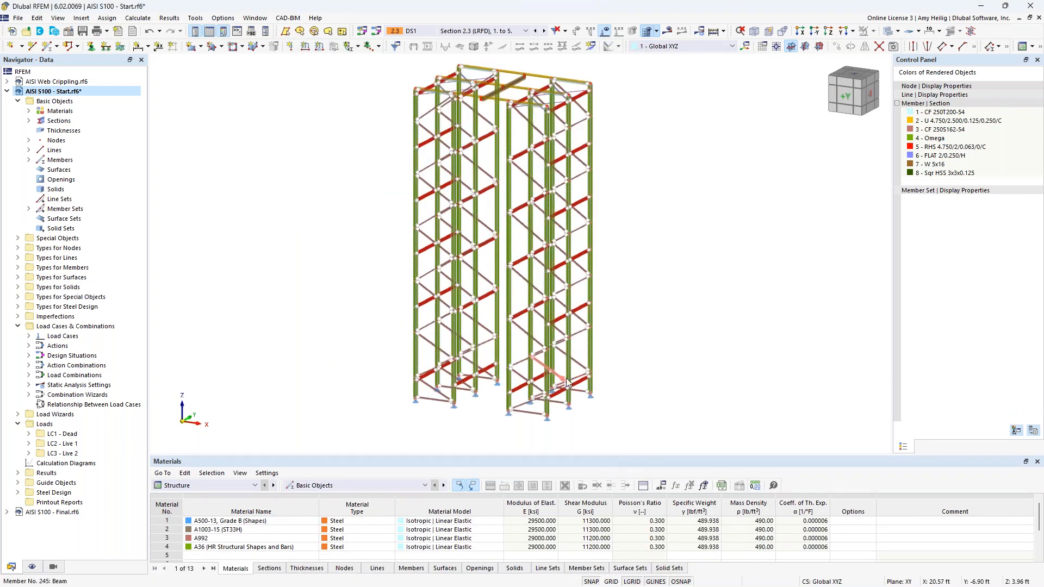
{"action": "scroll", "coordinate": [625, 370], "scroll_direction": "up", "scroll_amount": 2}
{"action": "scroll", "coordinate": [645, 373], "scroll_direction": "down", "scroll_amount": 1}
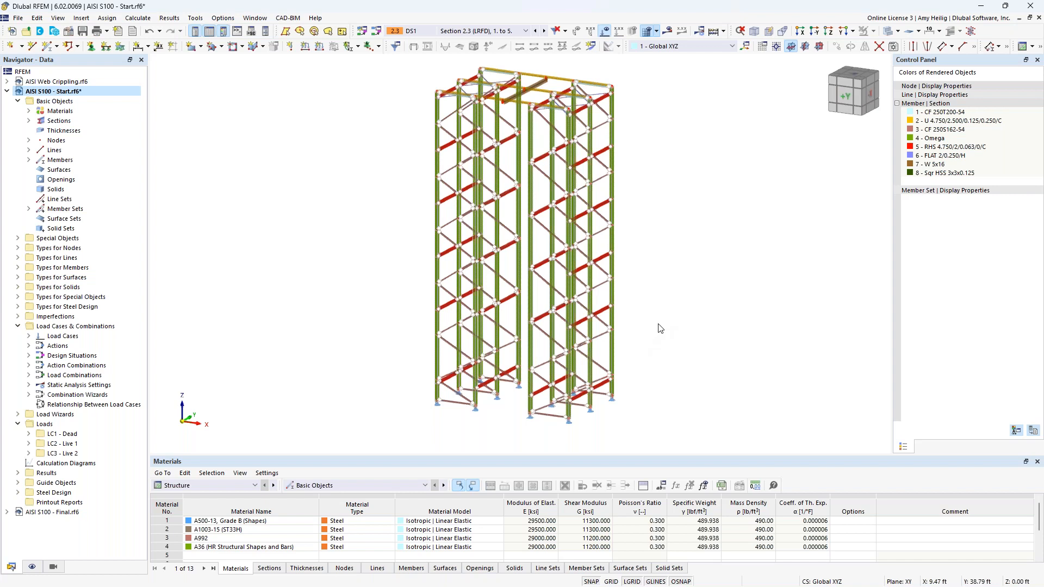
{"action": "left_click", "coordinate": [29, 120]}
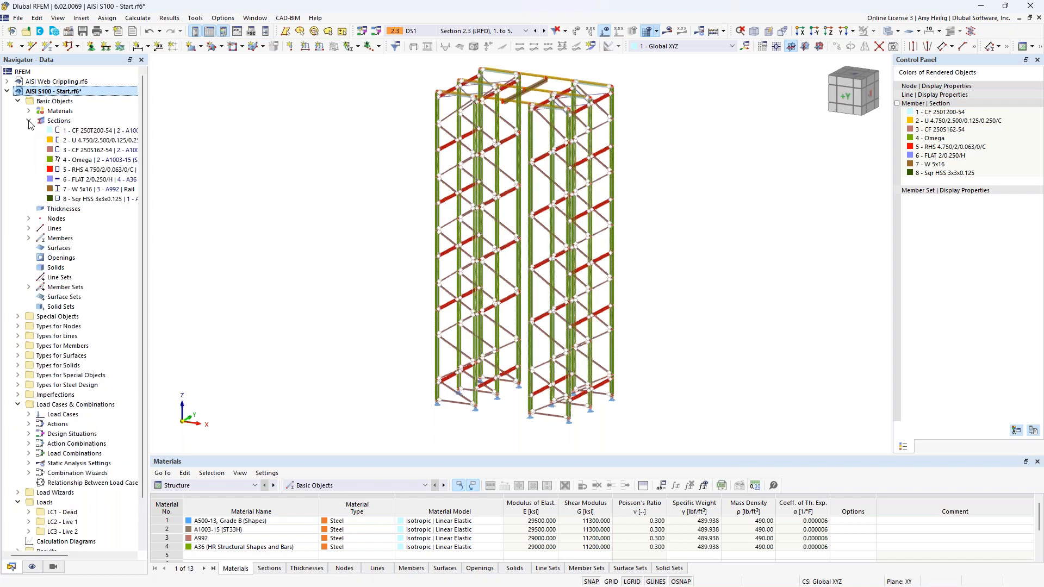
{"action": "right_click", "coordinate": [59, 125]}
{"action": "left_click", "coordinate": [88, 137]}
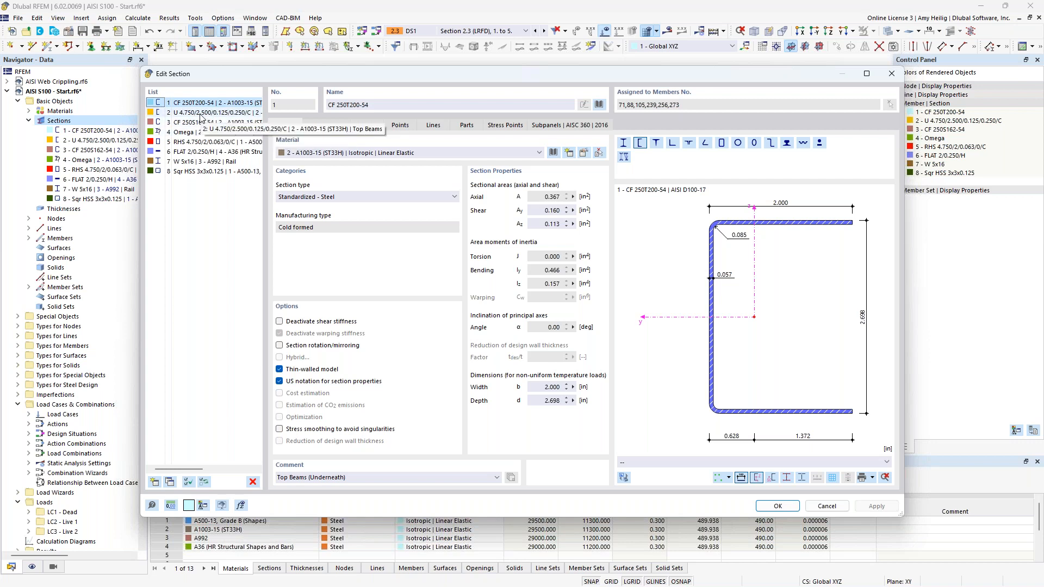
{"action": "left_click", "coordinate": [201, 113]}
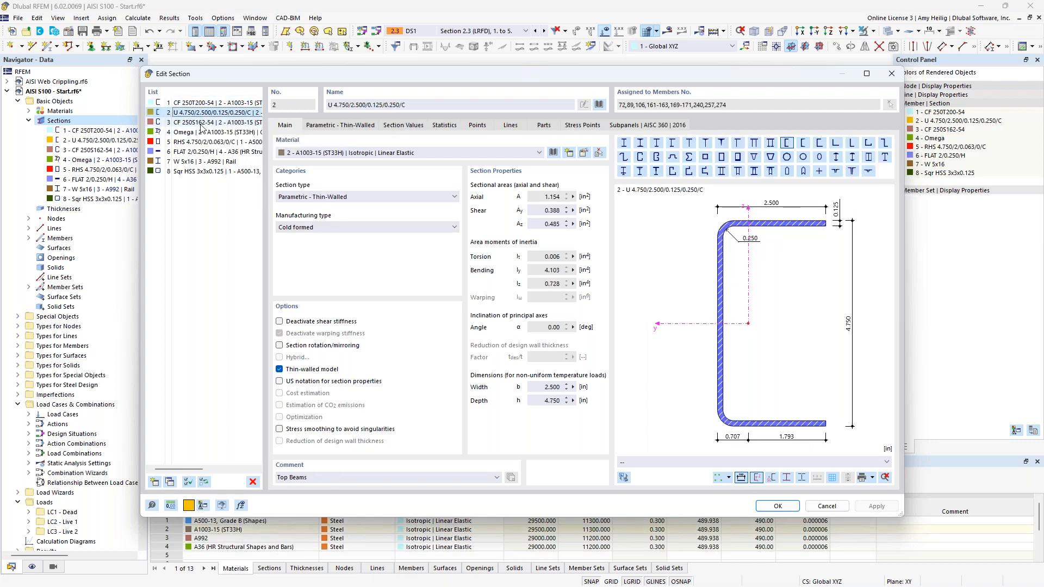
{"action": "left_click", "coordinate": [201, 123]}
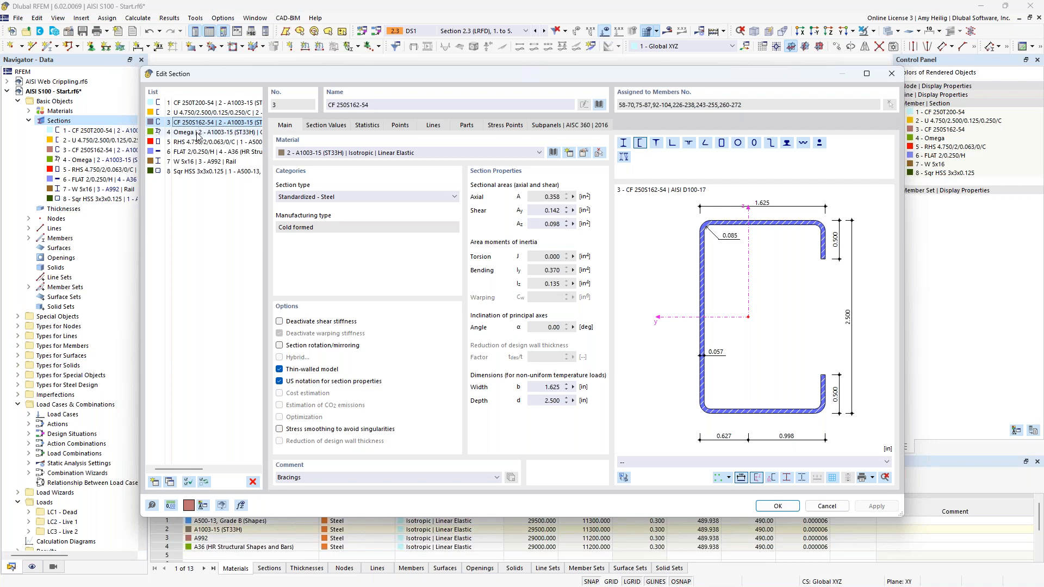
{"action": "left_click", "coordinate": [196, 133]}
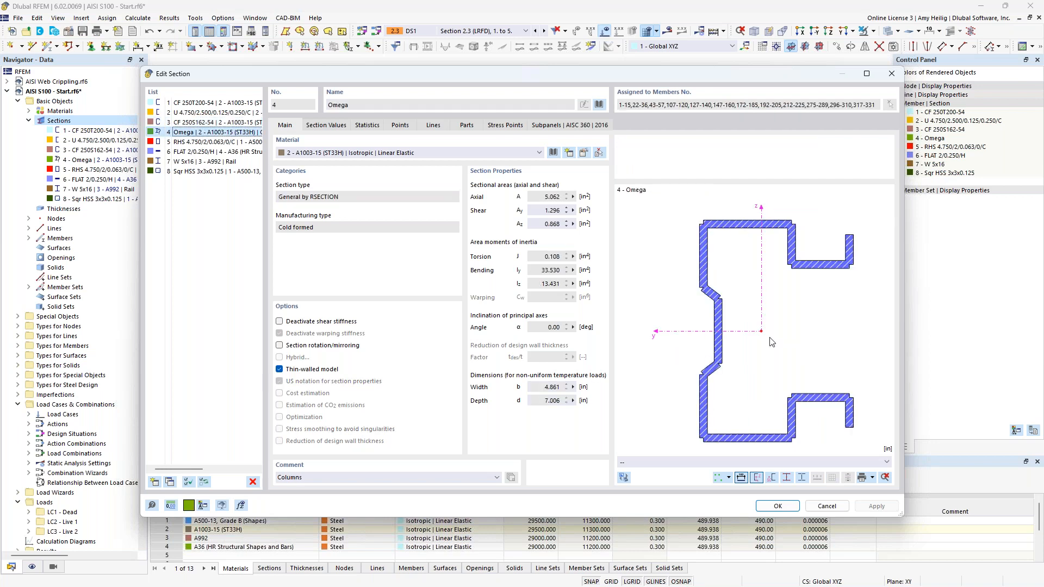
- Open the standardized channel sections in the section library and review the available standards, keeping AISI D100-17
{"action": "left_click", "coordinate": [598, 105]}
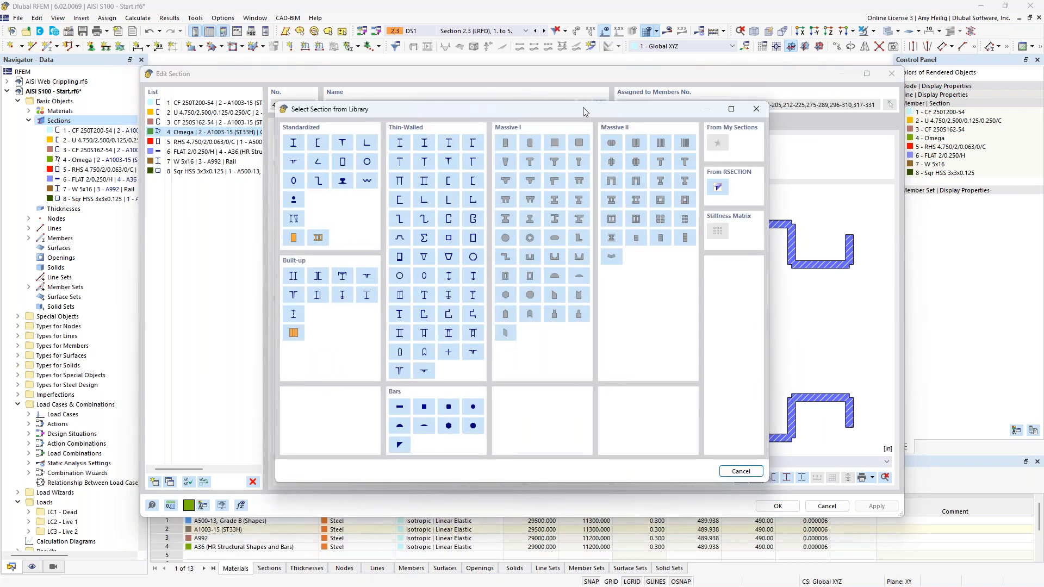
{"action": "left_click", "coordinate": [319, 144]}
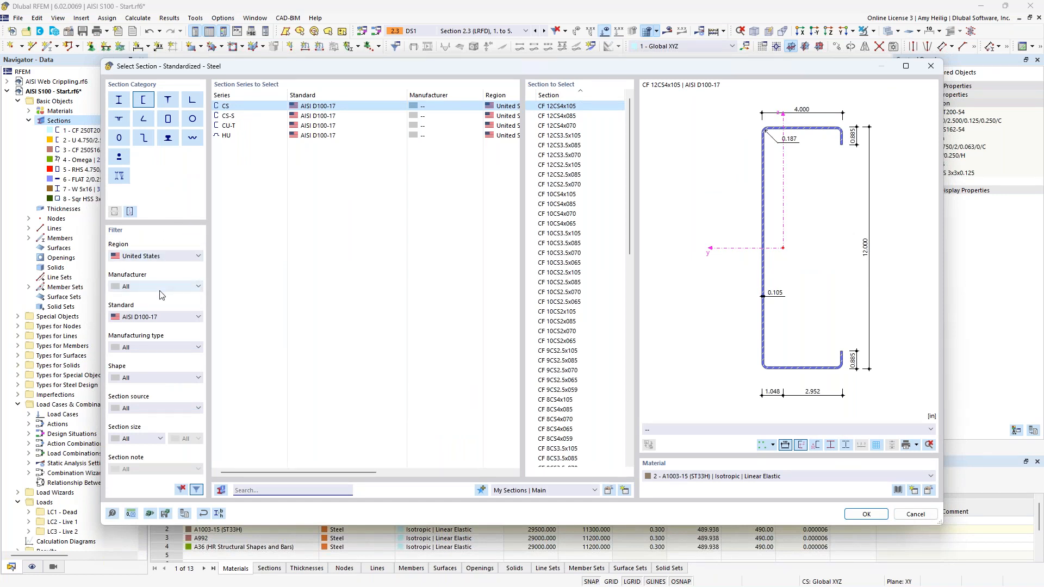
{"action": "left_click", "coordinate": [159, 317]}
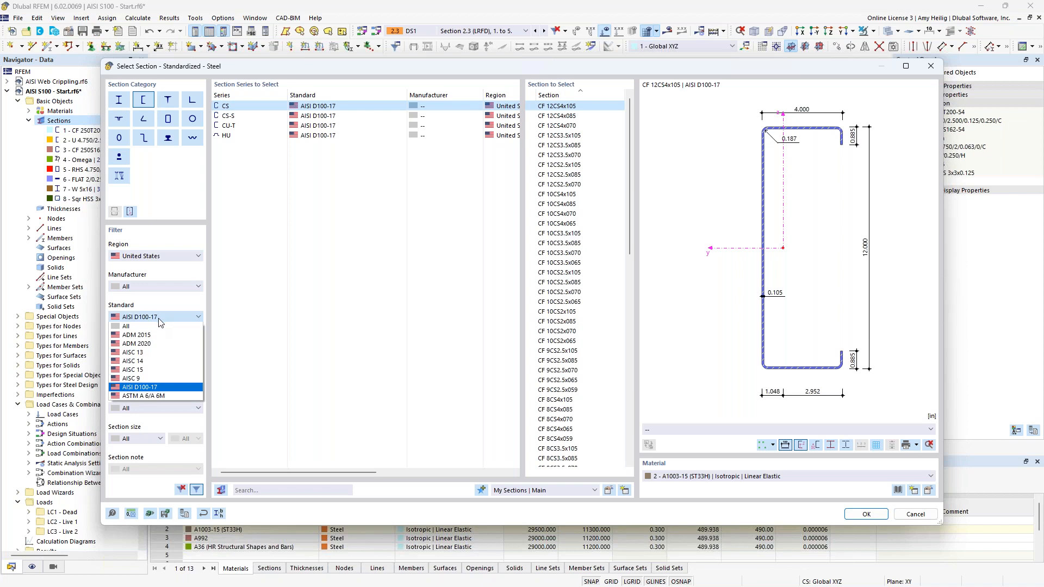
{"action": "left_click", "coordinate": [145, 391]}
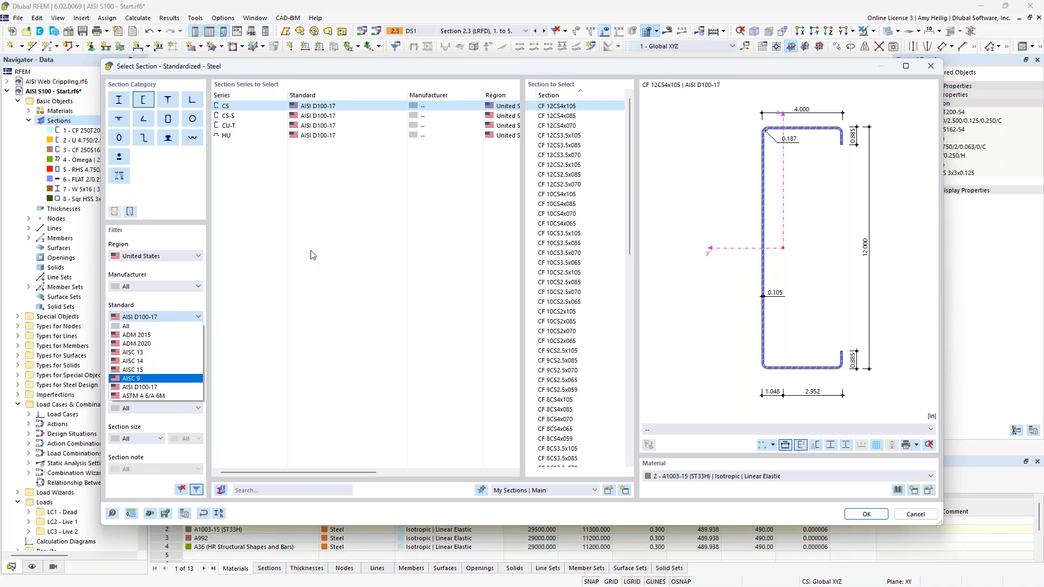
- Browse the CS-S, CU-T and HU series and the CS-S section list, and leave the library without choosing a section
{"action": "left_click", "coordinate": [231, 116]}
{"action": "left_click", "coordinate": [231, 126]}
{"action": "left_click", "coordinate": [230, 135]}
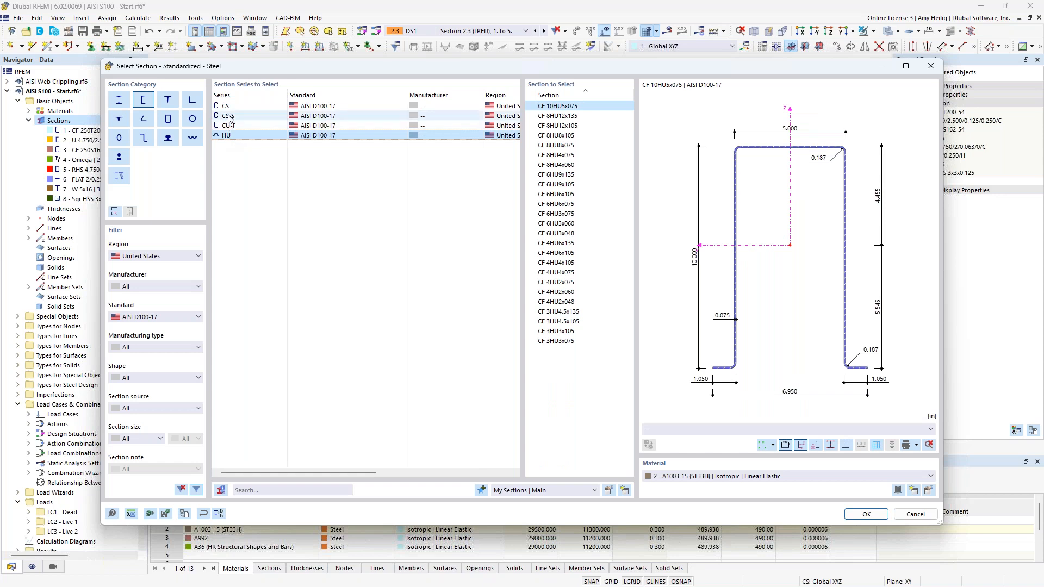
{"action": "left_click", "coordinate": [228, 116]}
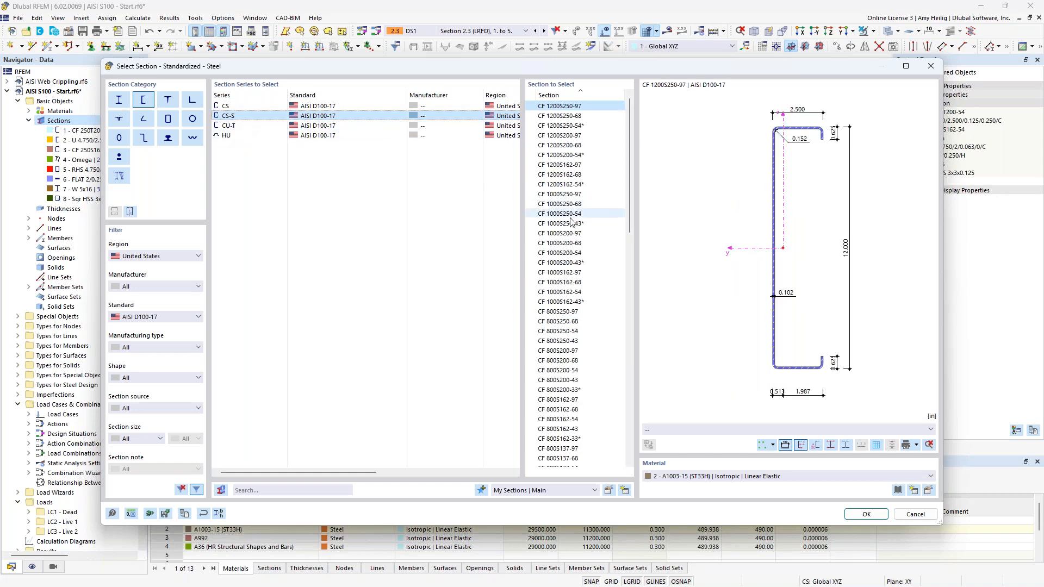
{"action": "scroll", "coordinate": [564, 270], "scroll_direction": "down", "scroll_amount": 4}
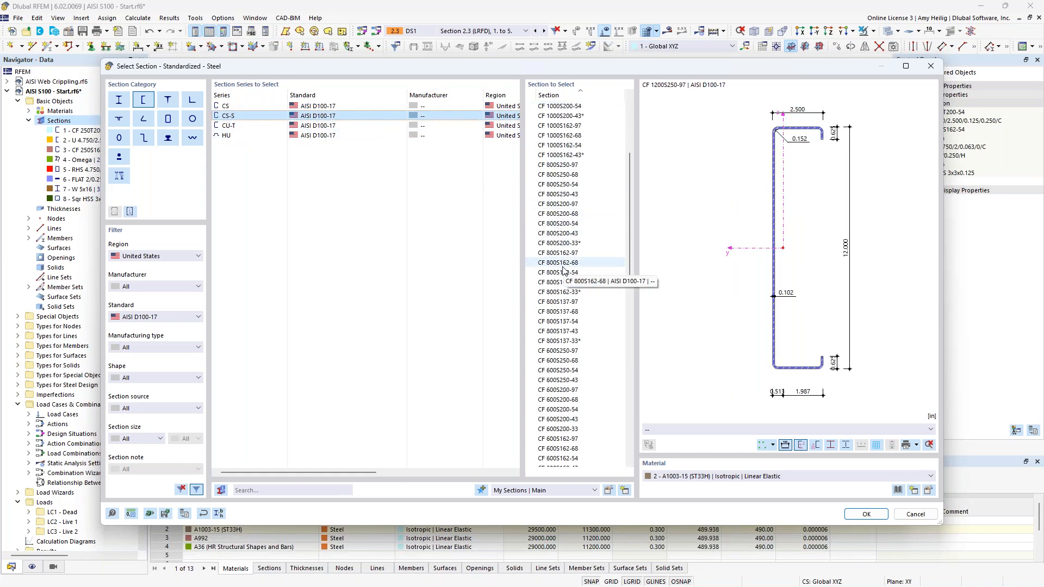
{"action": "left_click", "coordinate": [917, 511]}
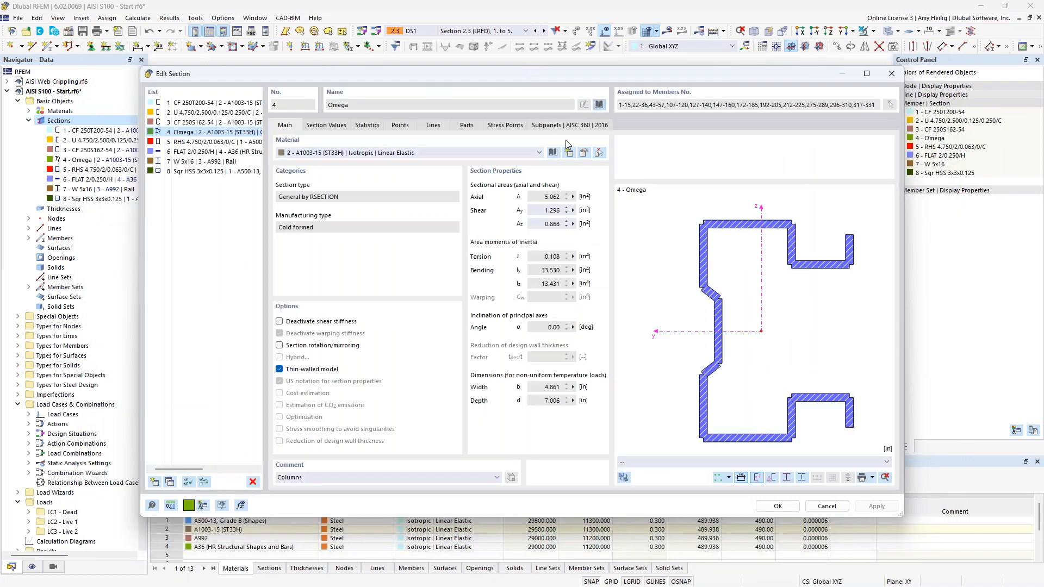
- Examine the RSECTION import option in the section library and leave the library without importing a section
{"action": "left_click", "coordinate": [598, 105]}
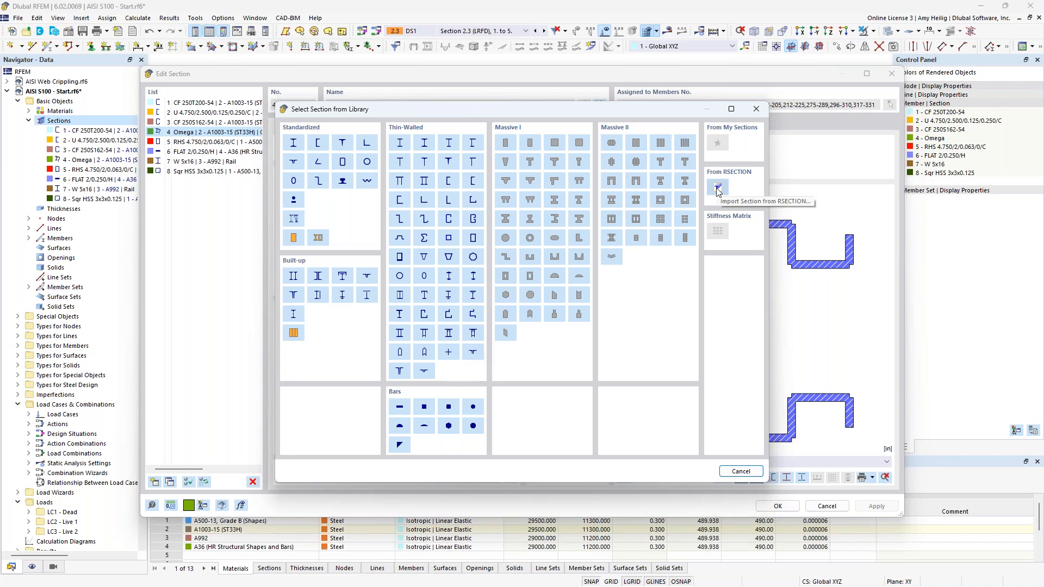
{"action": "mouse_move", "coordinate": [697, 107]}
{"action": "left_mouse_down"}
{"action": "mouse_move", "coordinate": [602, 100]}
{"action": "mouse_move", "coordinate": [682, 107]}
{"action": "left_mouse_up"}
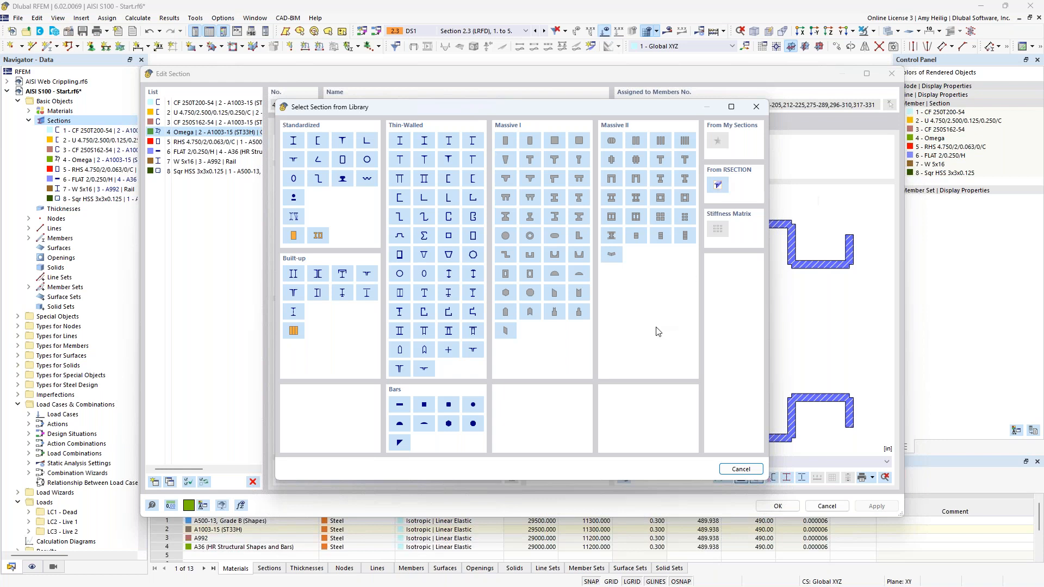
{"action": "left_click", "coordinate": [749, 469]}
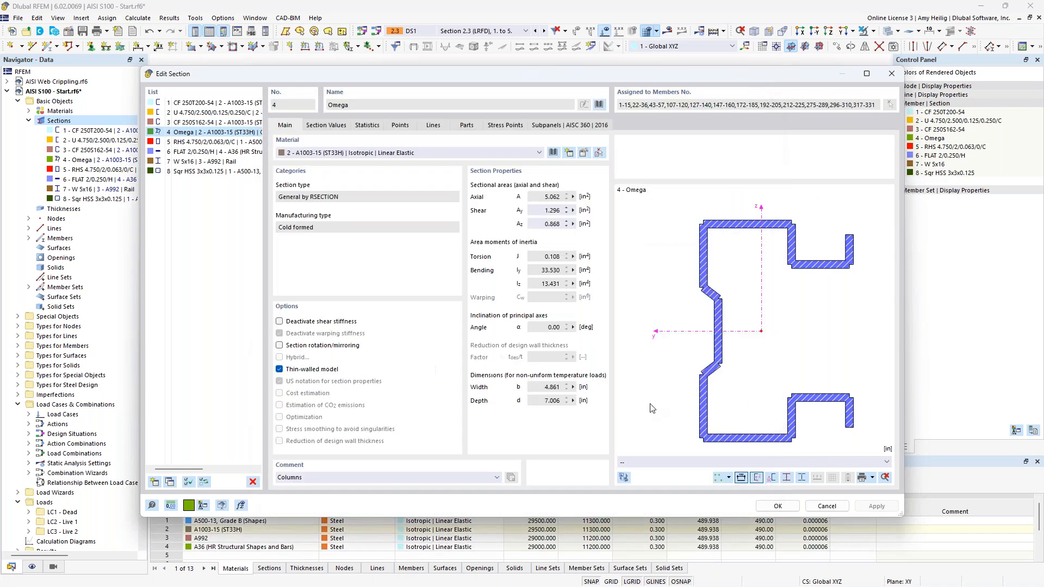
- Browse the AISI S100-16 steel series, including A572-15 and A875-13, for the CF 250T200-54 section, and leave the material and section unchanged
{"action": "left_click", "coordinate": [202, 103]}
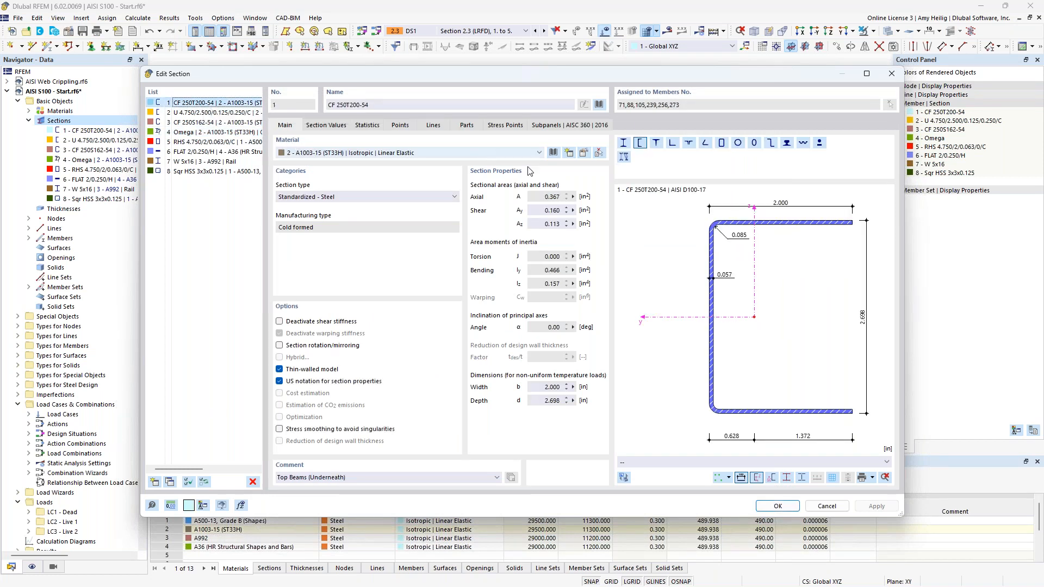
{"action": "left_click", "coordinate": [553, 153]}
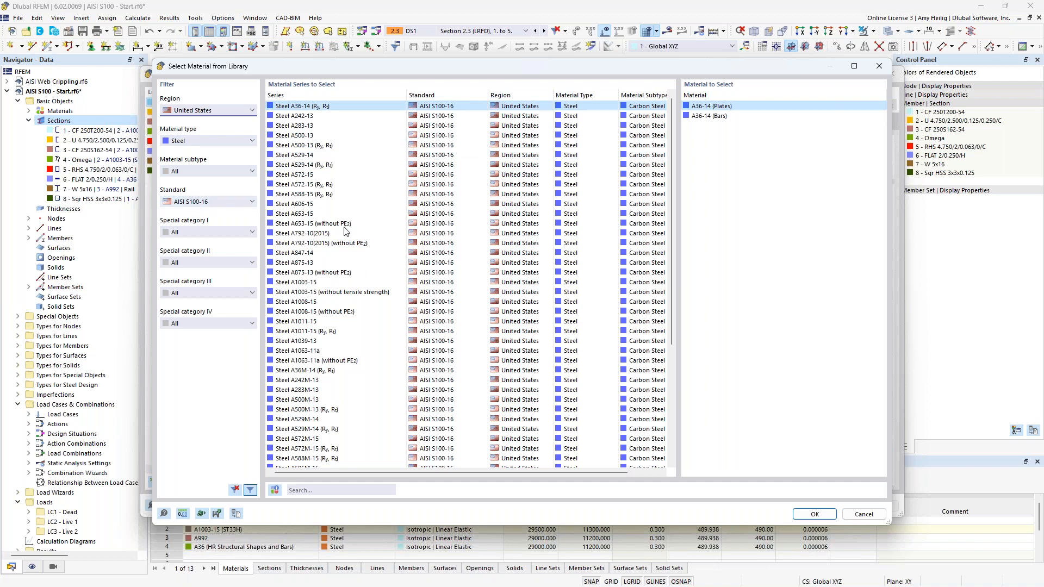
{"action": "left_click", "coordinate": [304, 184]}
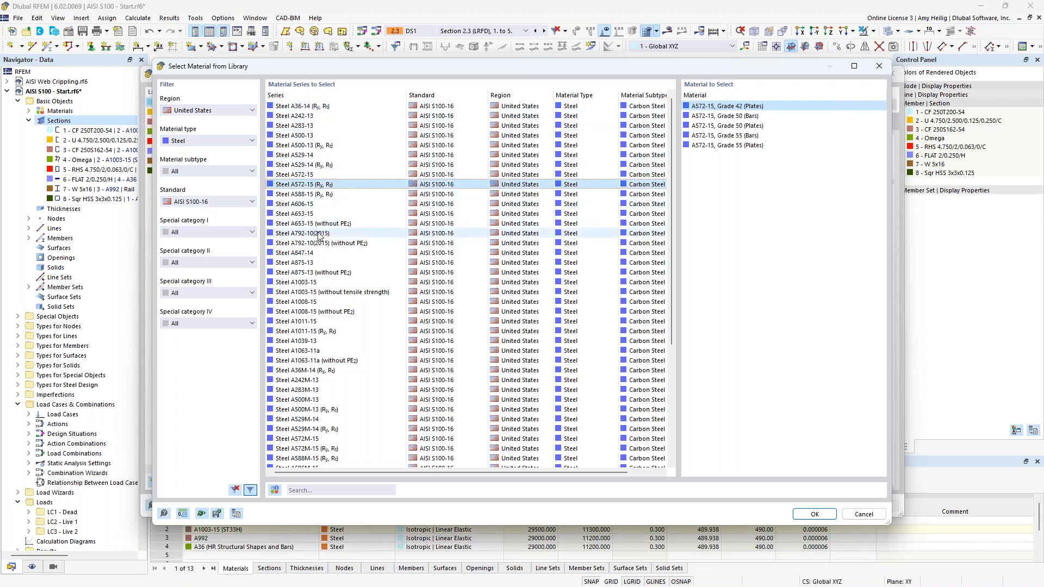
{"action": "left_click", "coordinate": [320, 263]}
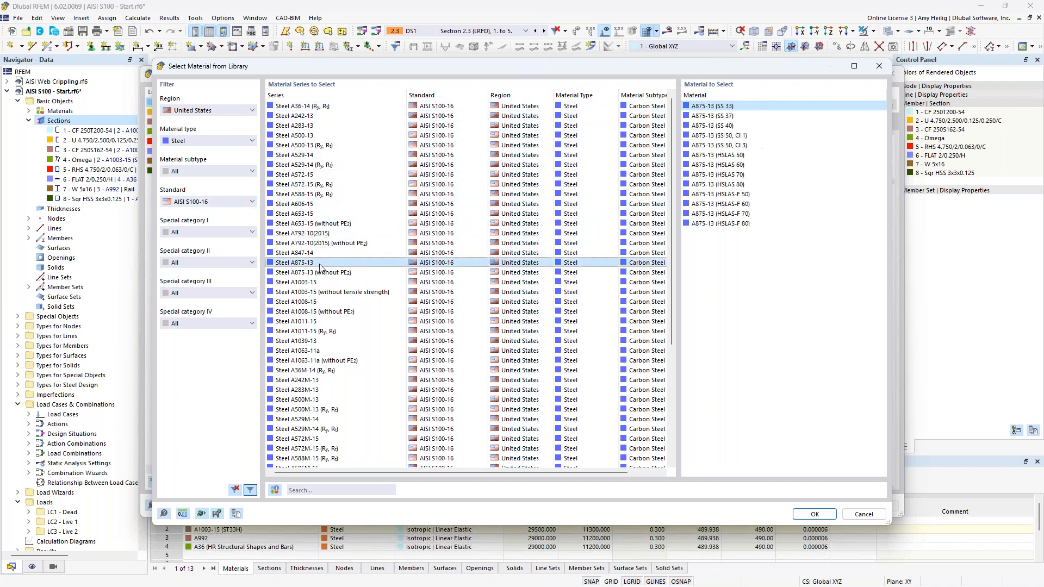
{"action": "left_click", "coordinate": [863, 514]}
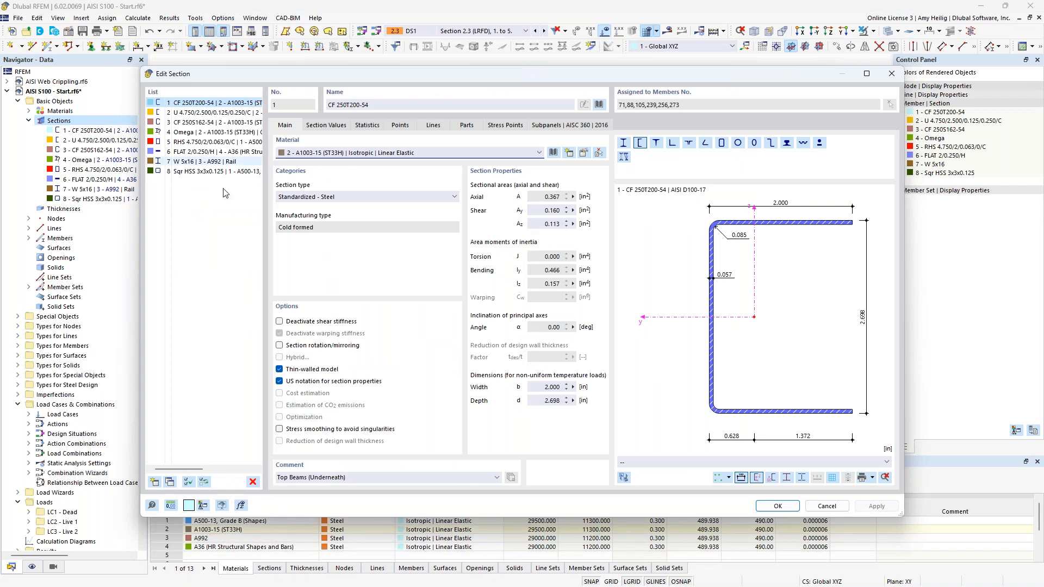
{"action": "left_click", "coordinate": [827, 506]}
- Locate the Omega section members in the model, examine the profile at a column top, and view material A1003-15 (ST33H) without changing it
{"action": "left_click", "coordinate": [29, 111]}
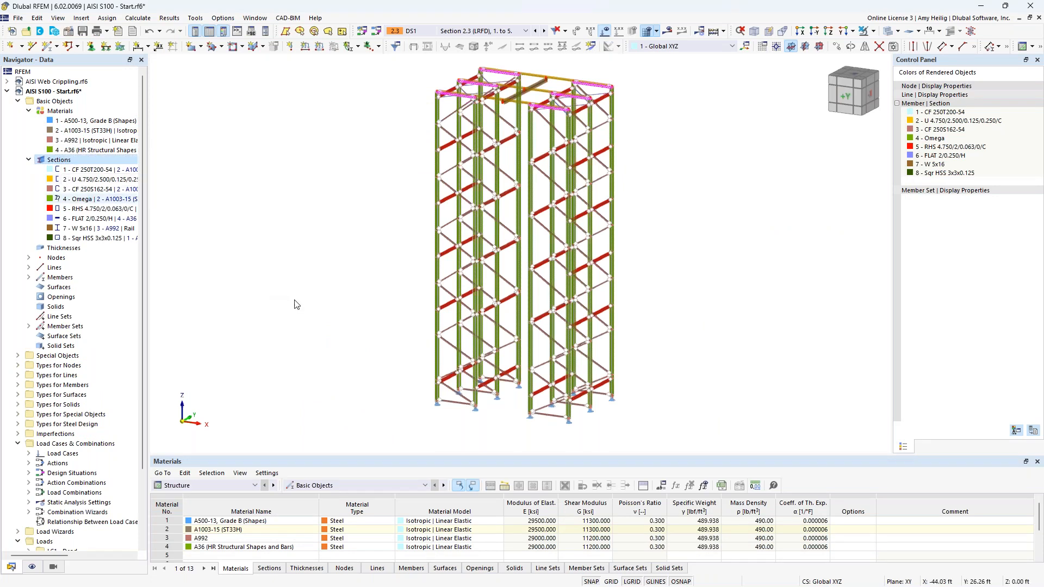
{"action": "left_click", "coordinate": [87, 199]}
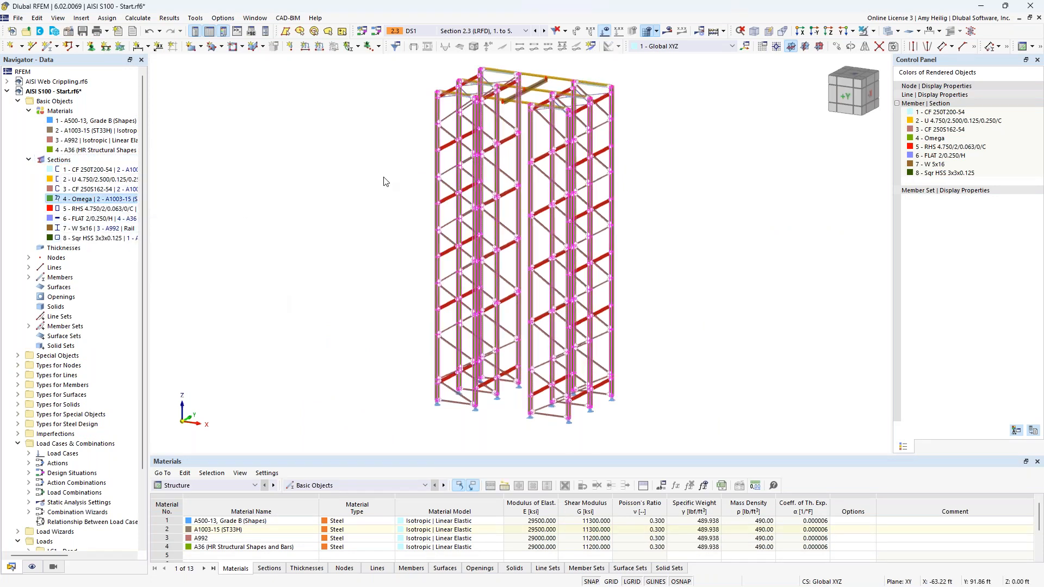
{"action": "middle_click_drag", "start_coordinate": [387, 159], "coordinate": [400, 196], "text": "ctrl"}
{"action": "scroll", "coordinate": [434, 115], "scroll_direction": "up", "scroll_amount": 5}
{"action": "scroll", "coordinate": [446, 128], "scroll_direction": "up", "scroll_amount": 8}
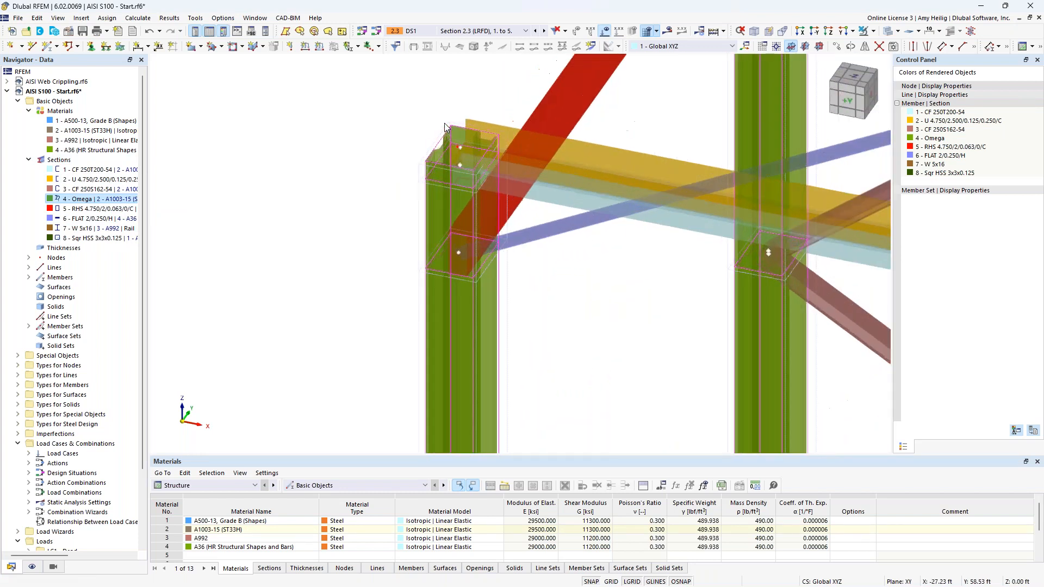
{"action": "key", "text": "Escape"}
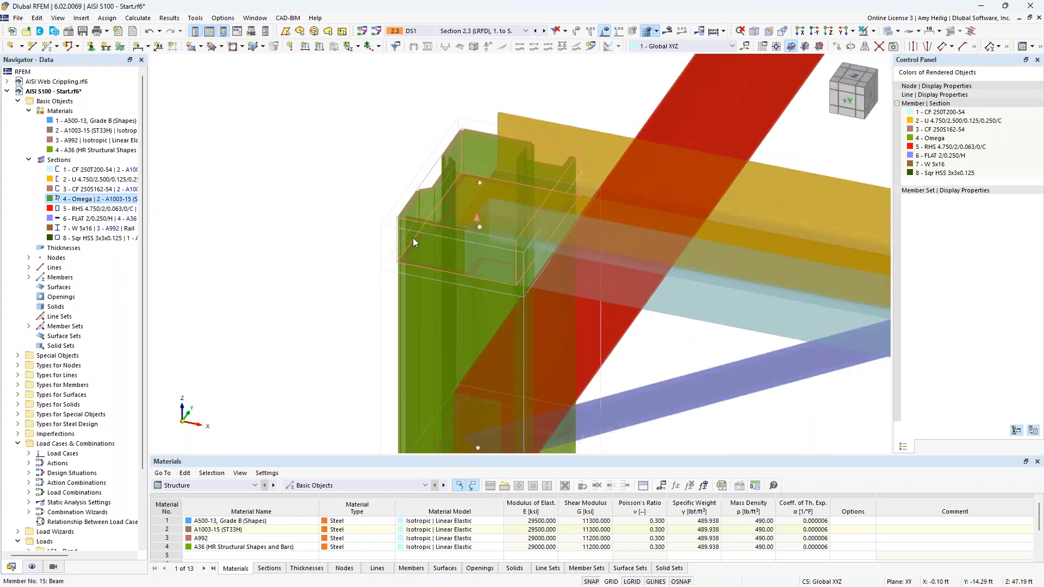
{"action": "left_click", "coordinate": [82, 199]}
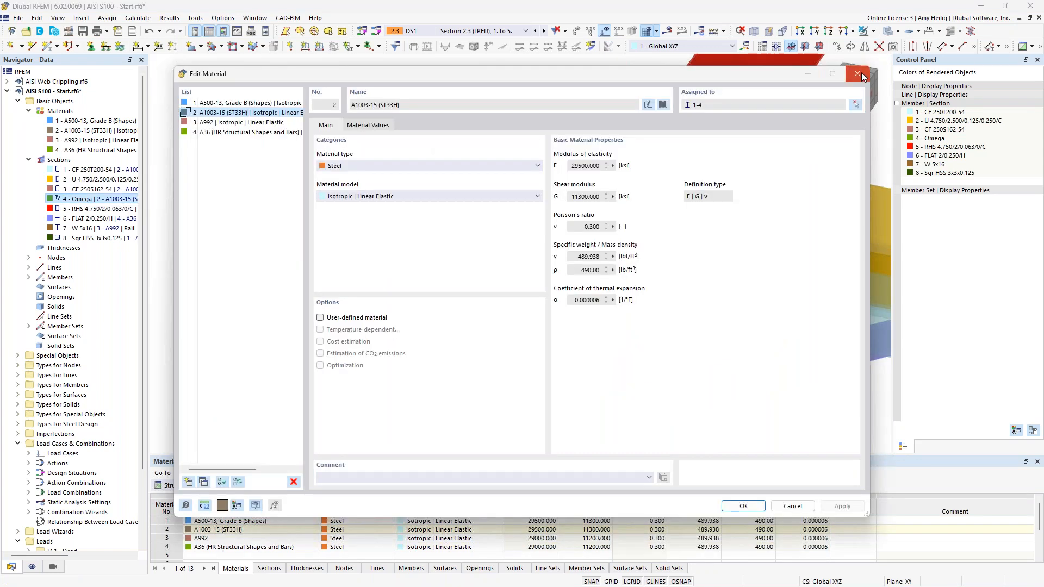
{"action": "left_click", "coordinate": [857, 73]}
- Isolate the uppermost Omega column member to inspect its profile, and restore the visibility of the whole model
{"action": "left_click", "coordinate": [872, 31]}
{"action": "left_click", "coordinate": [902, 48]}
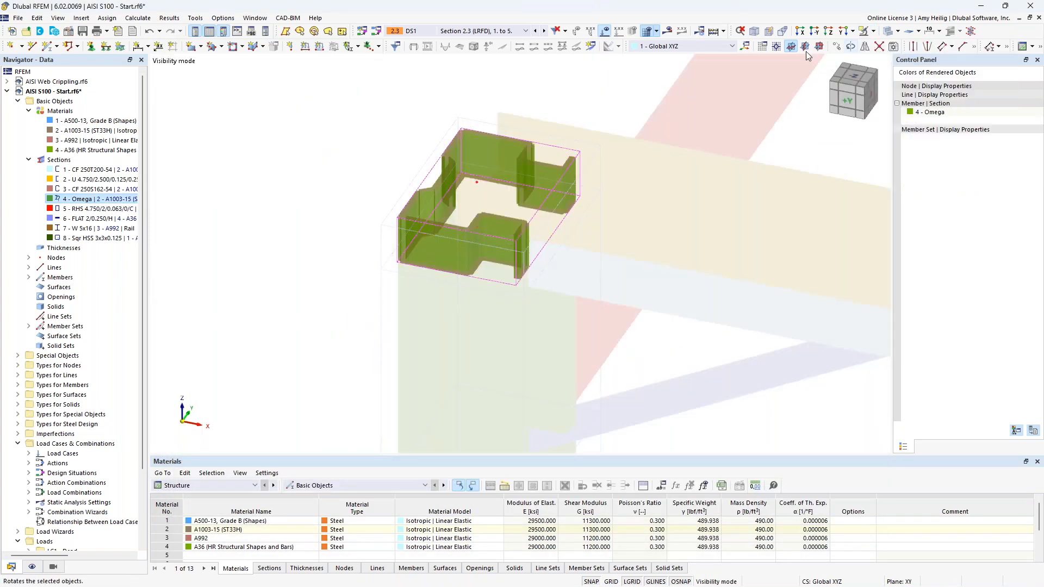
{"action": "left_click", "coordinate": [348, 119]}
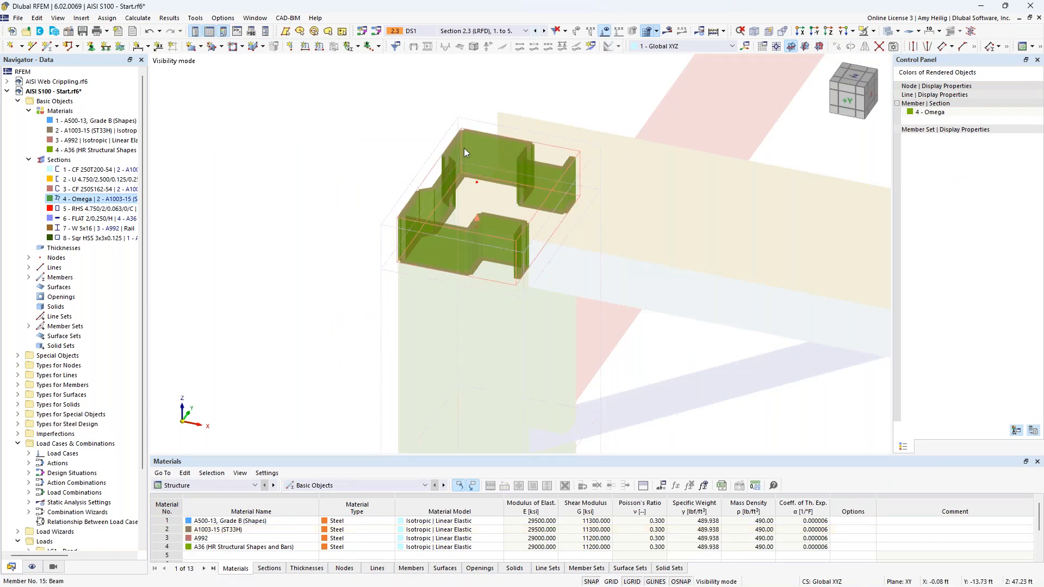
{"action": "left_click", "coordinate": [872, 31]}
{"action": "left_click", "coordinate": [905, 101]}
- Examine the Omega columns and their bracing connections along the full height of the rack, from the column top to the base supports
{"action": "scroll", "coordinate": [638, 205], "scroll_direction": "down", "scroll_amount": 3}
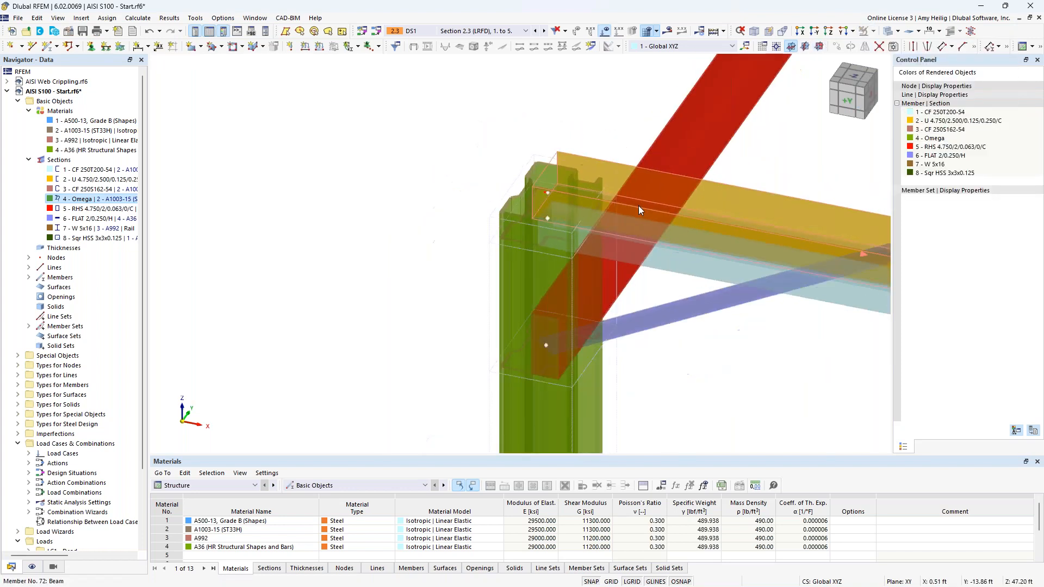
{"action": "scroll", "coordinate": [638, 205], "scroll_direction": "down", "scroll_amount": 1}
{"action": "middle_click_drag", "start_coordinate": [577, 397], "coordinate": [341, 144]}
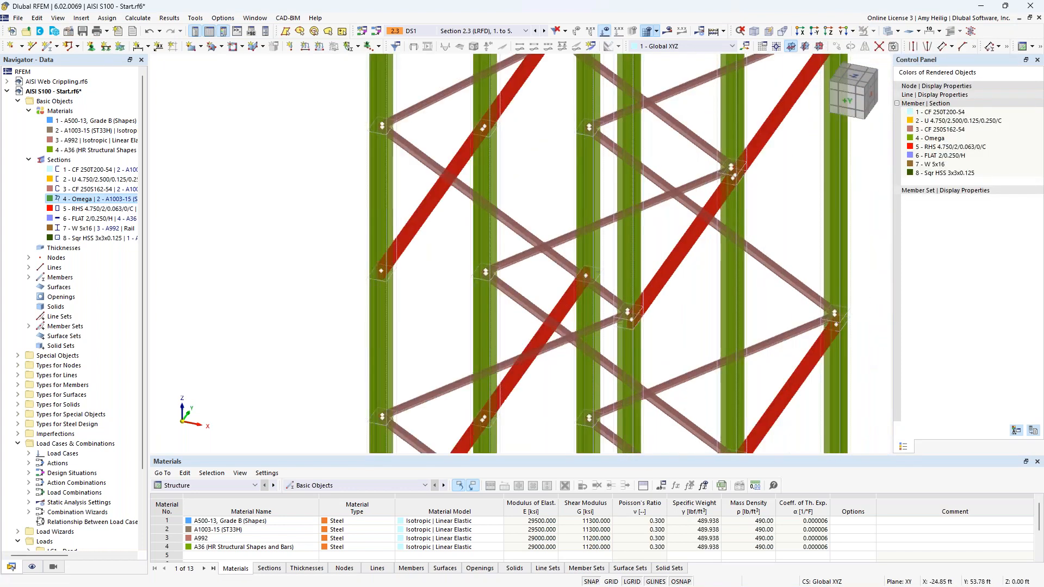
{"action": "scroll", "coordinate": [341, 144], "scroll_direction": "down", "scroll_amount": 3}
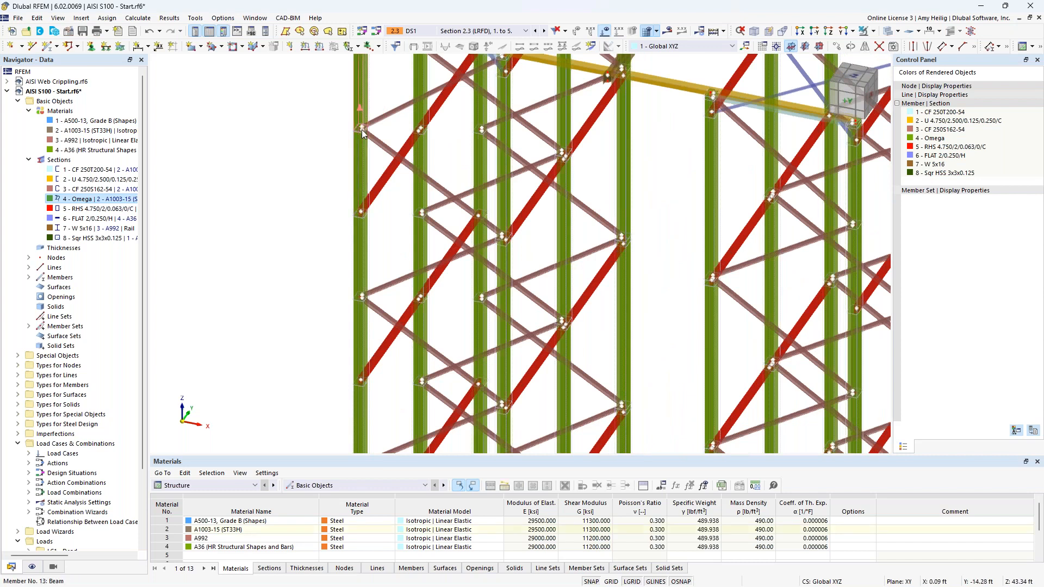
{"action": "scroll", "coordinate": [364, 243], "scroll_direction": "down", "scroll_amount": 4}
{"action": "scroll", "coordinate": [444, 233], "scroll_direction": "up", "scroll_amount": 2}
{"action": "scroll", "coordinate": [445, 233], "scroll_direction": "down", "scroll_amount": 2}
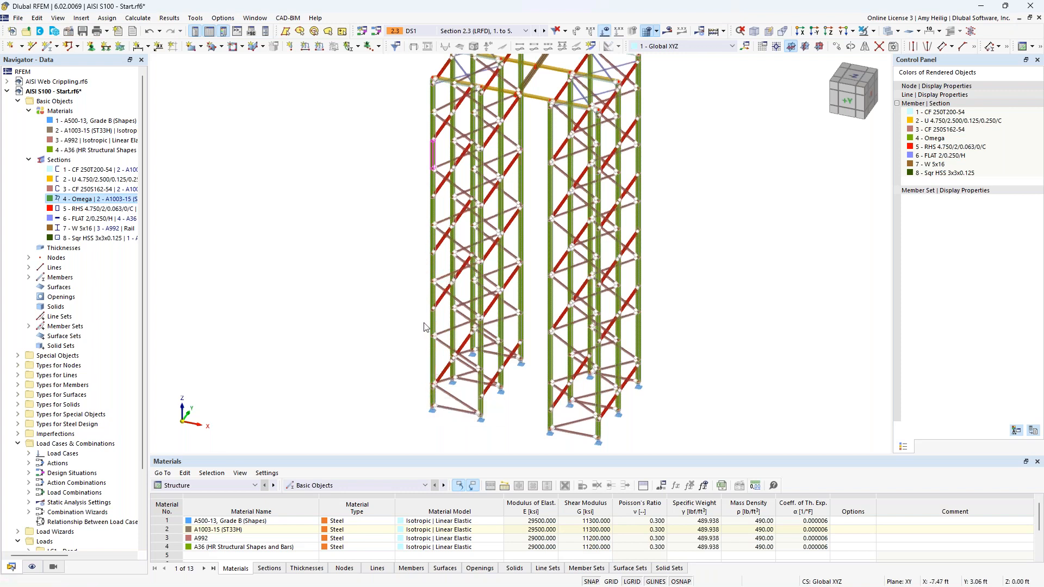
{"action": "scroll", "coordinate": [419, 403], "scroll_direction": "up", "scroll_amount": 5}
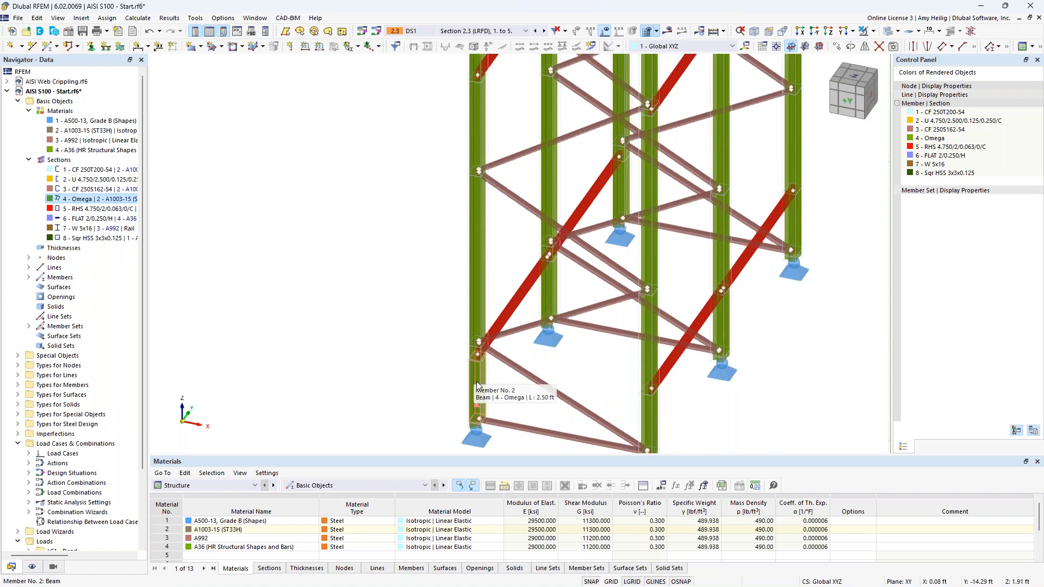
- Select four consecutive Omega column members above a base support and examine the Create Member Set option without creating a set
{"action": "left_click", "coordinate": [477, 367]}
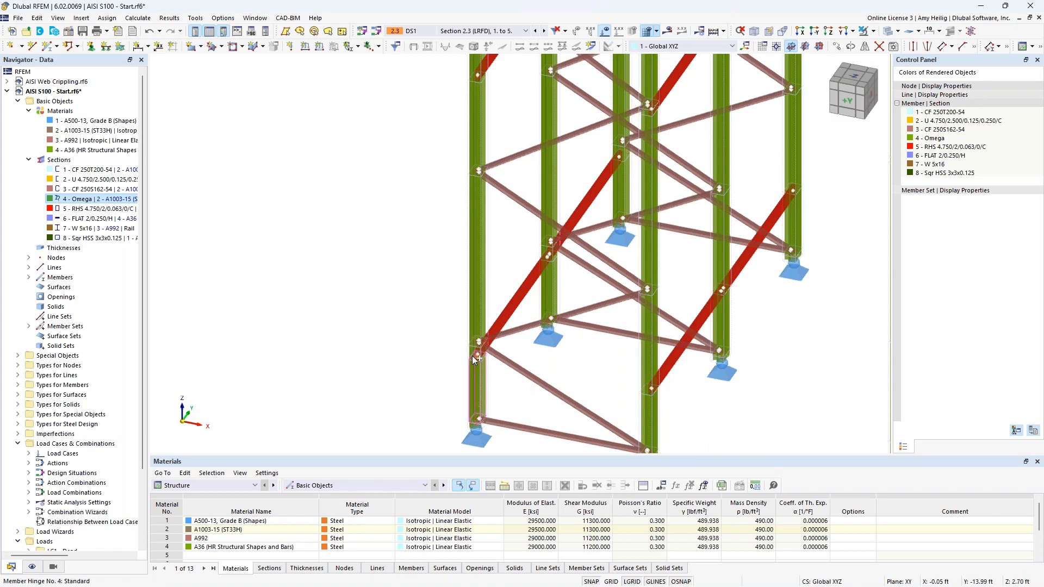
{"action": "right_click", "coordinate": [478, 151]}
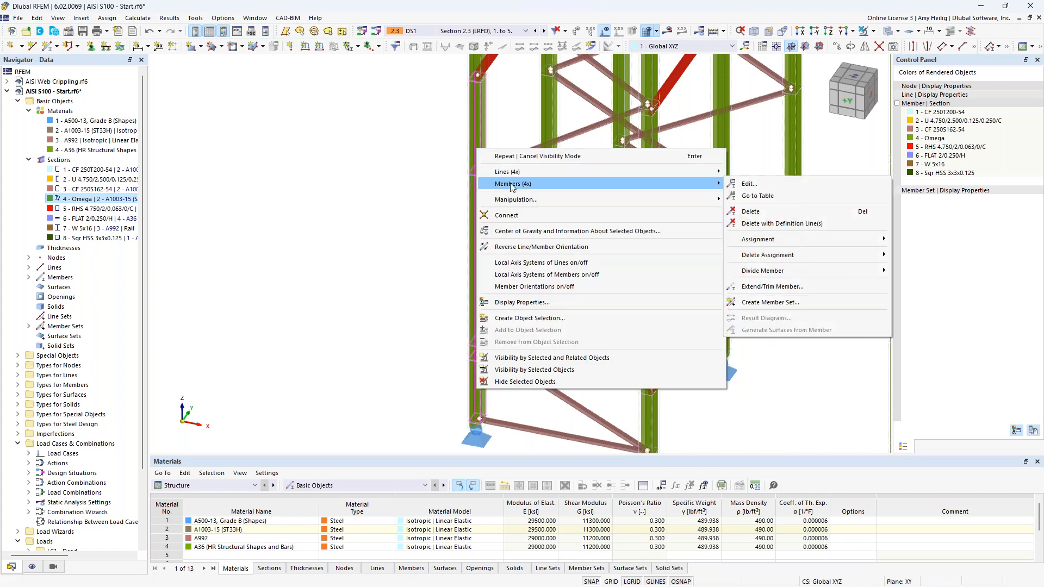
{"action": "mouse_move", "coordinate": [658, 199]}
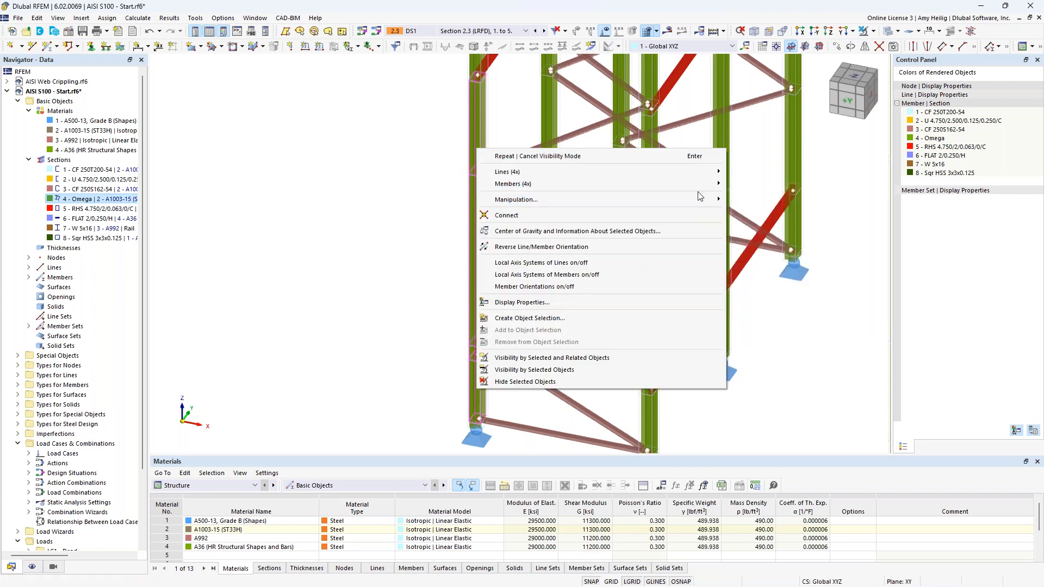
{"action": "mouse_move", "coordinate": [707, 187]}
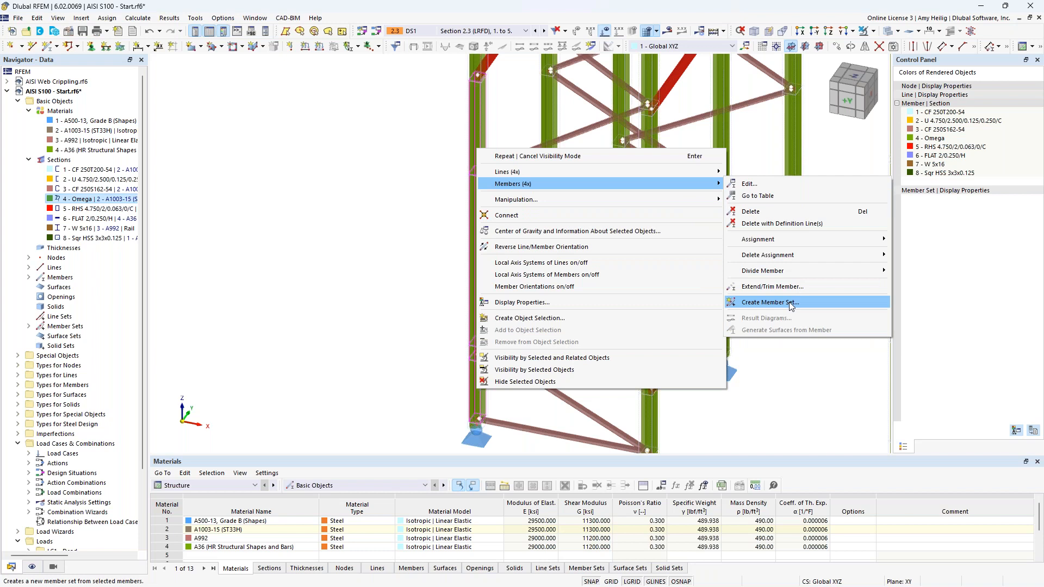
{"action": "left_click", "coordinate": [347, 235]}
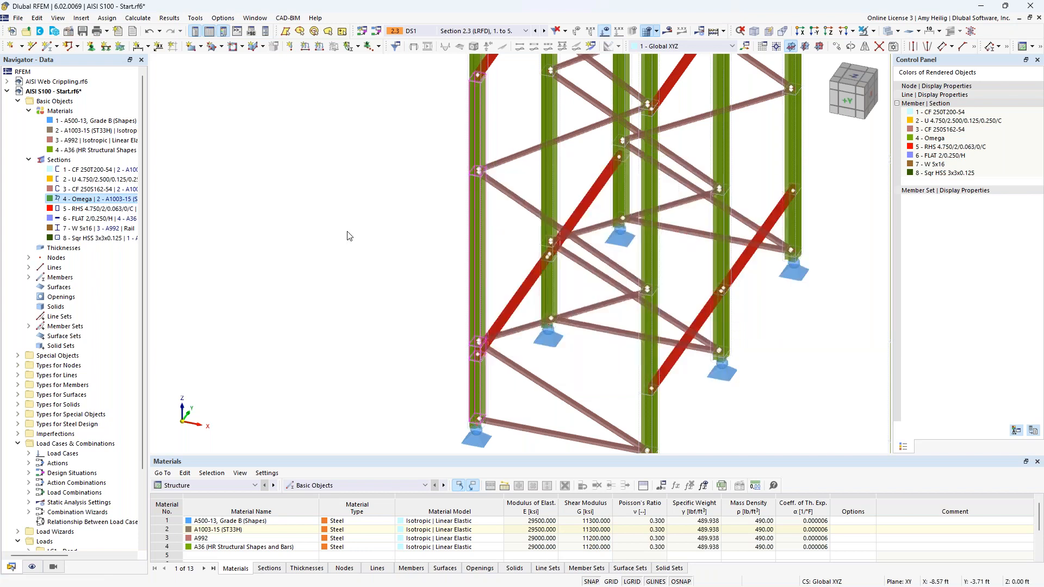
- List the existing member sets and locate continuous sets 1, 3 and 4 in the model to review the column grouping
{"action": "left_click", "coordinate": [28, 160]}
{"action": "left_click", "coordinate": [28, 111]}
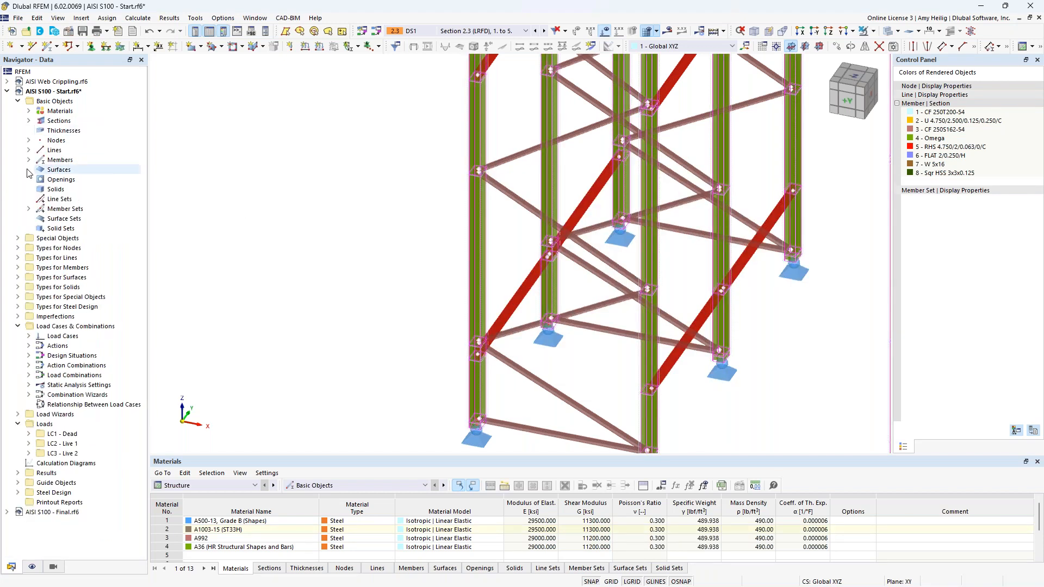
{"action": "left_click", "coordinate": [29, 210]}
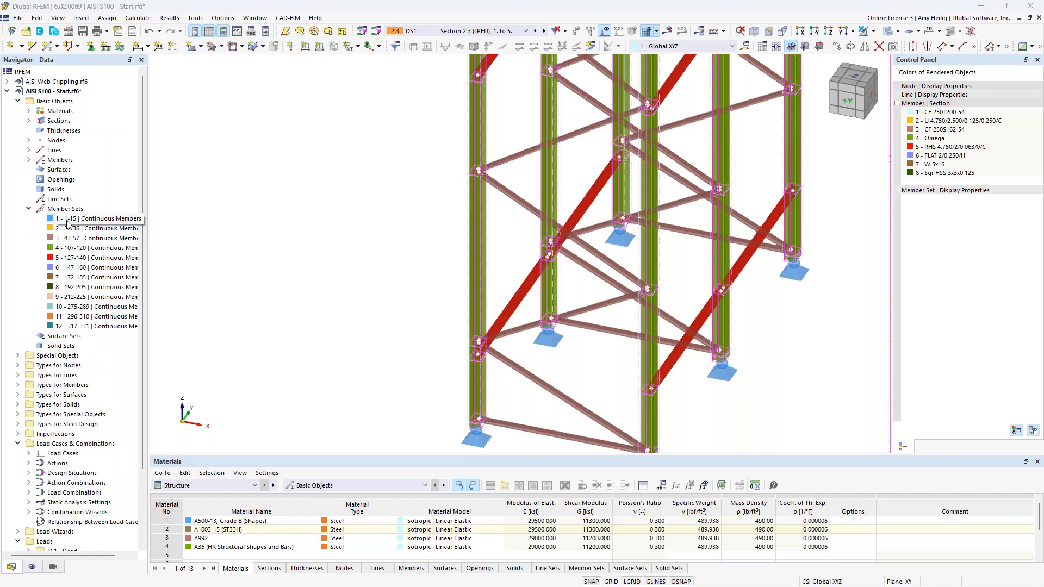
{"action": "scroll", "coordinate": [372, 336], "scroll_direction": "down", "scroll_amount": 5}
{"action": "middle_click_drag", "start_coordinate": [429, 341], "coordinate": [377, 356]}
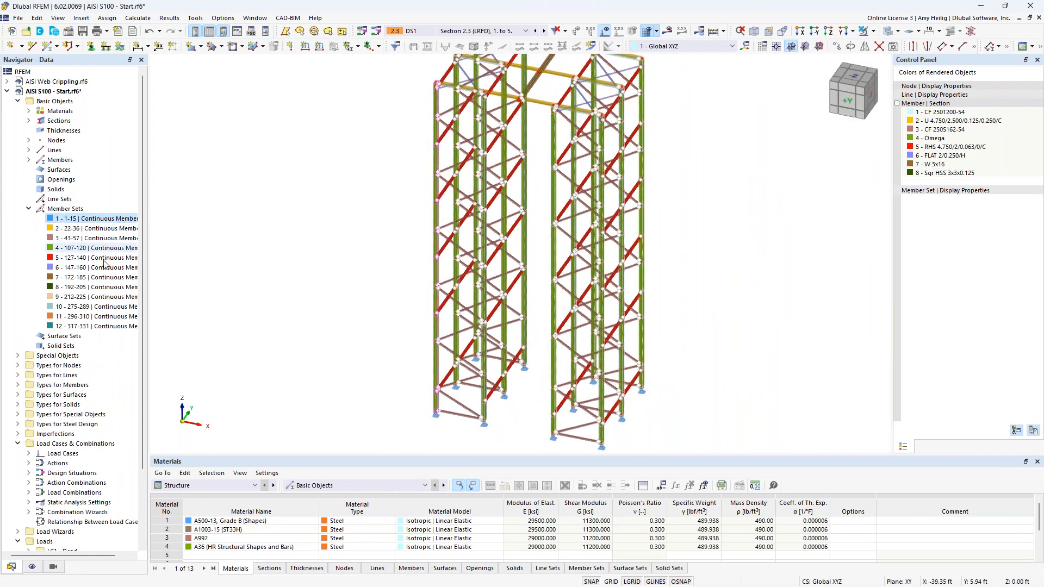
{"action": "left_click", "coordinate": [74, 238]}
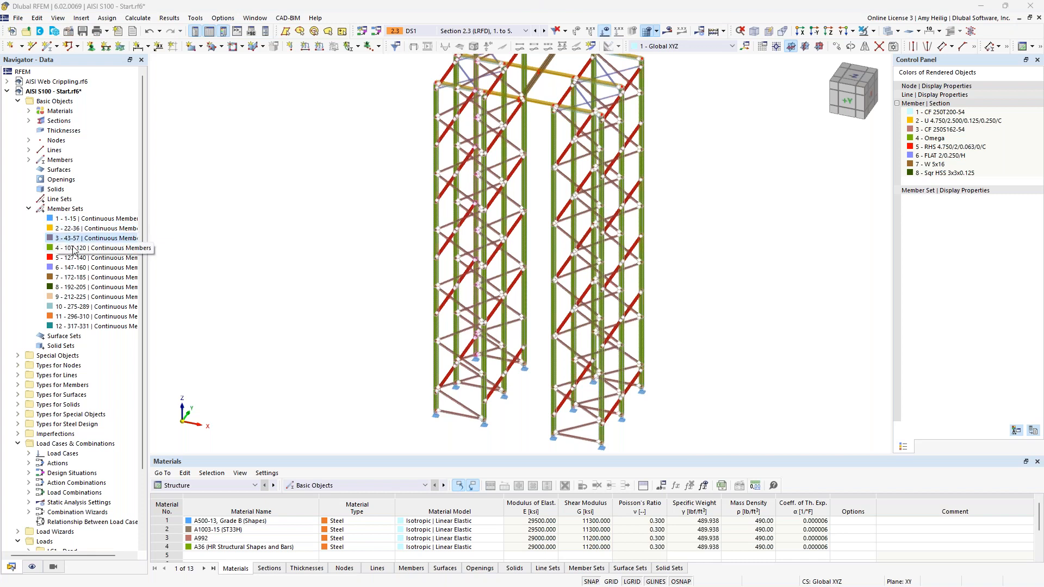
{"action": "left_click", "coordinate": [74, 249]}
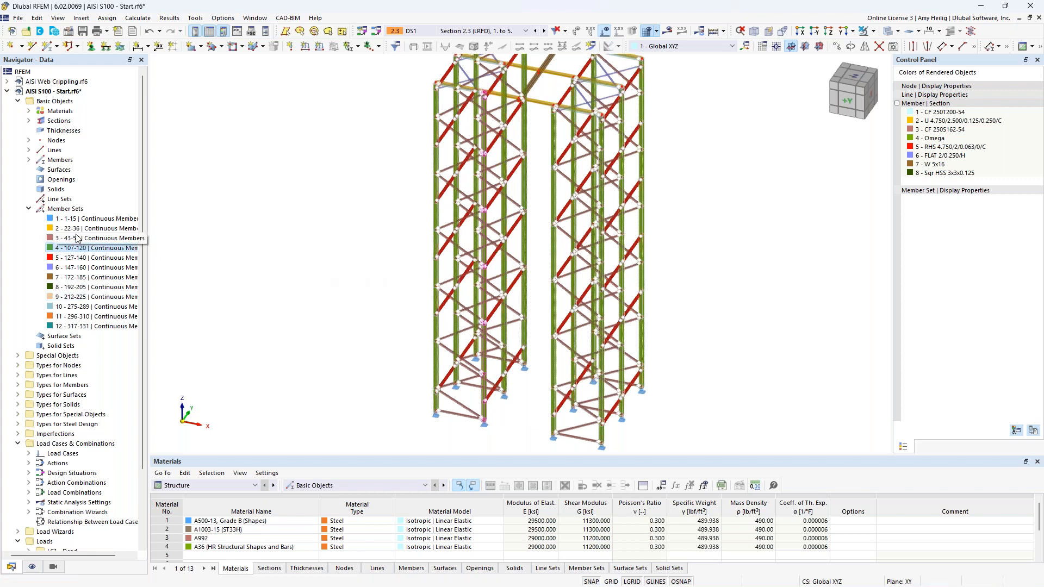
{"action": "left_click", "coordinate": [28, 210]}
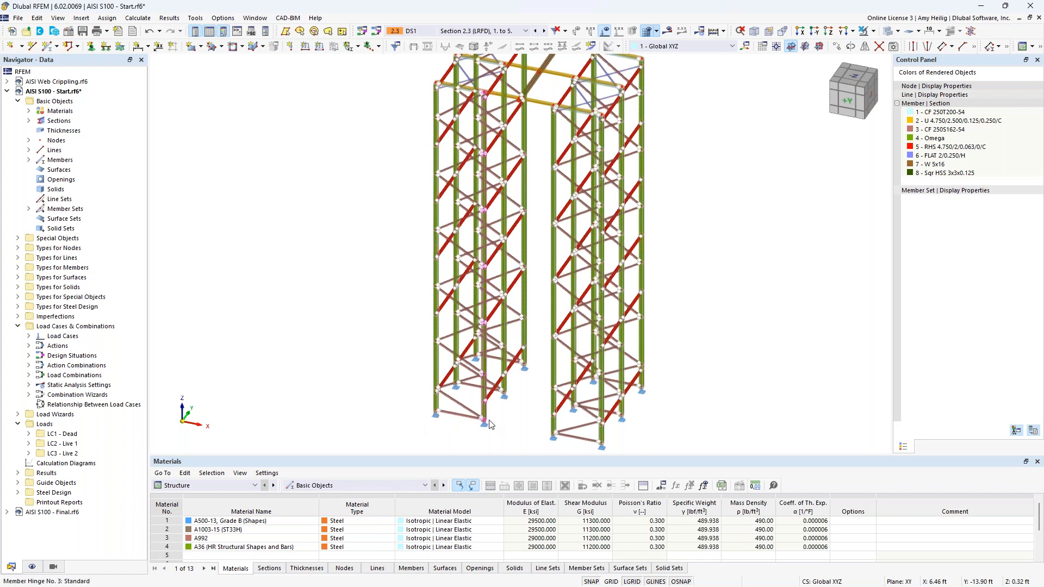
- Open the member hinges for editing, review the conditions of hinges 1 and 2, and leave them unchanged
{"action": "scroll", "coordinate": [444, 422], "scroll_direction": "up", "scroll_amount": 5}
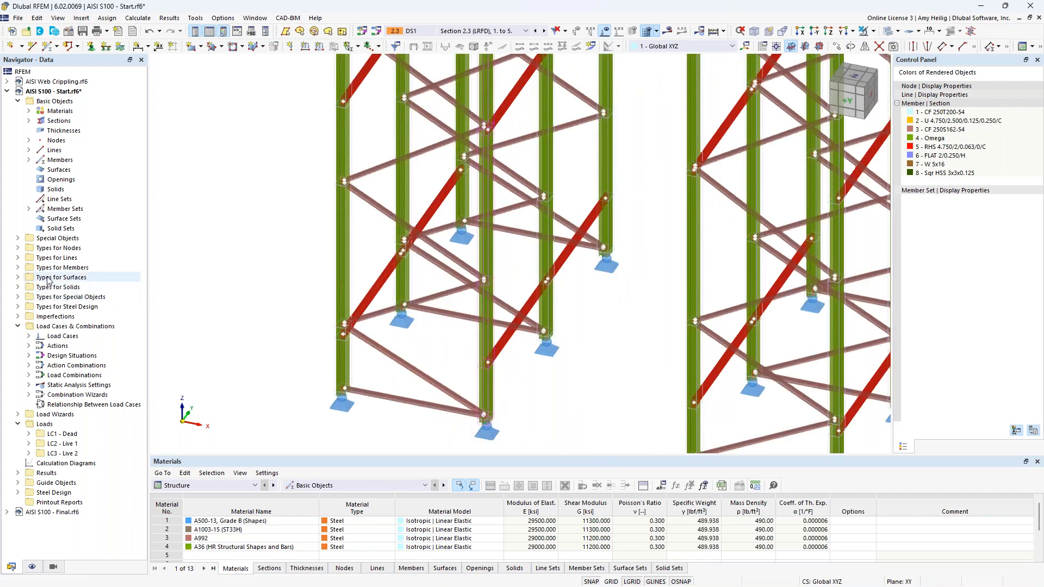
{"action": "left_click", "coordinate": [19, 268]}
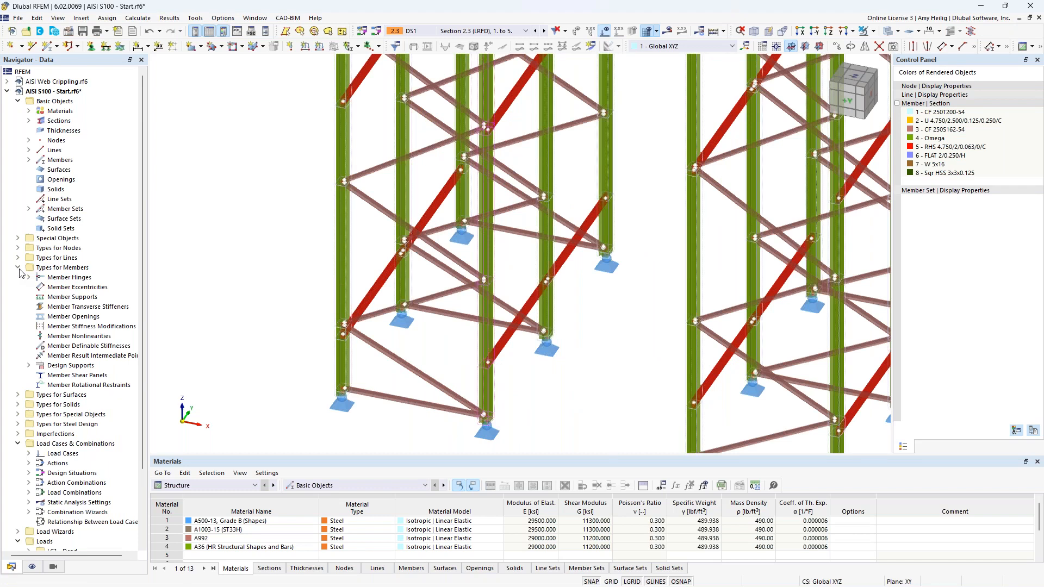
{"action": "left_click", "coordinate": [29, 277]}
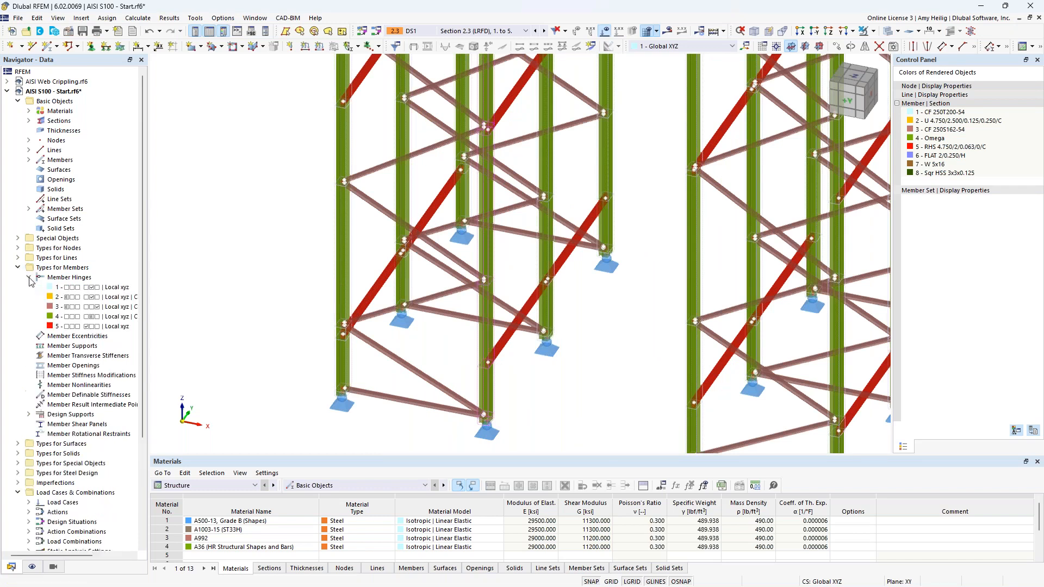
{"action": "right_click", "coordinate": [64, 281]}
{"action": "left_click", "coordinate": [93, 292]}
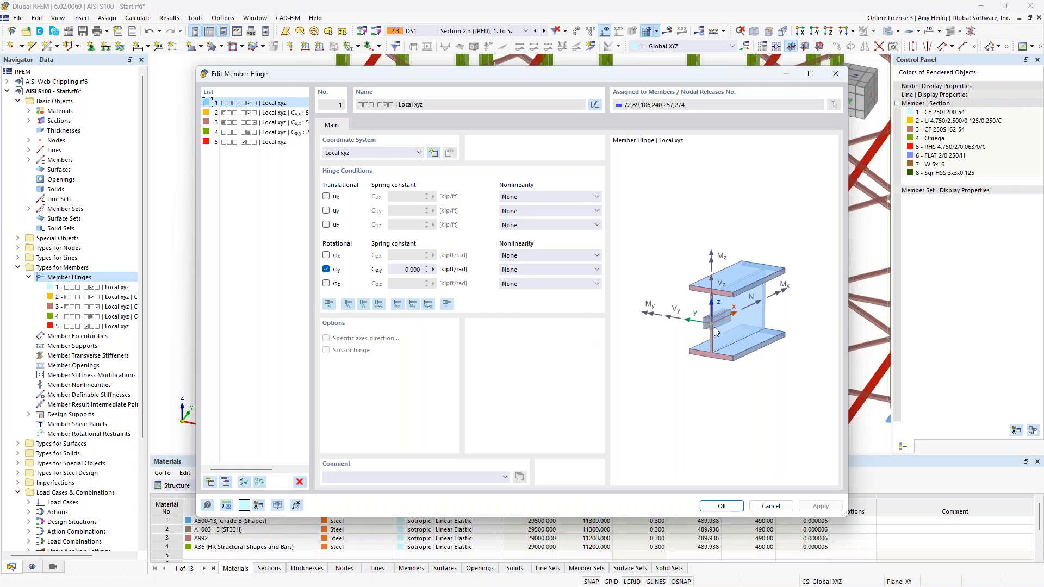
{"action": "left_click", "coordinate": [254, 114]}
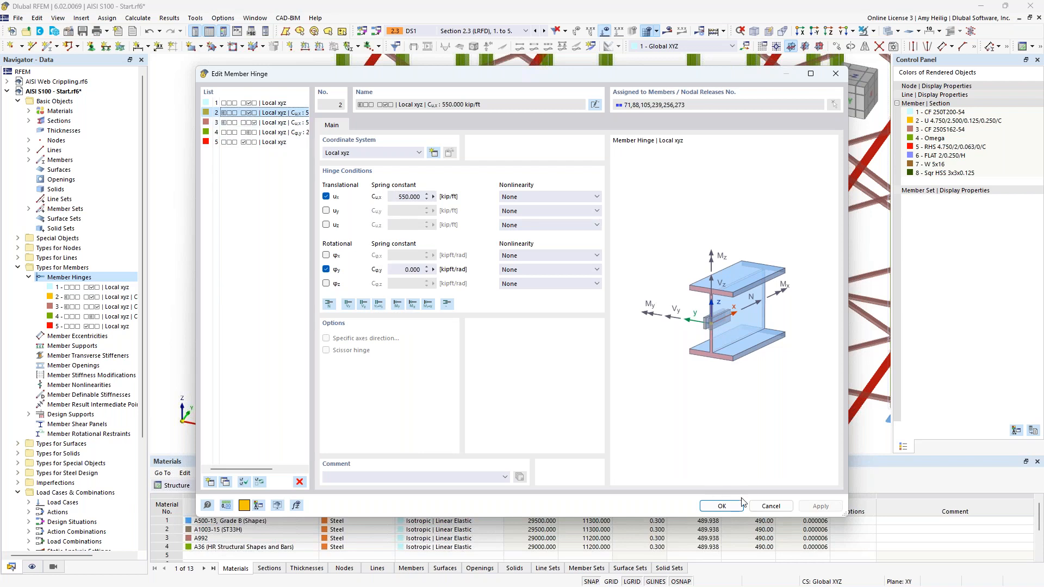
{"action": "left_click", "coordinate": [771, 506]}
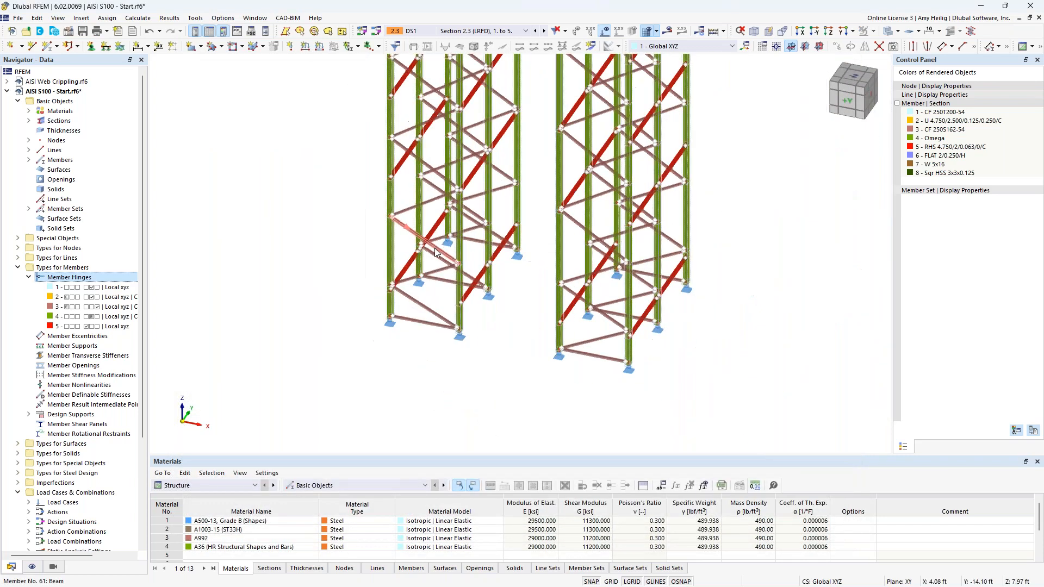
- Review the remaining member hinge definitions against the full rack model and collapse the hinge list
{"action": "left_click", "coordinate": [111, 287]}
{"action": "scroll", "coordinate": [423, 309], "scroll_direction": "down", "scroll_amount": 5}
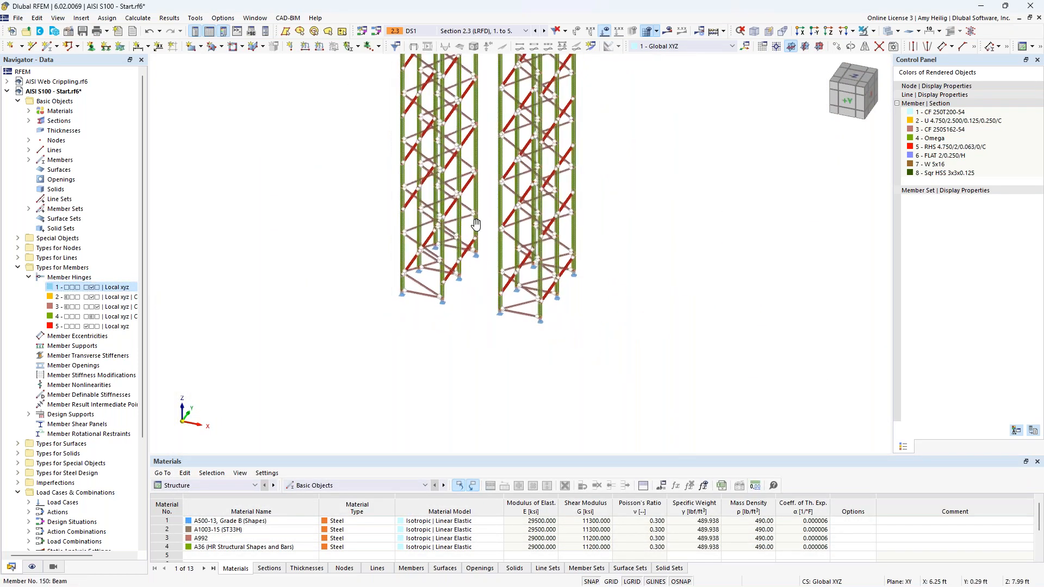
{"action": "left_click", "coordinate": [103, 296]}
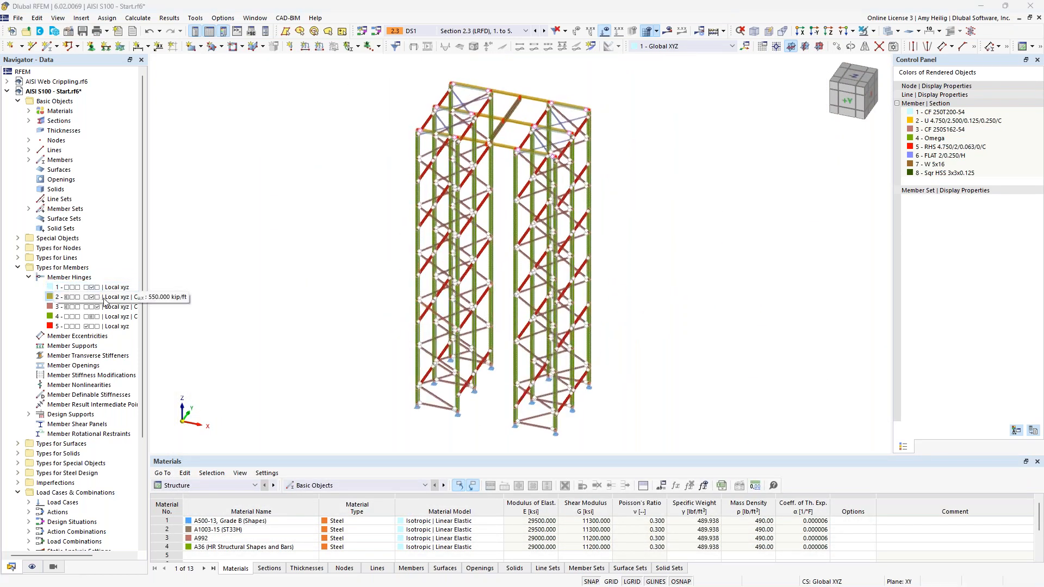
{"action": "left_click", "coordinate": [110, 309]}
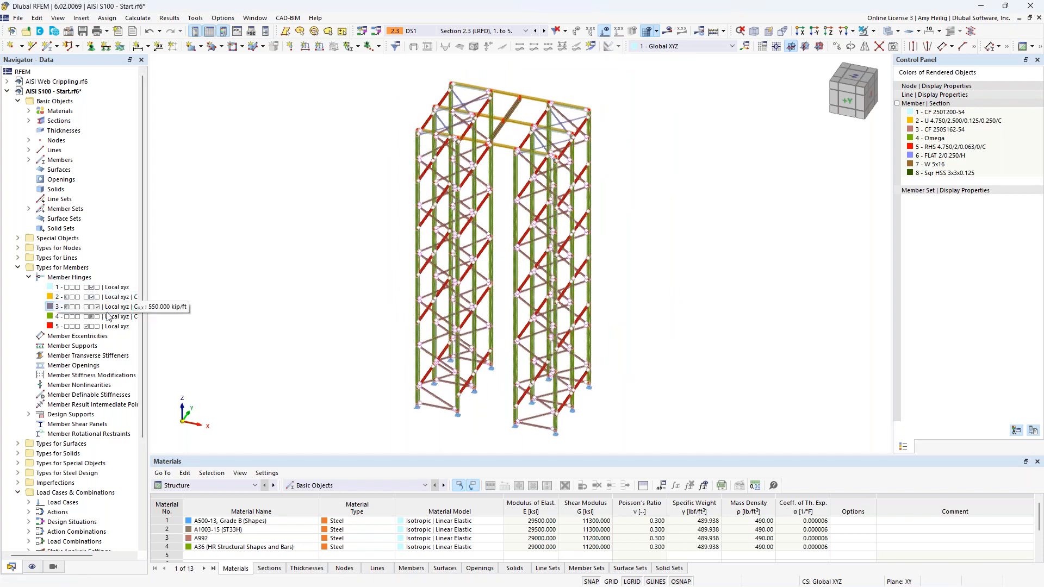
{"action": "left_click", "coordinate": [29, 278]}
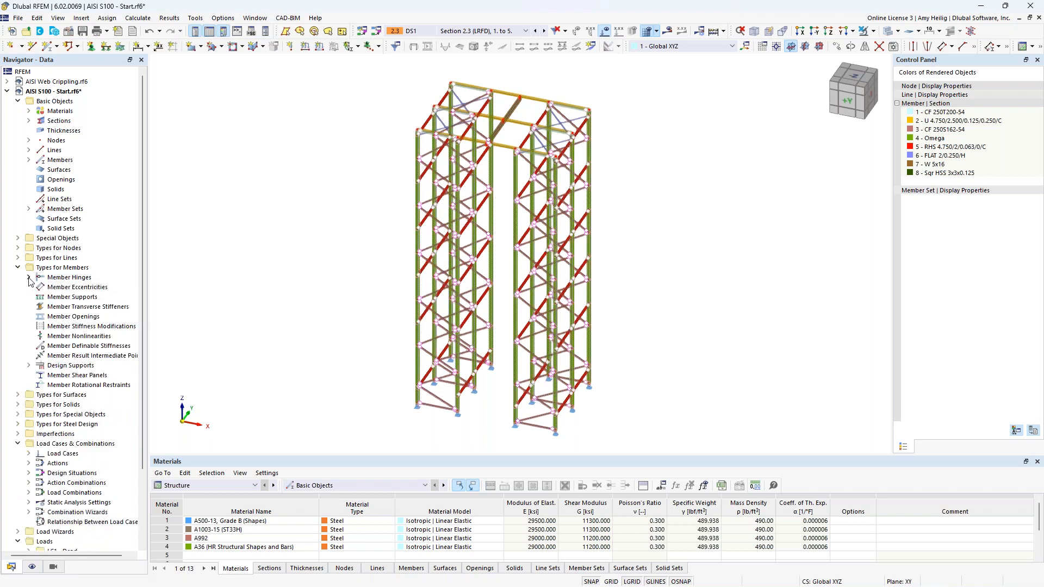
- Open the nodal support at a front column base for editing and review its translational and rotational support conditions
{"action": "middle_click_drag", "start_coordinate": [375, 400], "coordinate": [443, 422]}
{"action": "scroll", "coordinate": [466, 437], "scroll_direction": "up", "scroll_amount": 5}
{"action": "scroll", "coordinate": [465, 436], "scroll_direction": "up", "scroll_amount": 2}
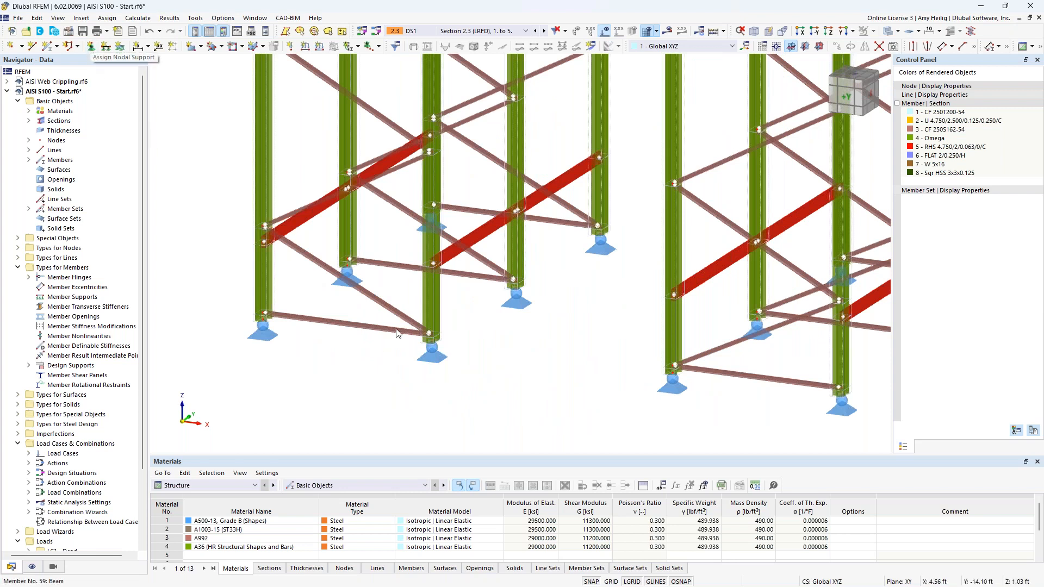
{"action": "left_click", "coordinate": [432, 358]}
{"action": "double_click", "coordinate": [433, 357]}
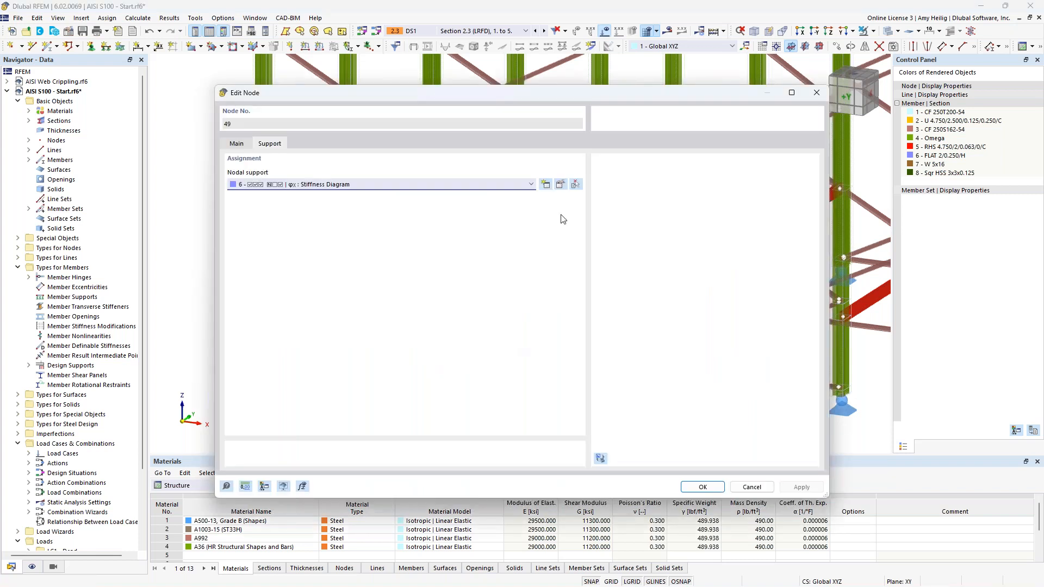
{"action": "left_click", "coordinate": [560, 185]}
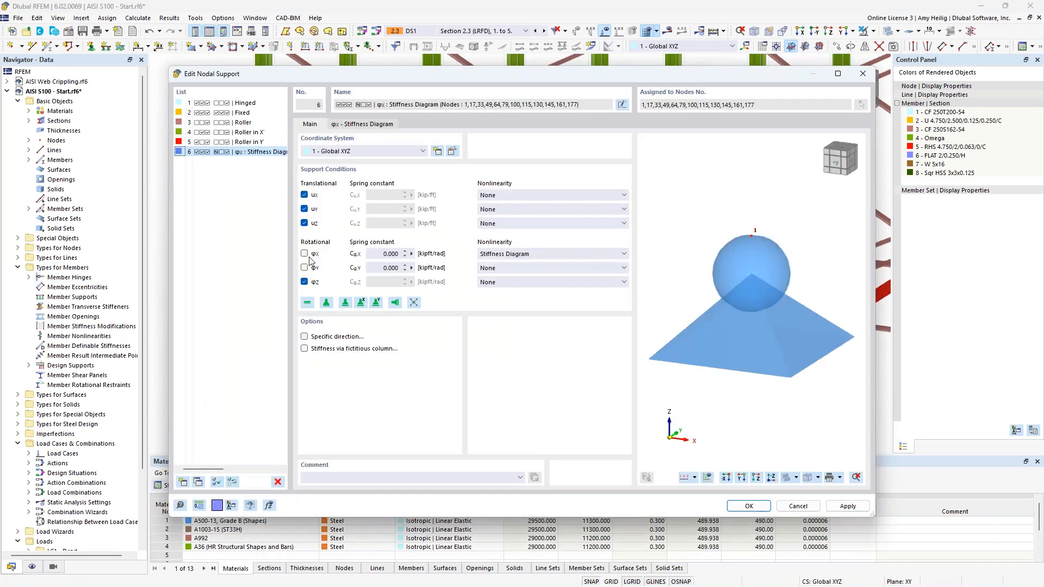
{"action": "left_click_drag", "start_coordinate": [364, 74], "coordinate": [442, 69]}
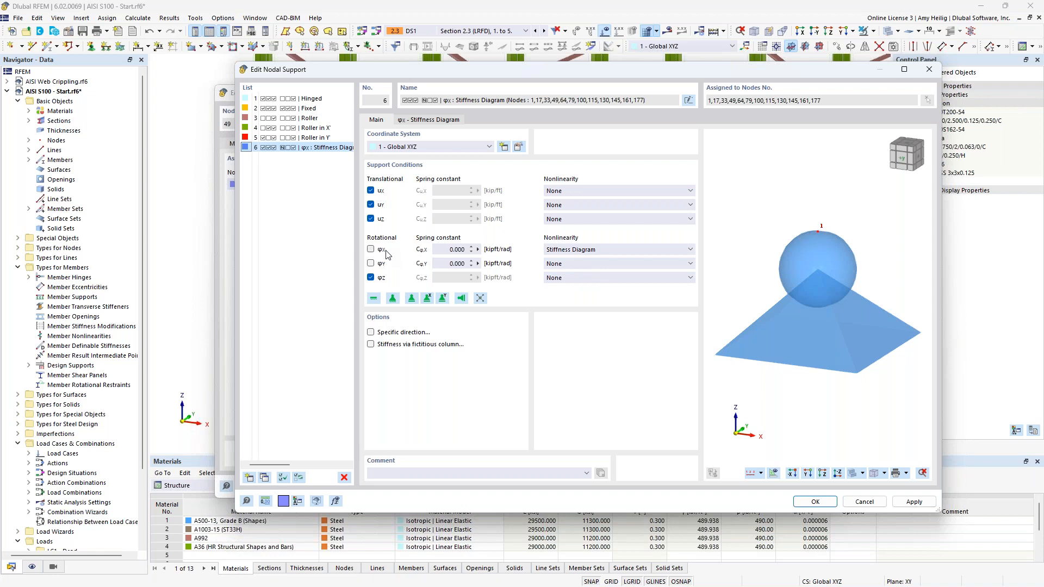
- Examine the φX Stiffness Diagram nonlinearity and its force-dependent spring table, and close the support and node without changes
{"action": "left_click", "coordinate": [564, 250]}
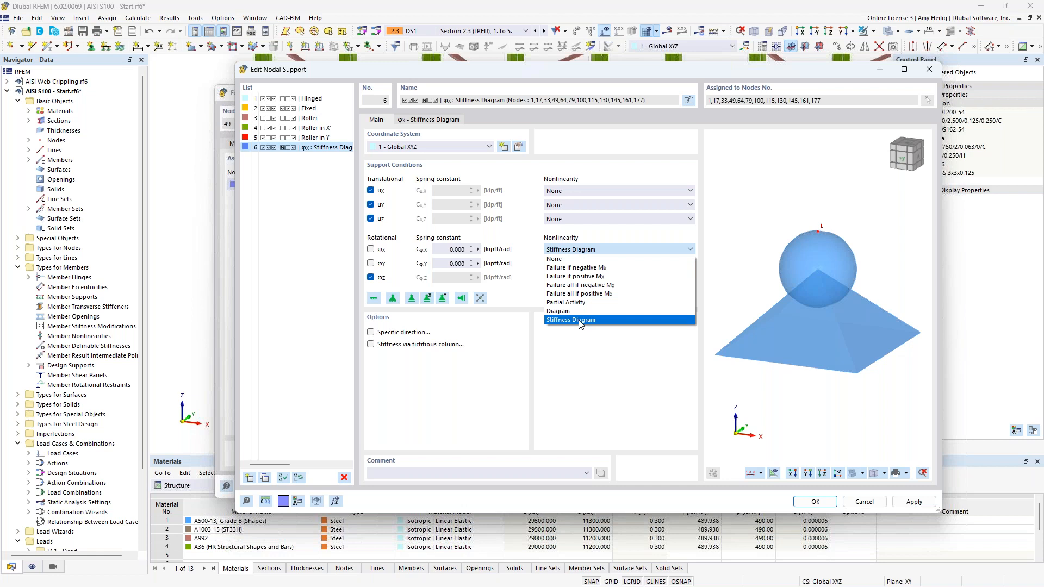
{"action": "left_click", "coordinate": [585, 347]}
{"action": "left_click", "coordinate": [435, 120]}
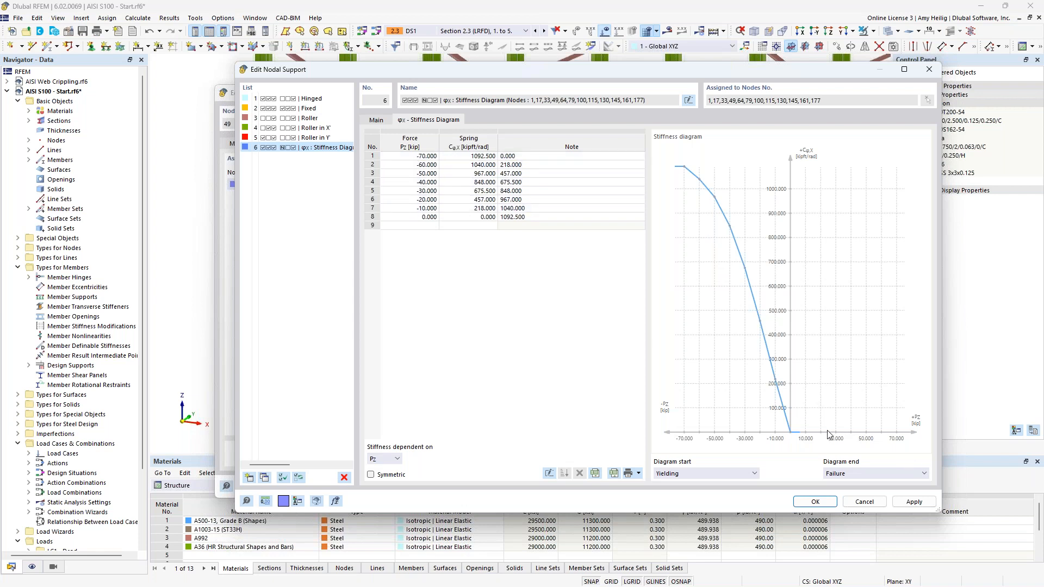
{"action": "left_click", "coordinate": [866, 502]}
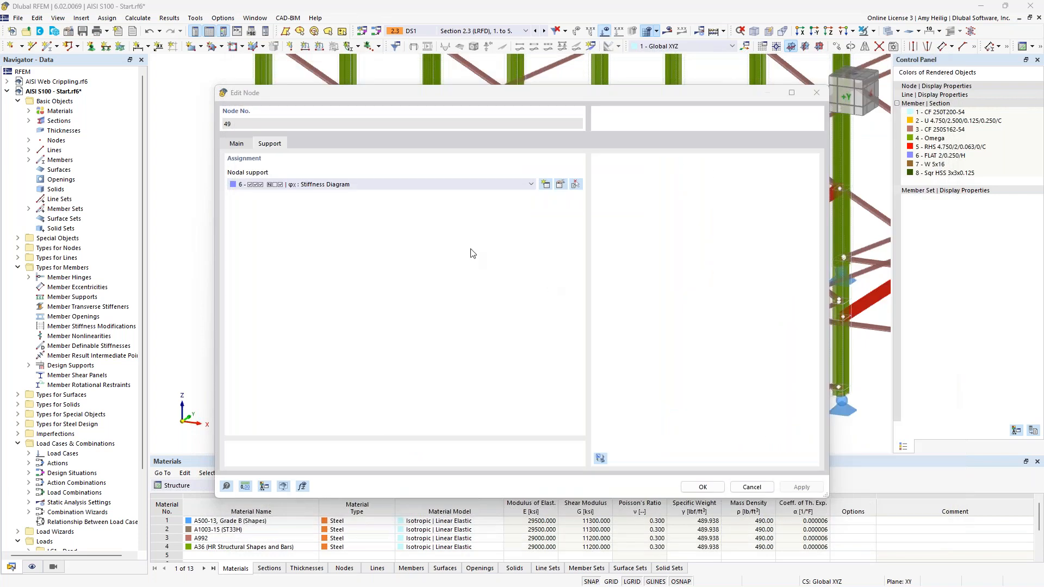
{"action": "left_click", "coordinate": [752, 488]}
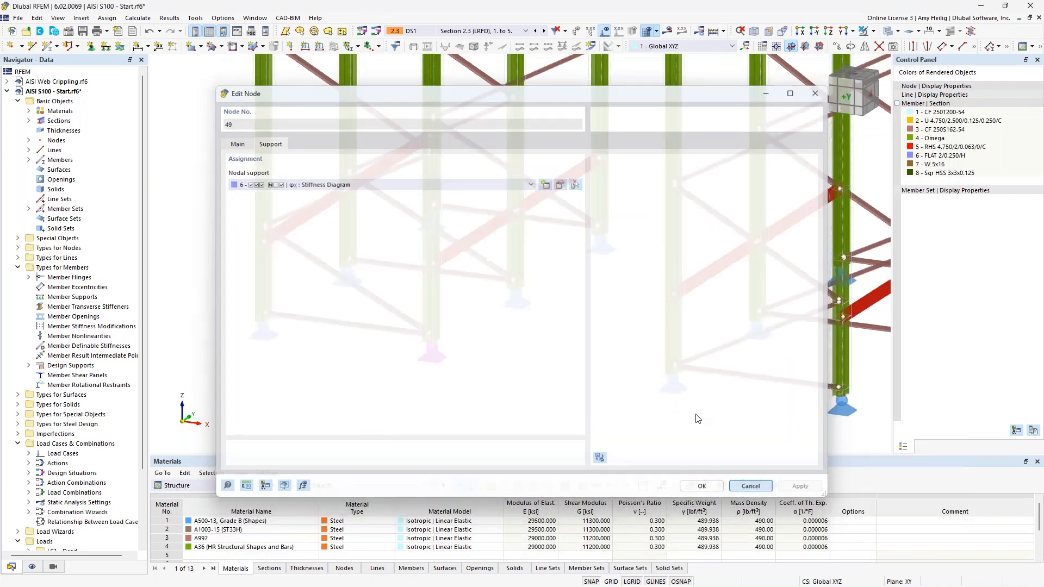
- Make LC1 Dead the current load case and examine its self-weight factors and available action categories, keeping Dead load
{"action": "scroll", "coordinate": [564, 337], "scroll_direction": "down", "scroll_amount": 1}
{"action": "left_click", "coordinate": [541, 357]}
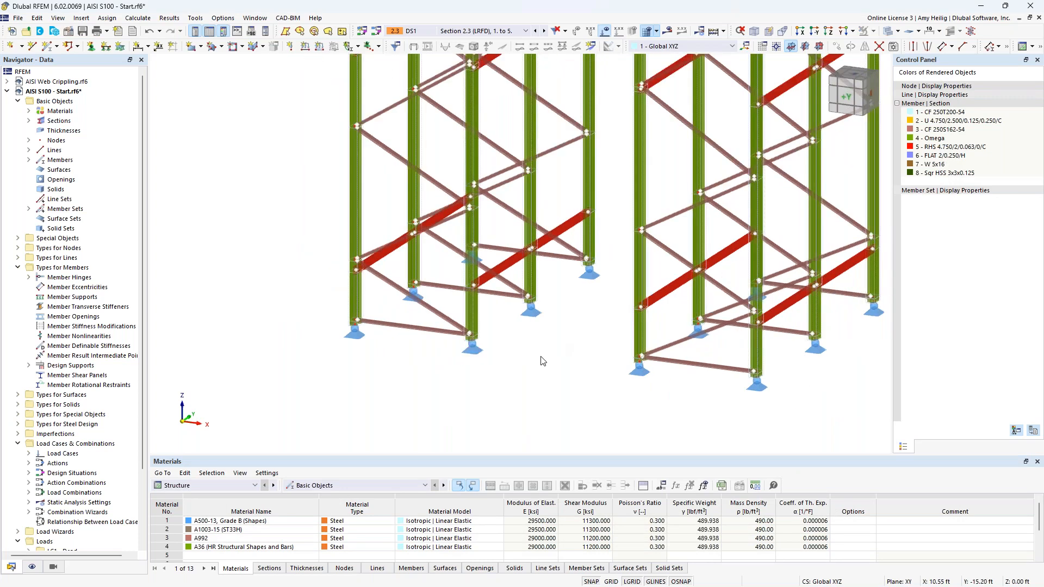
{"action": "scroll", "coordinate": [543, 356], "scroll_direction": "down", "scroll_amount": 5}
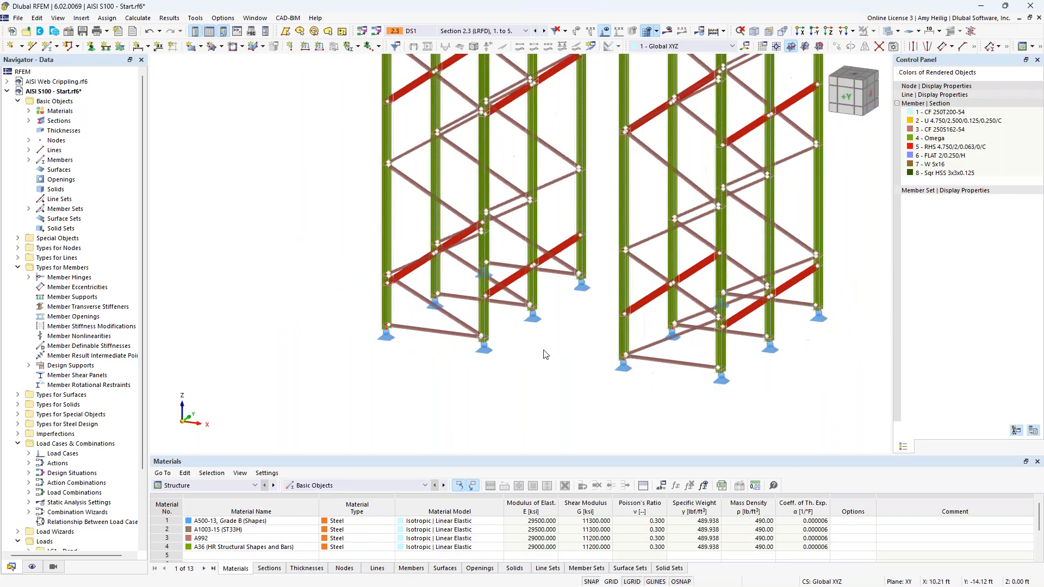
{"action": "middle_click_drag", "start_coordinate": [553, 307], "coordinate": [505, 370]}
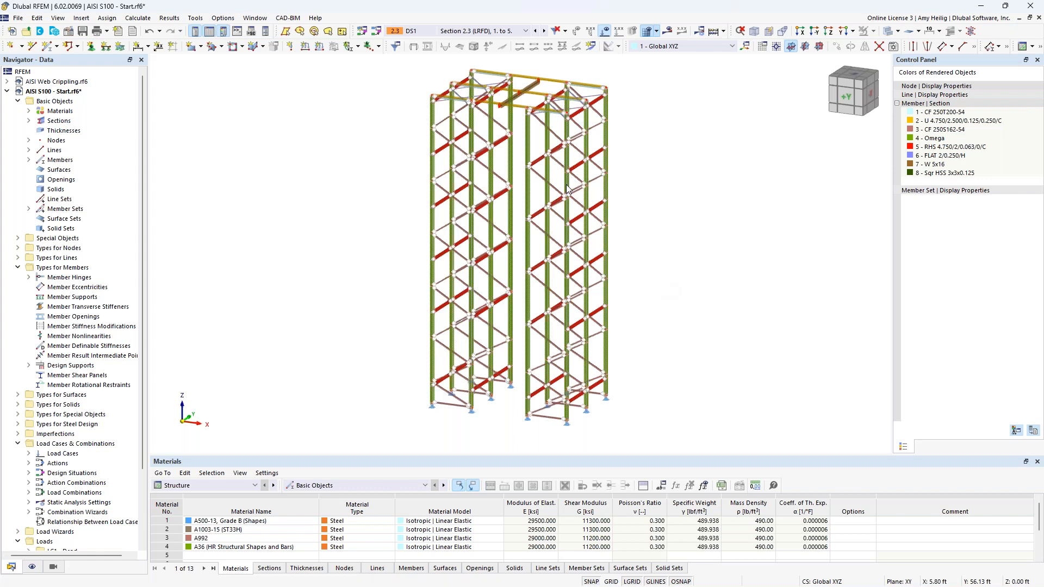
{"action": "left_click", "coordinate": [455, 33]}
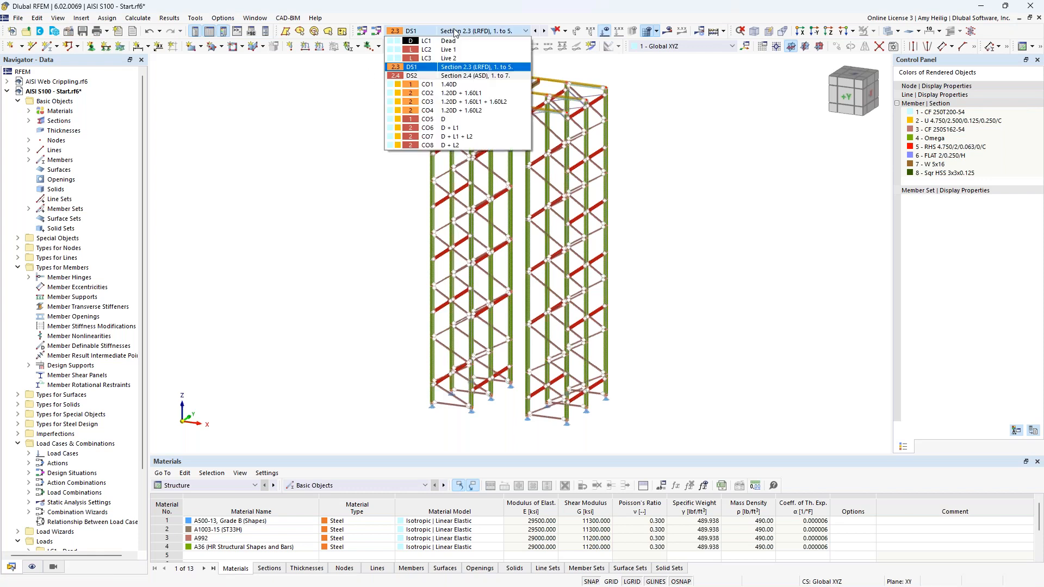
{"action": "left_click", "coordinate": [456, 44]}
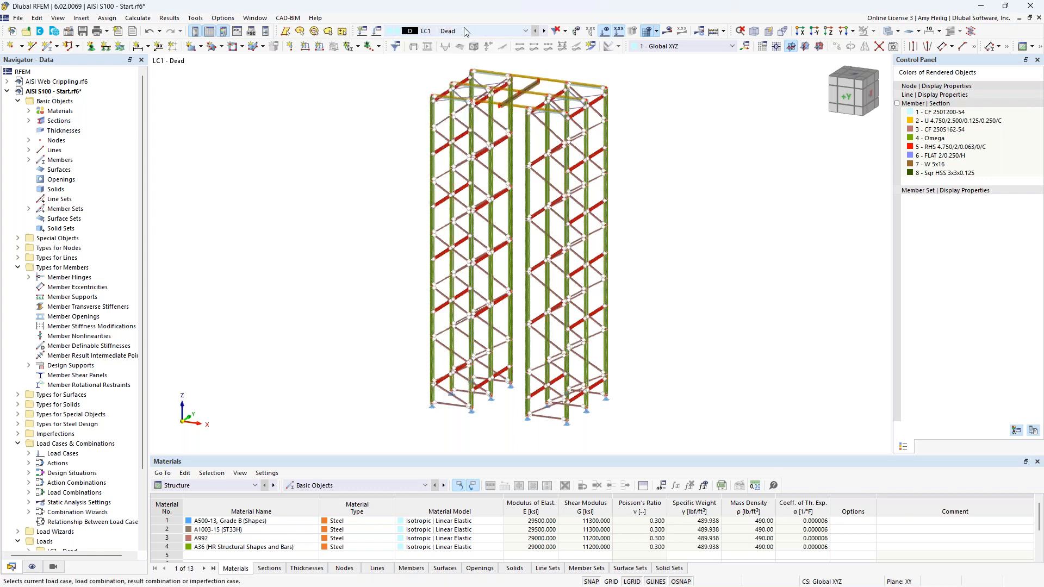
{"action": "left_click", "coordinate": [377, 33]}
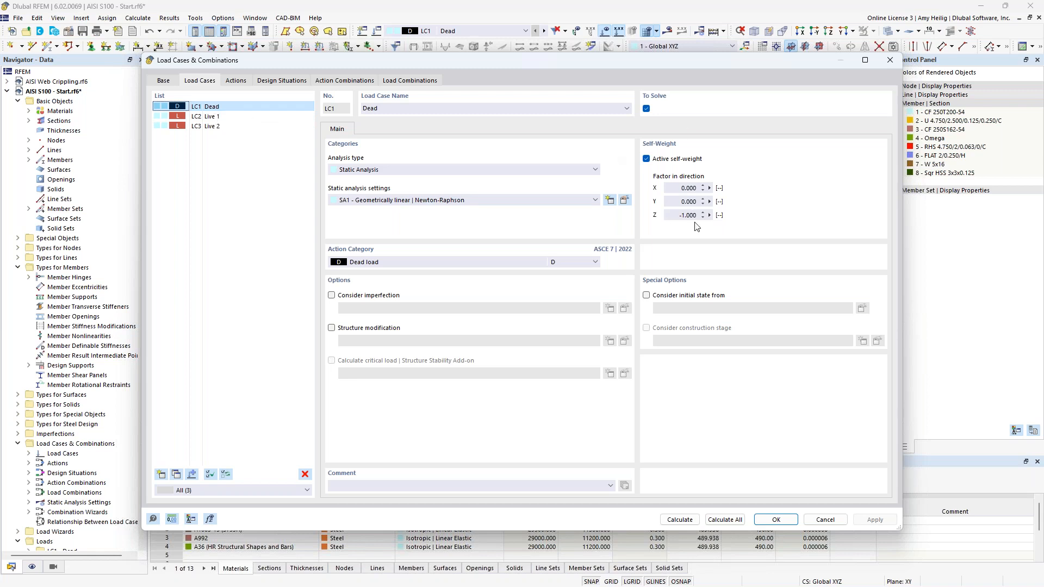
{"action": "left_click", "coordinate": [516, 262]}
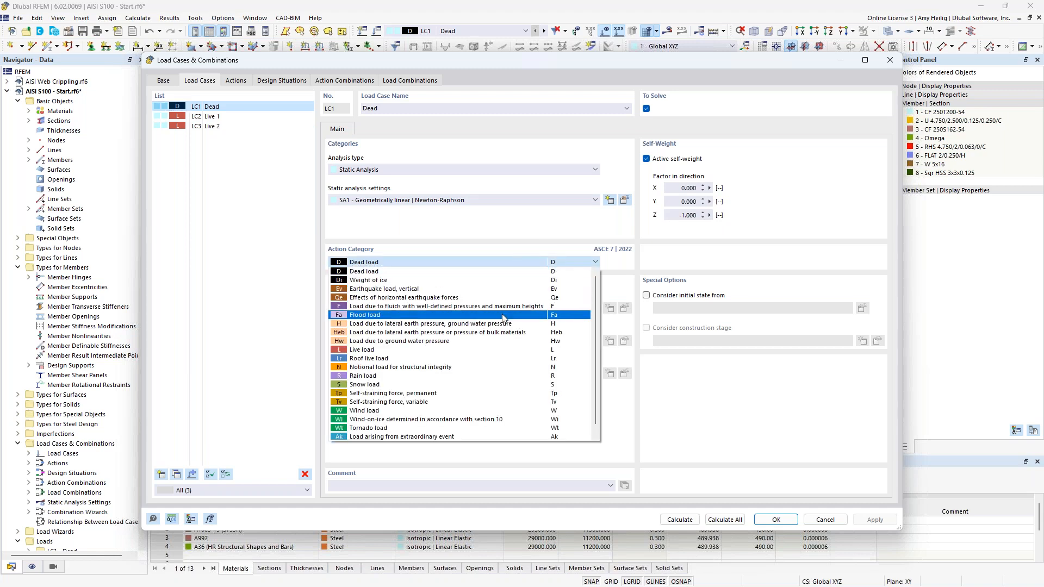
{"action": "left_click", "coordinate": [481, 224]}
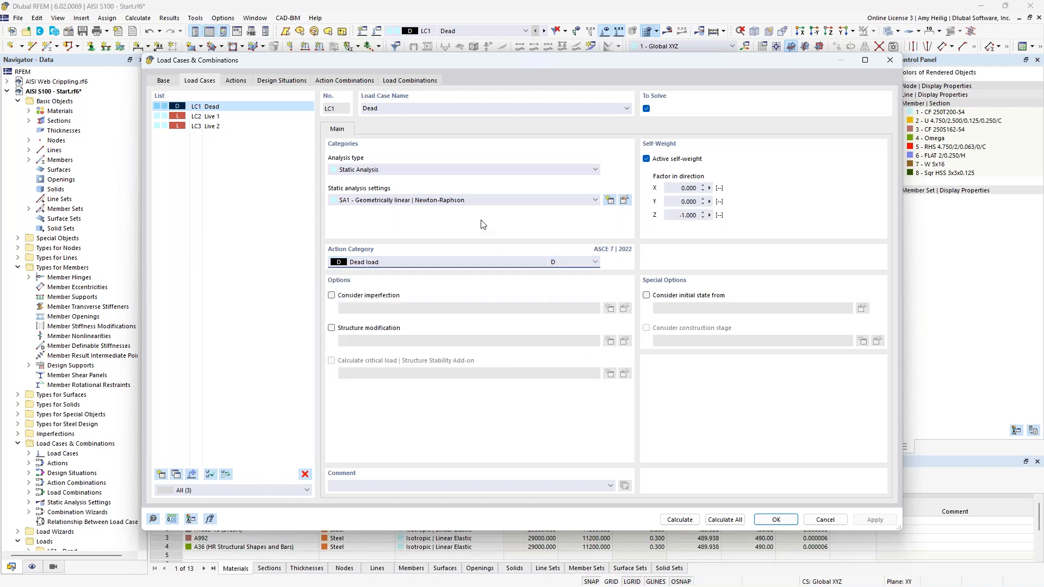
- Examine the available standard groups for load case classification and the combination wizard, keeping ASCE 7, edition 2022
{"action": "left_click", "coordinate": [165, 81]}
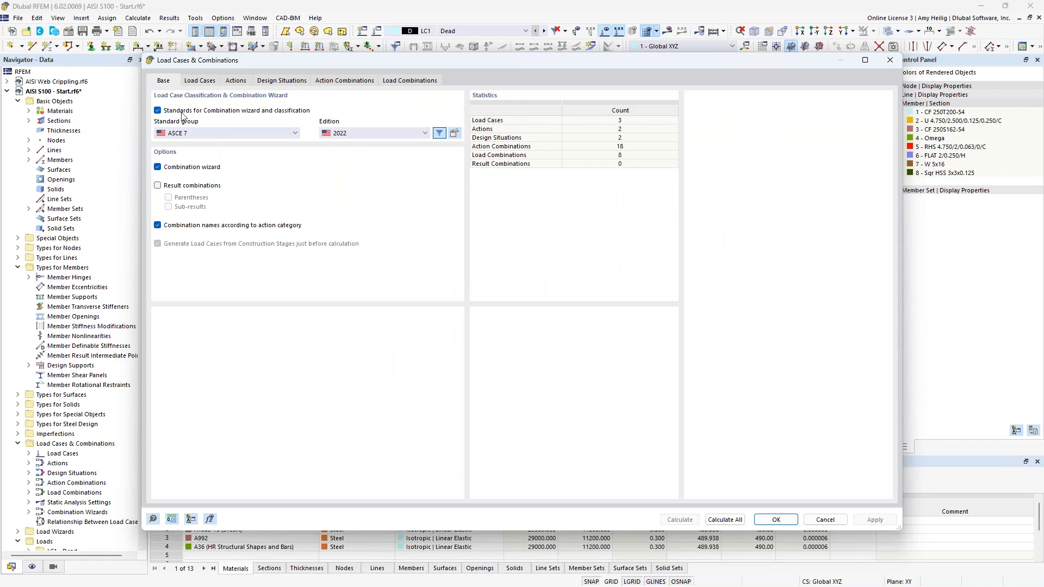
{"action": "left_click", "coordinate": [212, 136]}
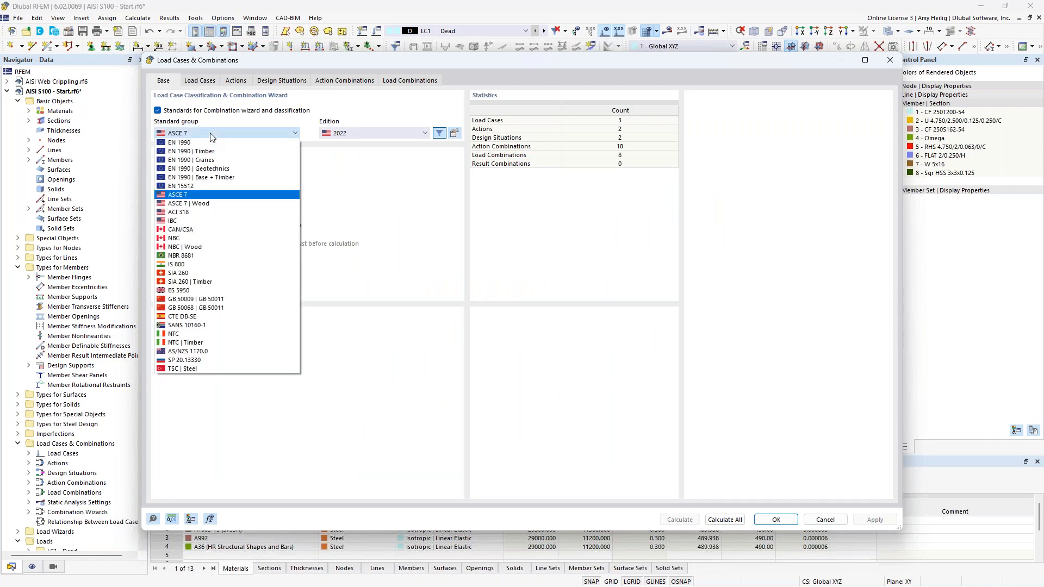
{"action": "left_click", "coordinate": [344, 200]}
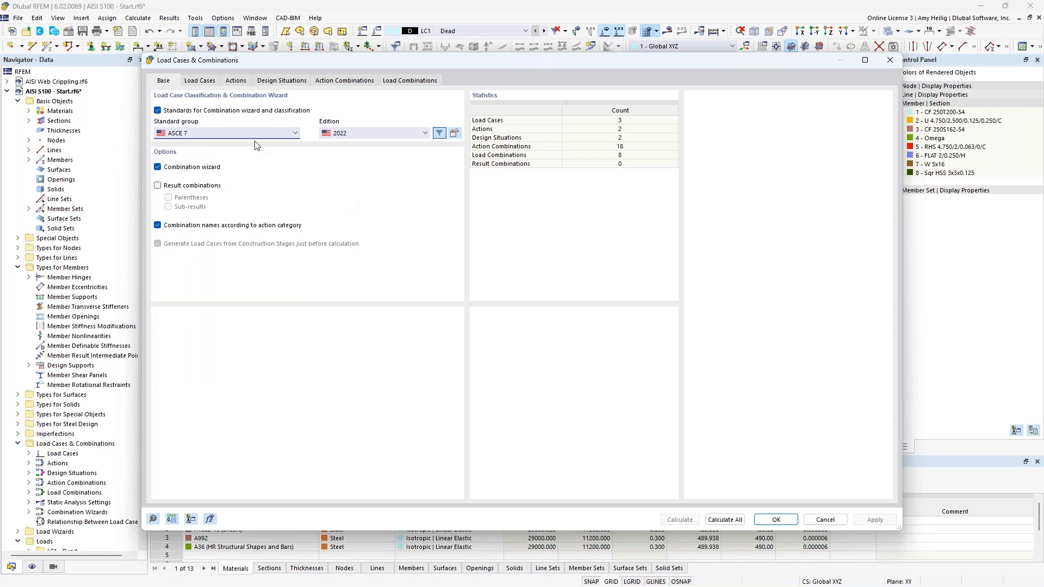
- Review the settings of load cases LC2 Live 1 and LC3 Live 2 and accept the load case definitions
{"action": "left_click", "coordinate": [200, 81]}
{"action": "left_click", "coordinate": [209, 116]}
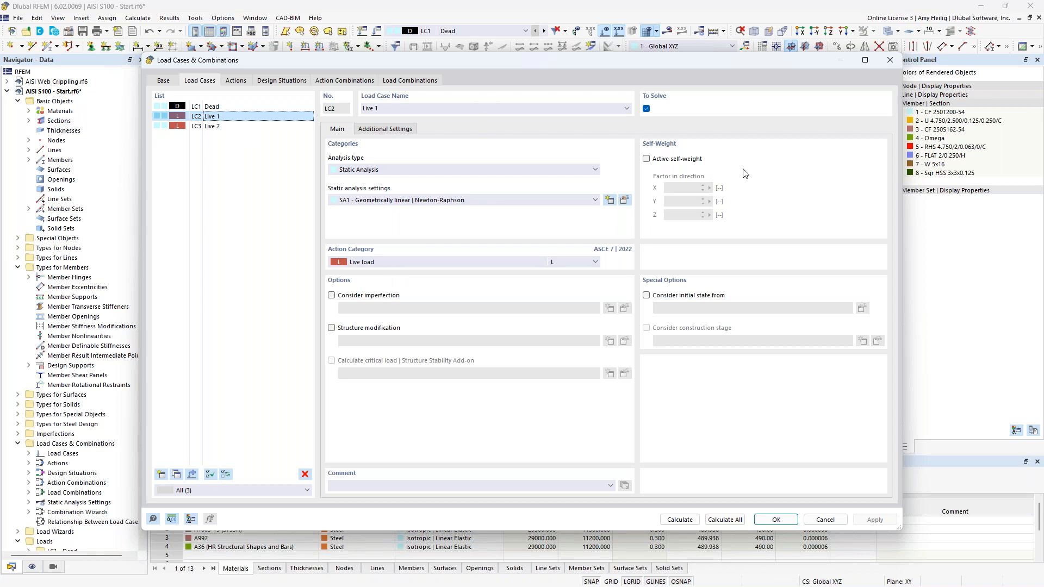
{"action": "left_click", "coordinate": [210, 126]}
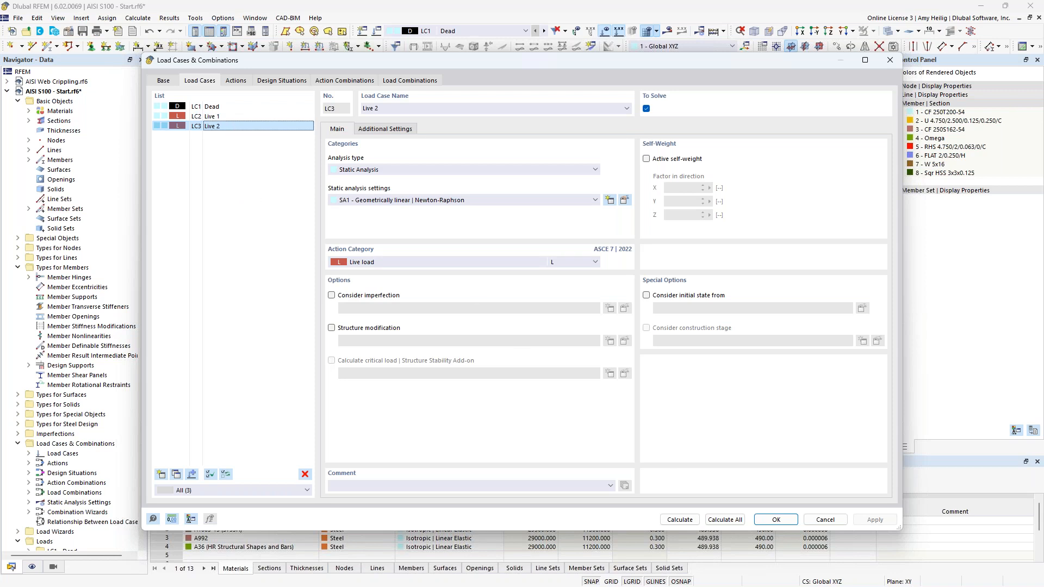
{"action": "left_click", "coordinate": [776, 519]}
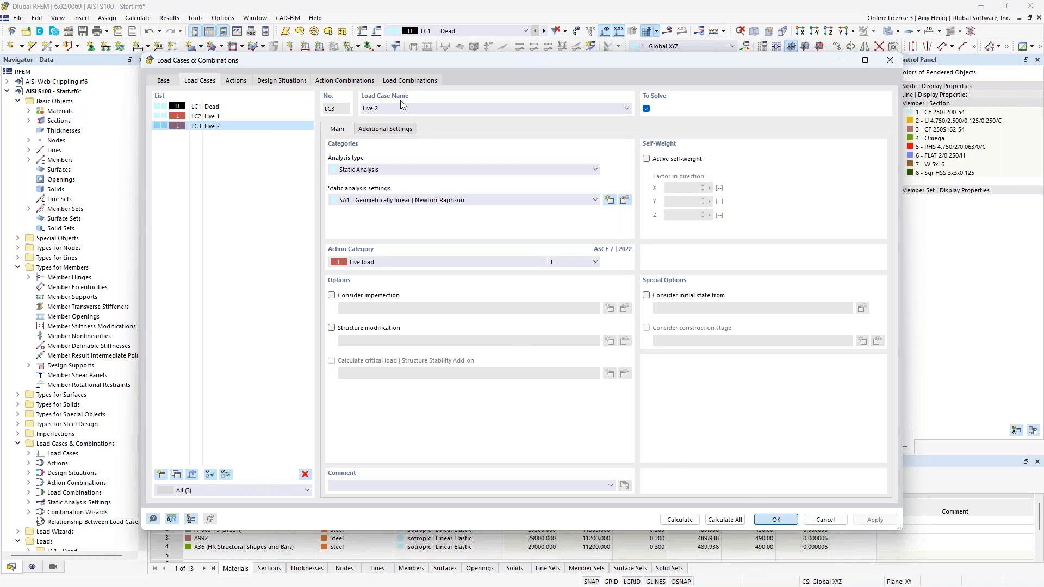
- Display LC1 Dead on the full rack, switch to LC2 Live 1 and view its member loads
{"action": "left_click", "coordinate": [456, 31]}
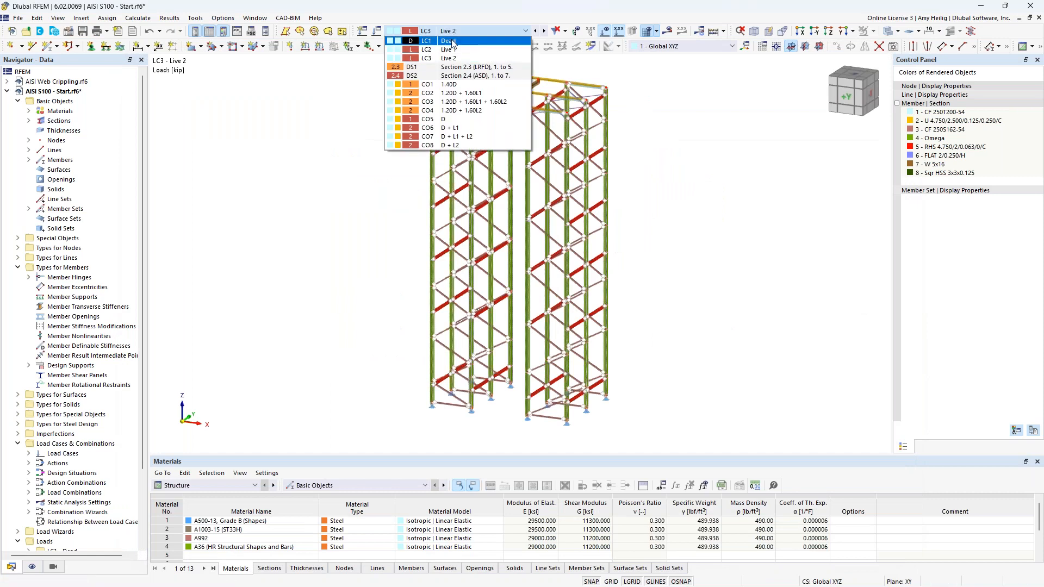
{"action": "left_click", "coordinate": [450, 40]}
{"action": "middle_click_drag", "start_coordinate": [661, 228], "coordinate": [639, 247]}
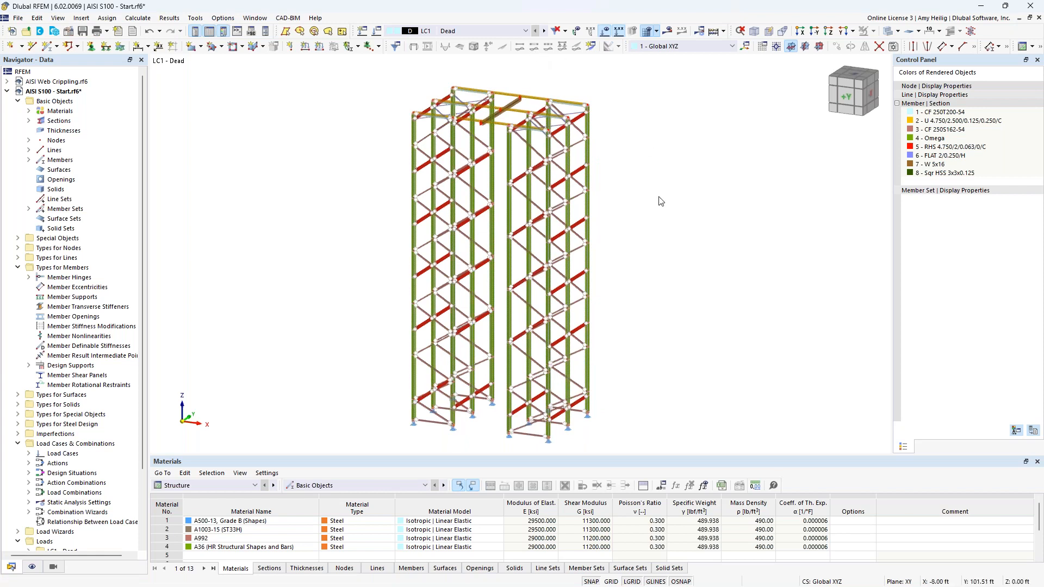
{"action": "left_click", "coordinate": [544, 31]}
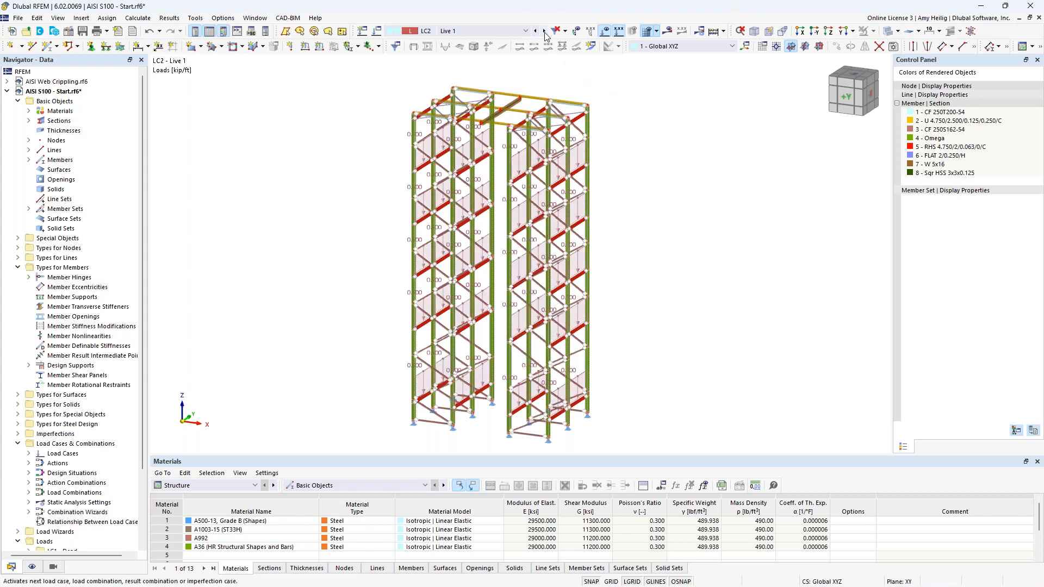
{"action": "middle_click_drag", "start_coordinate": [670, 247], "coordinate": [655, 235], "text": "ctrl"}
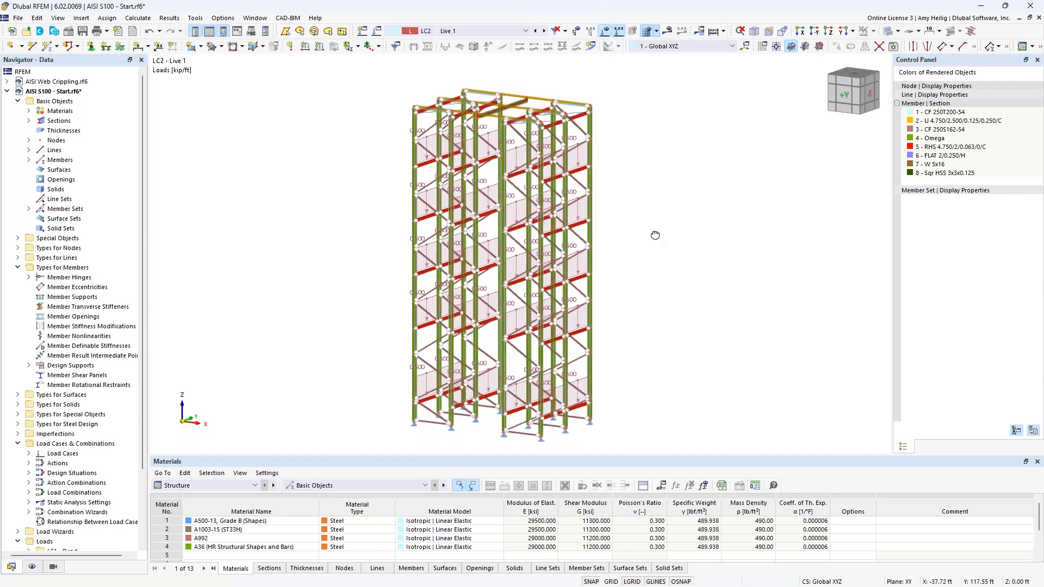
- Show the model in transparent display mode and examine the LC2 Live 1 member loads on the shelf beams up close
{"action": "left_click", "coordinate": [886, 33]}
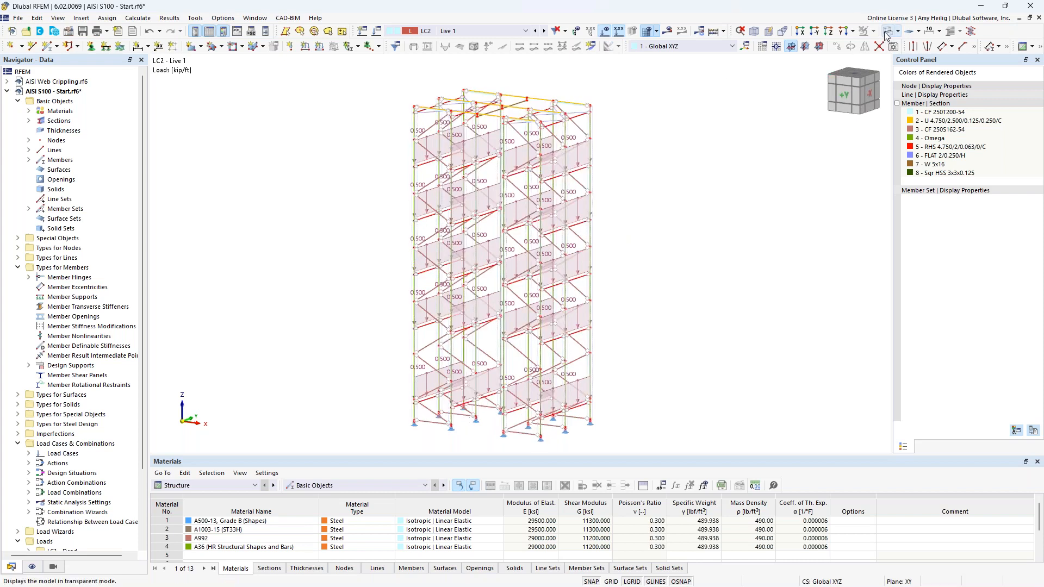
{"action": "scroll", "coordinate": [567, 159], "scroll_direction": "up", "scroll_amount": 2}
{"action": "mouse_move", "coordinate": [620, 211]}
{"action": "middle_mouse_down", "text": "ctrl"}
{"action": "mouse_move", "coordinate": [657, 201]}
{"action": "mouse_move", "coordinate": [630, 200]}
{"action": "middle_mouse_up", "text": "ctrl"}
{"action": "scroll", "coordinate": [631, 199], "scroll_direction": "up", "scroll_amount": 3}
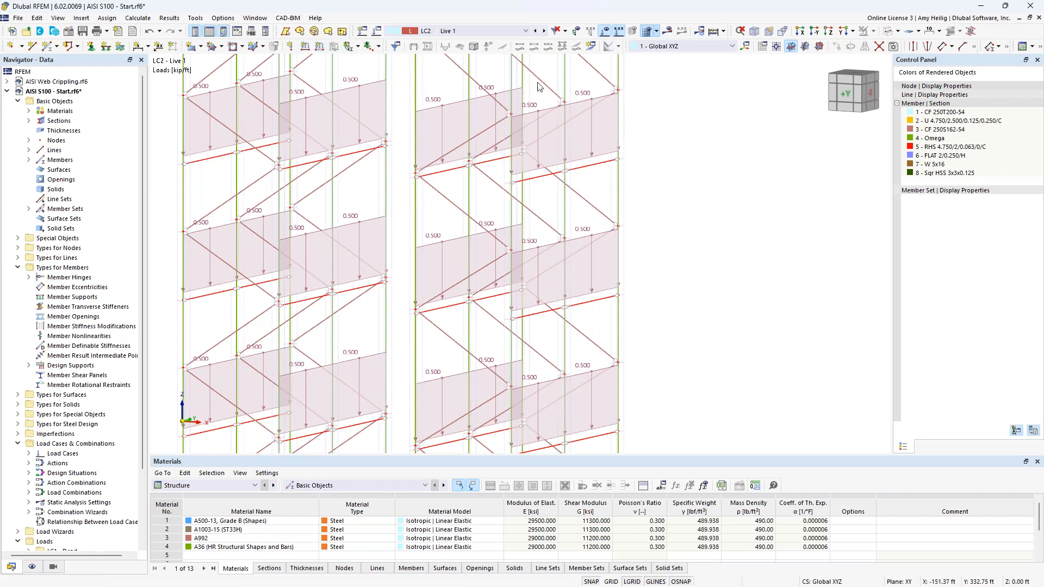
- Review the LC2 Live 1 member load on a shelf beam, including its force eccentricity settings, and leave the load unchanged
{"action": "double_click", "coordinate": [582, 96]}
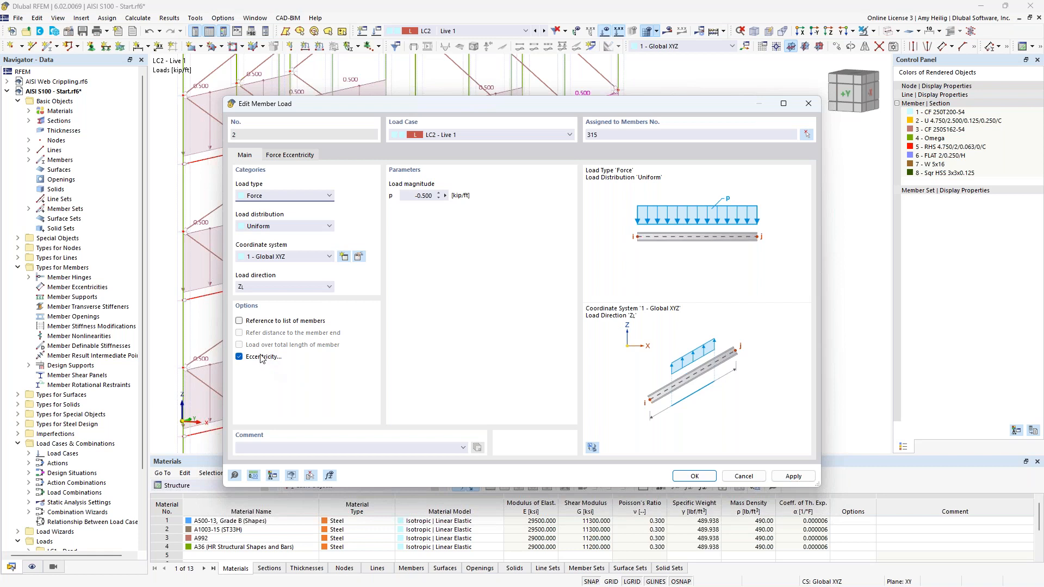
{"action": "left_click", "coordinate": [290, 156]}
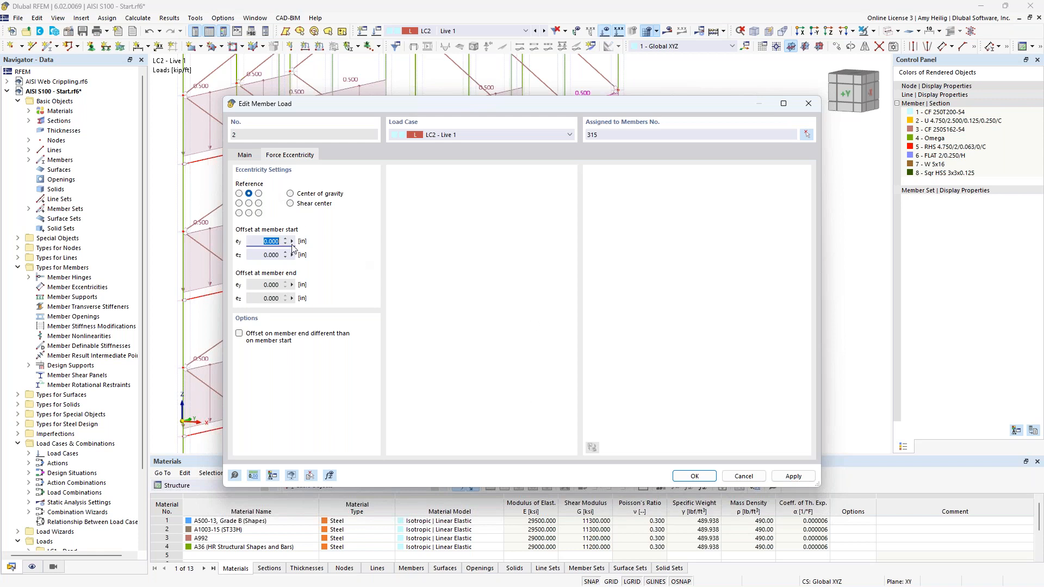
{"action": "left_click", "coordinate": [245, 156]}
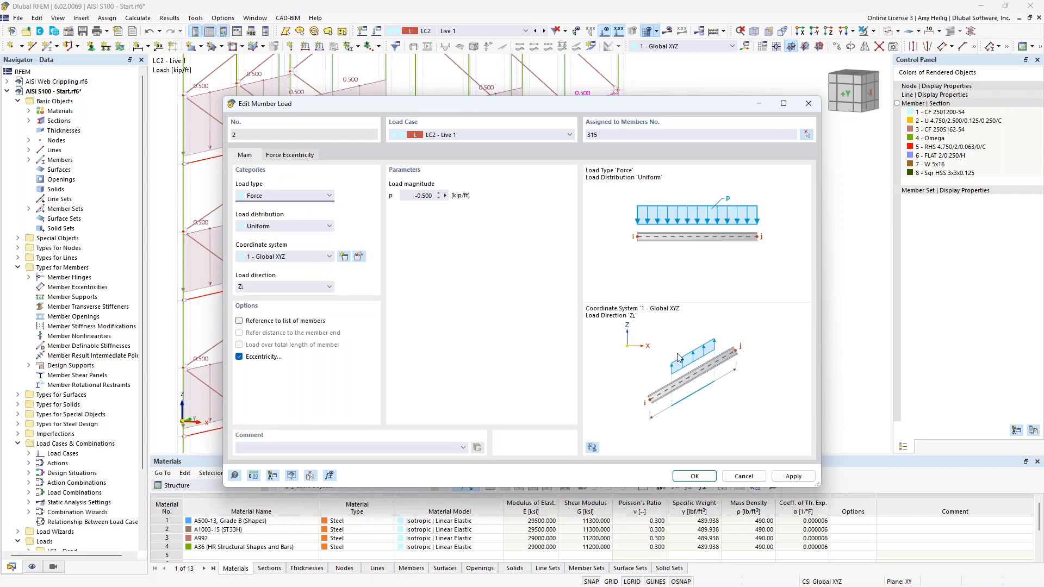
{"action": "left_click", "coordinate": [731, 476]}
- Switch to load case LC3 Live 2 and examine the nodal load at the top of the rack up close
{"action": "scroll", "coordinate": [421, 230], "scroll_direction": "down", "scroll_amount": 5}
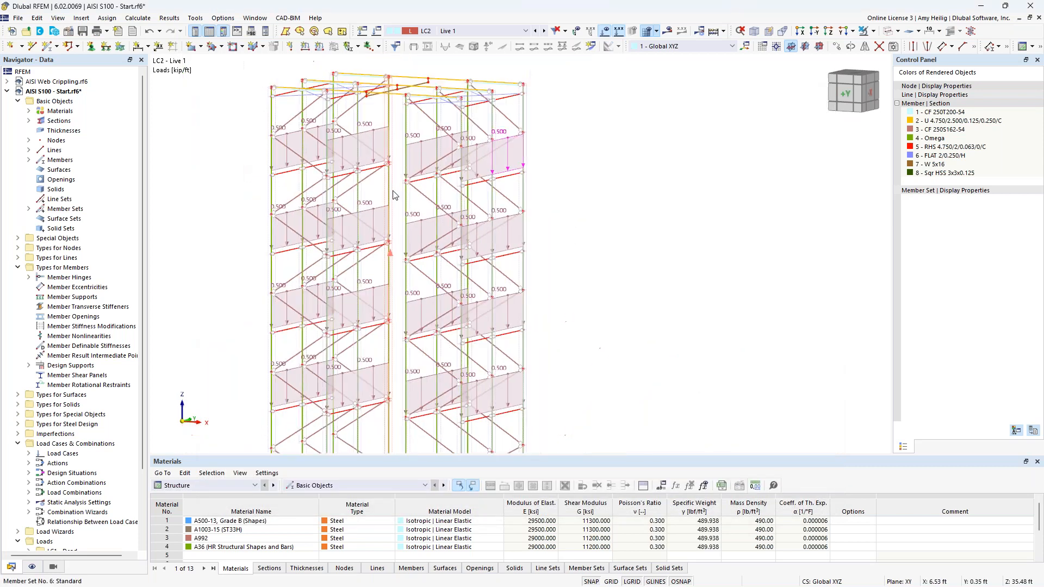
{"action": "scroll", "coordinate": [421, 228], "scroll_direction": "down", "scroll_amount": 1}
{"action": "middle_click_drag", "start_coordinate": [434, 234], "coordinate": [509, 206]}
{"action": "left_click", "coordinate": [544, 32]}
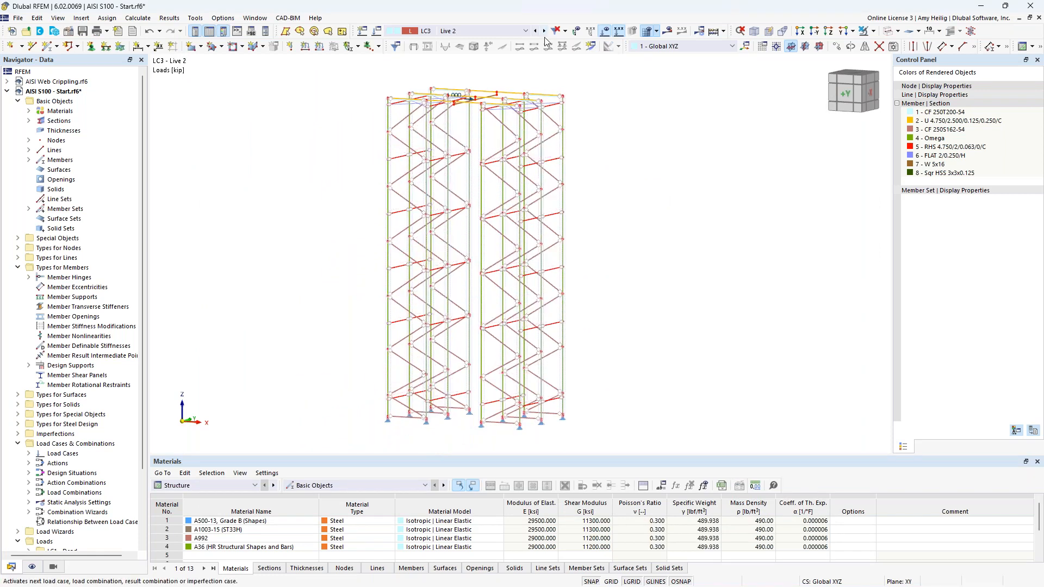
{"action": "middle_click_drag", "start_coordinate": [613, 180], "coordinate": [642, 217], "text": "ctrl"}
{"action": "scroll", "coordinate": [475, 107], "scroll_direction": "up", "scroll_amount": 4}
{"action": "scroll", "coordinate": [469, 106], "scroll_direction": "up", "scroll_amount": 3}
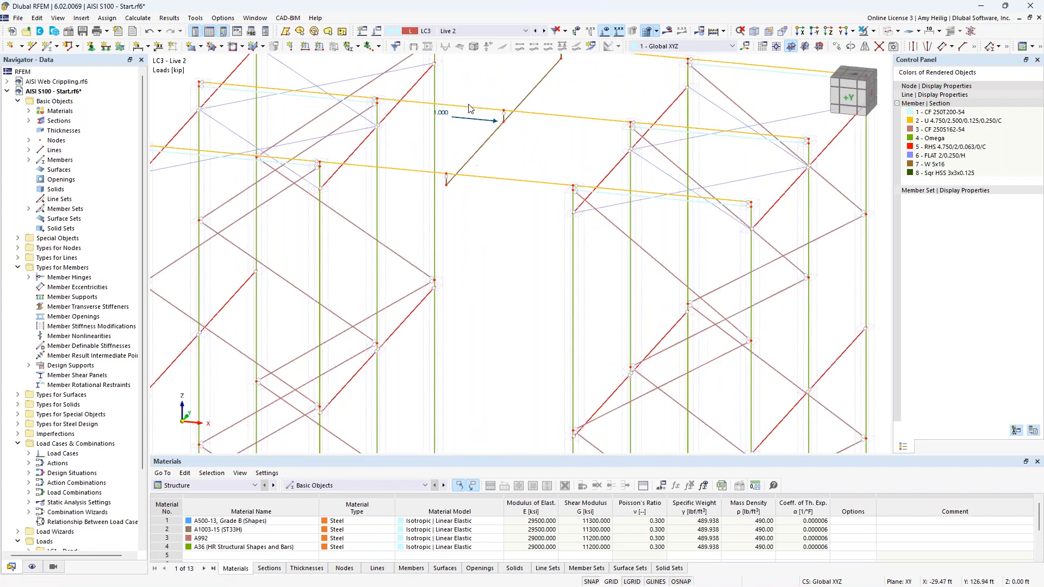
{"action": "mouse_move", "coordinate": [478, 126]}
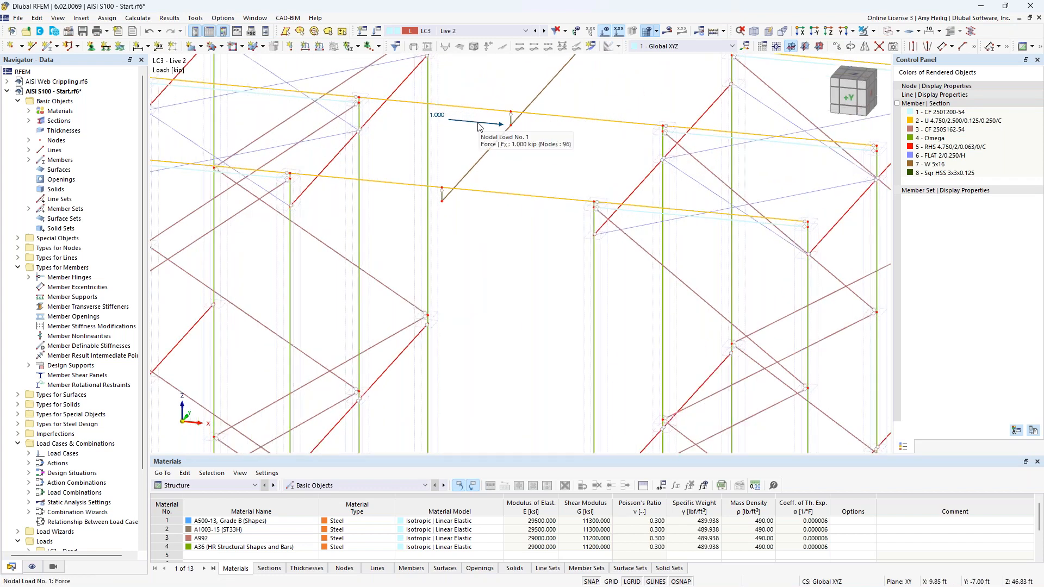
{"action": "mouse_move", "coordinate": [495, 148]}
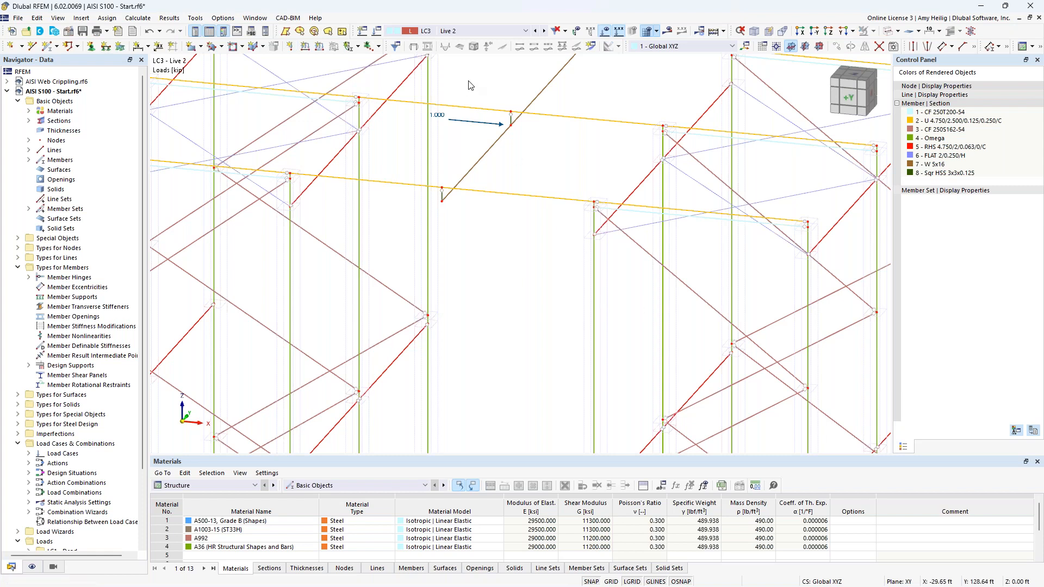
- Review design situation DS1, Section 2.3 (LRFD), in the load case definitions and read its ASCE 7 combination rules
{"action": "left_click", "coordinate": [377, 36]}
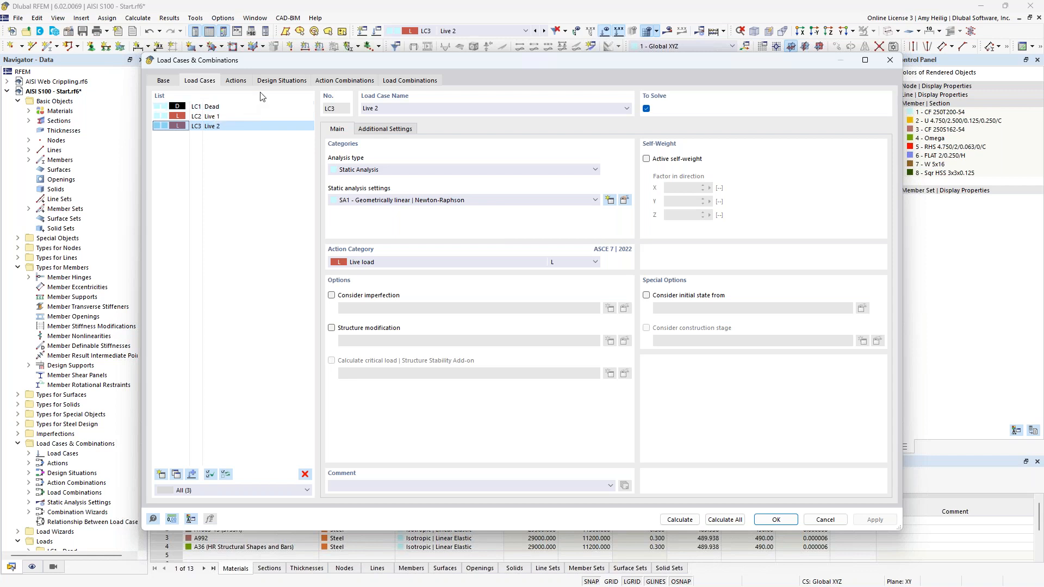
{"action": "left_click", "coordinate": [269, 81]}
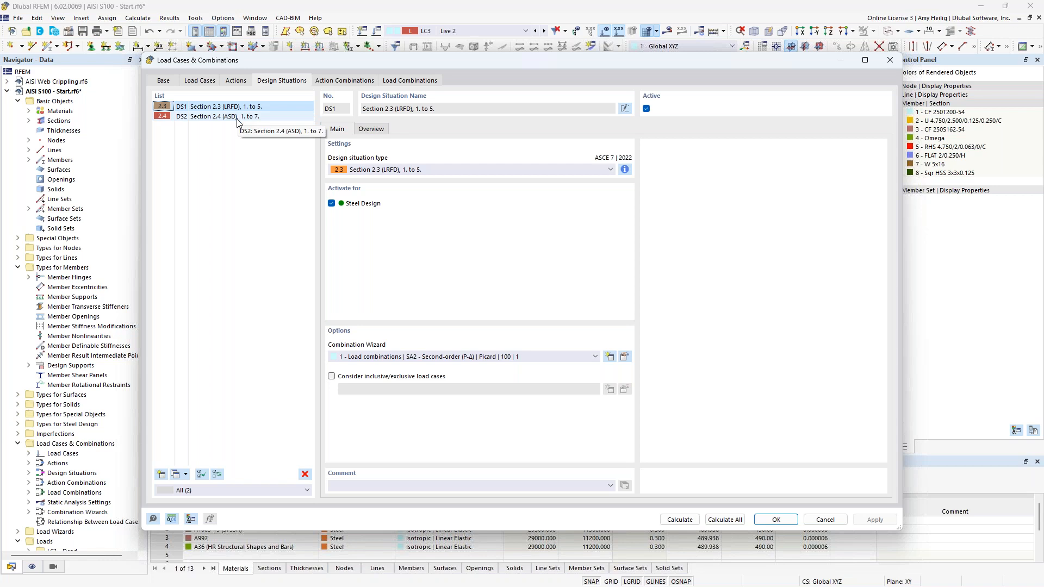
{"action": "left_click", "coordinate": [625, 170]}
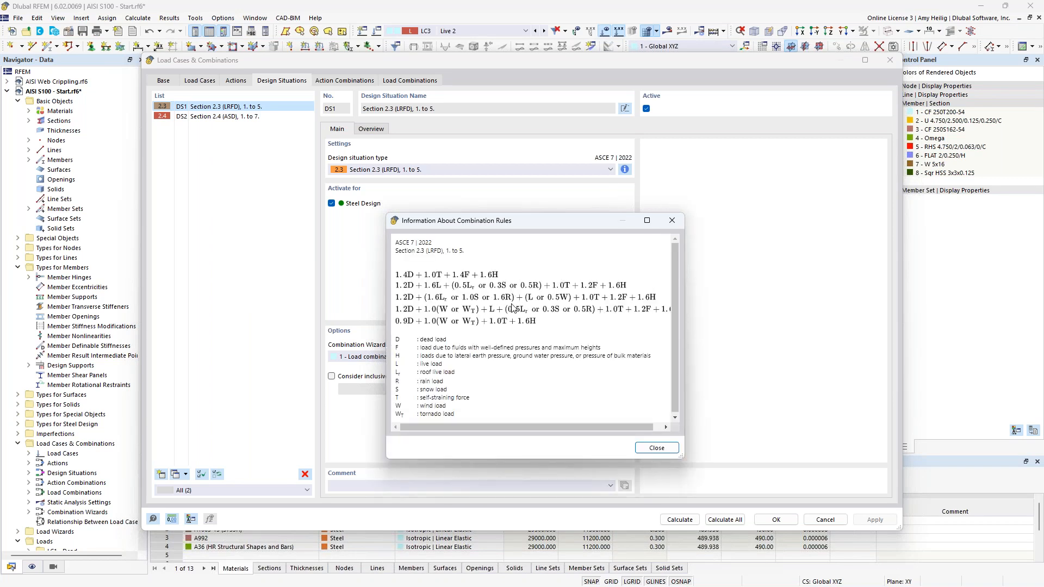
{"action": "left_click", "coordinate": [672, 224]}
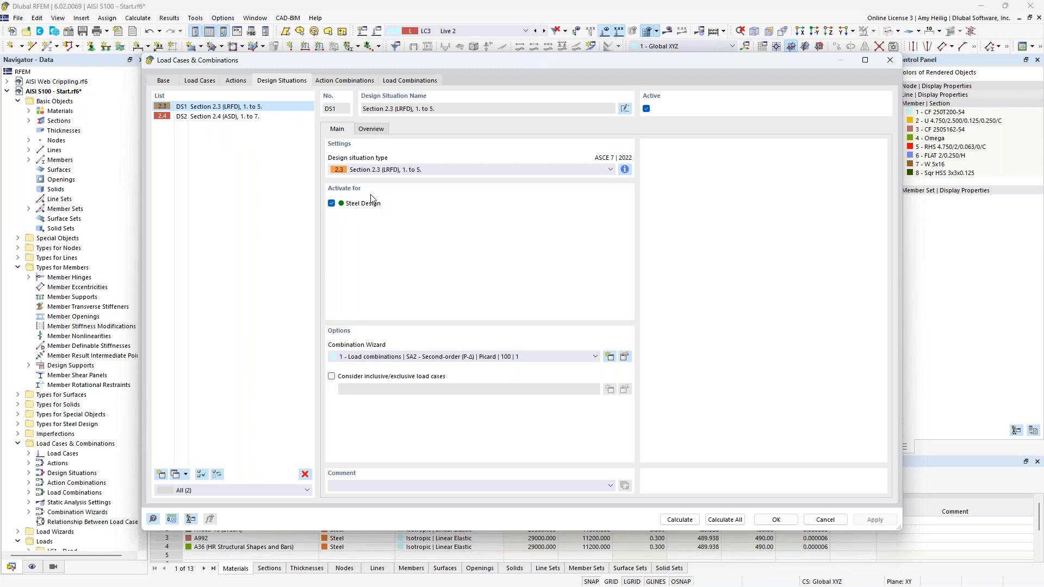
- Review design situation DS2, Section 2.4 (ASD), and examine the generated load combinations, including CO5
{"action": "left_click", "coordinate": [253, 116]}
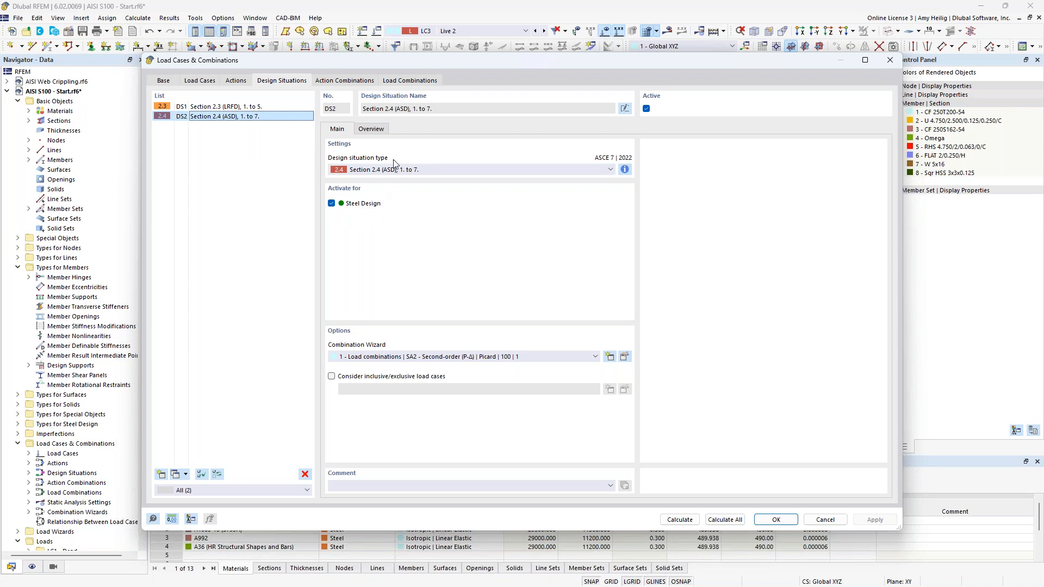
{"action": "left_click", "coordinate": [415, 82]}
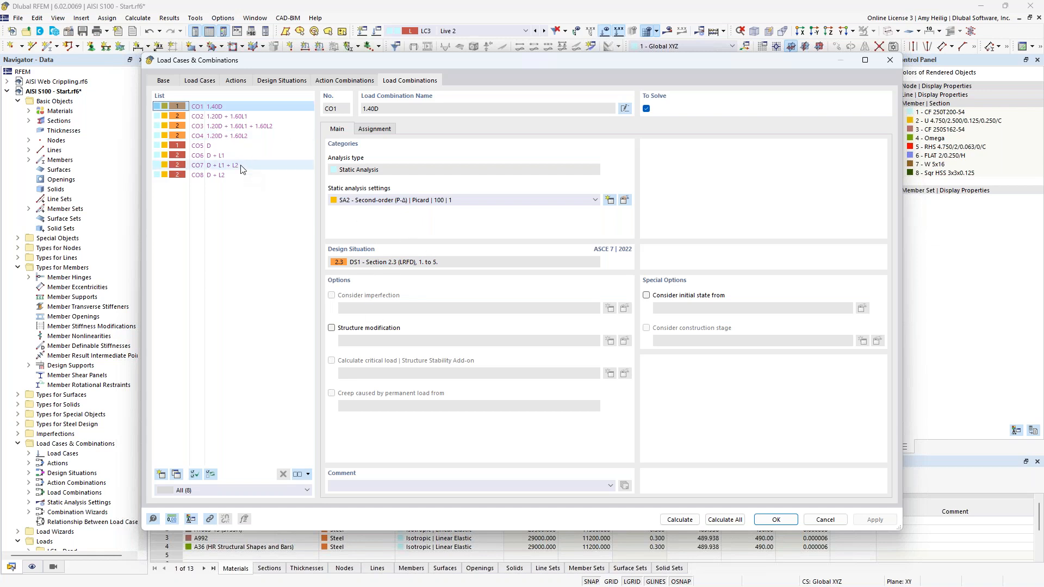
{"action": "left_click", "coordinate": [225, 145]}
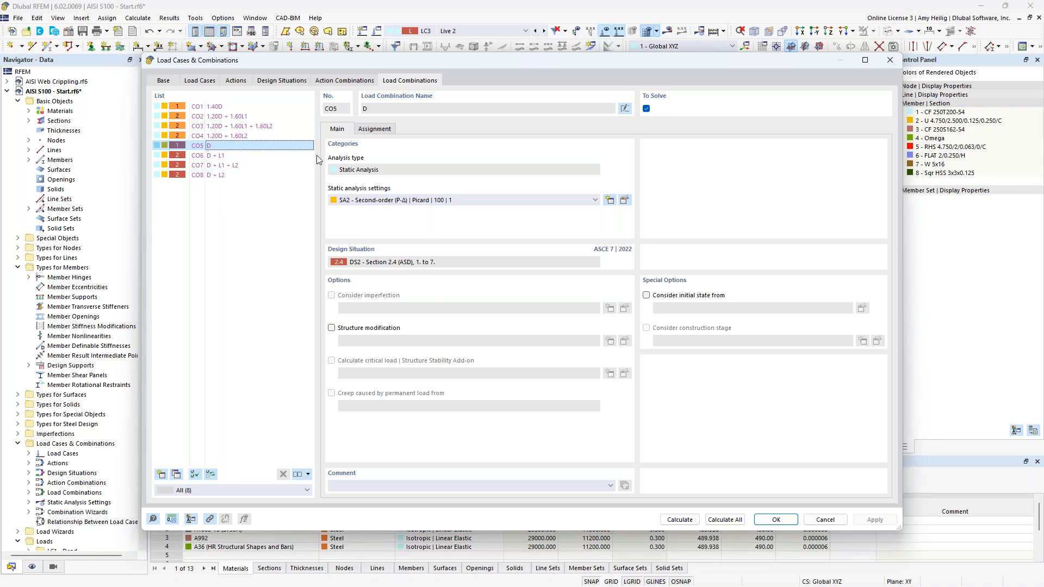
- Review the combination wizard of DS1 and its static analysis options, keeping SA2 Second-order (P-Δ), and accept the load case definitions
{"action": "left_click", "coordinate": [290, 83]}
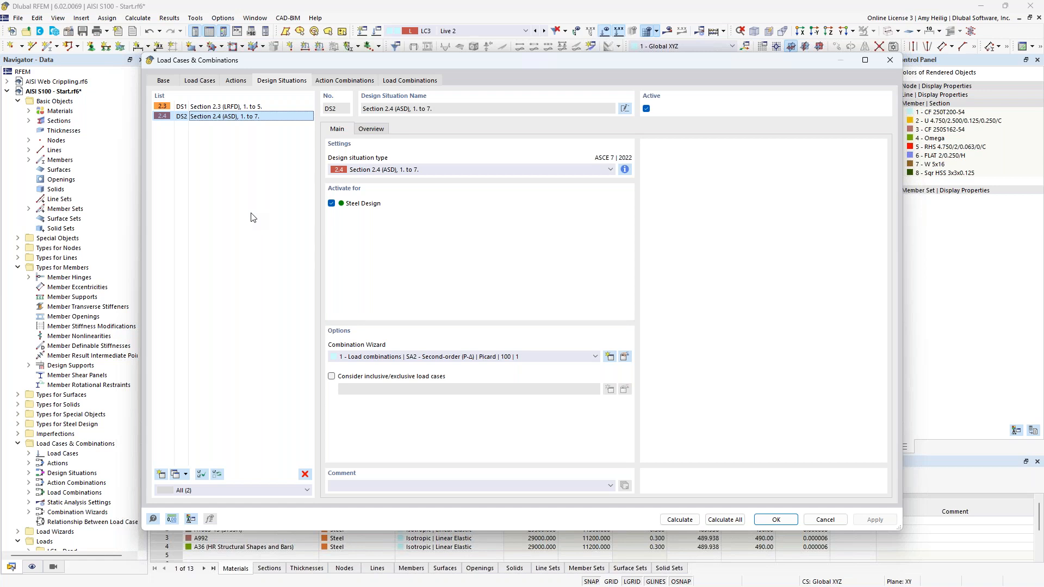
{"action": "left_click", "coordinate": [248, 108]}
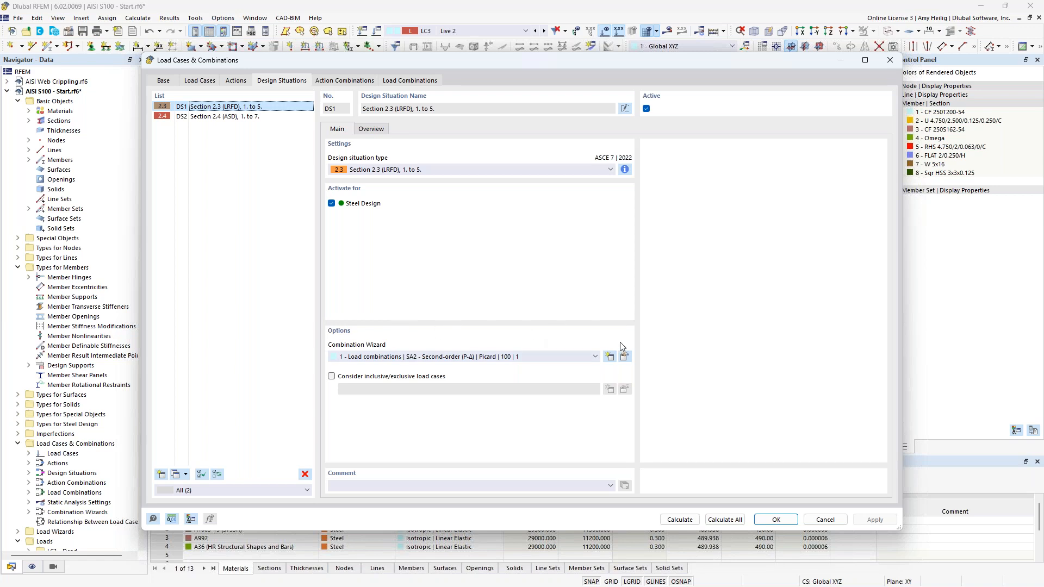
{"action": "left_click", "coordinate": [626, 357]}
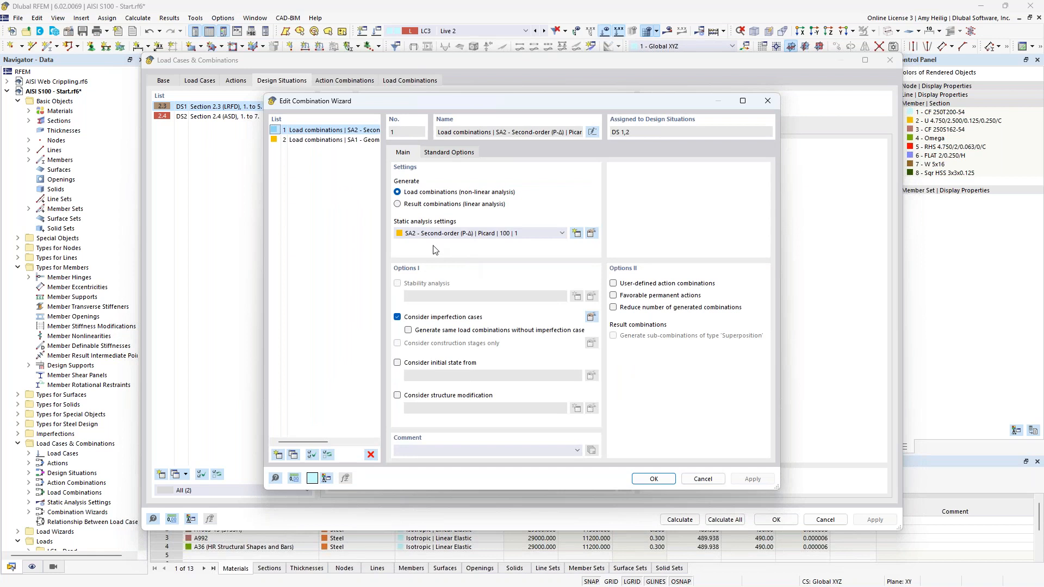
{"action": "left_click", "coordinate": [452, 237]}
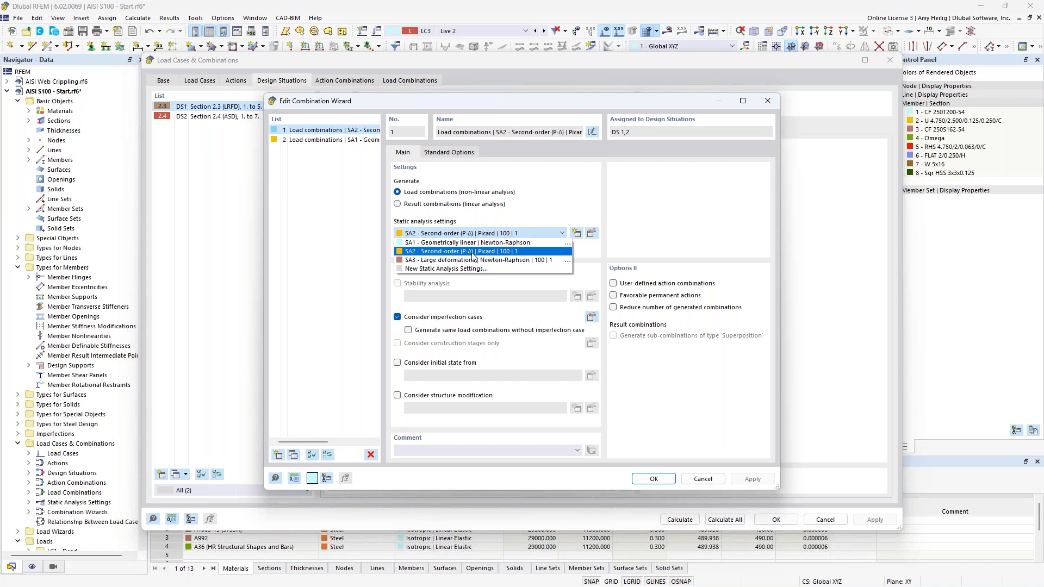
{"action": "left_click", "coordinate": [537, 208]}
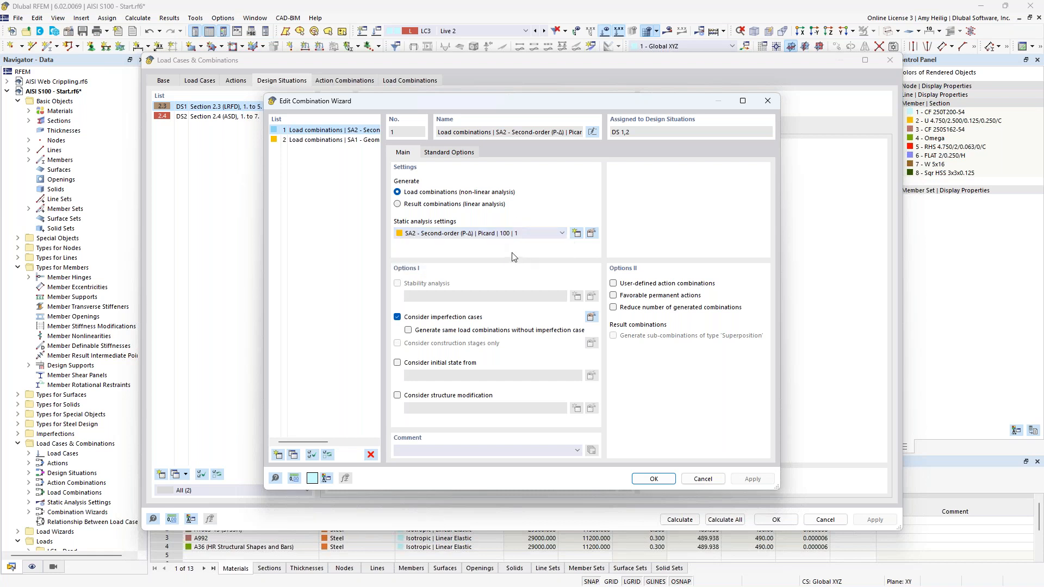
{"action": "left_click", "coordinate": [654, 480]}
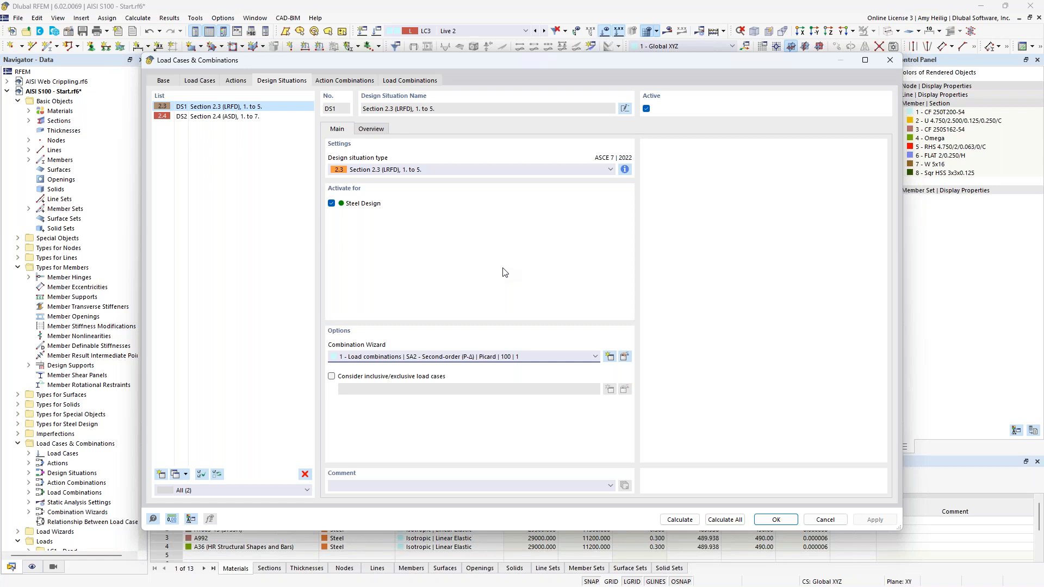
{"action": "key", "text": "Return"}
- Display load case LC3 Live 2 on the model and view the upper part of the rack
{"action": "left_click", "coordinate": [462, 31]}
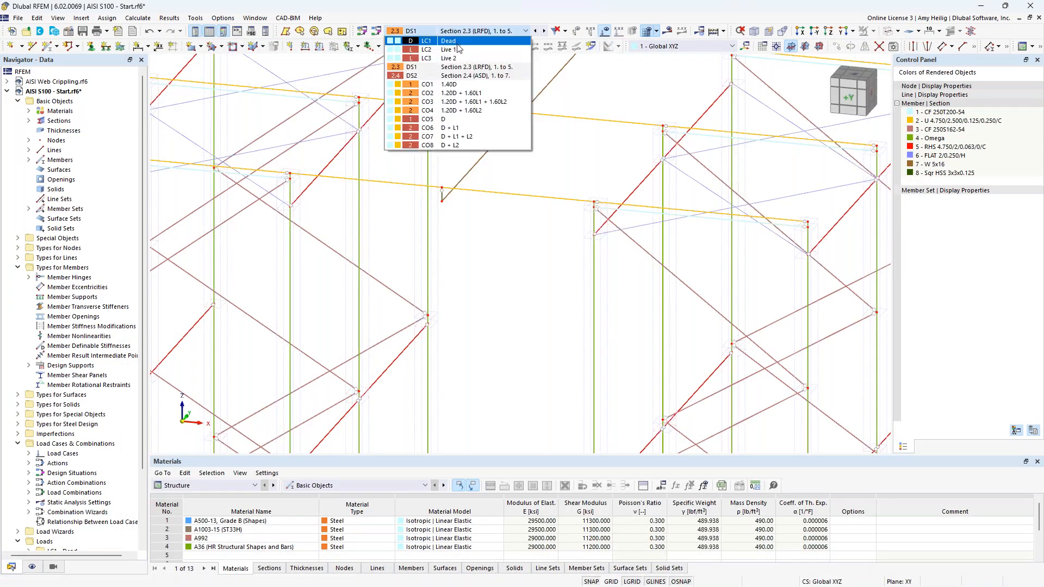
{"action": "left_click", "coordinate": [452, 58]}
{"action": "scroll", "coordinate": [555, 152], "scroll_direction": "down", "scroll_amount": 5}
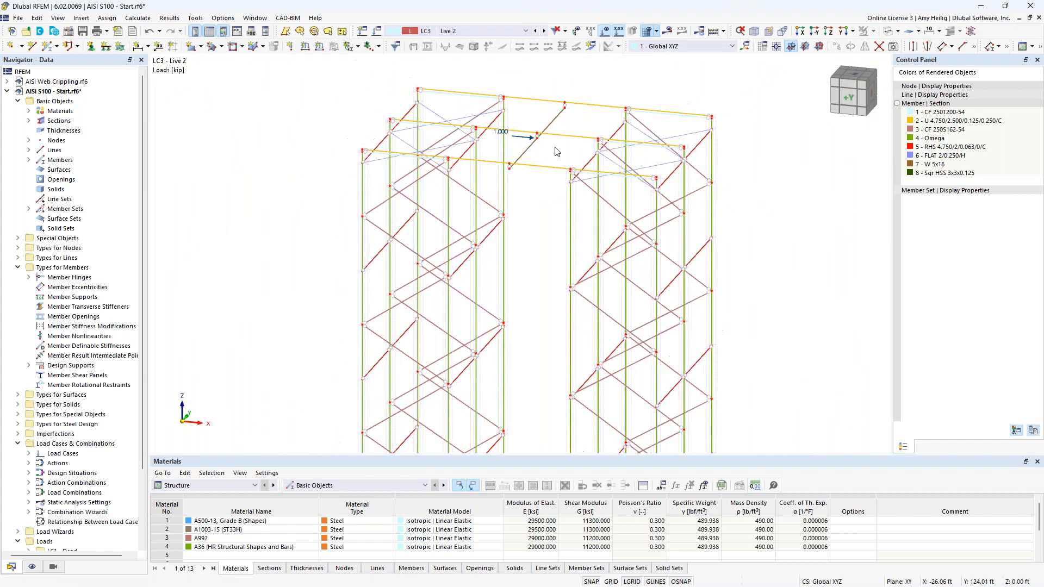
{"action": "scroll", "coordinate": [543, 147], "scroll_direction": "down", "scroll_amount": 2}
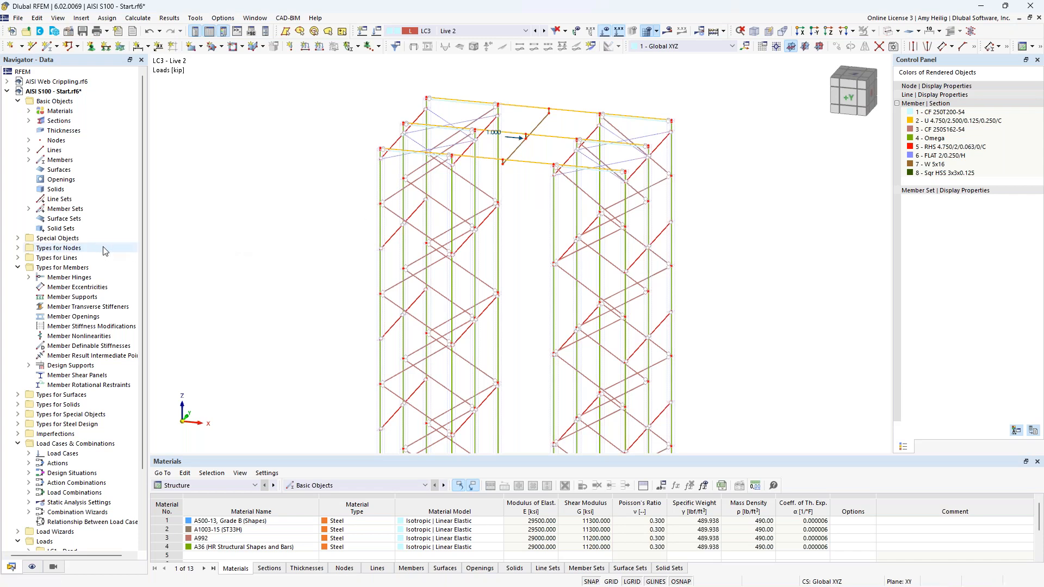
- Isolate member sets 1 to 12 with Visibility by Selected and Related Objects and turn off hidden objects in the background
{"action": "left_click", "coordinate": [30, 210]}
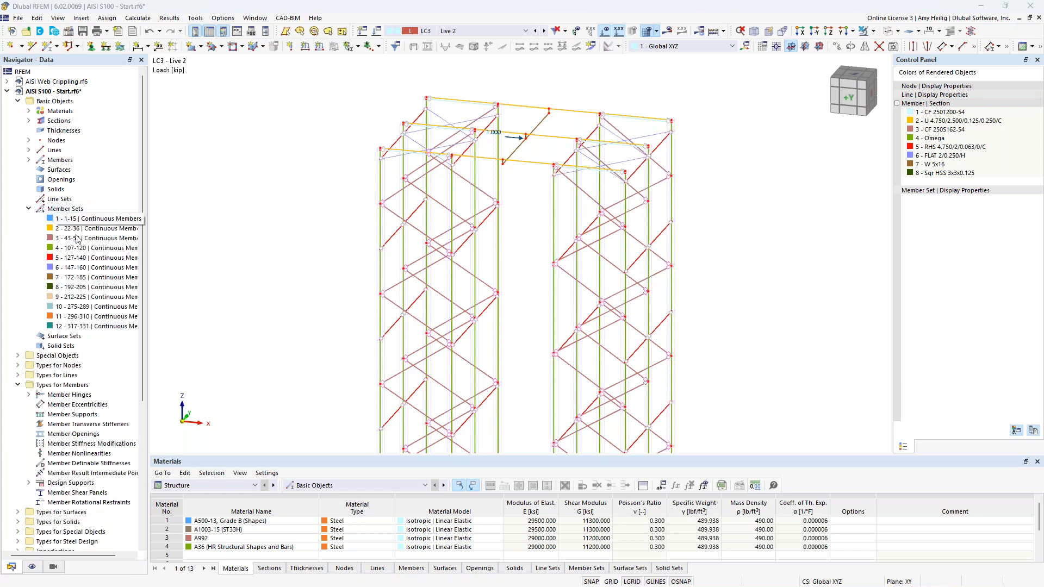
{"action": "left_click", "coordinate": [108, 326], "text": "shift"}
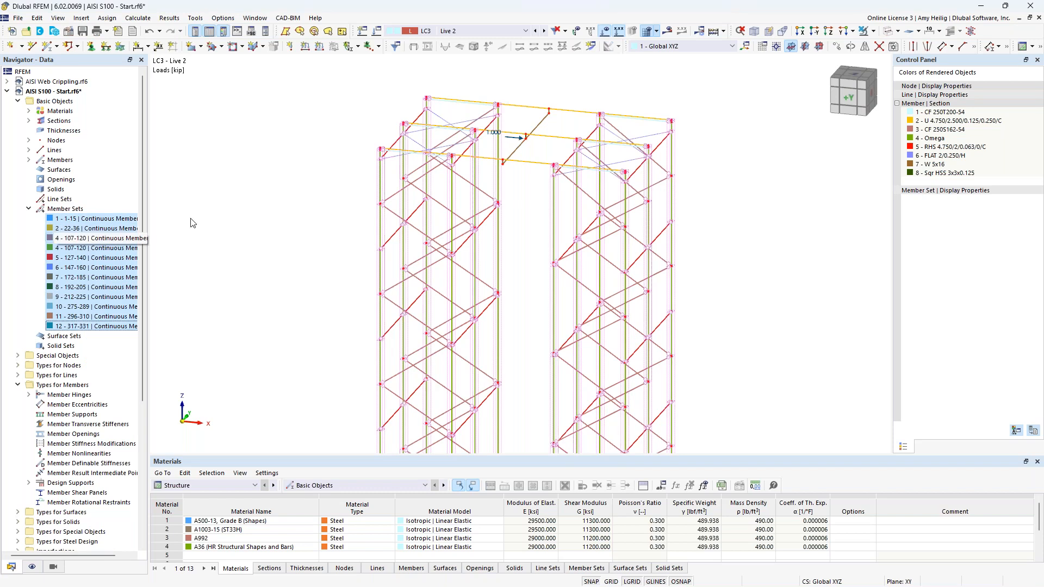
{"action": "left_click", "coordinate": [872, 31]}
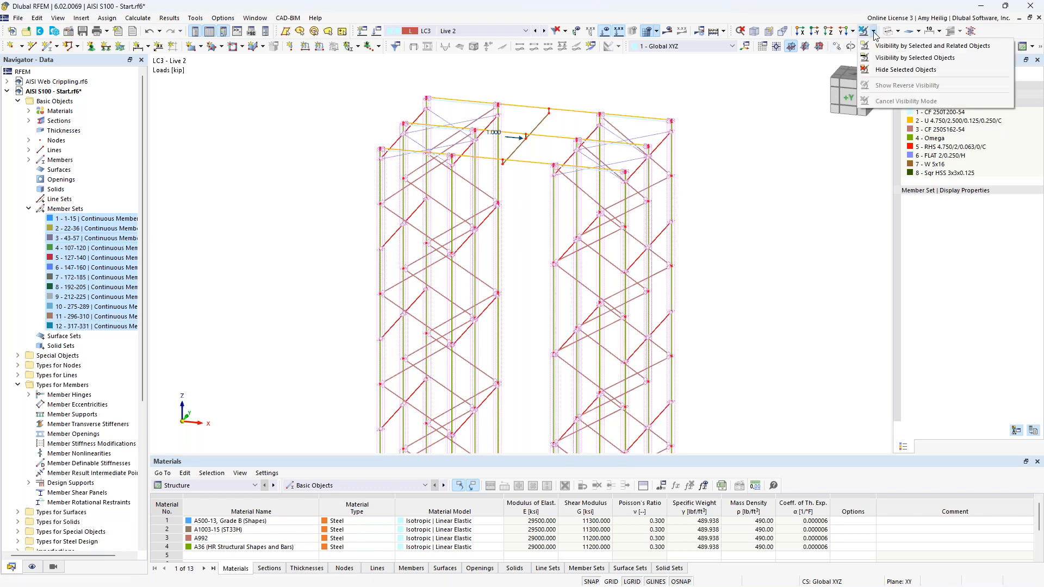
{"action": "left_click", "coordinate": [881, 46]}
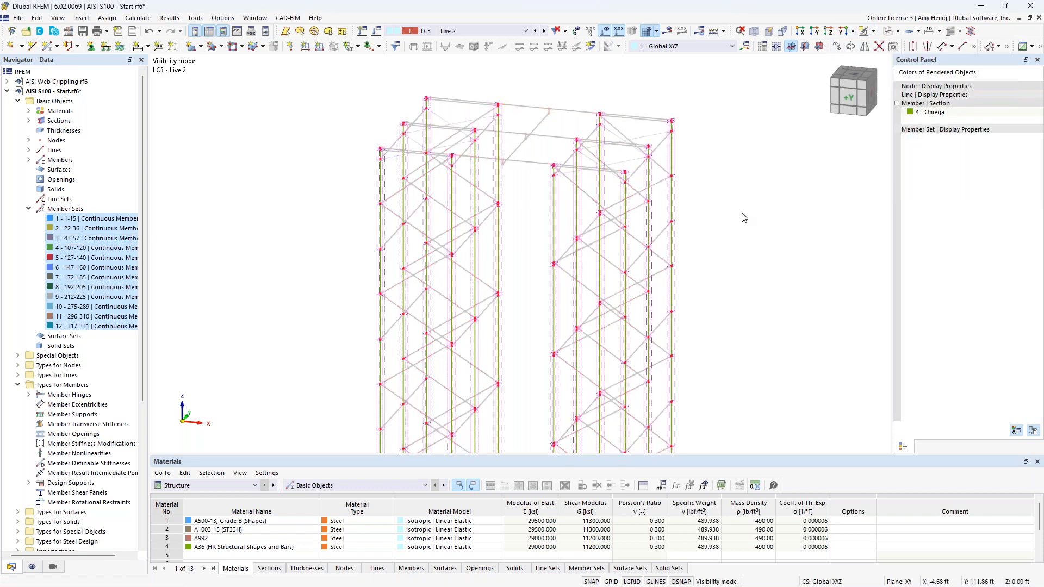
{"action": "right_click", "coordinate": [731, 195]}
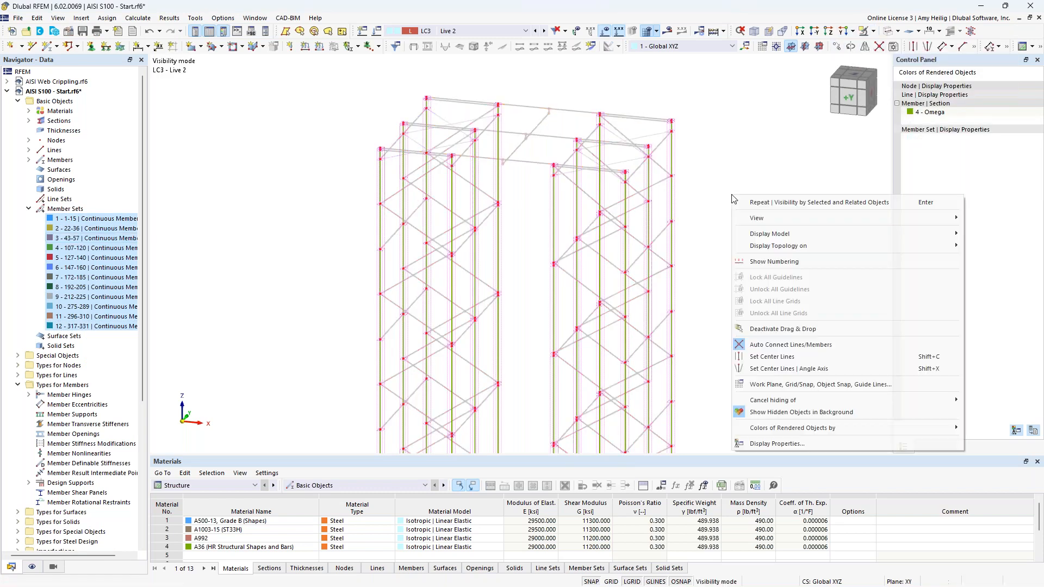
{"action": "left_click", "coordinate": [777, 412]}
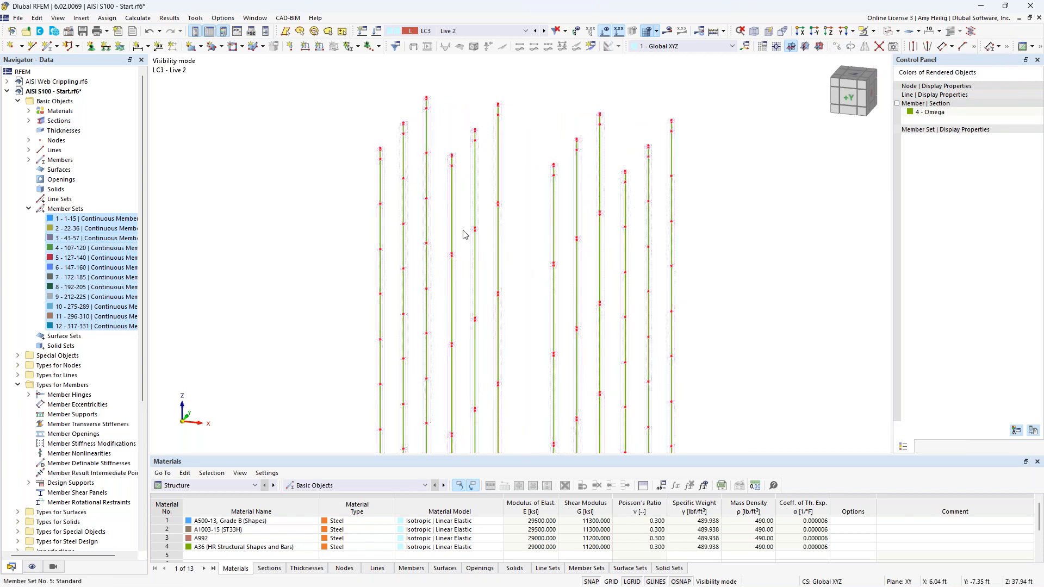
- Turn on the local axis systems of members for the isolated uprights and view them straight on along the Y axis
{"action": "right_click", "coordinate": [450, 216]}
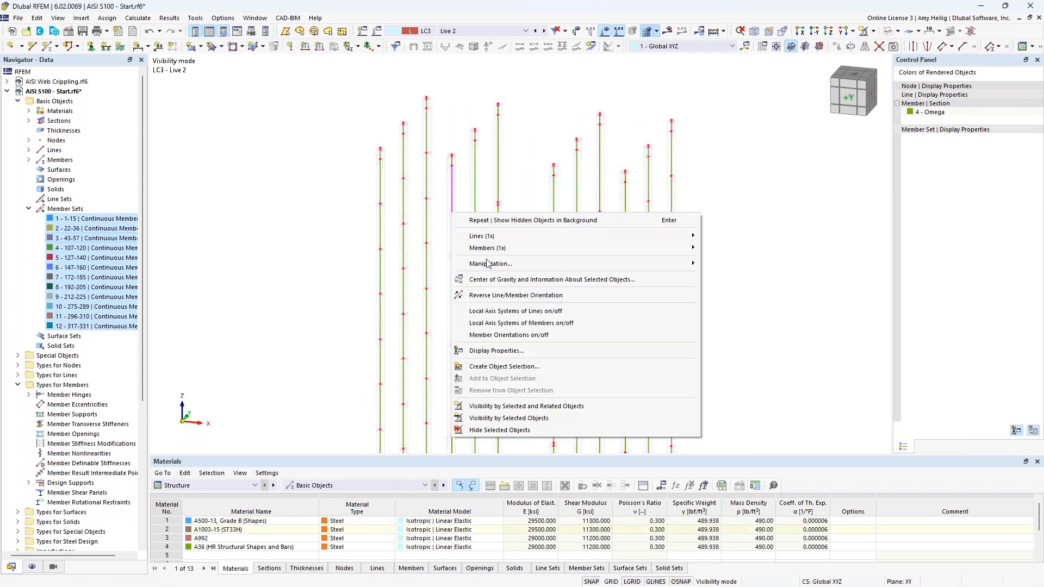
{"action": "left_click", "coordinate": [499, 324]}
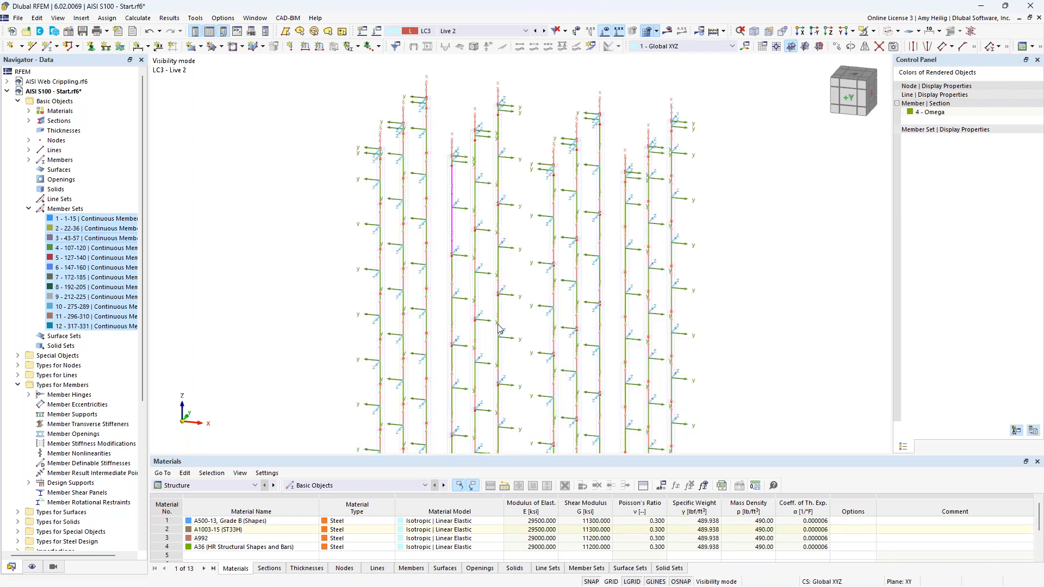
{"action": "scroll", "coordinate": [523, 294], "scroll_direction": "down", "scroll_amount": 2}
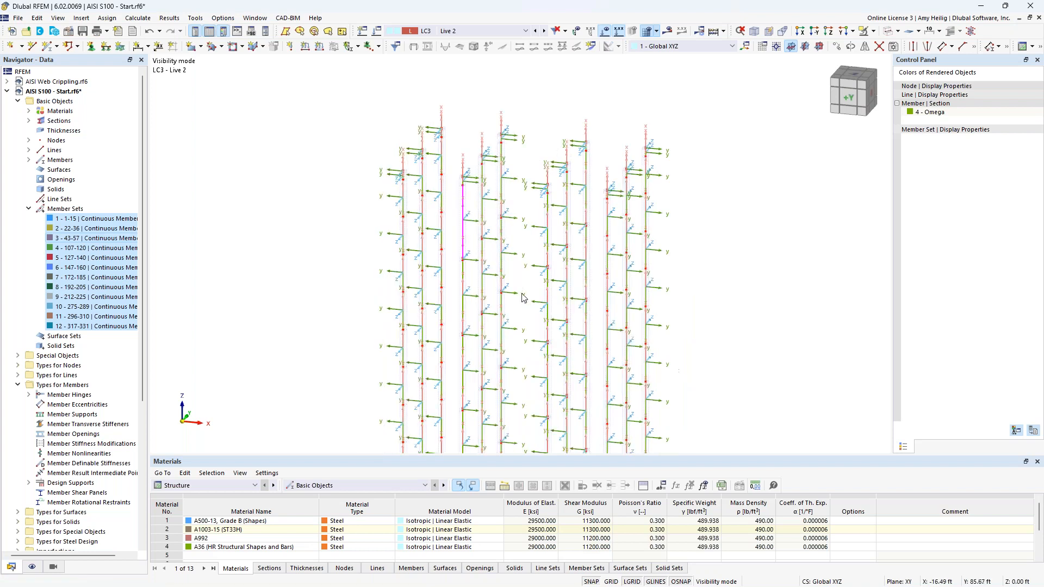
{"action": "middle_click_drag", "start_coordinate": [524, 294], "coordinate": [538, 285], "text": "ctrl"}
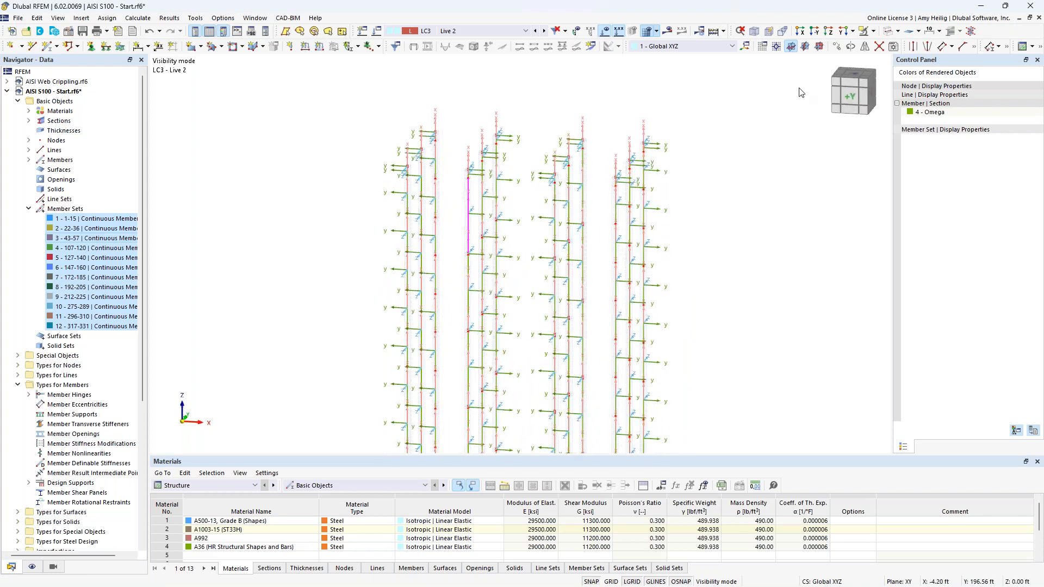
{"action": "left_click", "coordinate": [853, 33]}
{"action": "left_click", "coordinate": [870, 63]}
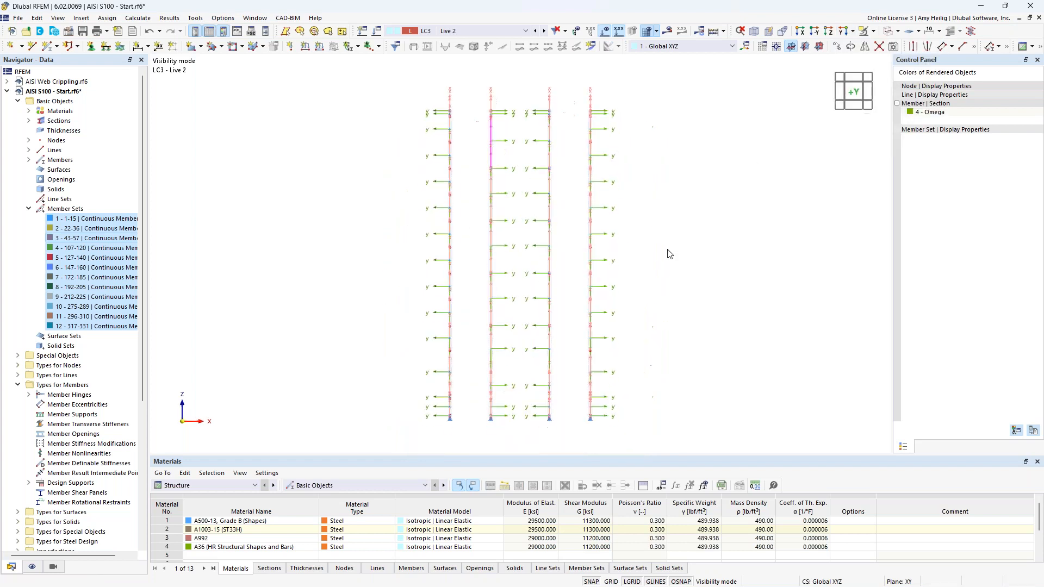
- Create two local imperfection cases named Imp. X and Imp. Y
{"action": "double_click", "coordinate": [44, 211]}
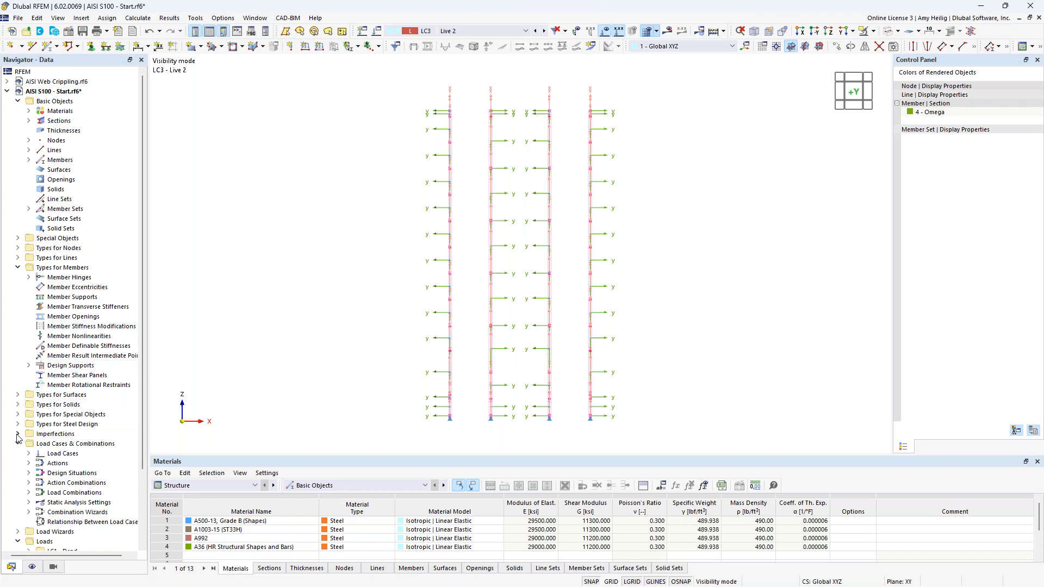
{"action": "left_click", "coordinate": [18, 268]}
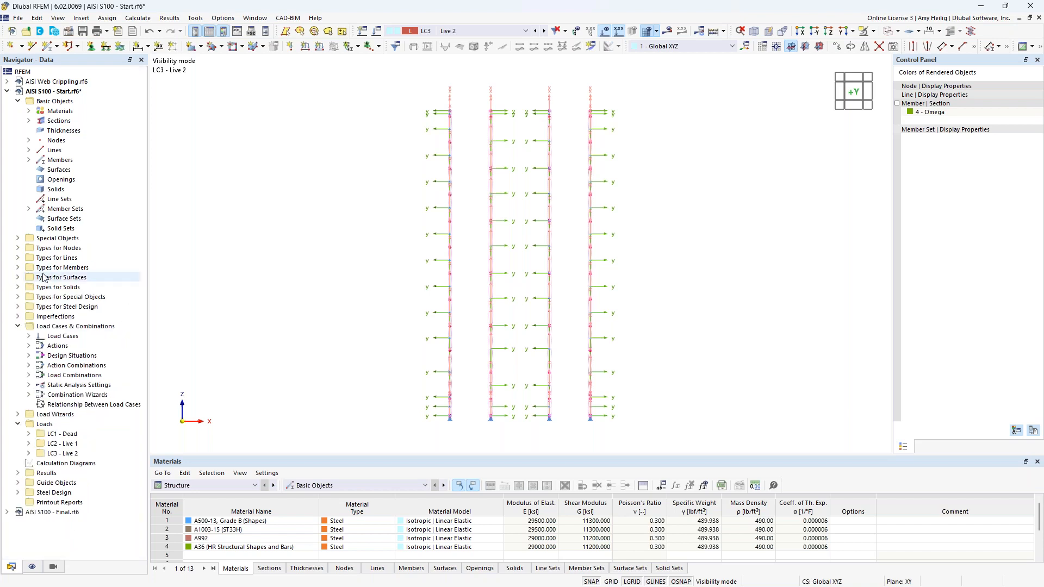
{"action": "left_click", "coordinate": [18, 316]}
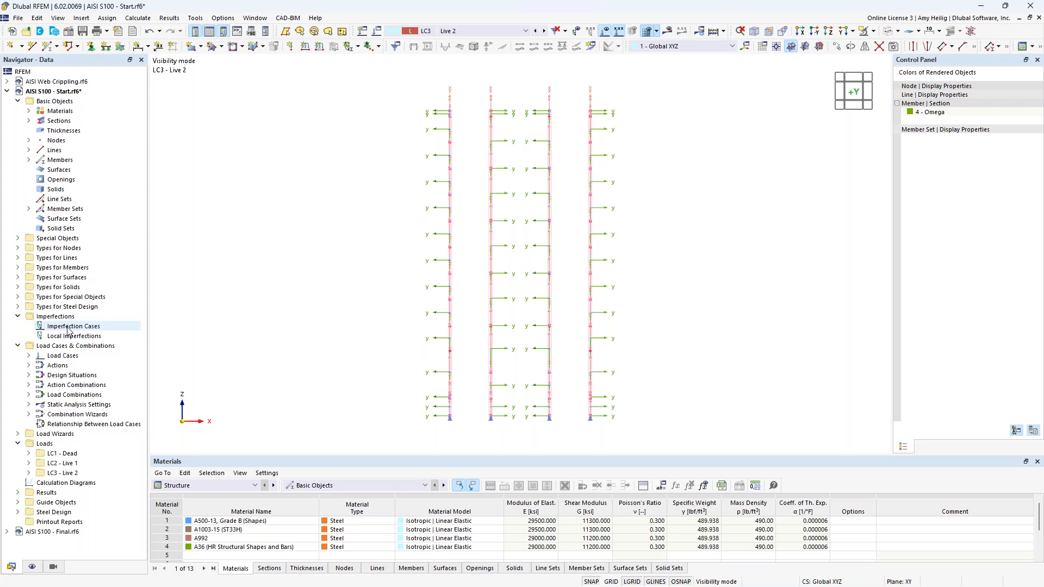
{"action": "right_click", "coordinate": [68, 328]}
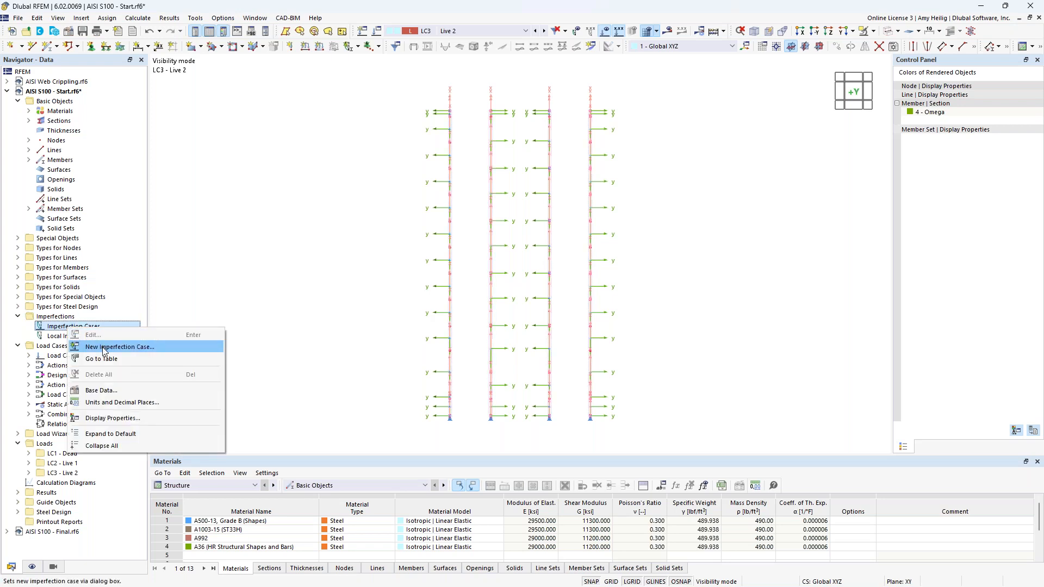
{"action": "left_click", "coordinate": [104, 348]}
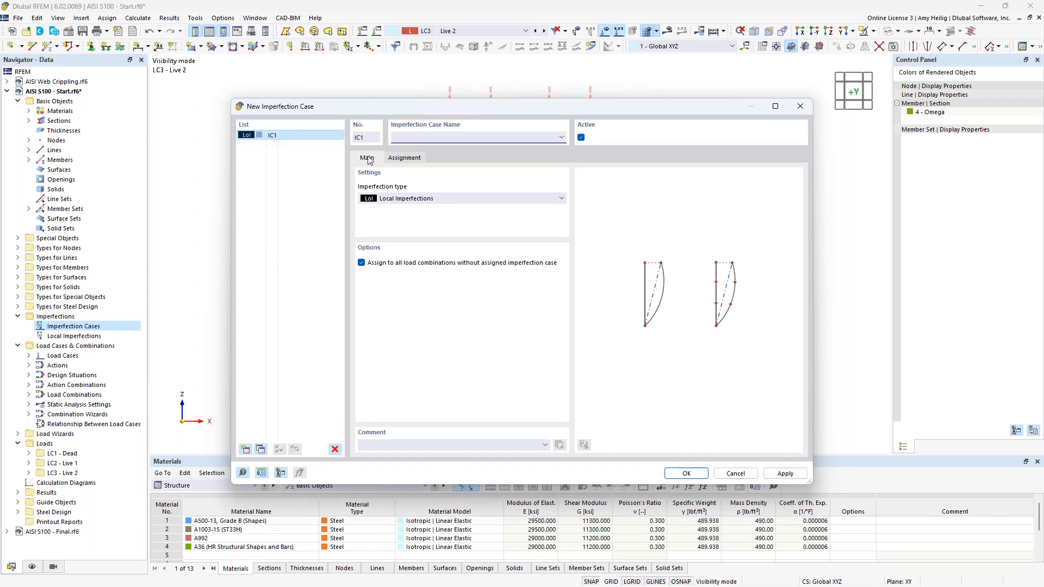
{"action": "left_click_drag", "start_coordinate": [432, 108], "coordinate": [615, 247]}
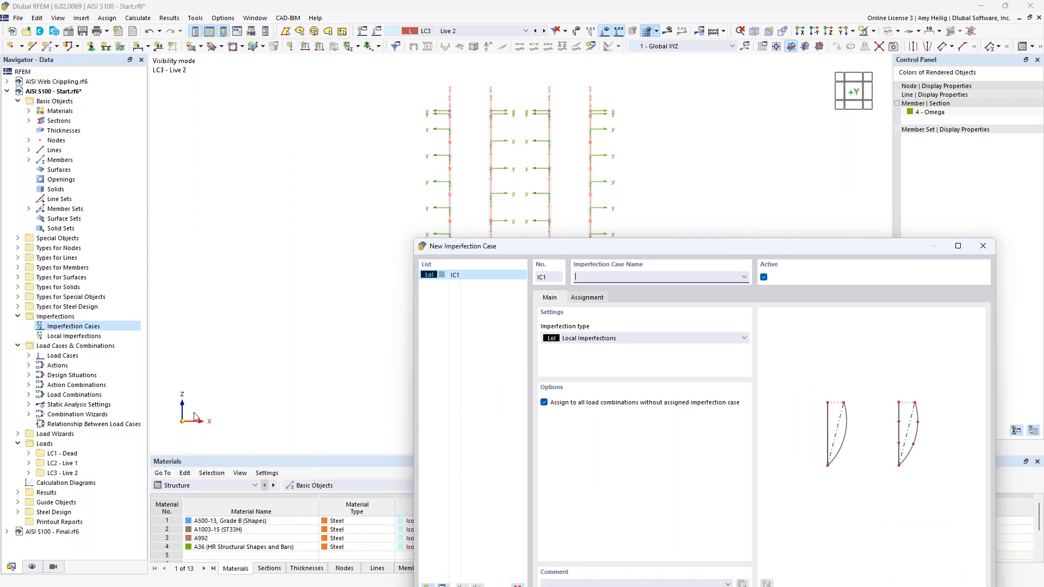
{"action": "left_click_drag", "start_coordinate": [557, 247], "coordinate": [360, 102]}
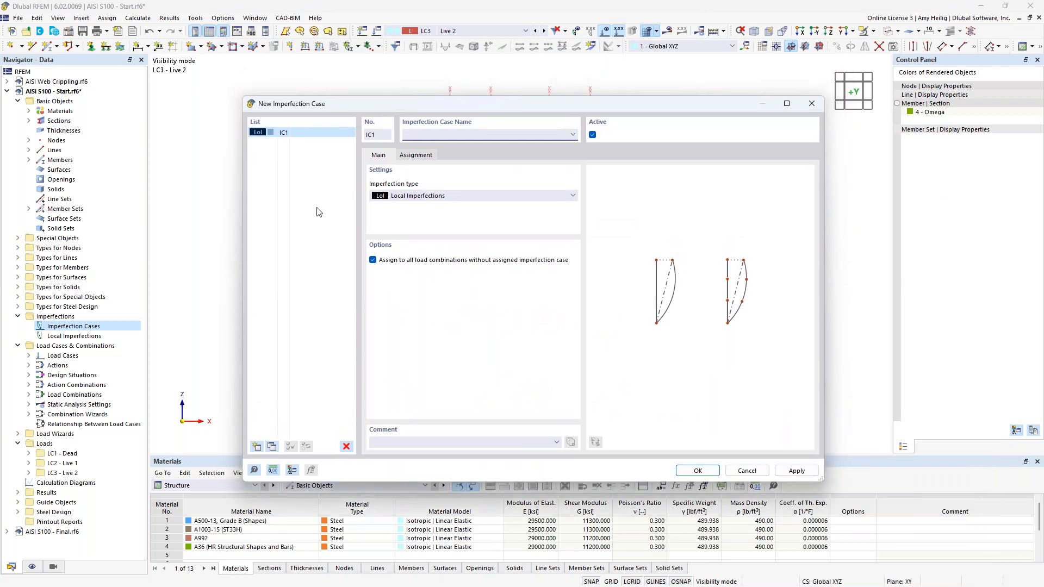
{"action": "type", "text": "Imp"}
{"action": "left_click", "coordinate": [272, 447]}
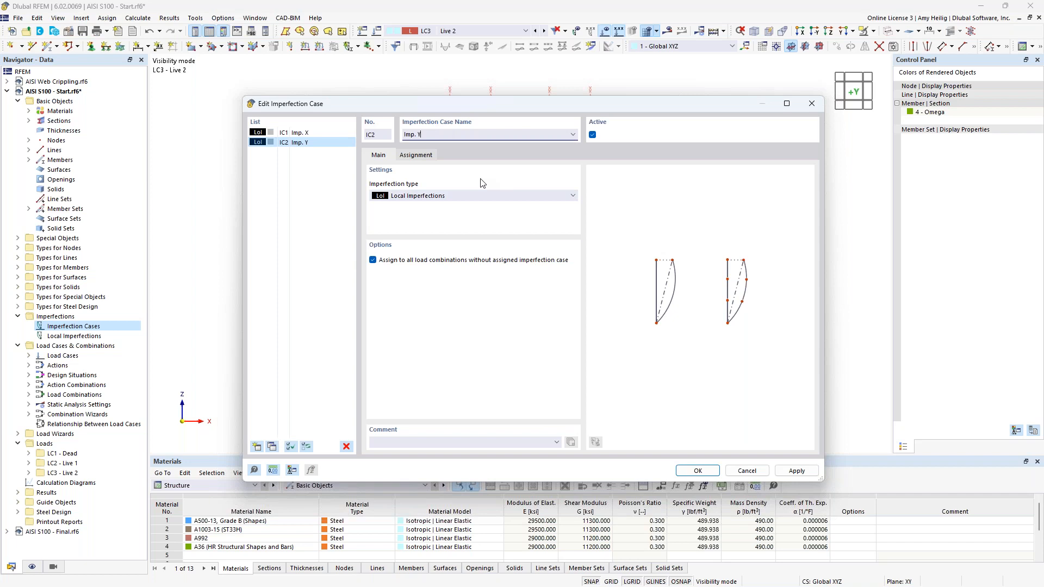
- Check the imperfection type options and the load combinations assigned to Imp. Y and Imp. X, and accept both cases
{"action": "left_click", "coordinate": [429, 197]}
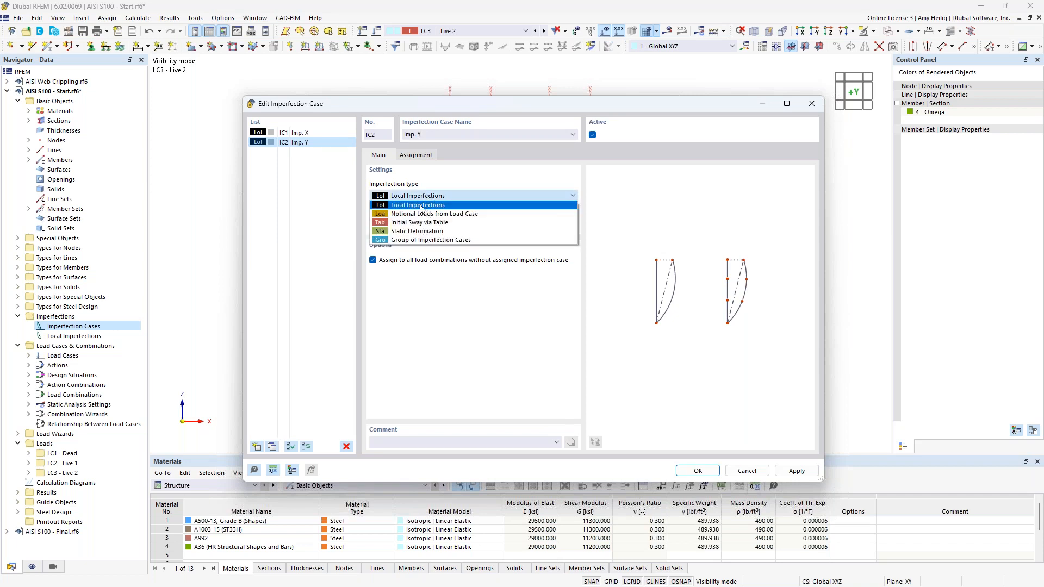
{"action": "left_click", "coordinate": [443, 184]}
{"action": "left_click", "coordinate": [417, 156]}
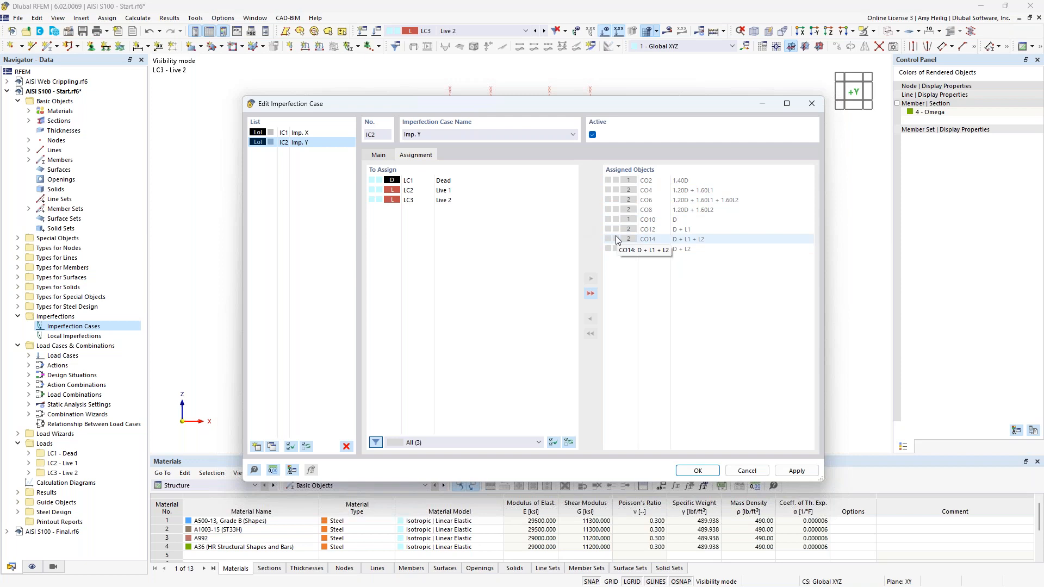
{"action": "left_click", "coordinate": [296, 135]}
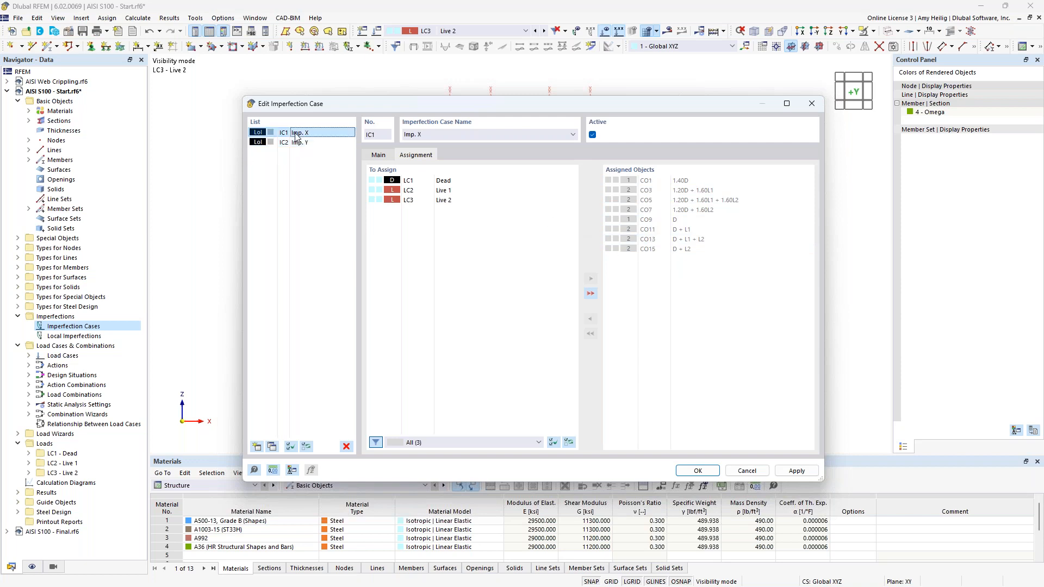
{"action": "left_click", "coordinate": [684, 471]}
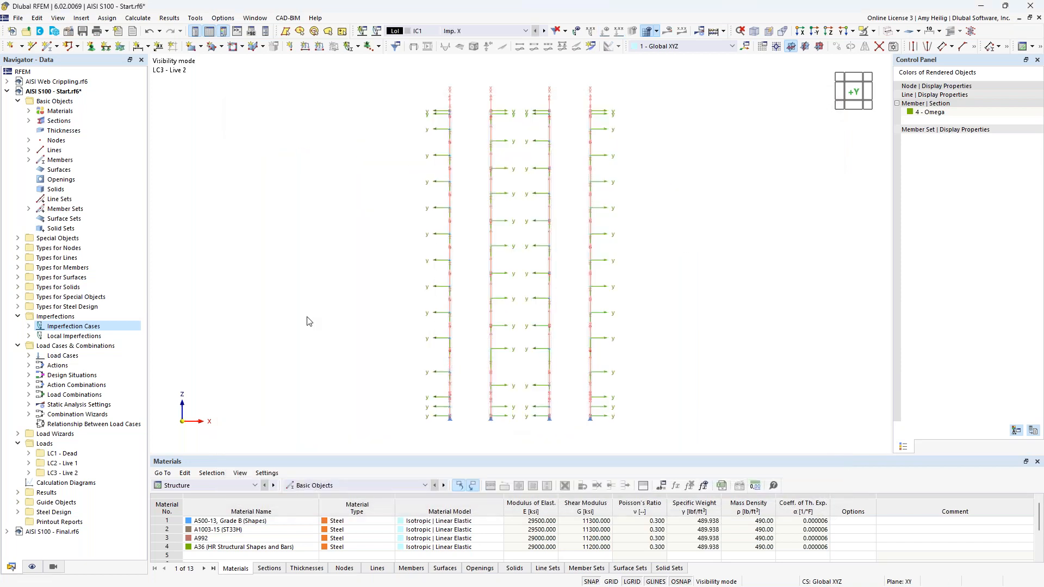
- Start a member set imperfection in IC1 as Initial Sway with definition type AISI S100-16 | Current, and show its equivalent-load sketch
{"action": "left_click", "coordinate": [28, 336]}
{"action": "left_click", "coordinate": [28, 326]}
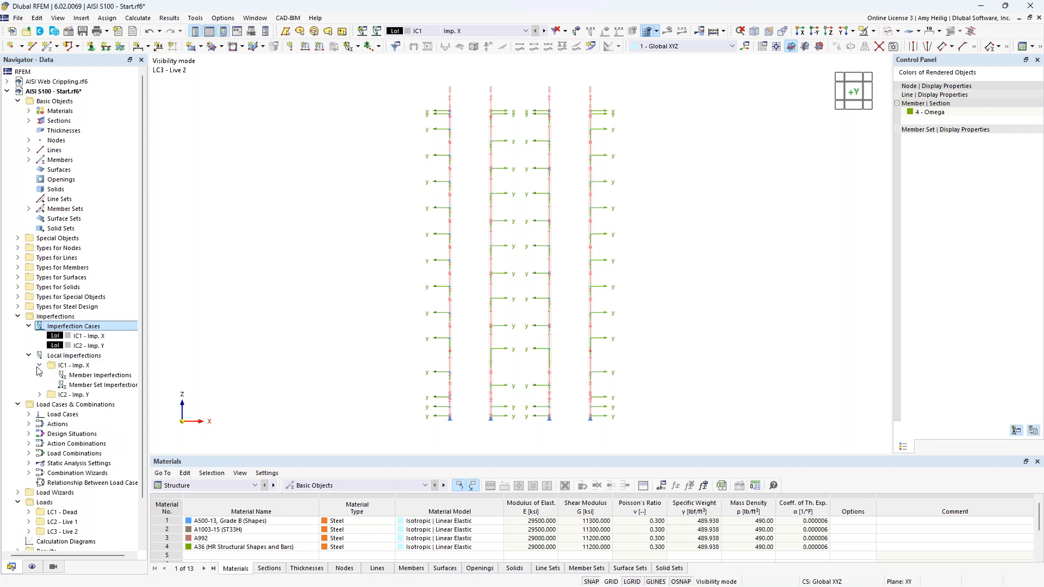
{"action": "double_click", "coordinate": [70, 366]}
{"action": "right_click", "coordinate": [83, 387]}
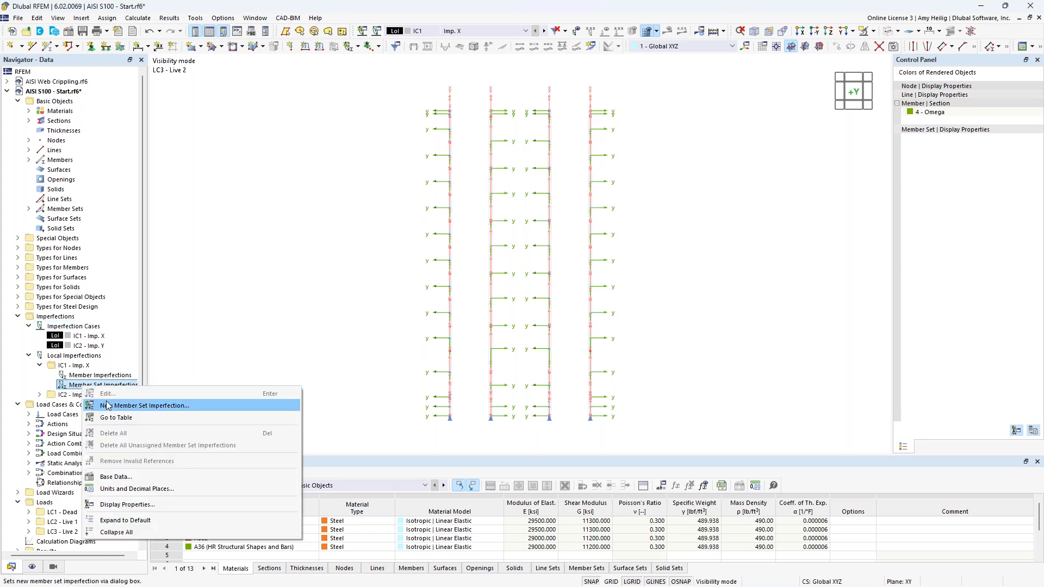
{"action": "left_click", "coordinate": [111, 407]}
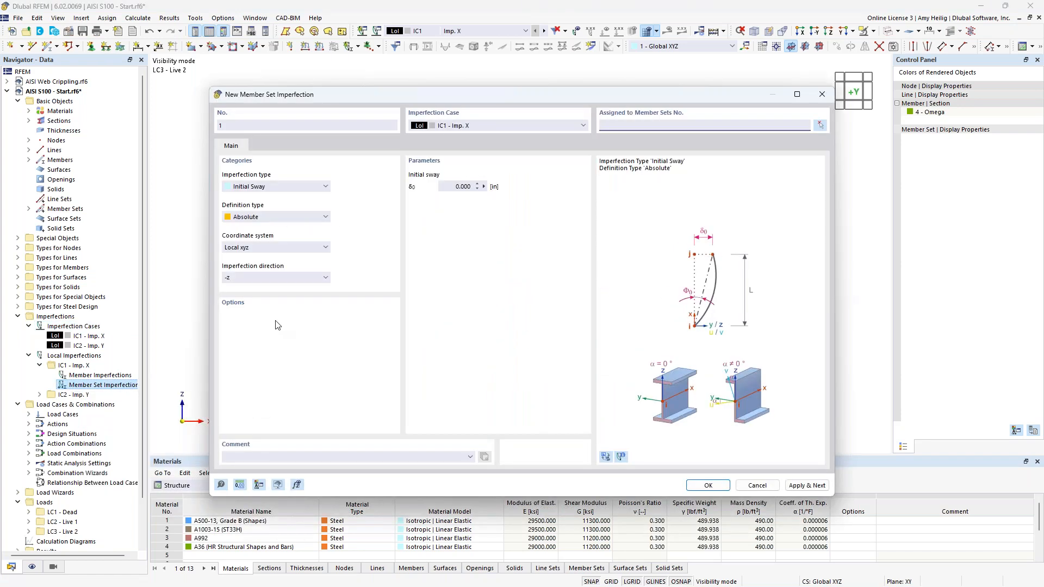
{"action": "left_click", "coordinate": [274, 218]}
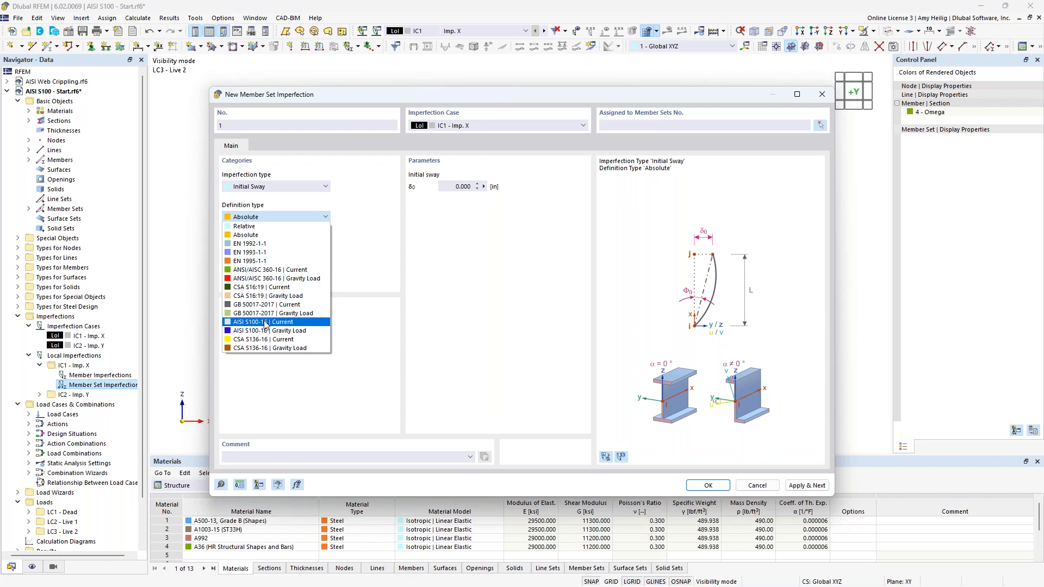
{"action": "left_click", "coordinate": [266, 322]}
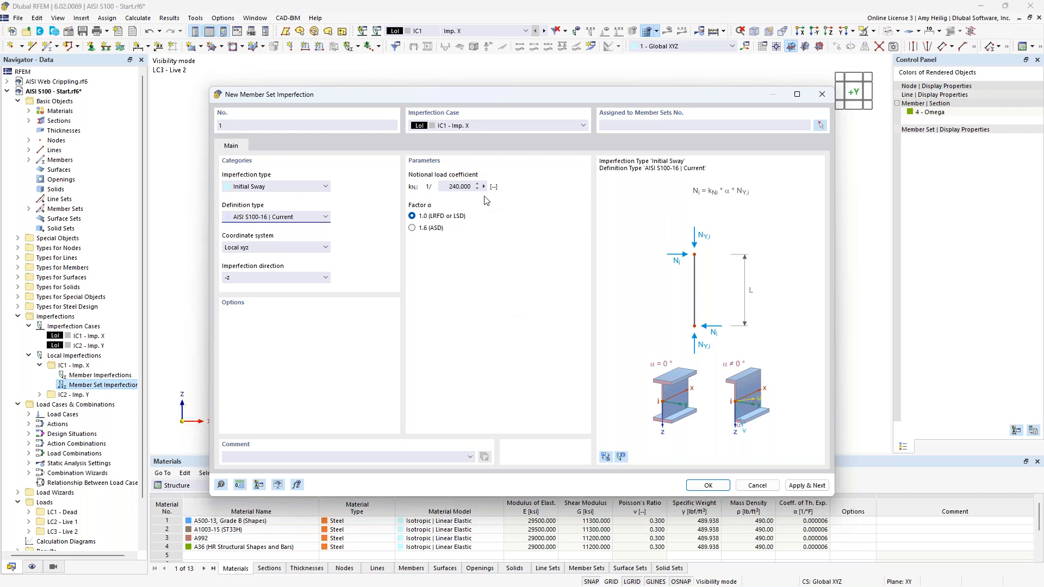
{"action": "left_click", "coordinate": [621, 456]}
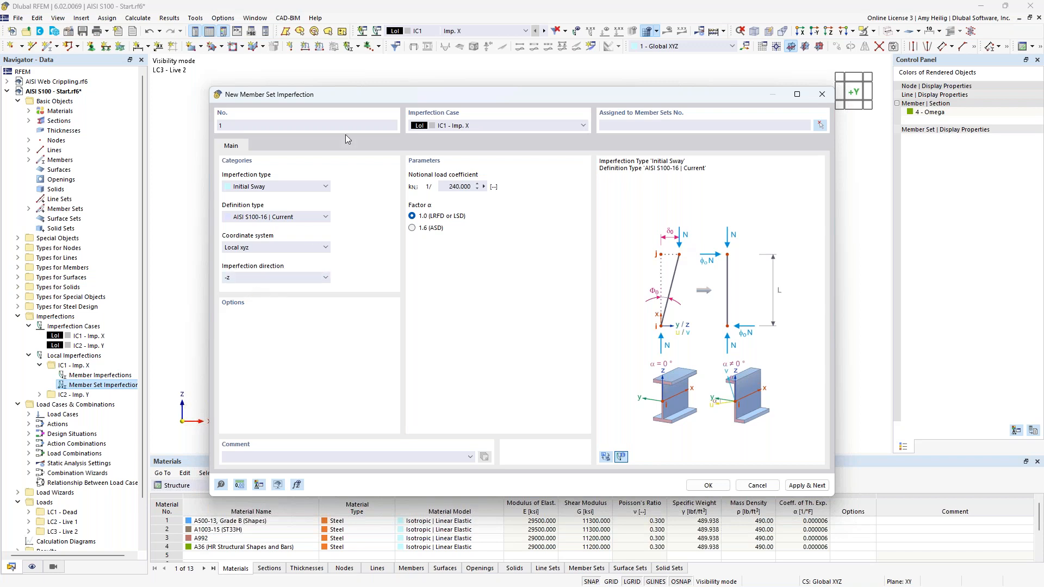
- Set the imperfection direction to -y, assign it to member sets 1-3 and 7-9, and apply it to continue with another imperfection
{"action": "left_click_drag", "start_coordinate": [345, 97], "coordinate": [414, 213]}
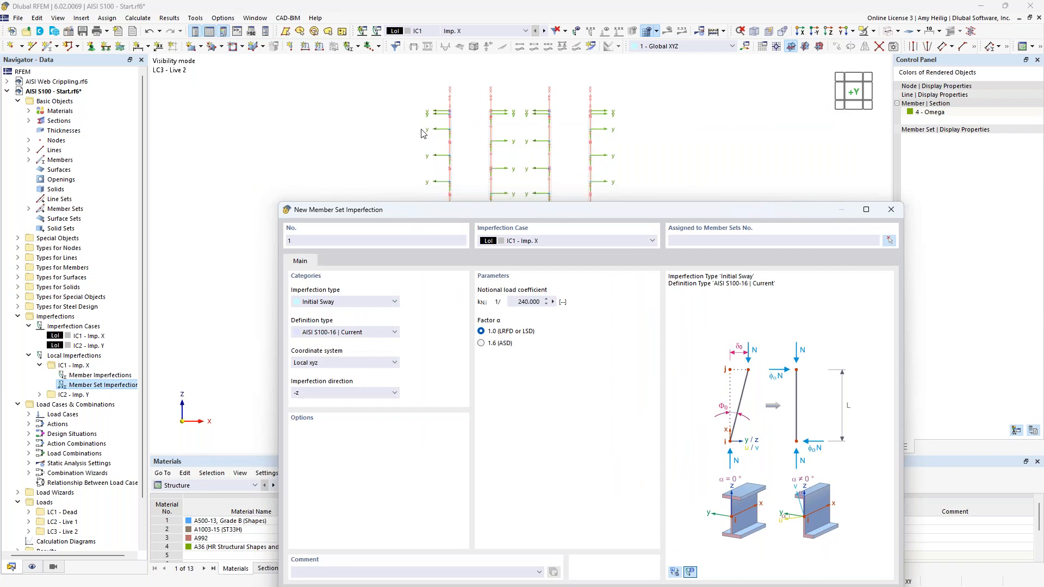
{"action": "left_click_drag", "start_coordinate": [441, 209], "coordinate": [448, 137]}
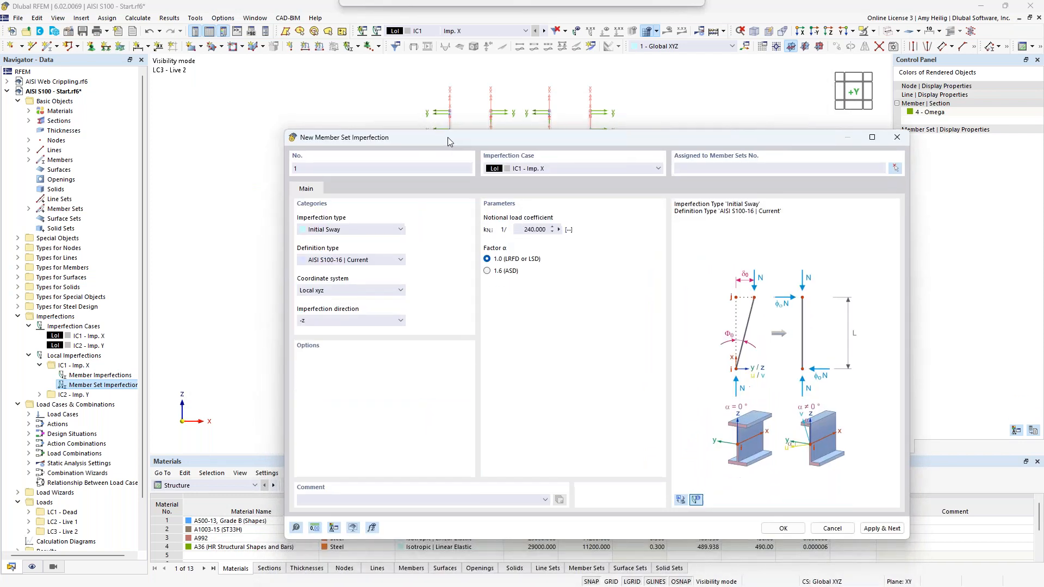
{"action": "left_click", "coordinate": [400, 320]}
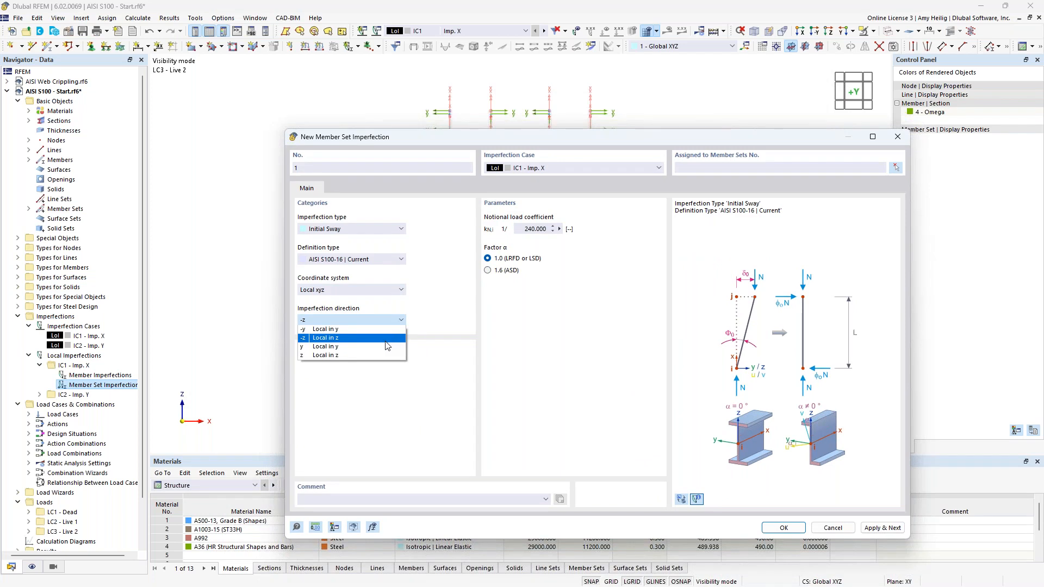
{"action": "left_click", "coordinate": [378, 330]}
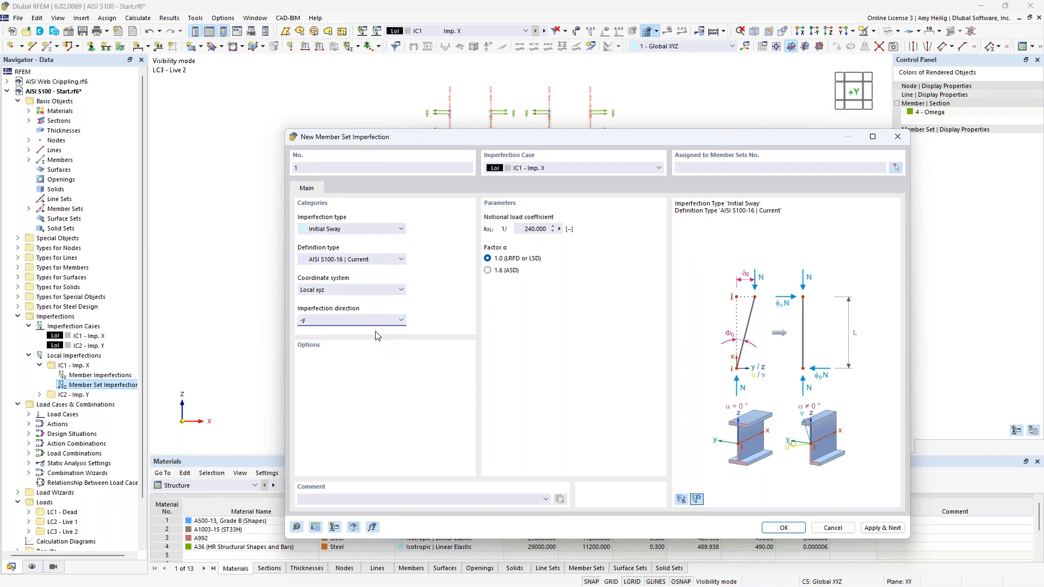
{"action": "left_click", "coordinate": [896, 169]}
{"action": "left_click_drag", "start_coordinate": [455, 217], "coordinate": [430, 201]}
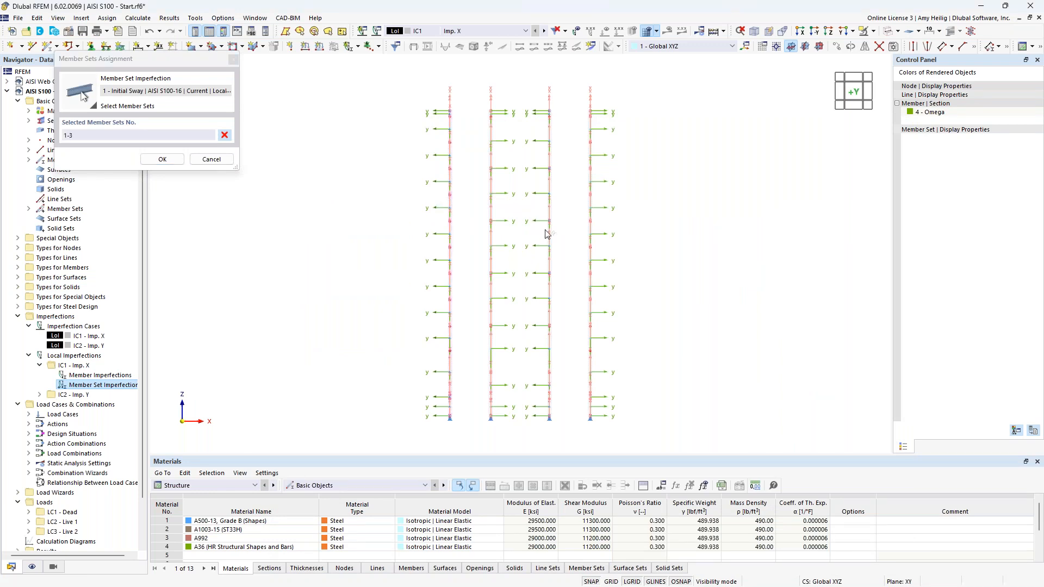
{"action": "left_click_drag", "start_coordinate": [560, 240], "coordinate": [537, 225]}
{"action": "left_click", "coordinate": [166, 158]}
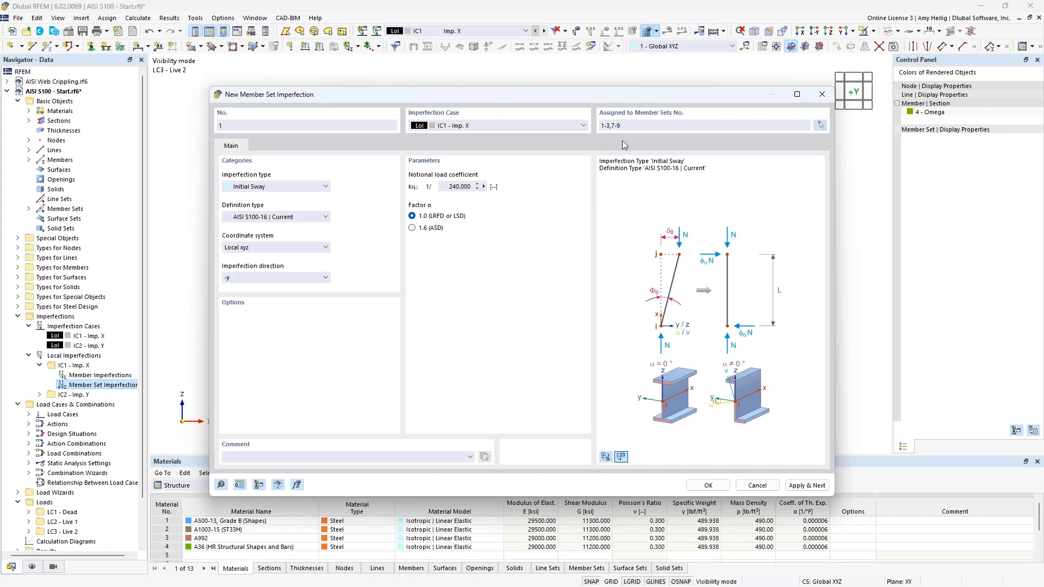
{"action": "left_click", "coordinate": [795, 488]}
- Add a second IC1 initial sway imperfection in direction y, assigned to member sets 4-6 and 10-12
{"action": "left_click", "coordinate": [297, 278]}
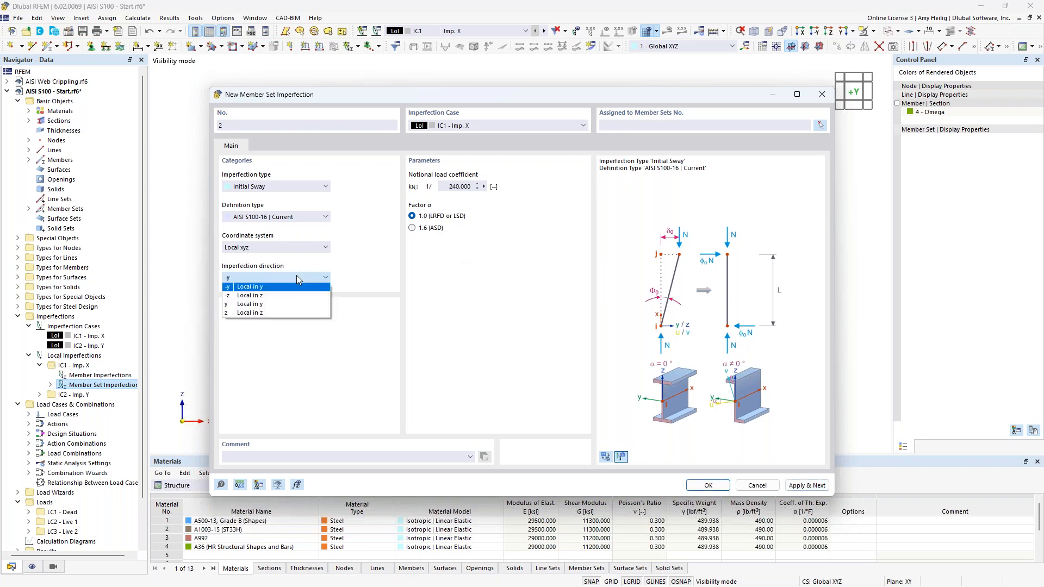
{"action": "left_click", "coordinate": [298, 305]}
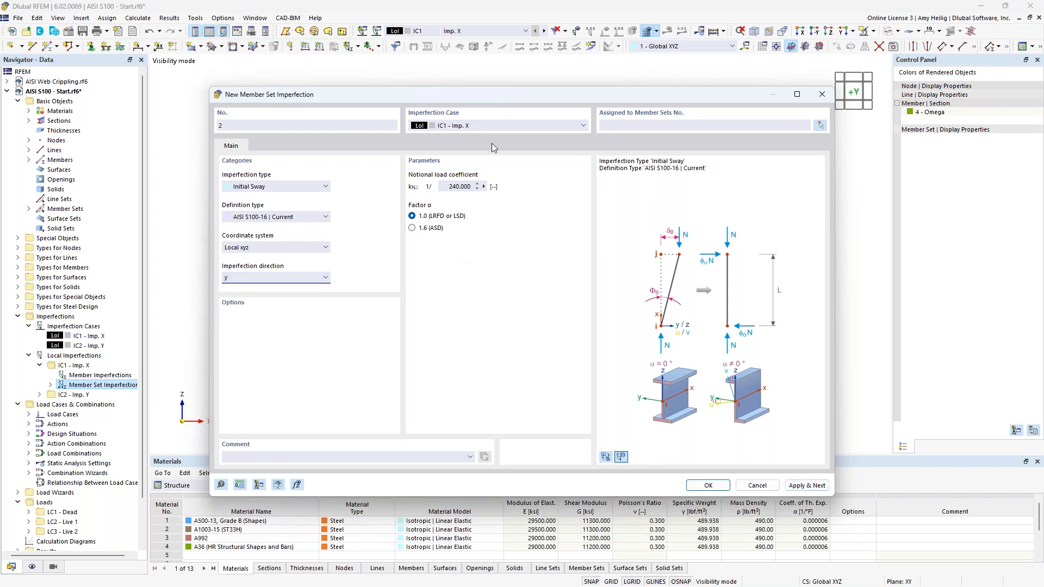
{"action": "mouse_move", "coordinate": [498, 96]}
{"action": "left_mouse_down"}
{"action": "mouse_move", "coordinate": [508, 142]}
{"action": "mouse_move", "coordinate": [497, 210]}
{"action": "mouse_move", "coordinate": [502, 88]}
{"action": "left_mouse_up"}
{"action": "left_click", "coordinate": [826, 121]}
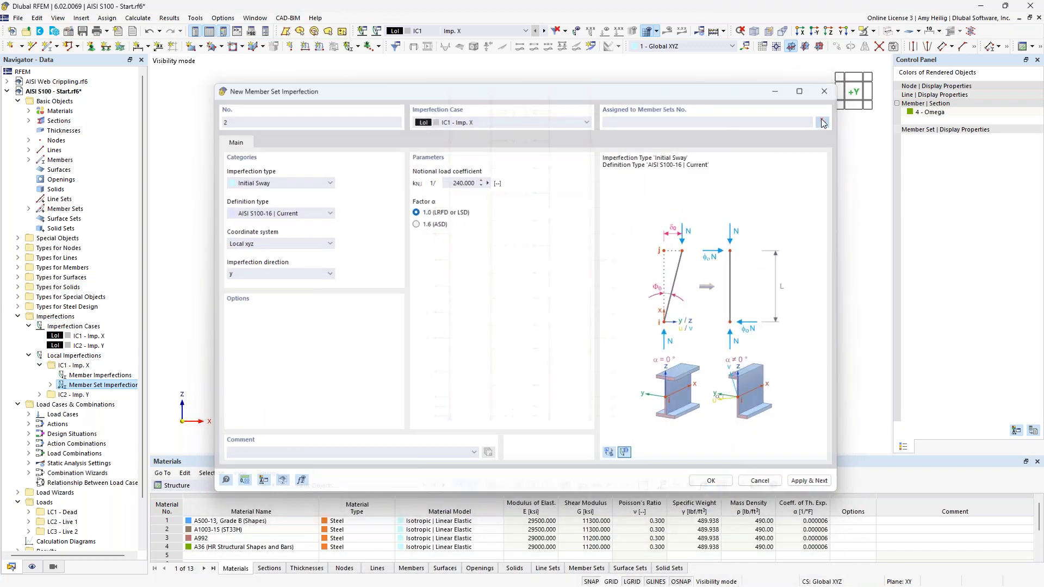
{"action": "left_click_drag", "start_coordinate": [505, 212], "coordinate": [478, 200]}
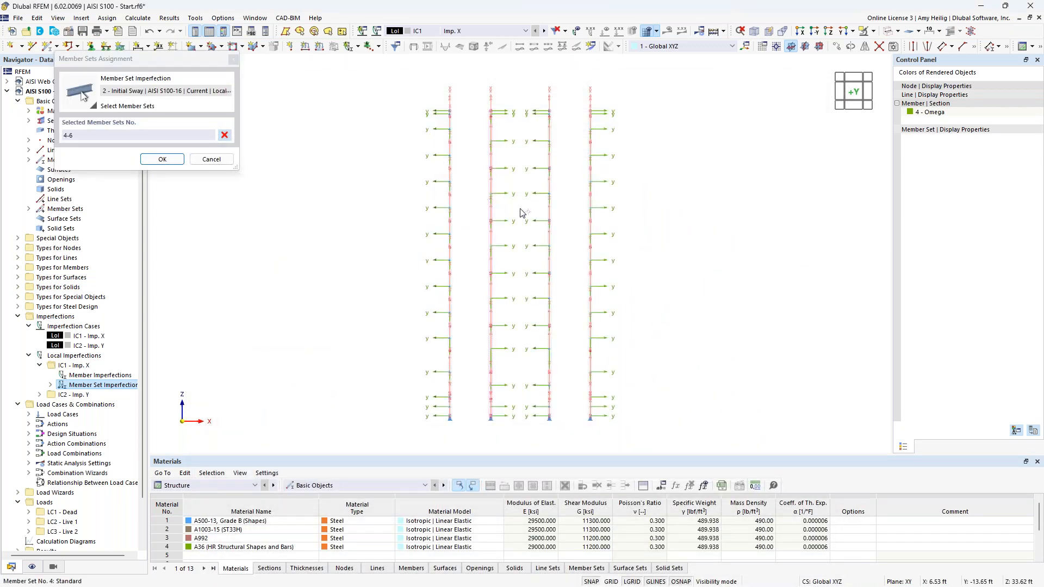
{"action": "left_click_drag", "start_coordinate": [609, 228], "coordinate": [579, 211]}
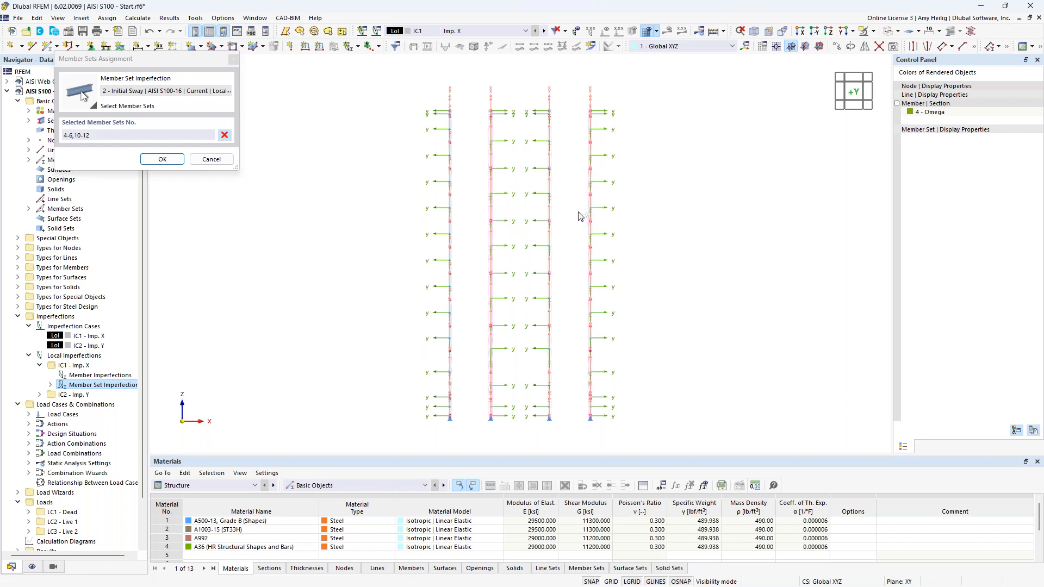
{"action": "left_click", "coordinate": [162, 159]}
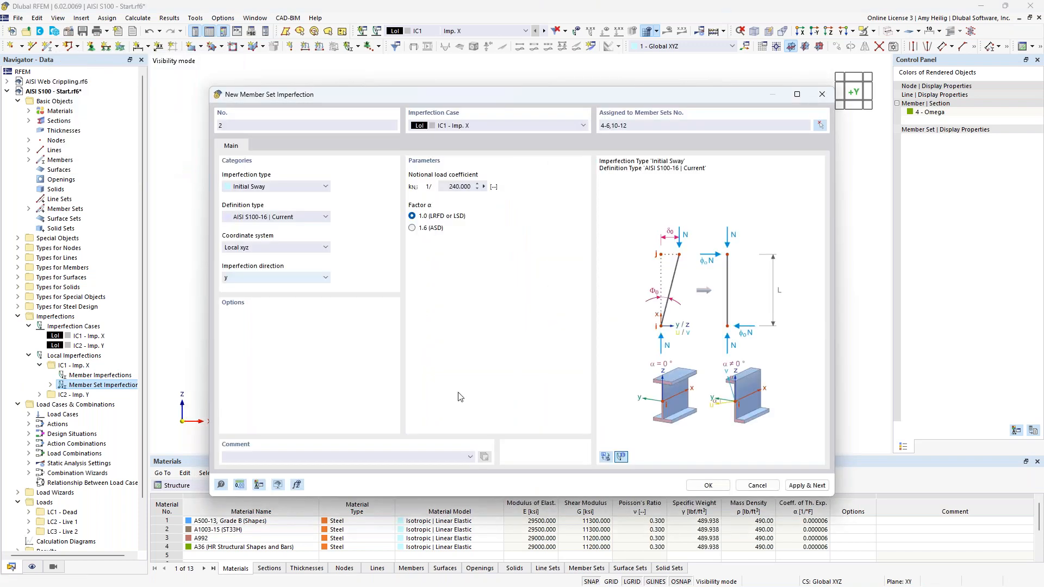
{"action": "key", "text": "Return"}
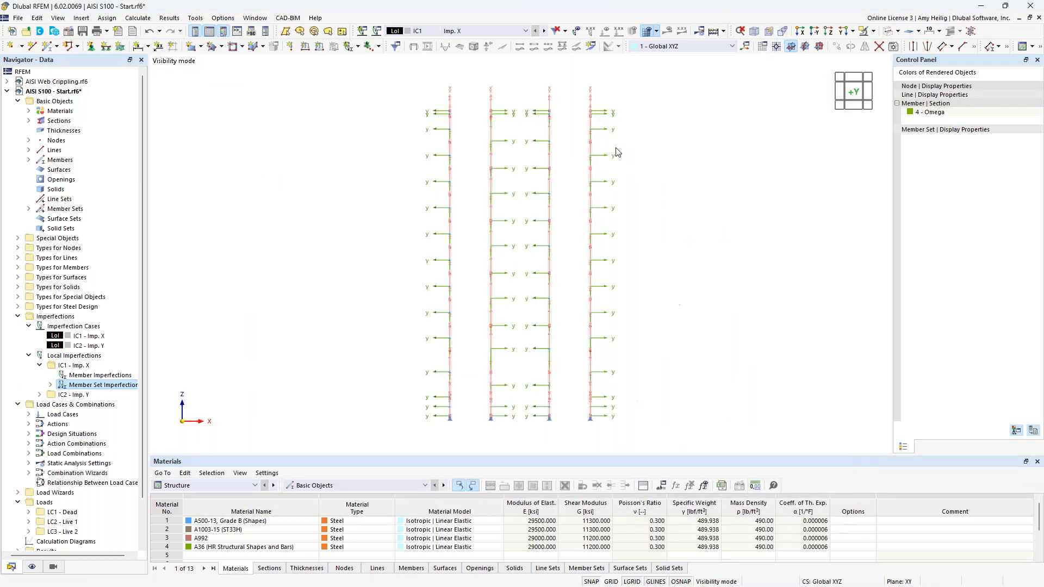
- Display the IC1 imperfections on the uprights to check their sway direction, and switch to imperfection case IC2 Imp. Y
{"action": "left_click", "coordinate": [578, 32]}
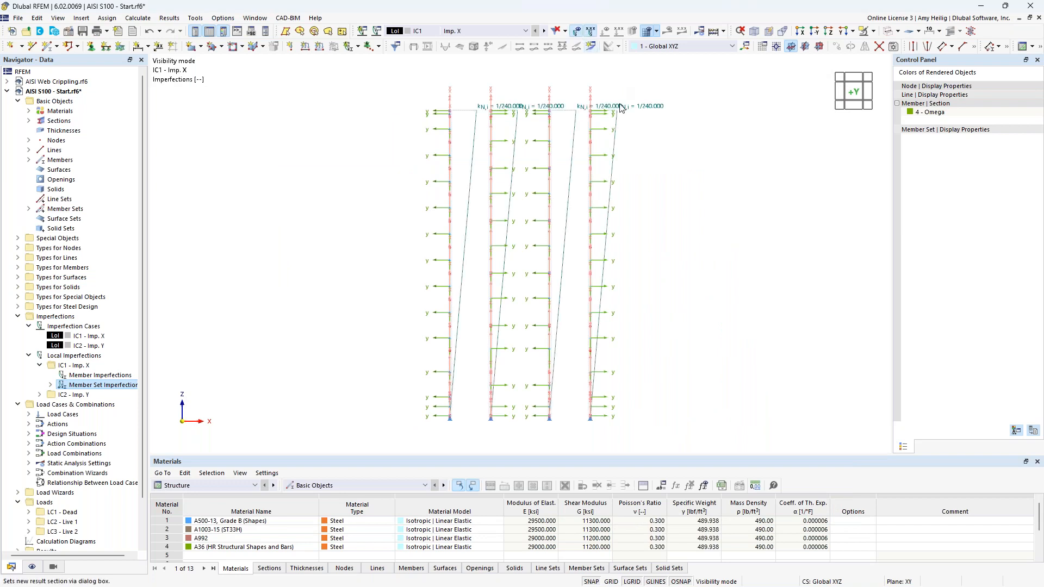
{"action": "mouse_move", "coordinate": [684, 173]}
{"action": "middle_mouse_down", "text": "ctrl"}
{"action": "mouse_move", "coordinate": [664, 208]}
{"action": "mouse_move", "coordinate": [687, 214]}
{"action": "mouse_move", "coordinate": [671, 210]}
{"action": "mouse_move", "coordinate": [673, 193]}
{"action": "mouse_move", "coordinate": [697, 177]}
{"action": "mouse_move", "coordinate": [676, 176]}
{"action": "middle_mouse_up", "text": "ctrl"}
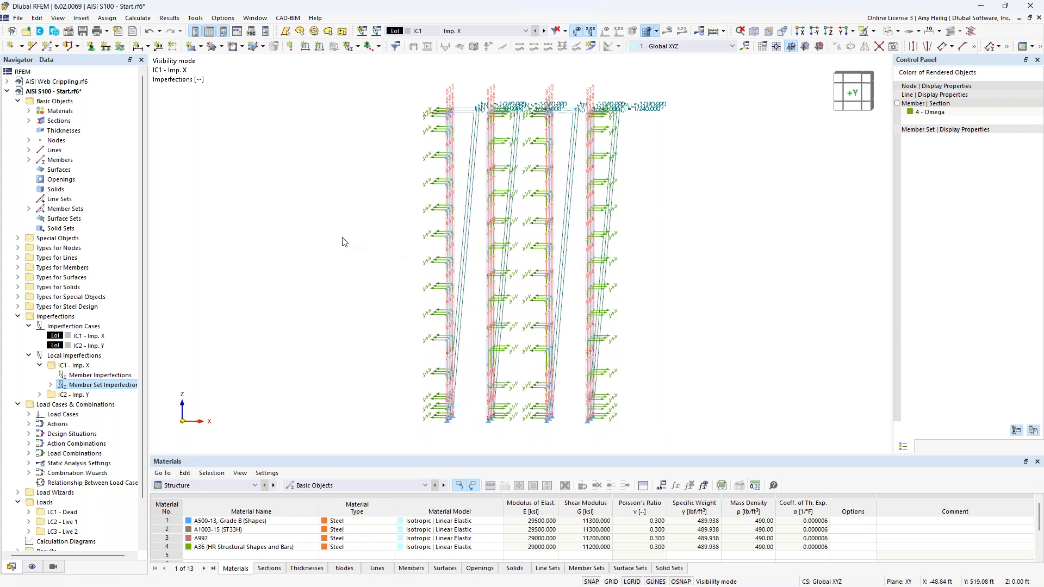
{"action": "left_click", "coordinate": [545, 31]}
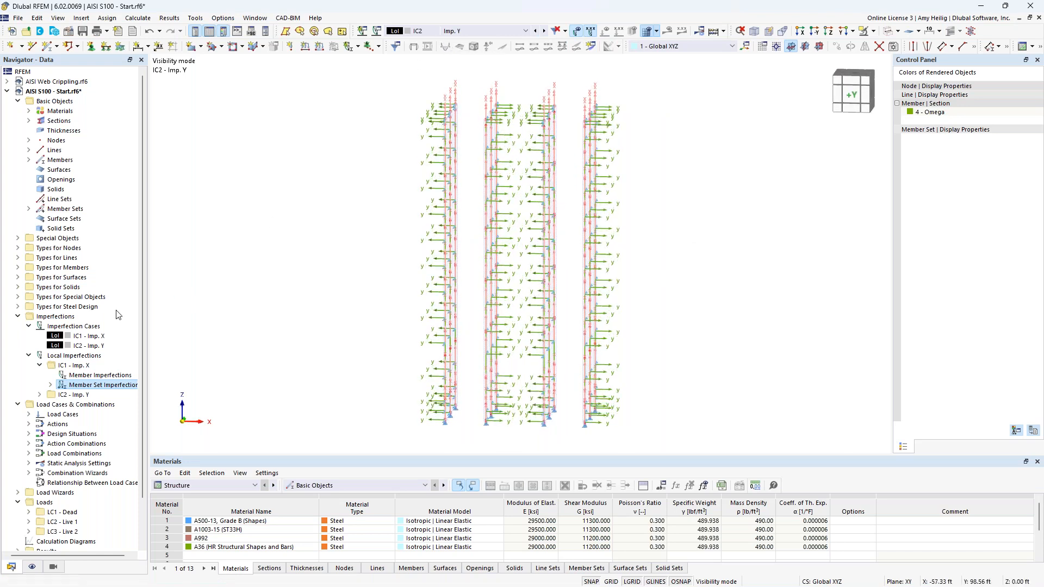
- Start a new member set imperfection under the local imperfections of IC2 Imp. Y
{"action": "left_click", "coordinate": [39, 395]}
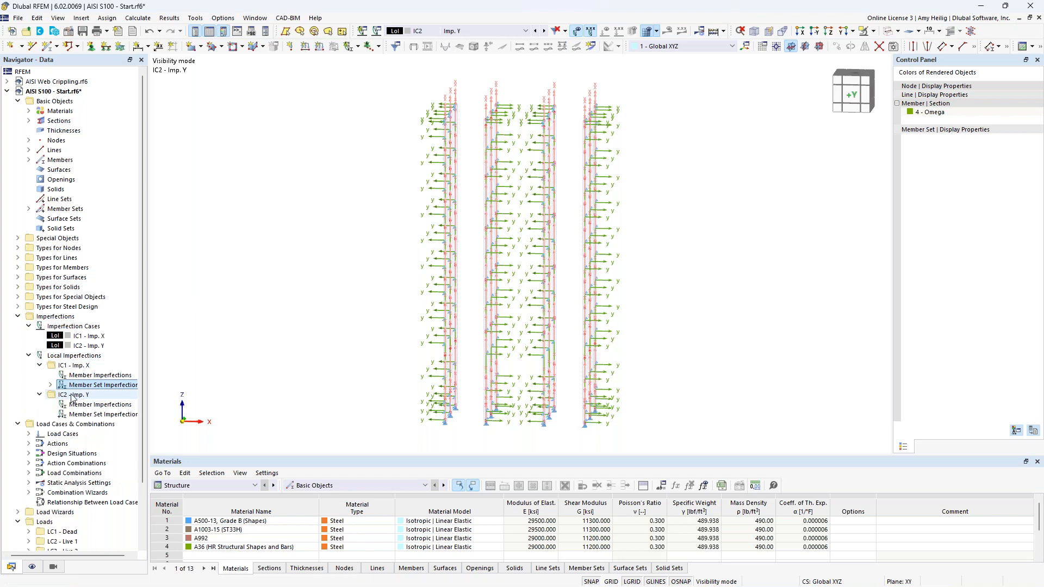
{"action": "right_click", "coordinate": [87, 415]}
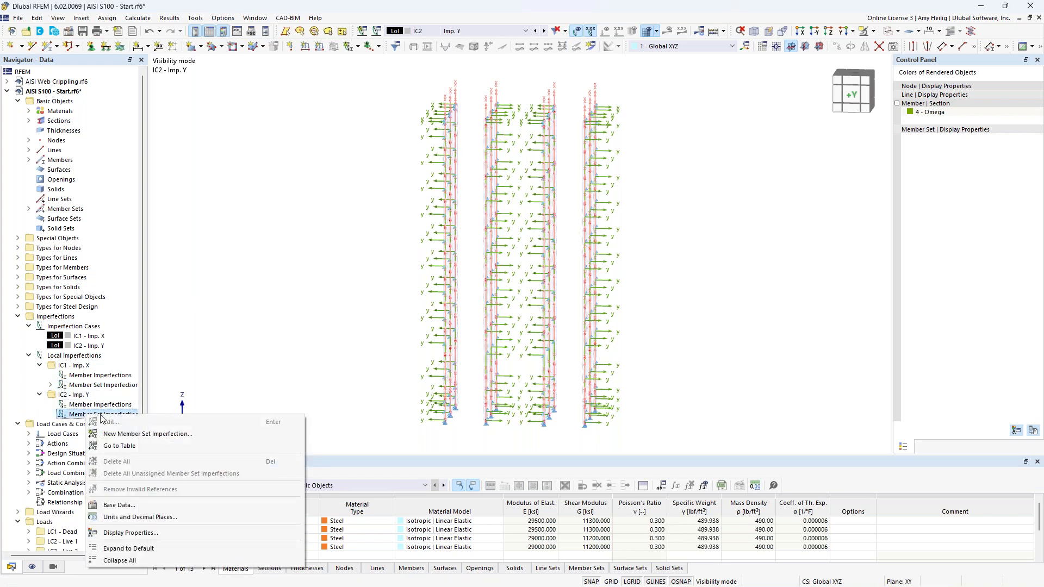
{"action": "left_click", "coordinate": [121, 434]}
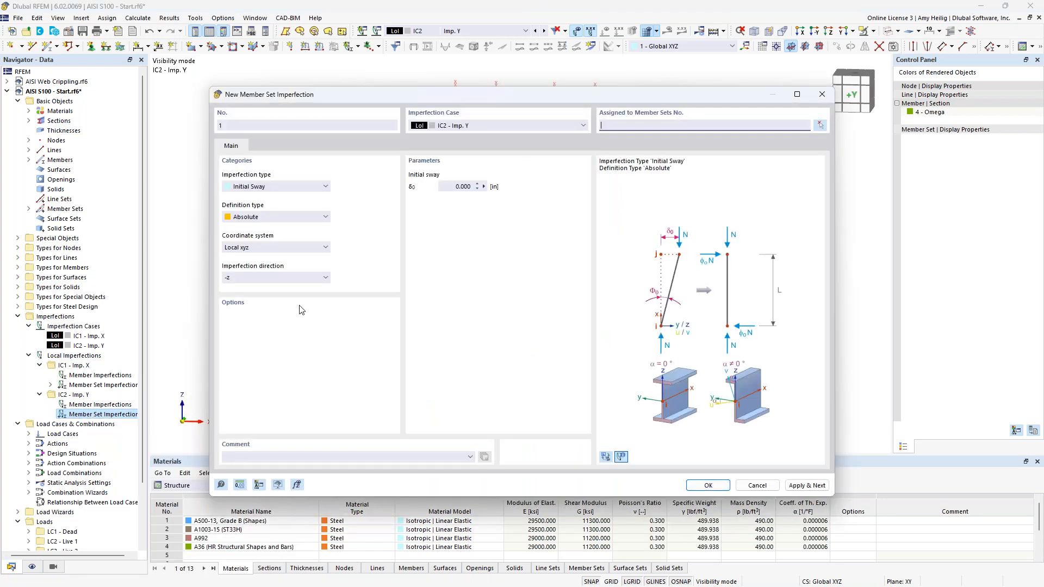
- Set the definition type of the IC2 member set initial sway imperfection to AISI S100-16 | Current
{"action": "left_click", "coordinate": [275, 217]}
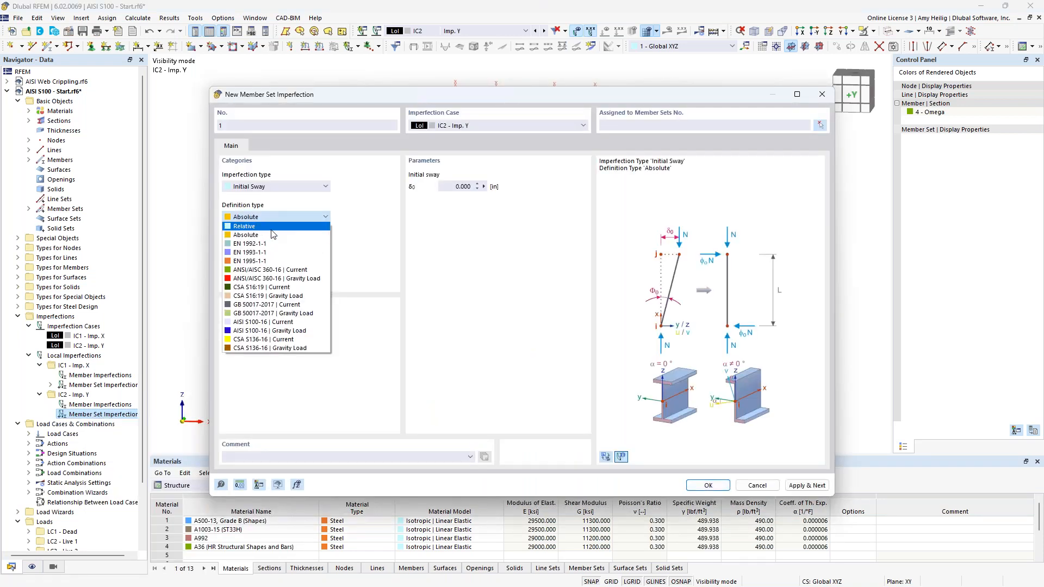
{"action": "left_click", "coordinate": [268, 323]}
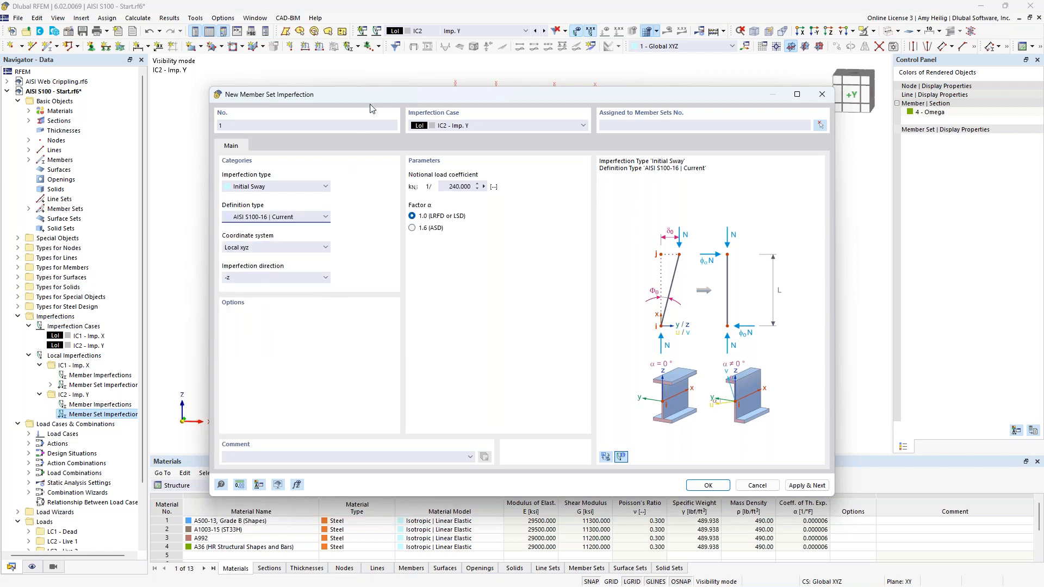
{"action": "left_click_drag", "start_coordinate": [373, 95], "coordinate": [399, 235]}
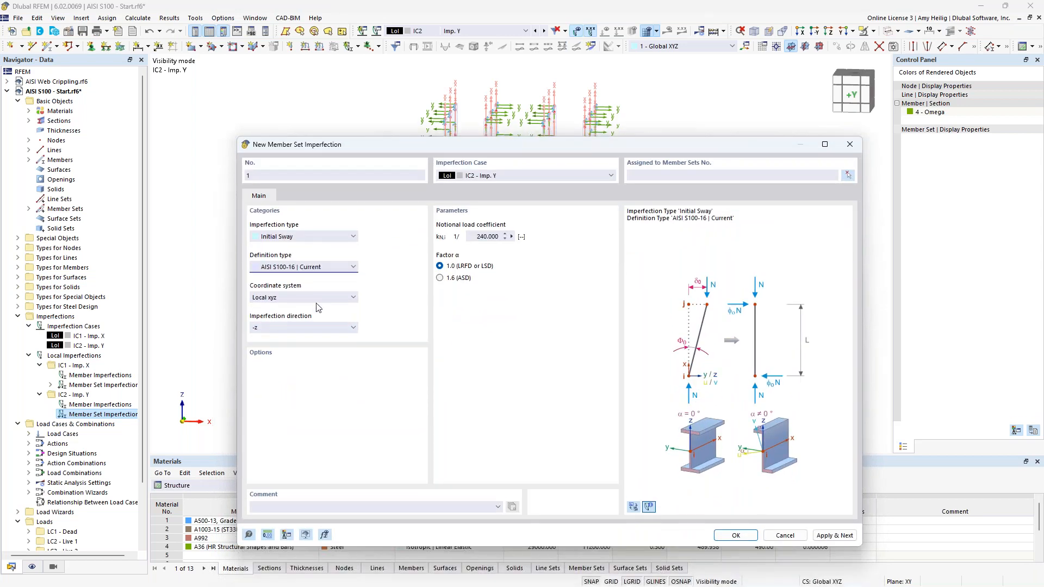
- Assign the -z initial sway imperfection to member sets 1-3 and 7-9 in the model and apply it
{"action": "left_click", "coordinate": [847, 176]}
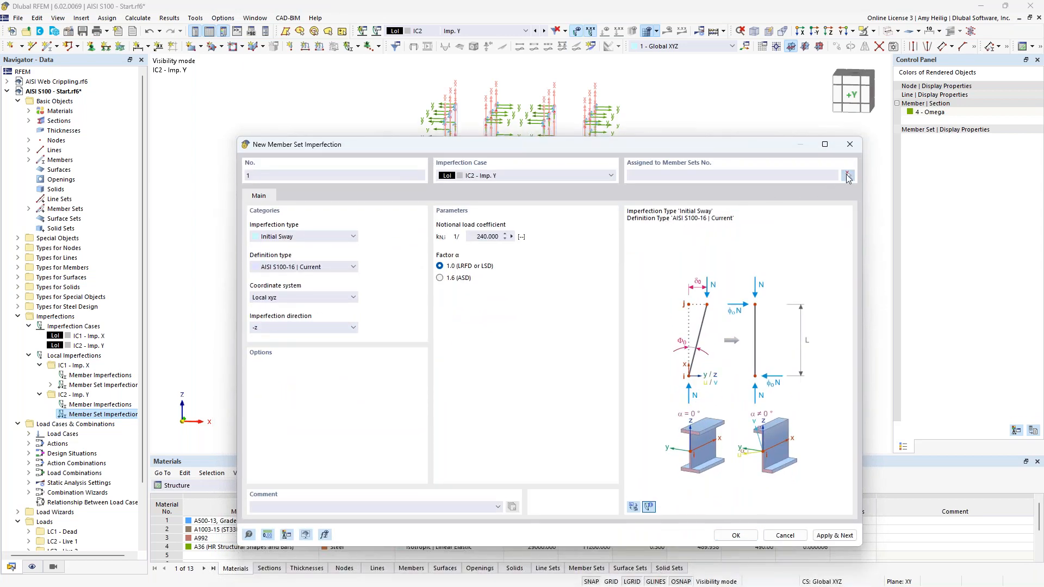
{"action": "scroll", "coordinate": [463, 236], "scroll_direction": "up", "scroll_amount": 3}
{"action": "middle_click_drag", "start_coordinate": [466, 236], "coordinate": [469, 250]}
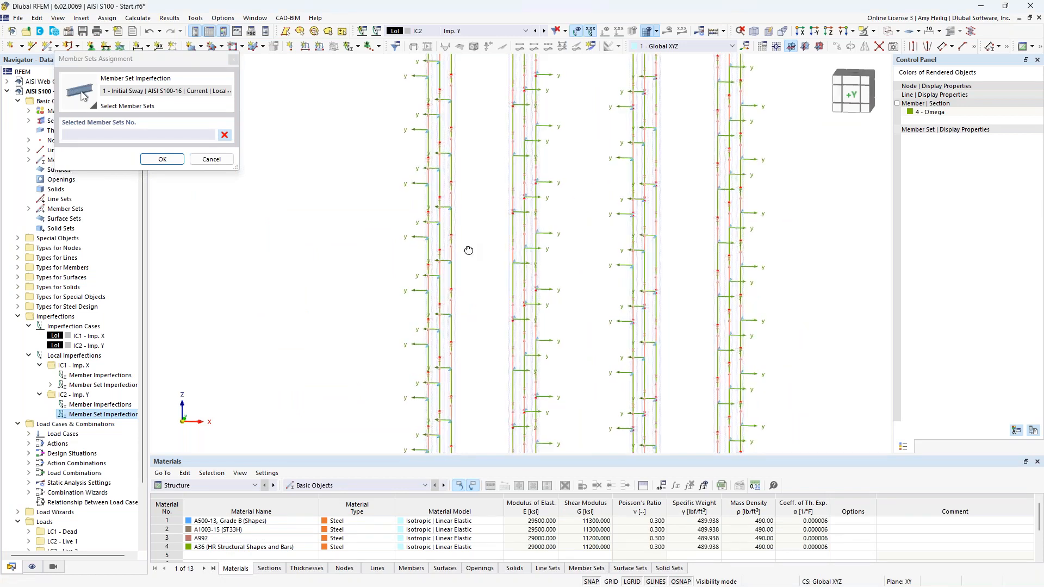
{"action": "left_click_drag", "start_coordinate": [474, 248], "coordinate": [405, 211]}
{"action": "left_click_drag", "start_coordinate": [680, 303], "coordinate": [607, 253]}
{"action": "left_click", "coordinate": [162, 159]}
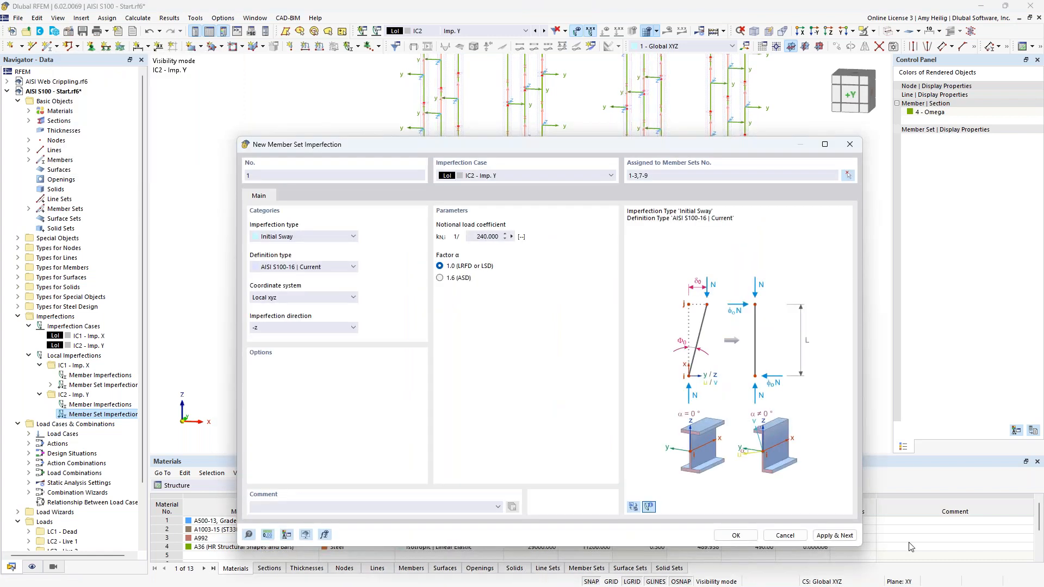
{"action": "left_click", "coordinate": [836, 536]}
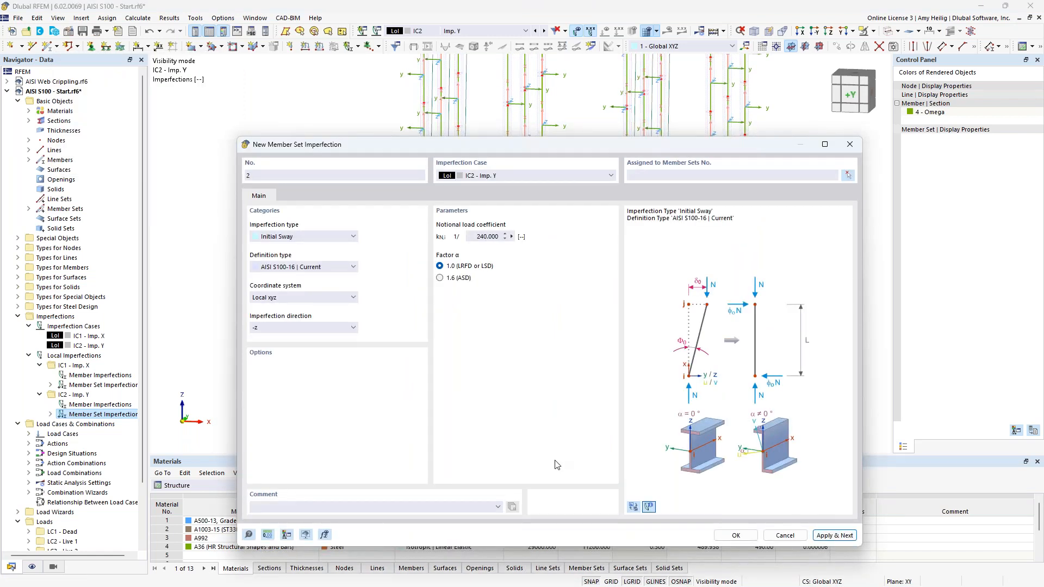
- Create a second IC2 initial sway imperfection in local direction z, assigned to member sets 4-6 and 10-12
{"action": "left_click", "coordinate": [313, 328]}
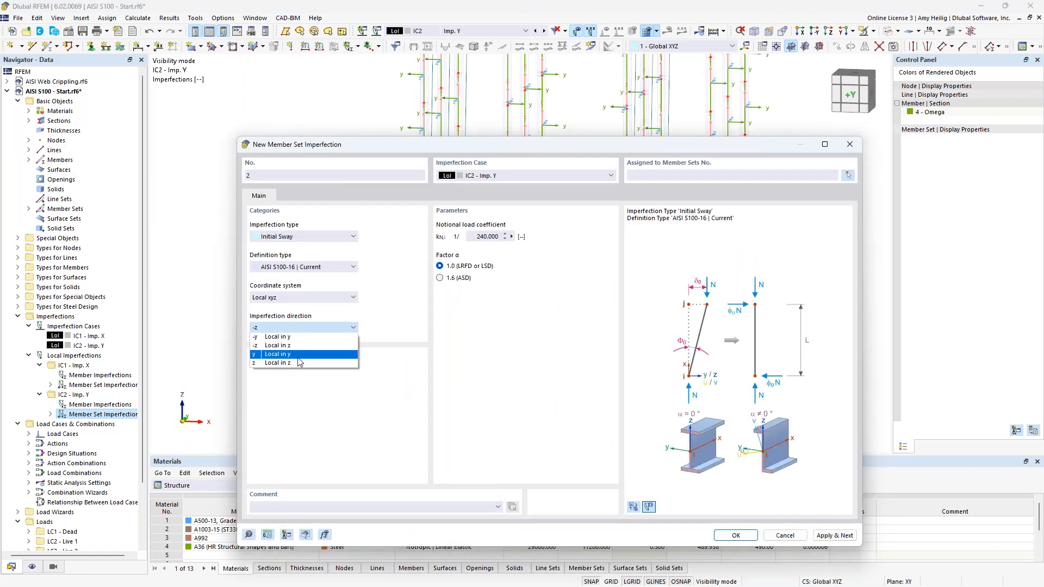
{"action": "left_click", "coordinate": [298, 366]}
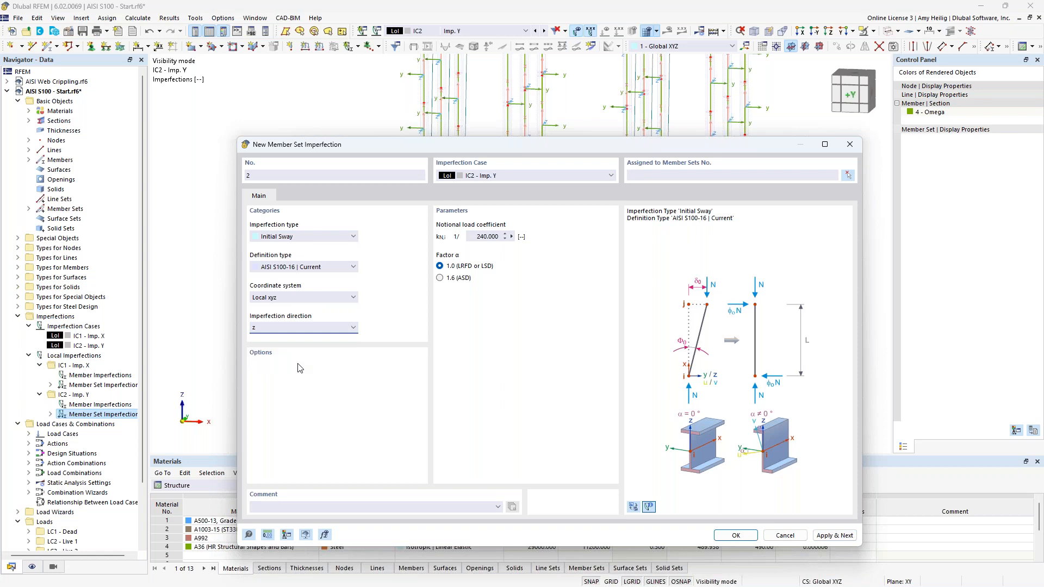
{"action": "left_click", "coordinate": [848, 175]}
{"action": "left_click_drag", "start_coordinate": [570, 219], "coordinate": [492, 150]}
{"action": "left_click_drag", "start_coordinate": [800, 248], "coordinate": [705, 184]}
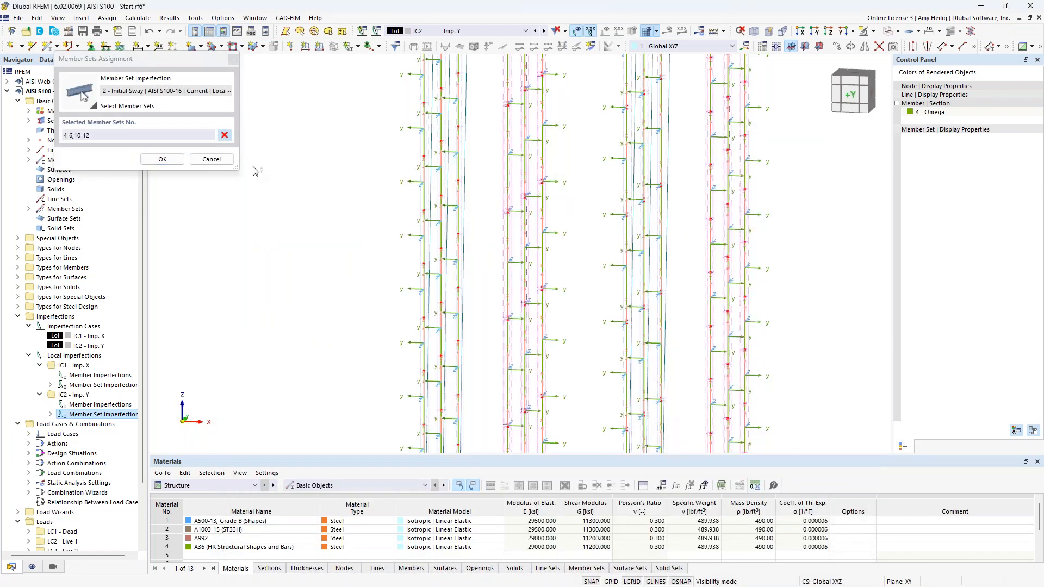
{"action": "left_click", "coordinate": [162, 159]}
{"action": "left_click", "coordinate": [723, 534]}
- Turn off the display of the members' local axis systems in the model
{"action": "scroll", "coordinate": [566, 196], "scroll_direction": "down", "scroll_amount": 3}
{"action": "middle_click_drag", "start_coordinate": [588, 164], "coordinate": [615, 281]}
{"action": "scroll", "coordinate": [614, 281], "scroll_direction": "up", "scroll_amount": 1}
{"action": "right_click", "coordinate": [616, 286]}
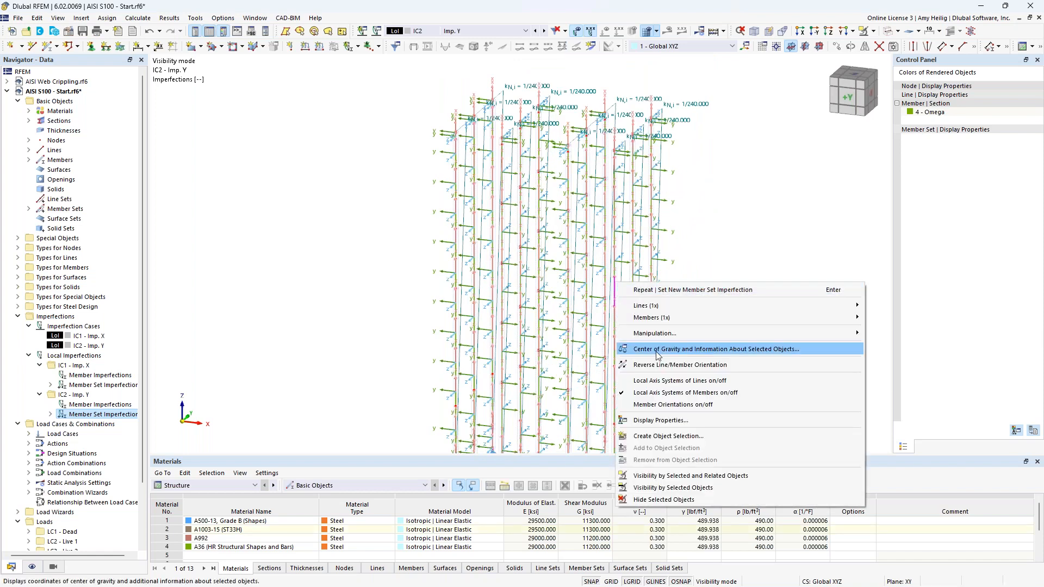
{"action": "left_click", "coordinate": [659, 393]}
- Cancel visibility mode to show the whole structure and turn off the display of imperfections
{"action": "middle_click_drag", "start_coordinate": [674, 228], "coordinate": [734, 182], "text": "ctrl"}
{"action": "scroll", "coordinate": [648, 235], "scroll_direction": "down", "scroll_amount": 3}
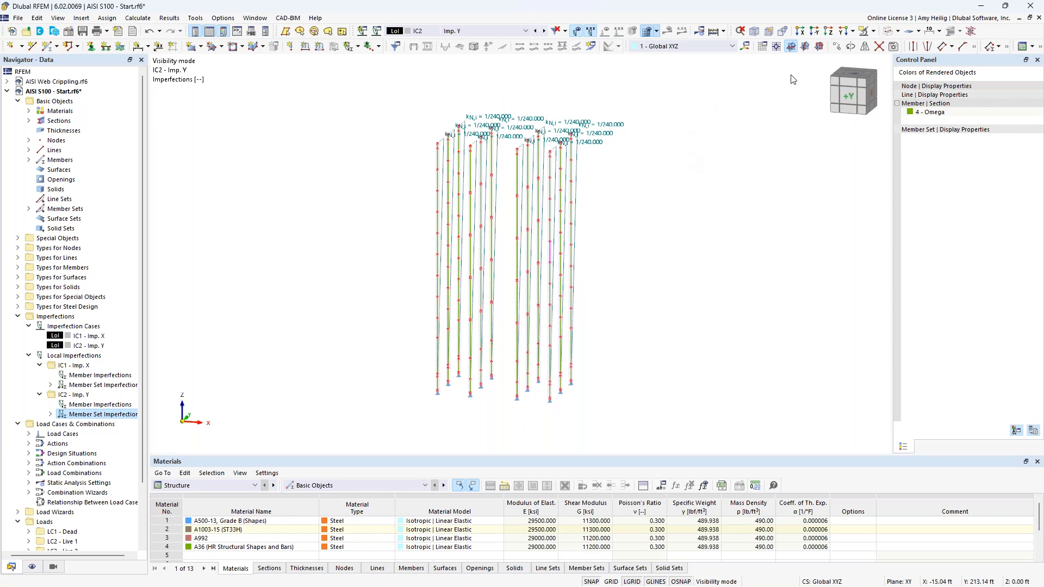
{"action": "left_click", "coordinate": [873, 31]}
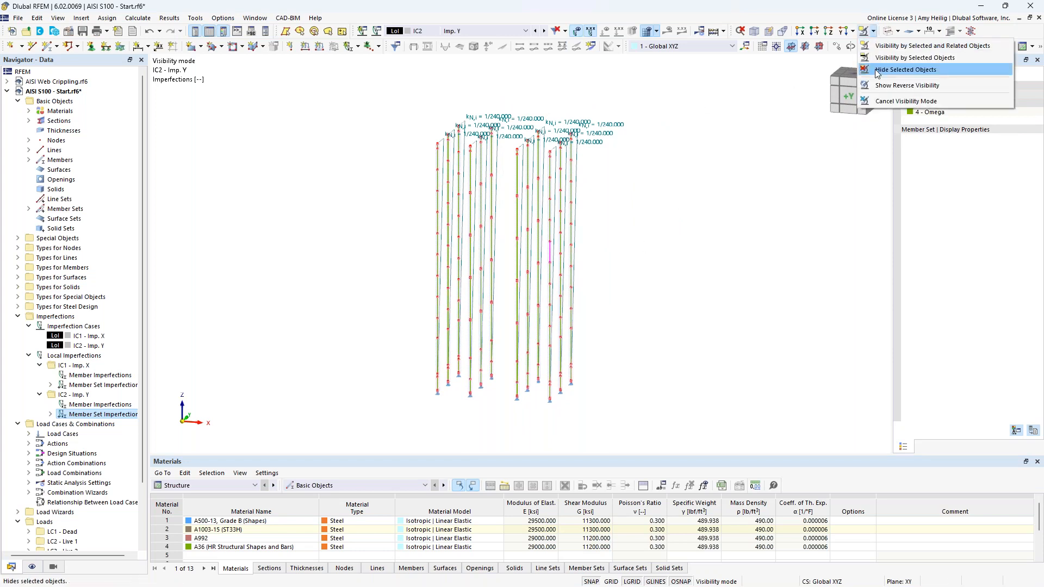
{"action": "left_click", "coordinate": [875, 101]}
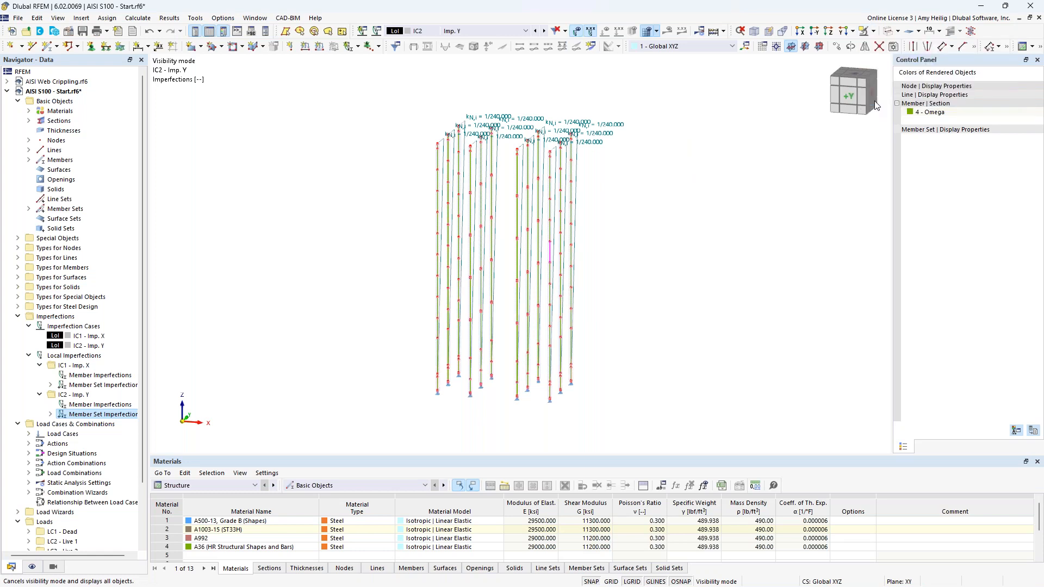
{"action": "left_click", "coordinate": [577, 31]}
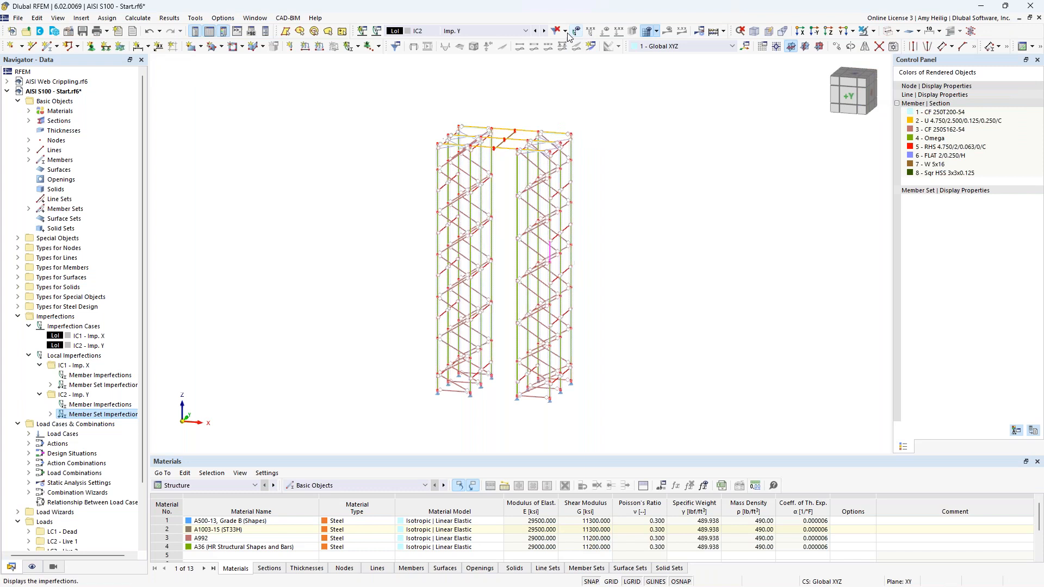
- Make LC1 Dead the active load case and open the load cases and combinations settings
{"action": "left_click", "coordinate": [525, 31]}
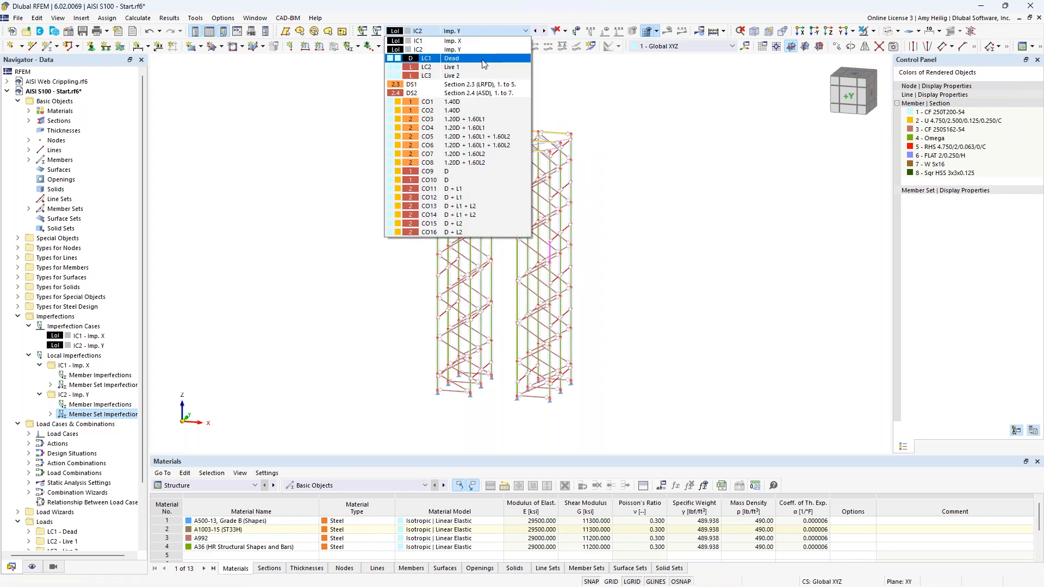
{"action": "left_click", "coordinate": [484, 58]}
{"action": "left_click", "coordinate": [377, 32]}
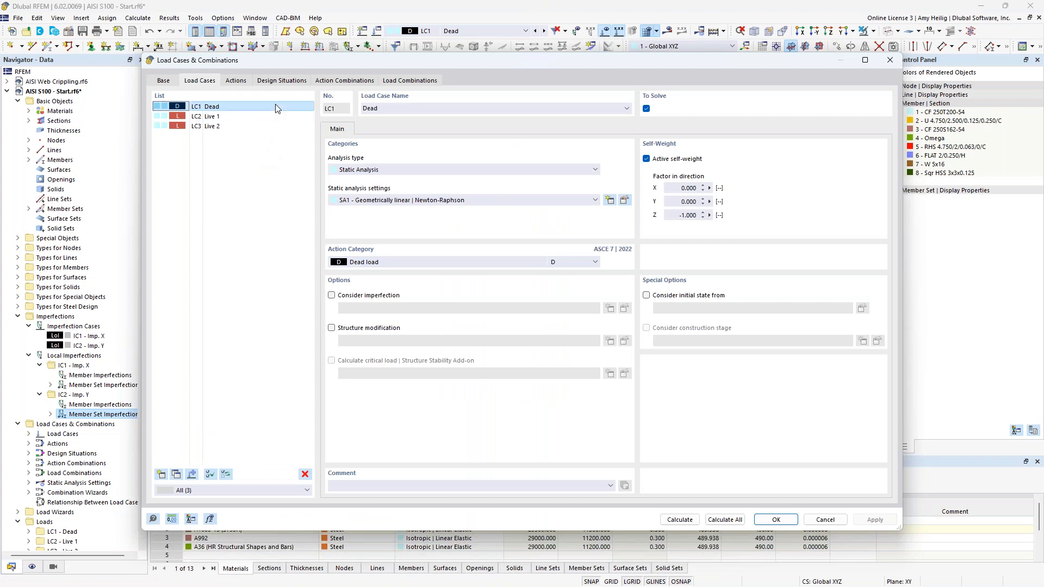
- Copy combination wizard 1 from design situation DS1 and disable the consideration of imperfection cases in the copy
{"action": "left_click", "coordinate": [280, 81]}
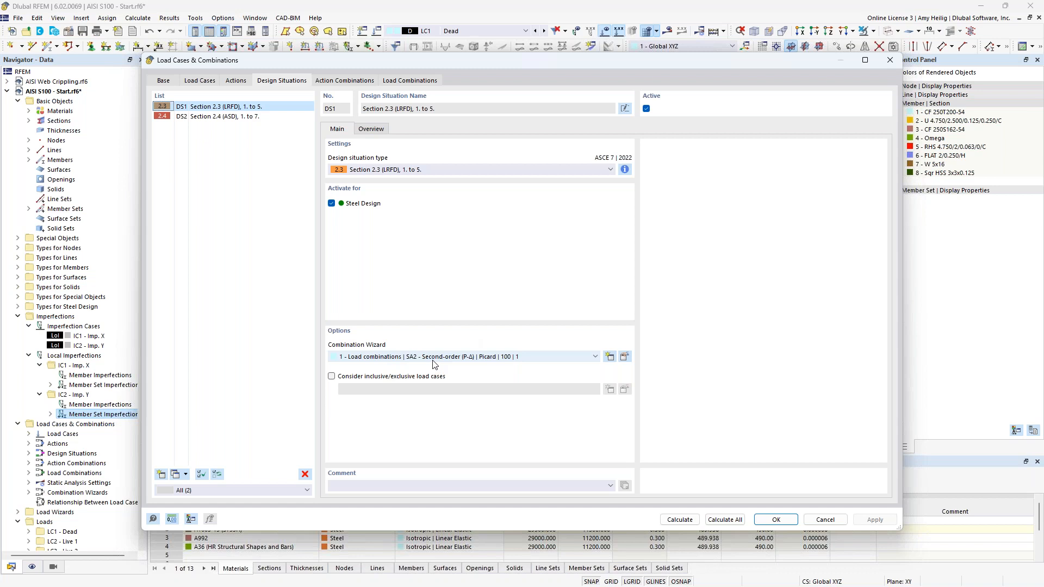
{"action": "left_click", "coordinate": [625, 357]}
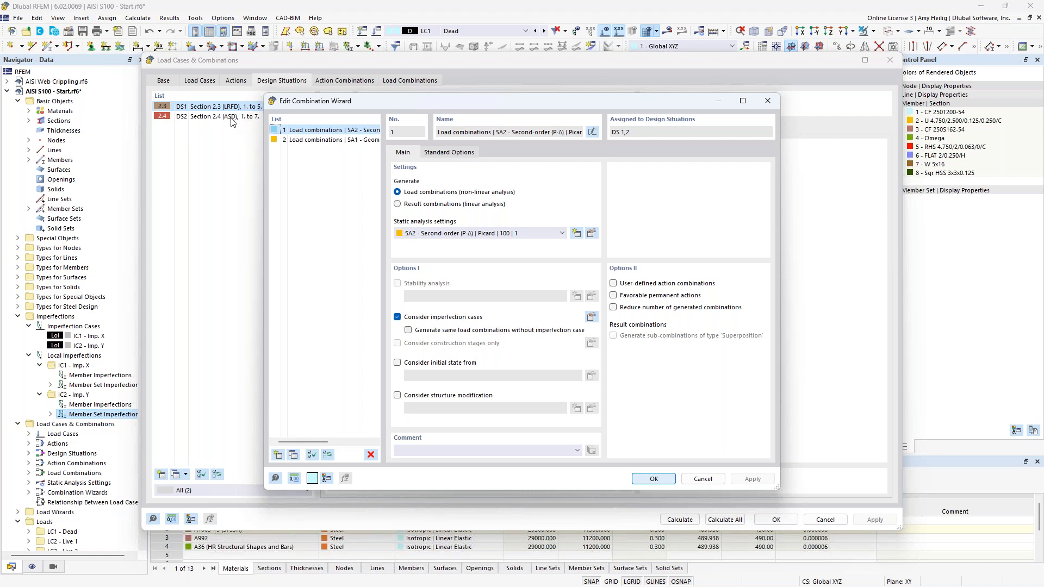
{"action": "left_click", "coordinate": [294, 455]}
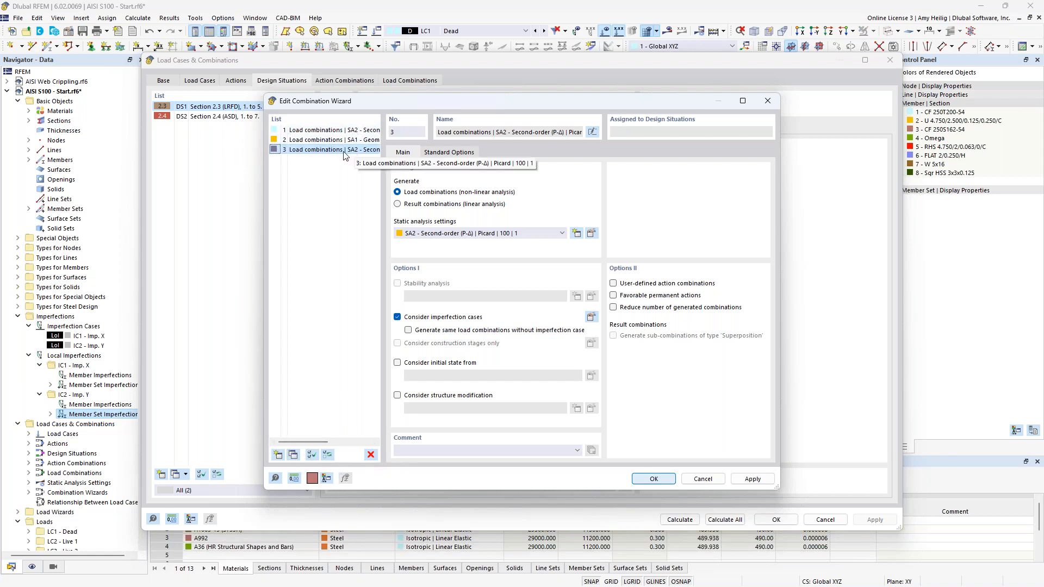
{"action": "left_click", "coordinate": [398, 318]}
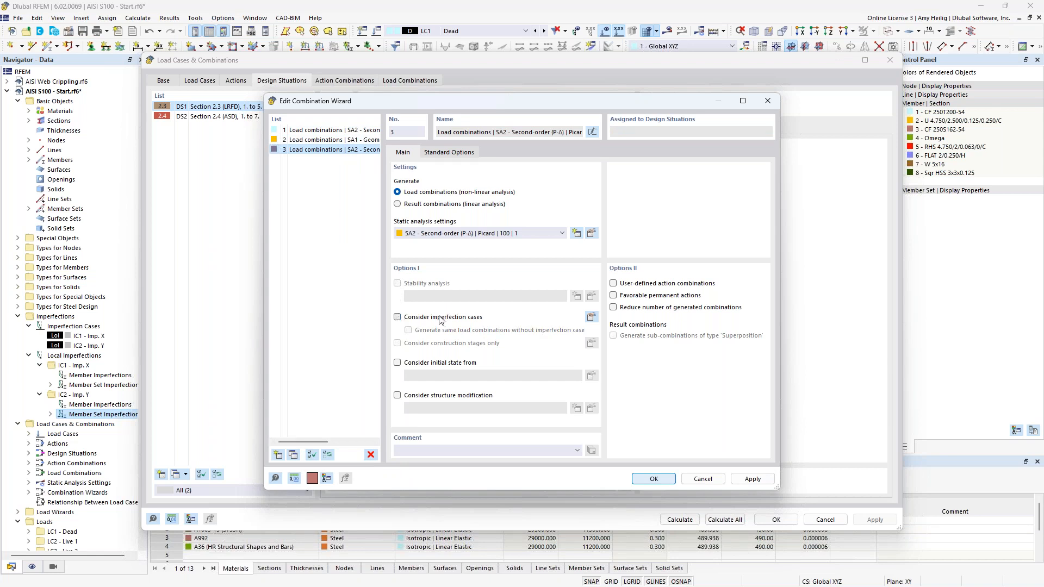
{"action": "left_click", "coordinate": [640, 478]}
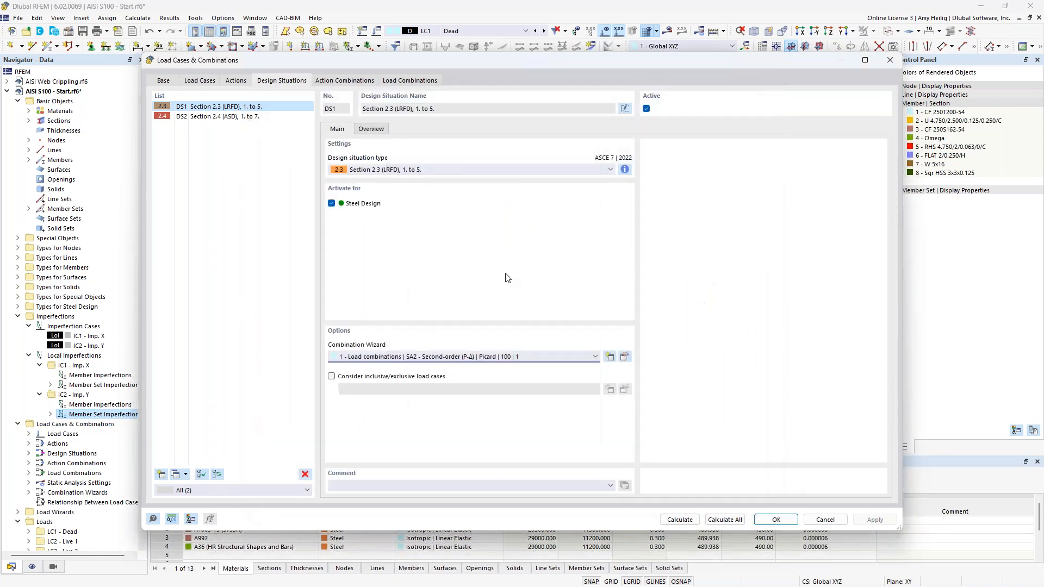
- Assign combination wizard 3, the second-order (P-Δ) copy, to design situation DS2 Section 2.4 (ASD)
{"action": "left_click", "coordinate": [252, 117]}
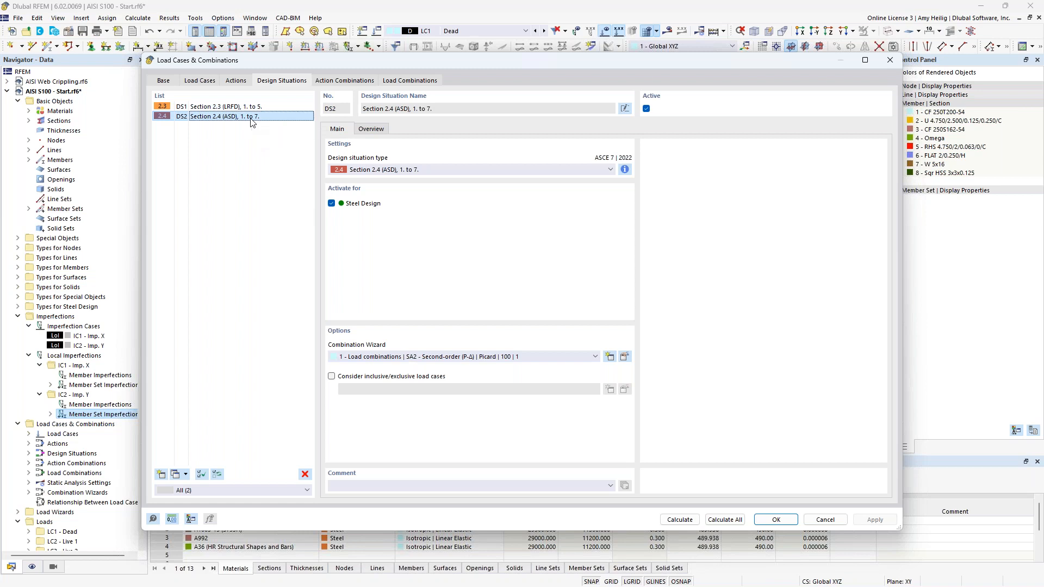
{"action": "left_click", "coordinate": [449, 358]}
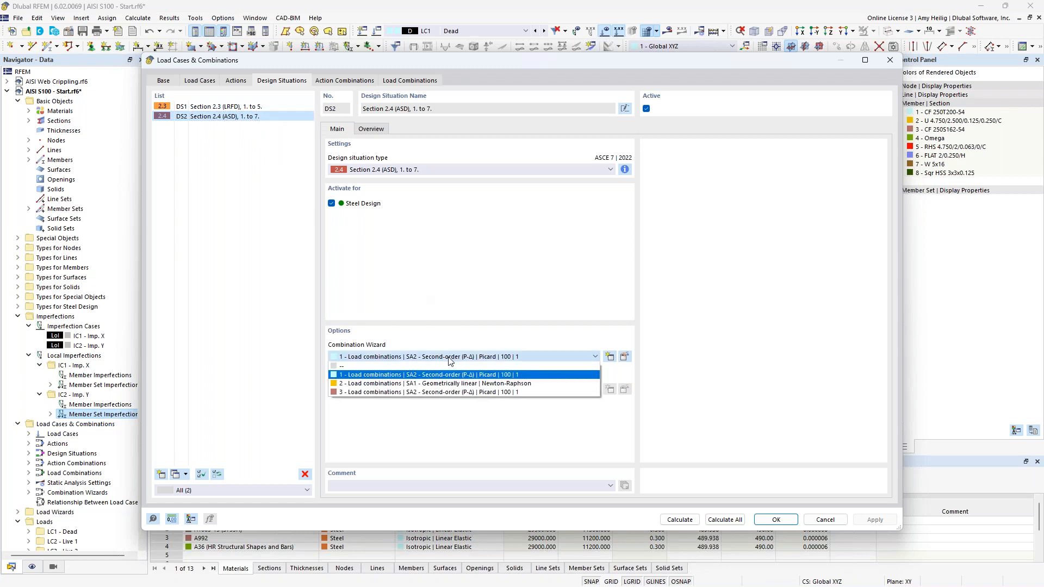
{"action": "left_click", "coordinate": [449, 392]}
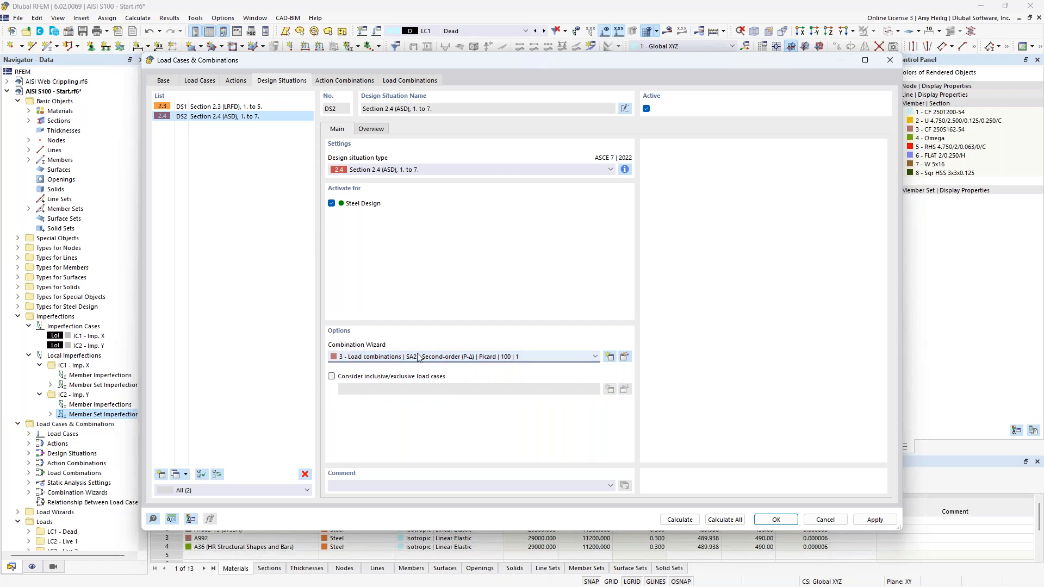
- Check which imperfection case is considered in load combinations CO1 to CO4 and CO9 to CO12
{"action": "left_click", "coordinate": [410, 81]}
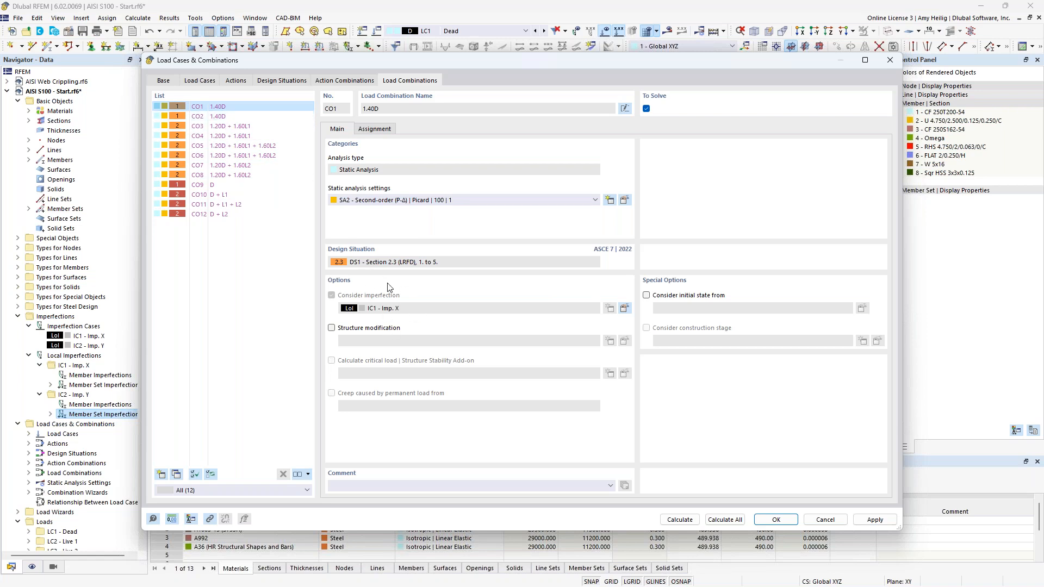
{"action": "left_click", "coordinate": [219, 117]}
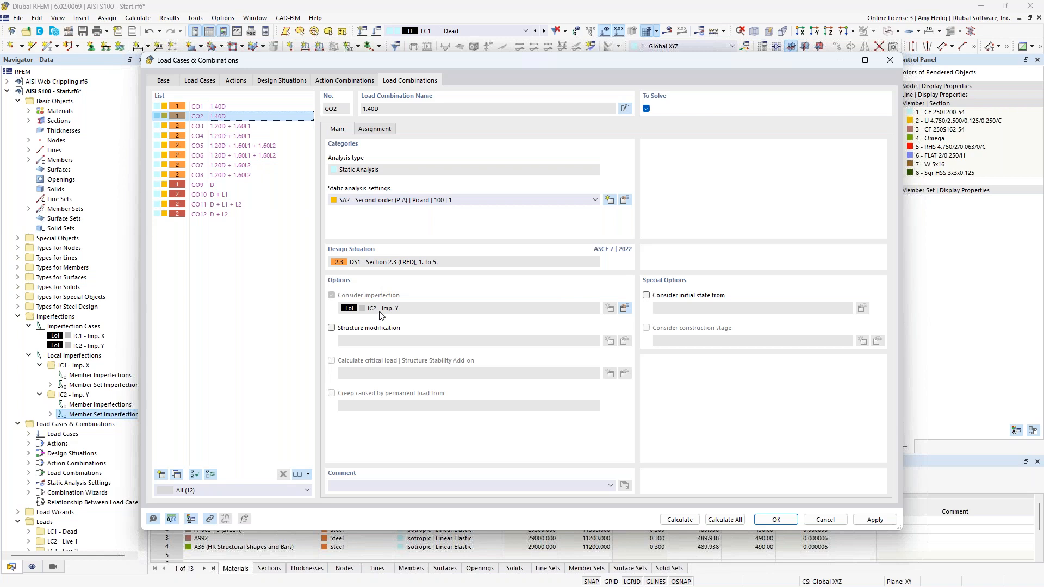
{"action": "left_click", "coordinate": [252, 128]}
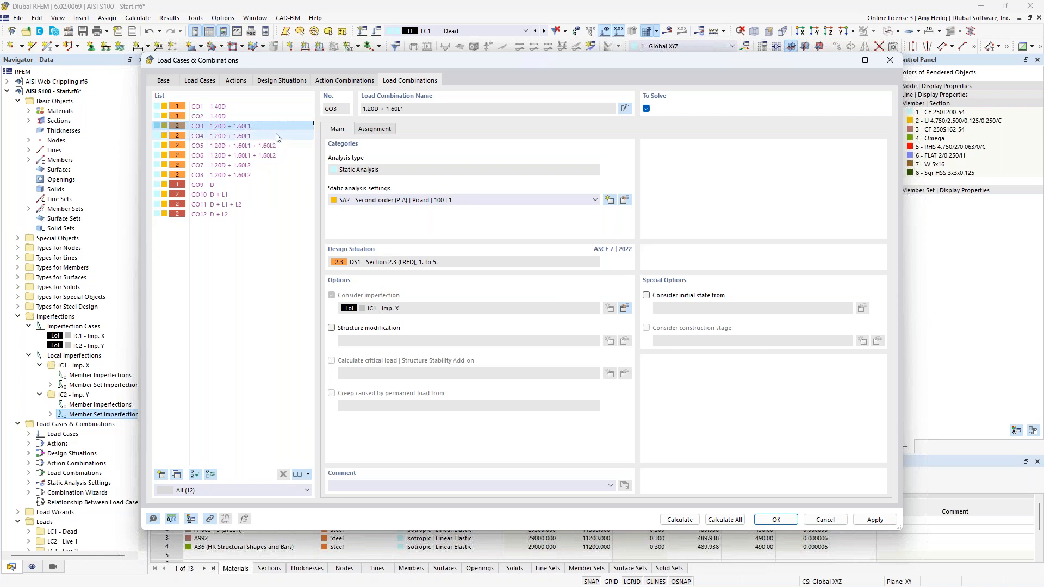
{"action": "left_click", "coordinate": [256, 136]}
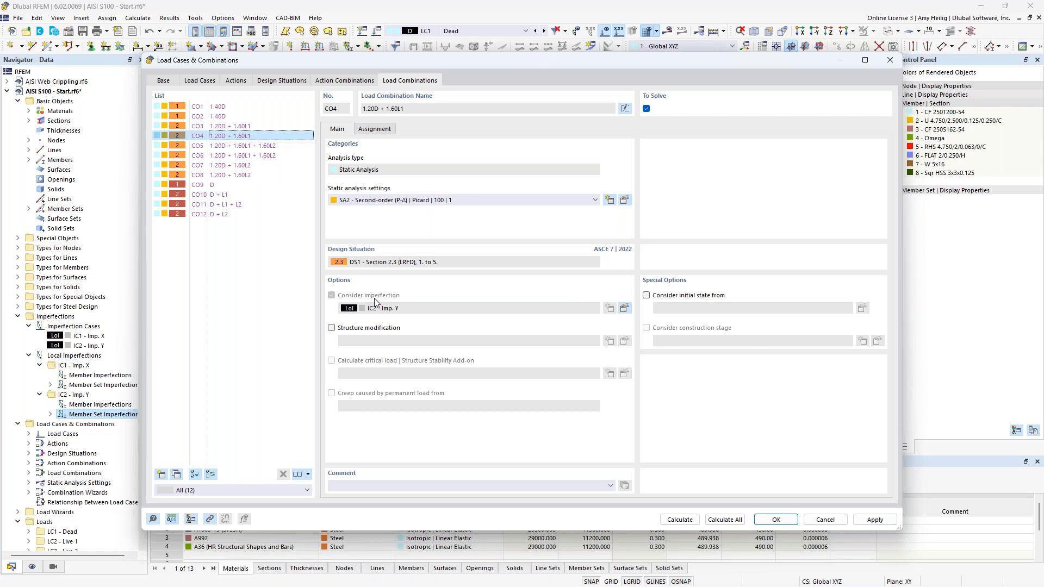
{"action": "left_click", "coordinate": [216, 186]}
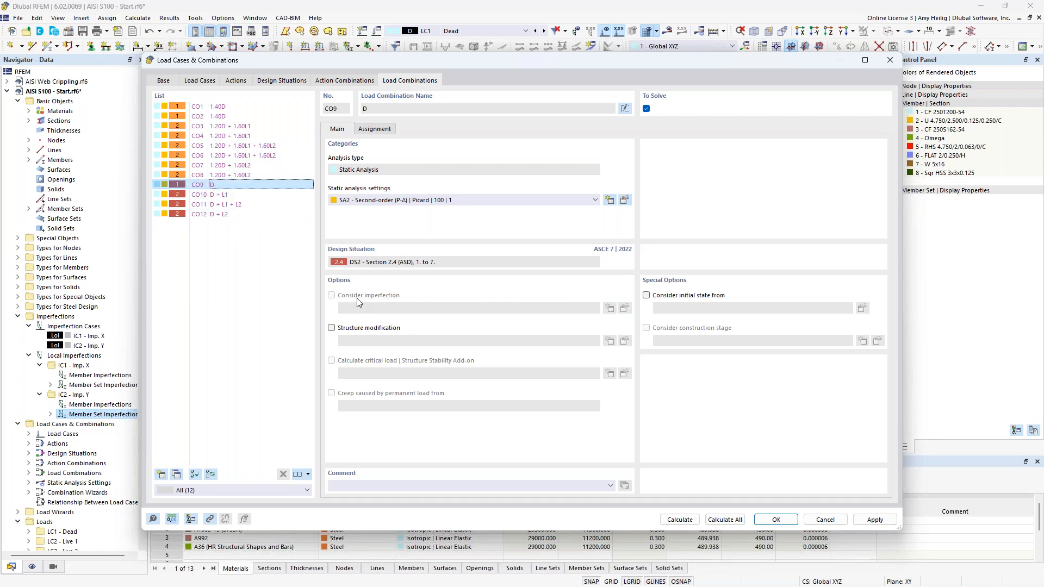
{"action": "left_click", "coordinate": [237, 195]}
{"action": "left_click", "coordinate": [237, 205]}
{"action": "left_click", "coordinate": [235, 215]}
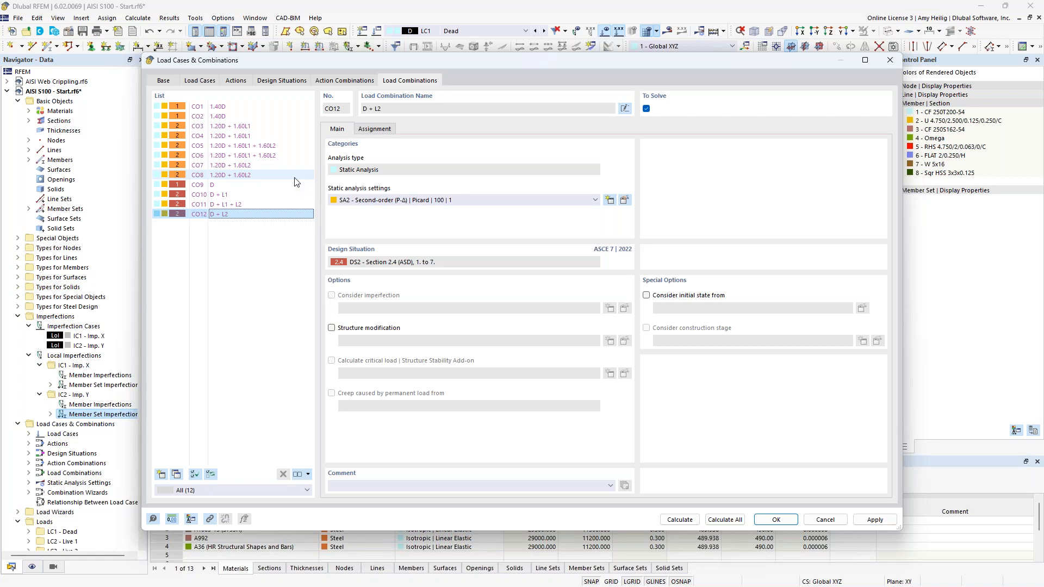
- Enable structure modification in combination wizard 1 of design situation DS1 and start a new structure modification
{"action": "left_click", "coordinate": [280, 80]}
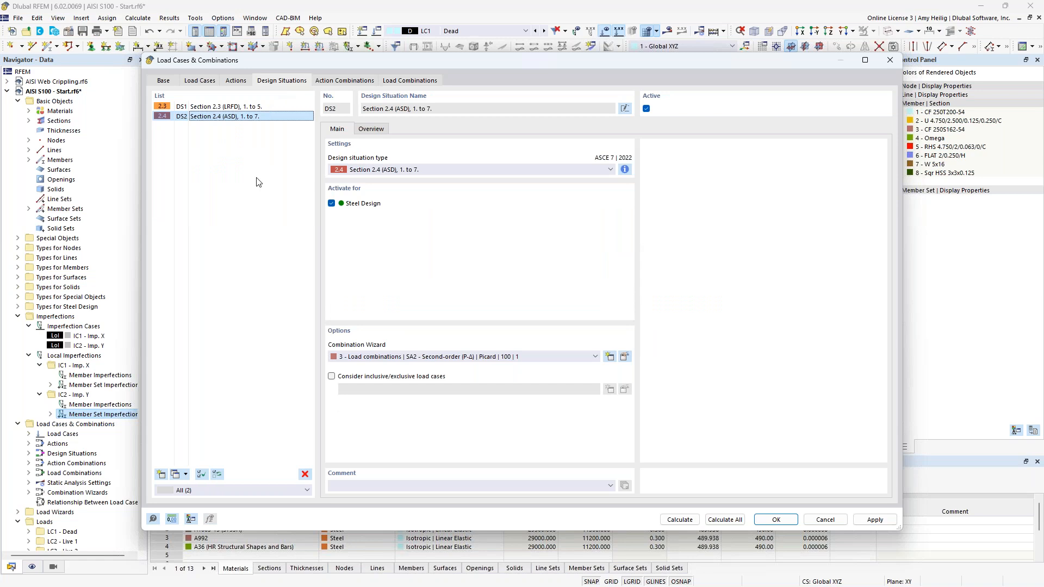
{"action": "left_click", "coordinate": [249, 107]}
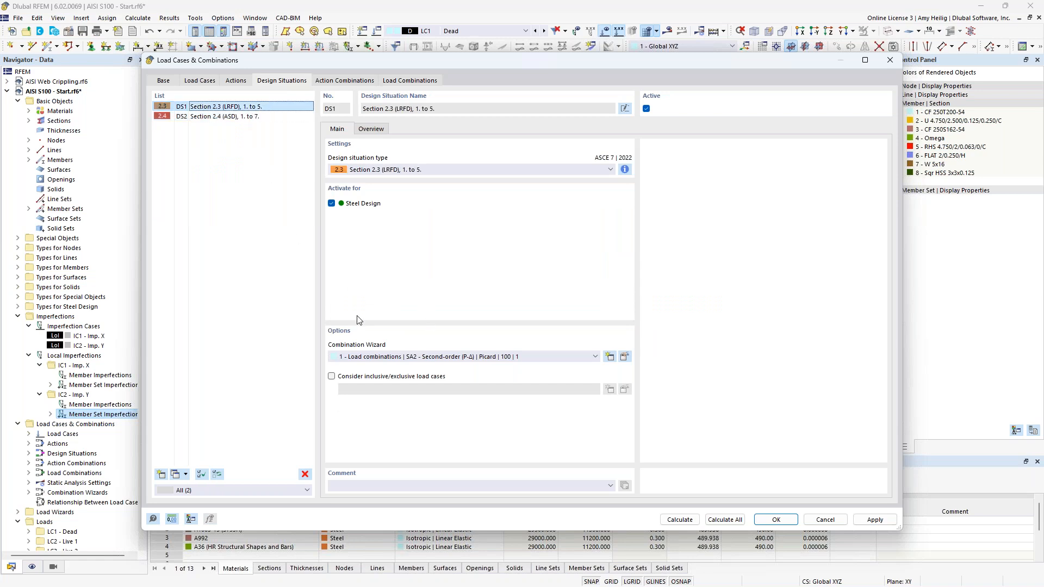
{"action": "left_click", "coordinate": [623, 356]}
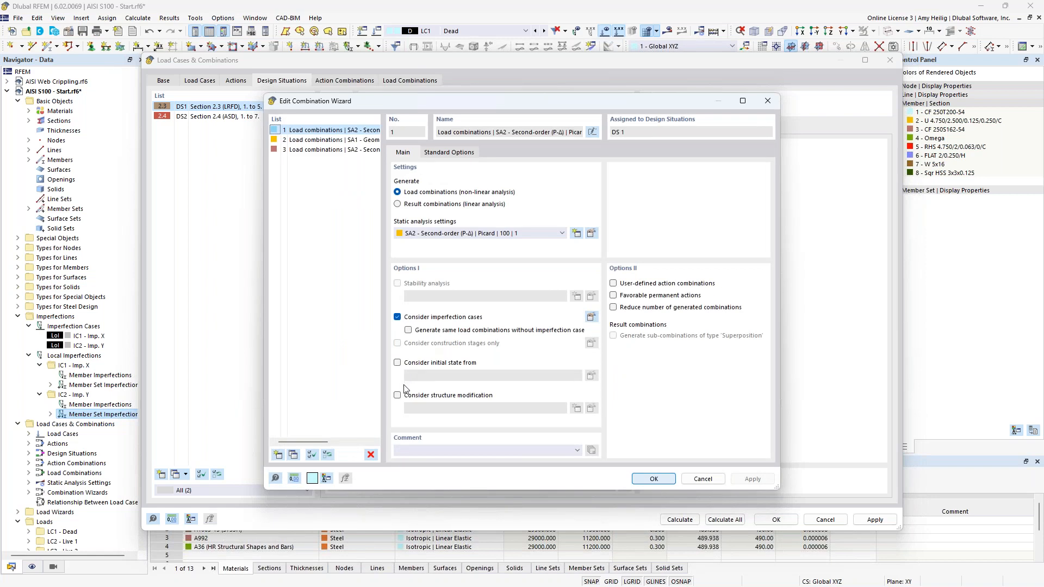
{"action": "left_click", "coordinate": [397, 398]}
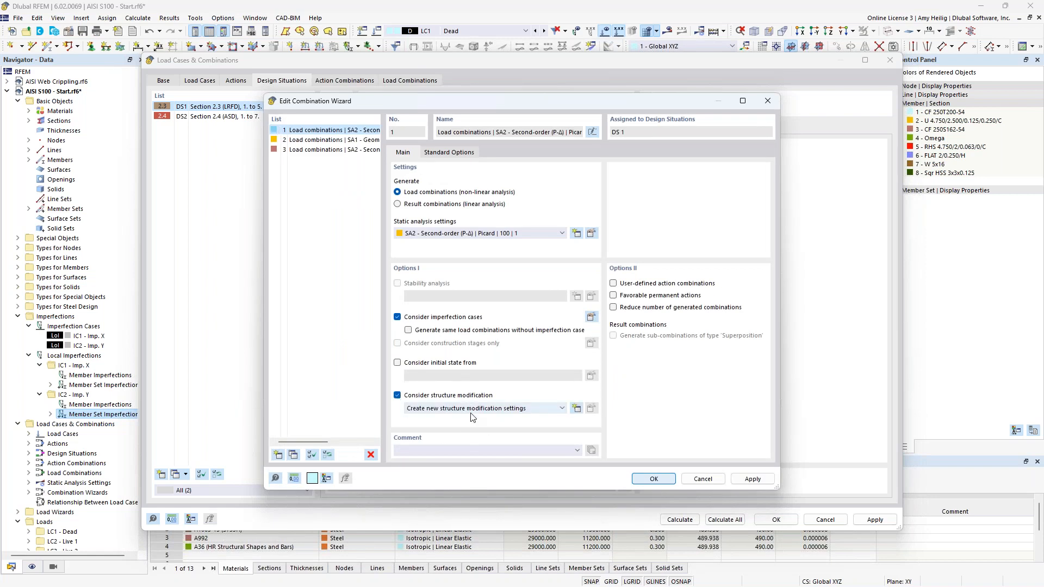
{"action": "left_click", "coordinate": [577, 409]}
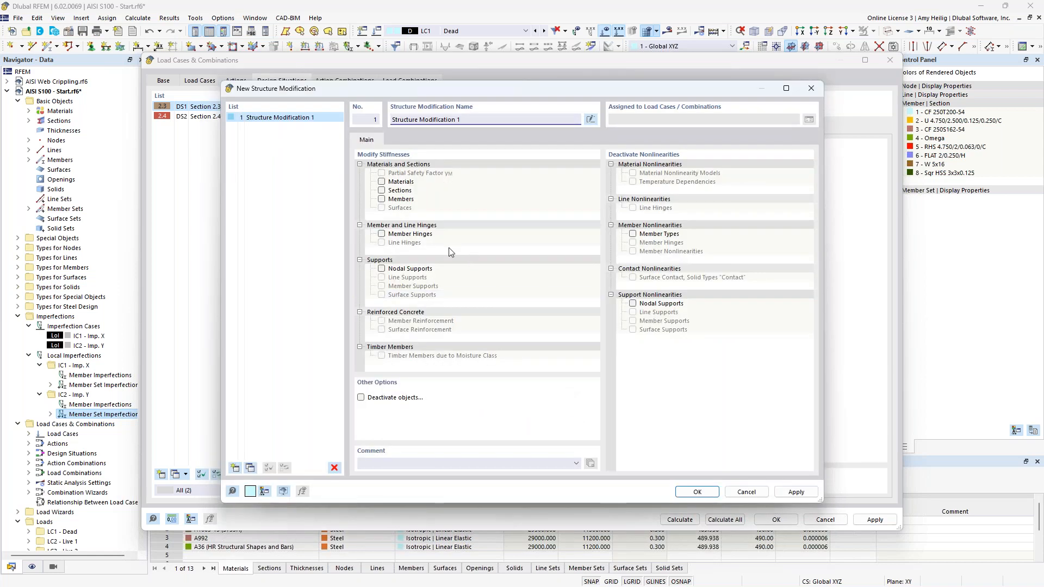
- Activate member stiffness changes in Structure Modification 1 and create a member stiffness modification of type AISI S100-16 C1.1.1.3 | Steel Structures
{"action": "left_click", "coordinate": [381, 199]}
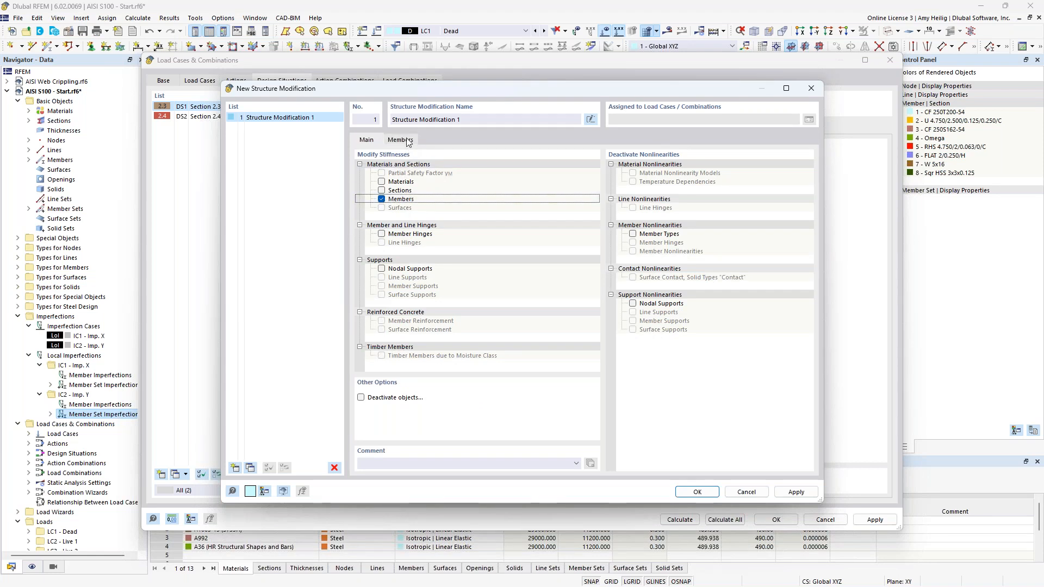
{"action": "left_click", "coordinate": [407, 140]}
{"action": "left_click", "coordinate": [463, 177]}
{"action": "left_click", "coordinate": [501, 178]}
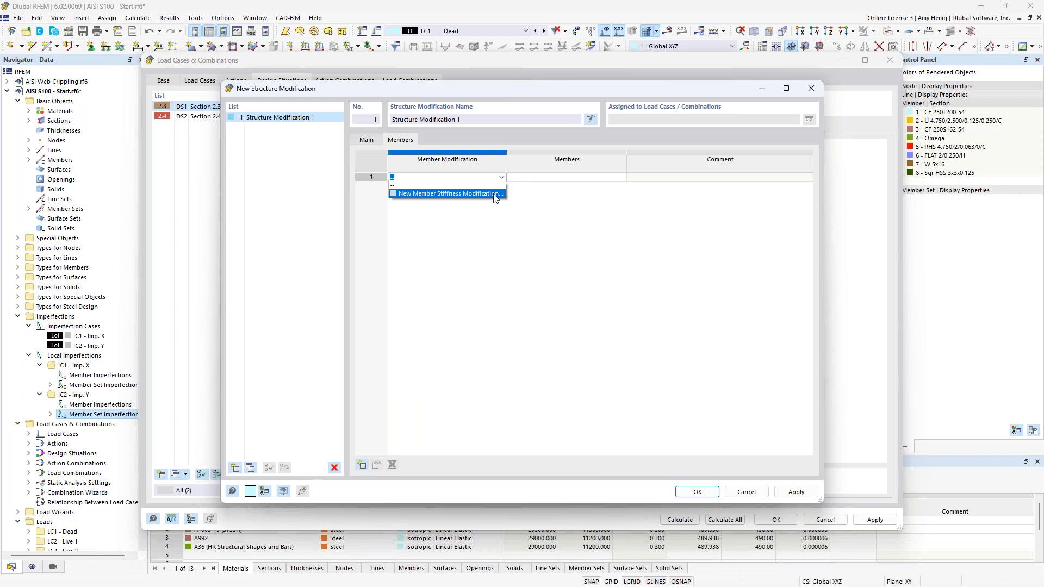
{"action": "left_click", "coordinate": [495, 194]}
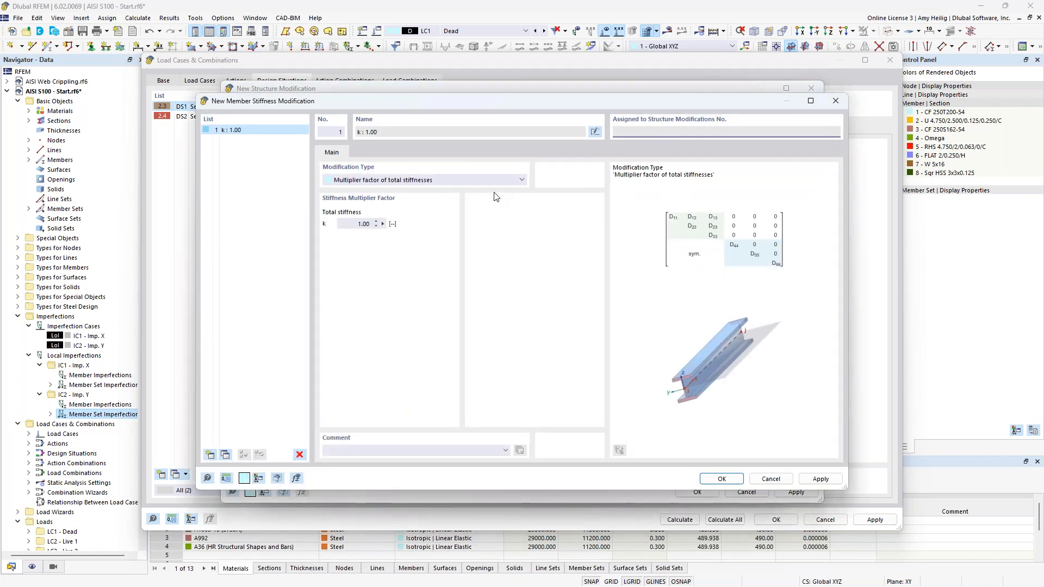
{"action": "left_click", "coordinate": [497, 181]}
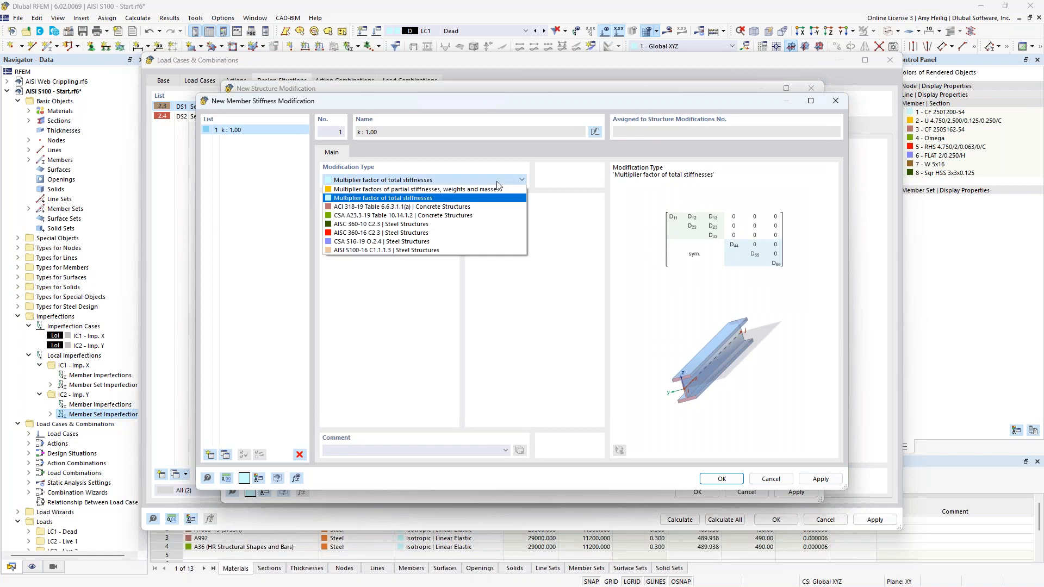
{"action": "left_click", "coordinate": [457, 249]}
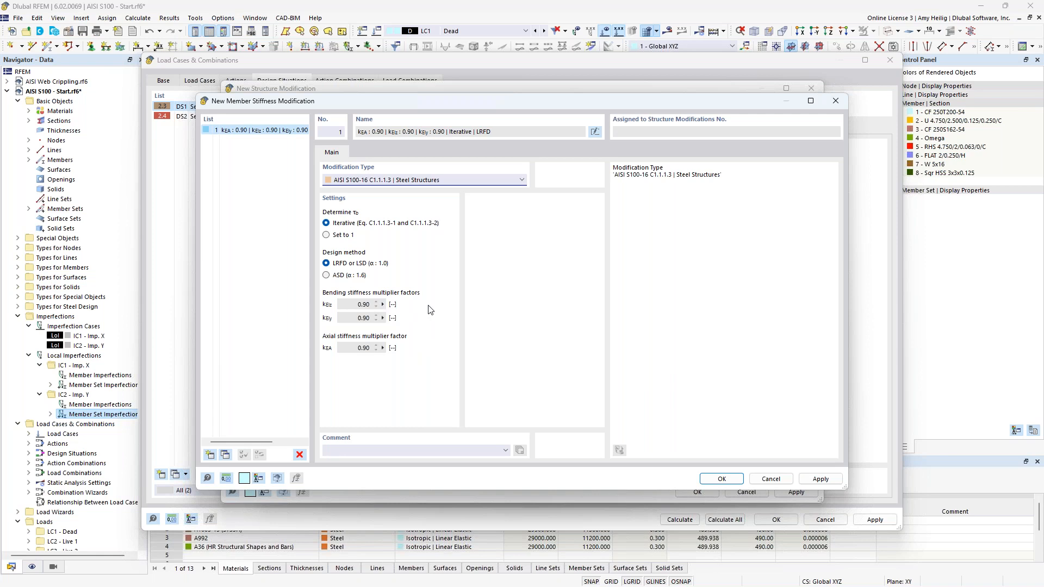
{"action": "left_click", "coordinate": [722, 479]}
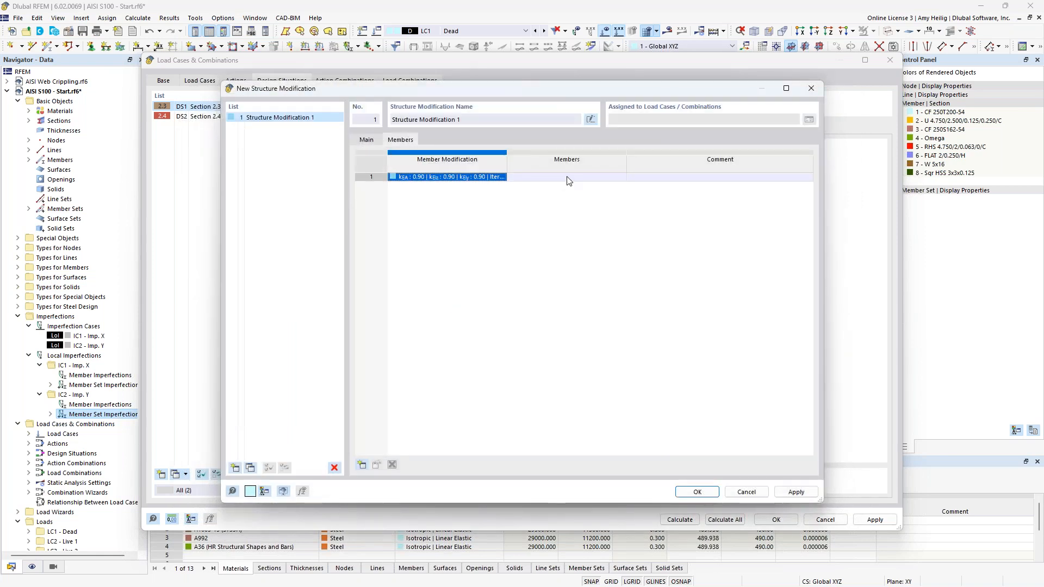
- Apply the member stiffness modification to all members, and confirm the structure modification and combination wizard settings
{"action": "left_click", "coordinate": [567, 177]}
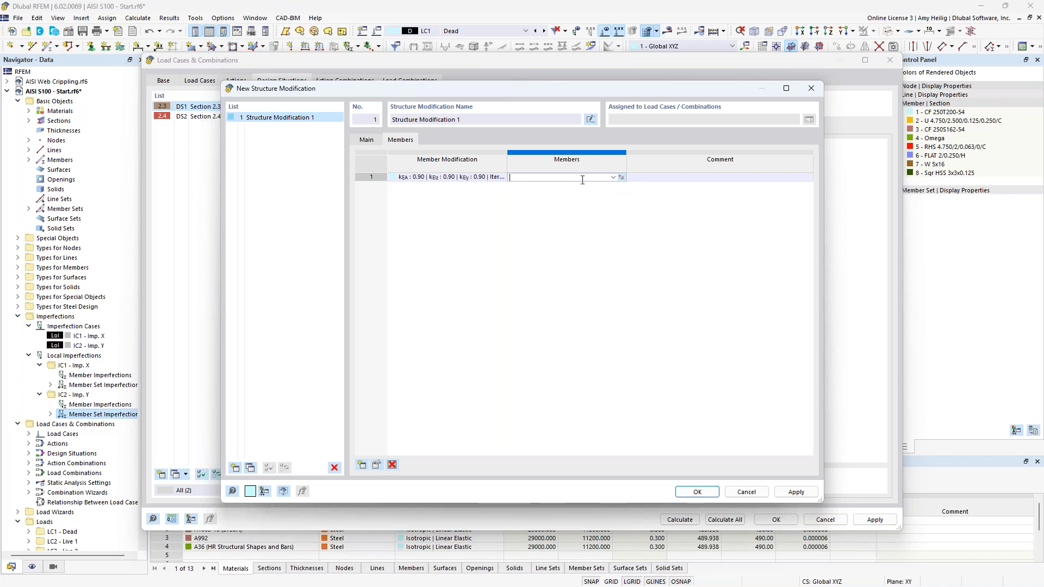
{"action": "left_click", "coordinate": [612, 177]}
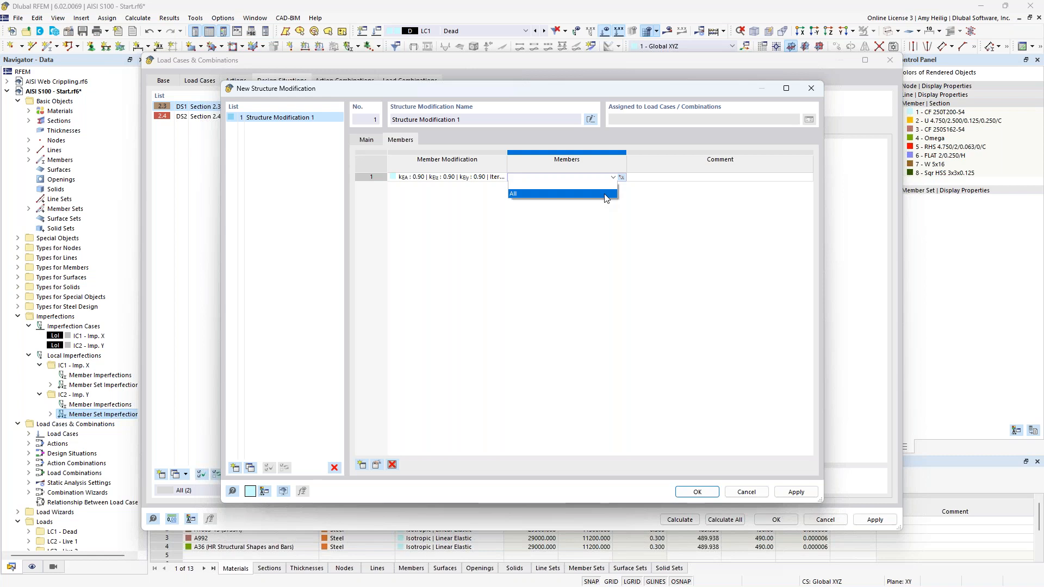
{"action": "left_click", "coordinate": [607, 194]}
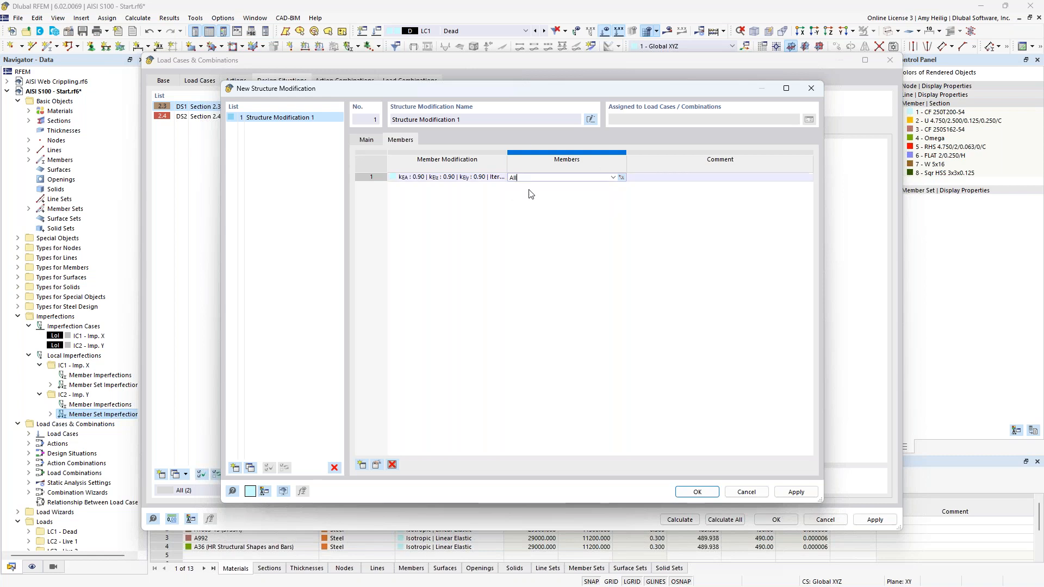
{"action": "left_click", "coordinate": [698, 492]}
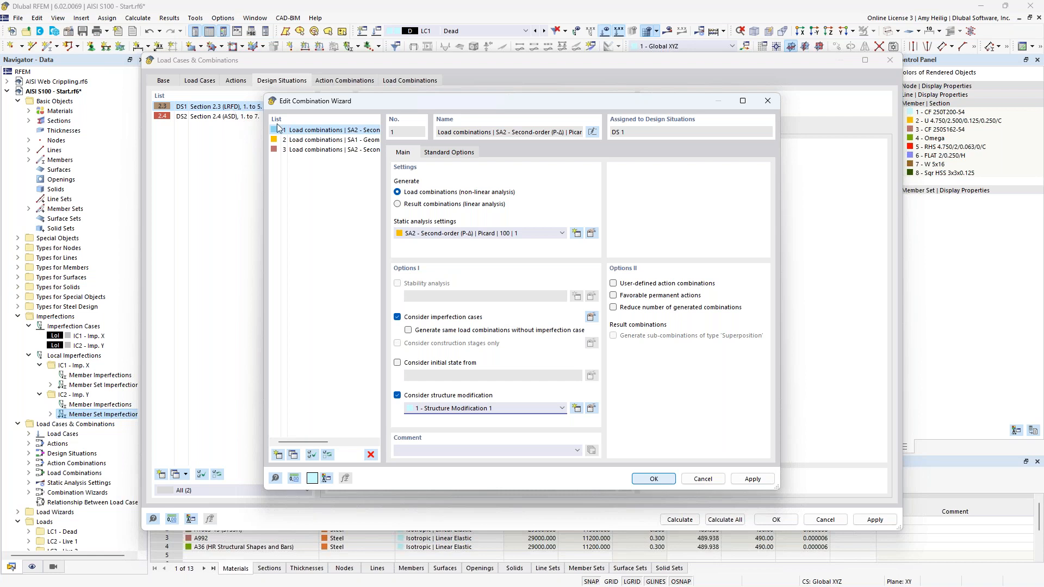
{"action": "left_click", "coordinate": [315, 150]}
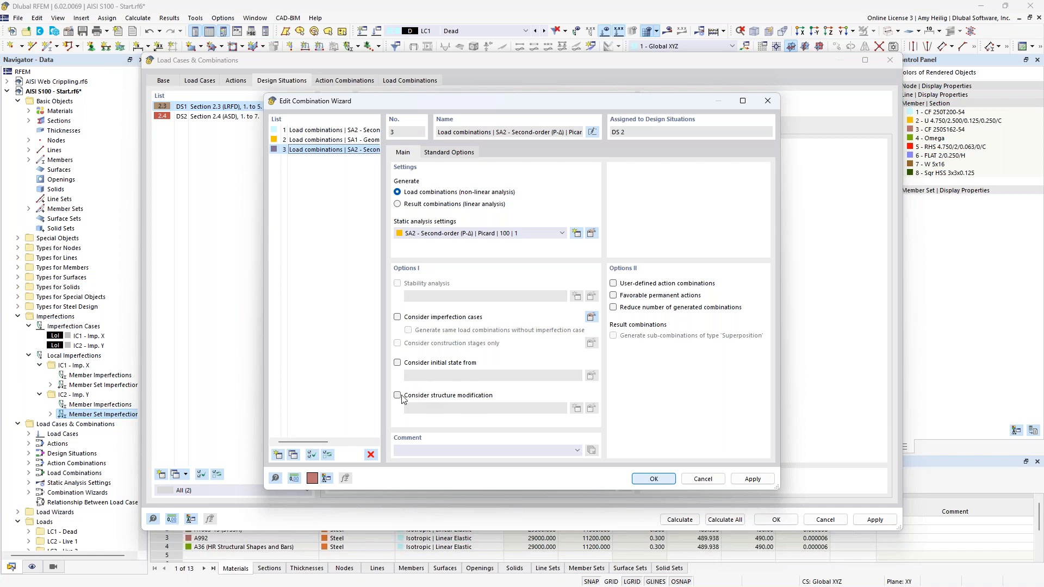
{"action": "left_click", "coordinate": [651, 478]}
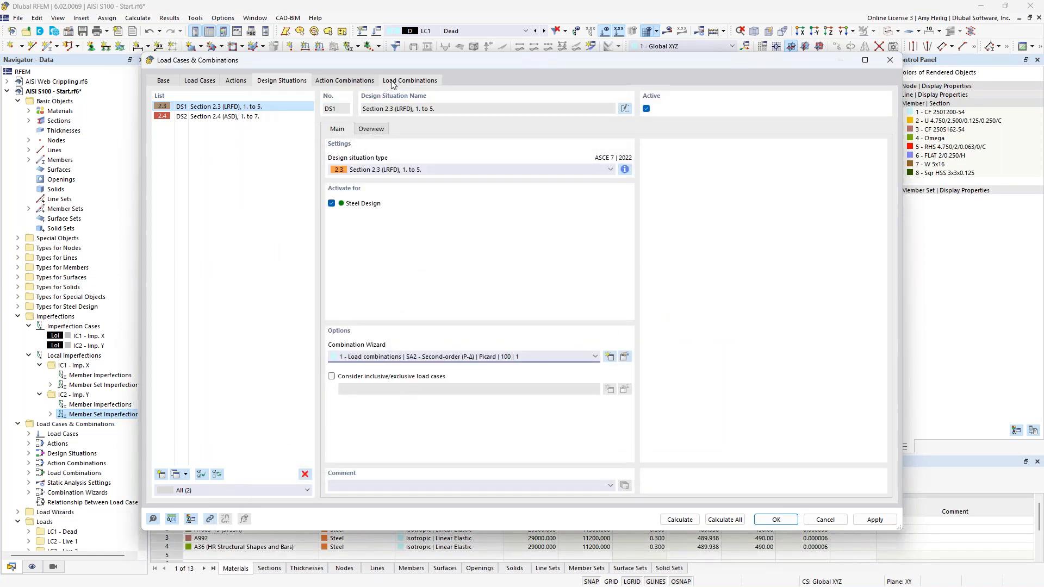
- Check whether a structure modification is assigned in load combinations CO1 to CO3, CO9 and CO10
{"action": "left_click", "coordinate": [392, 82]}
{"action": "left_click", "coordinate": [259, 108]}
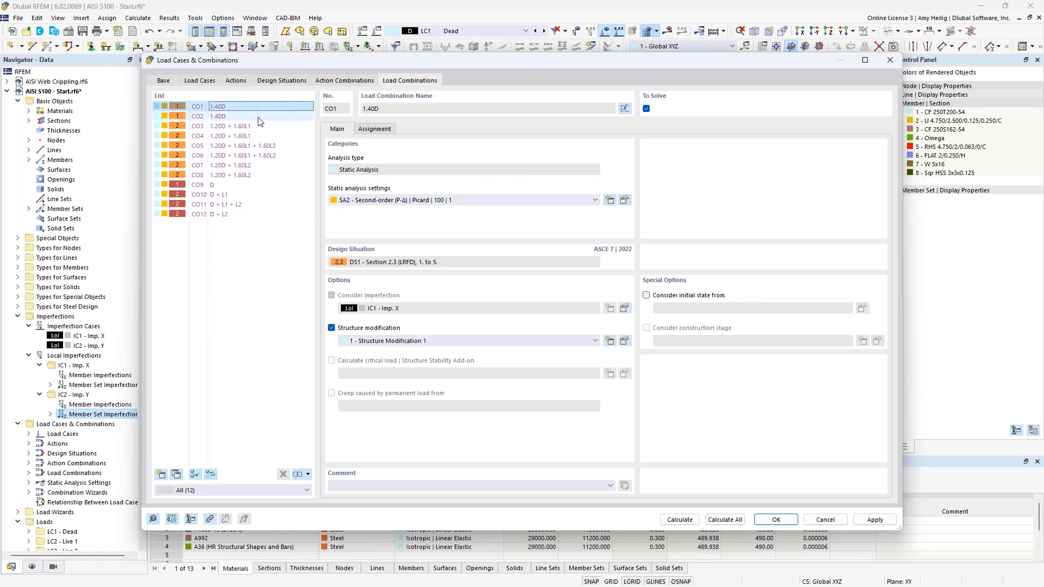
{"action": "left_click", "coordinate": [259, 116]}
{"action": "left_click", "coordinate": [257, 126]}
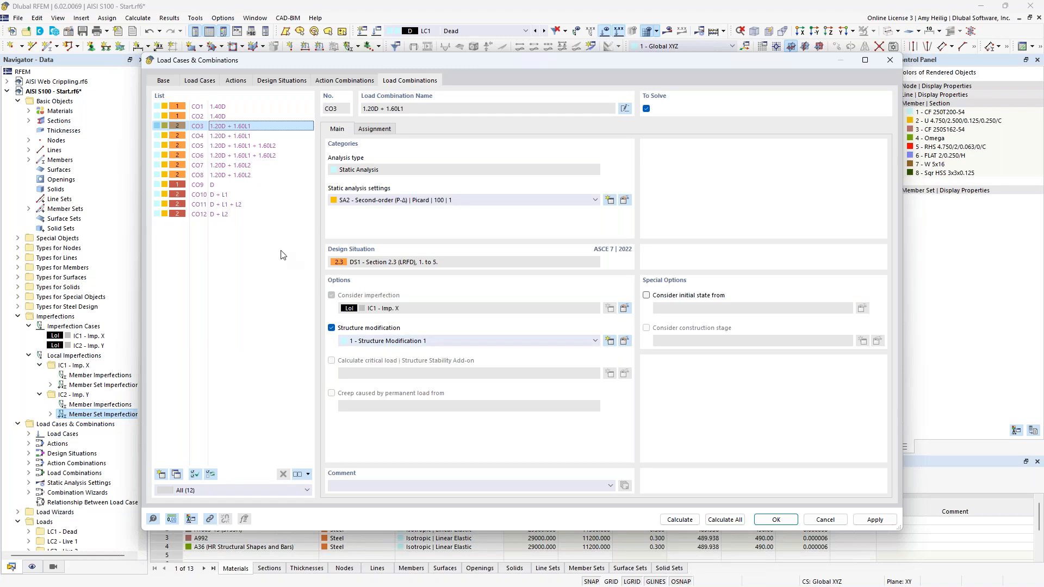
{"action": "left_click", "coordinate": [234, 185]}
{"action": "left_click", "coordinate": [237, 195]}
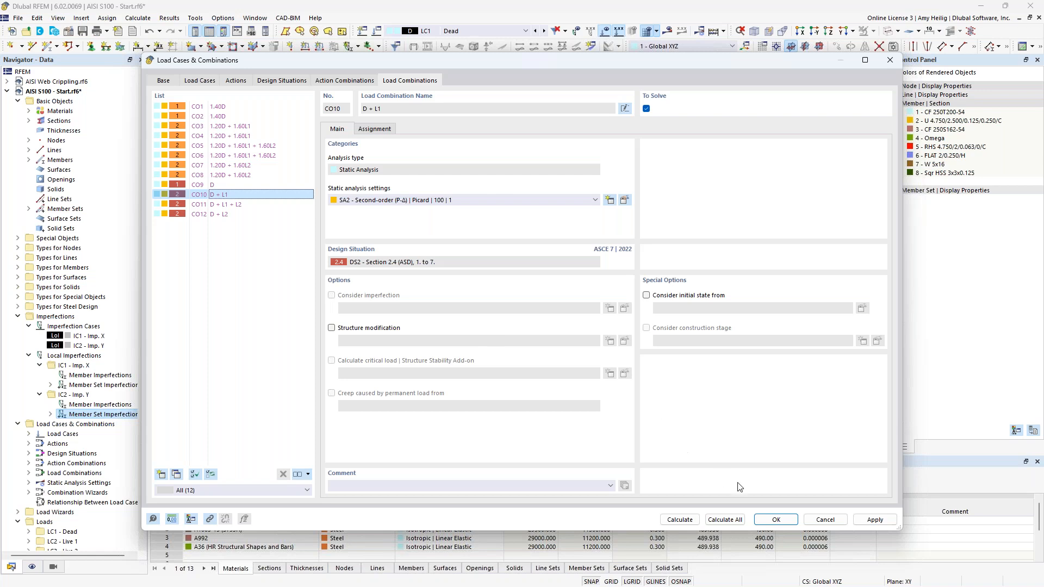
- Accept the load case and combination settings and hide the loads in the model view
{"action": "left_click", "coordinate": [774, 520]}
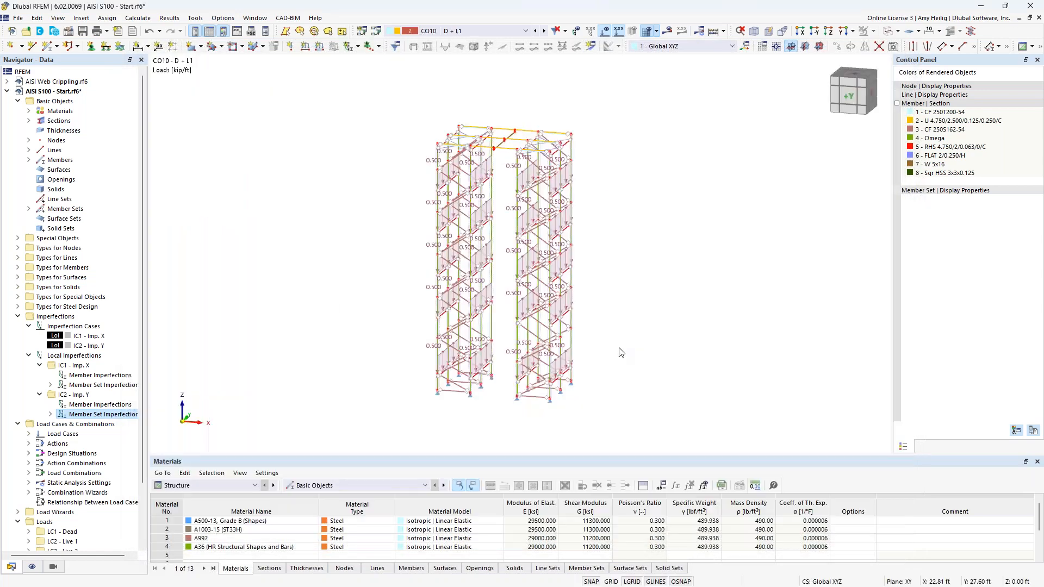
{"action": "left_click", "coordinate": [605, 31]}
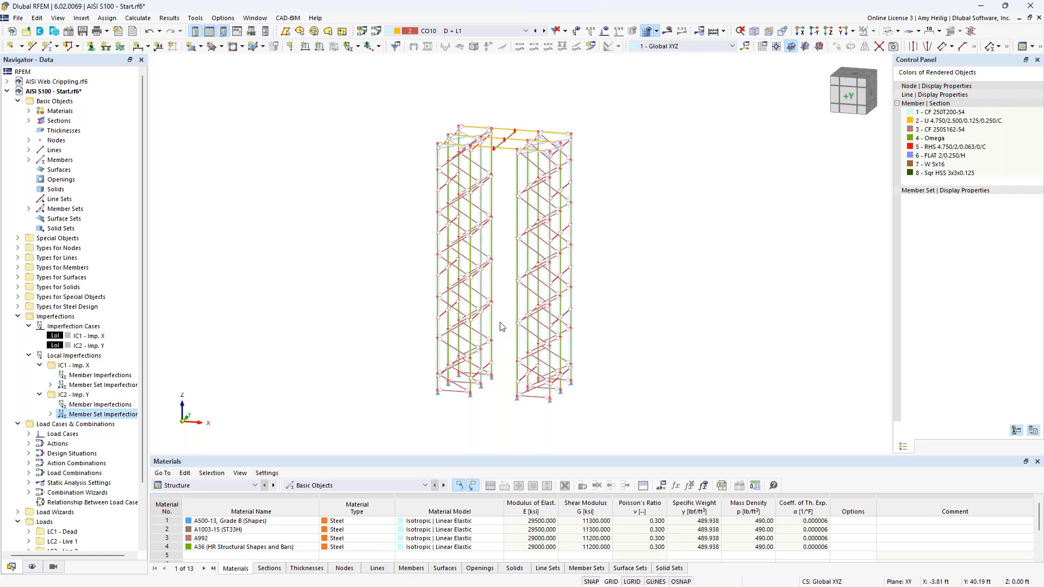
- Switch to the PowerPoint slide show and advance to the Member Buckling Behavior slide
{"action": "key", "text": "super+Tab"}
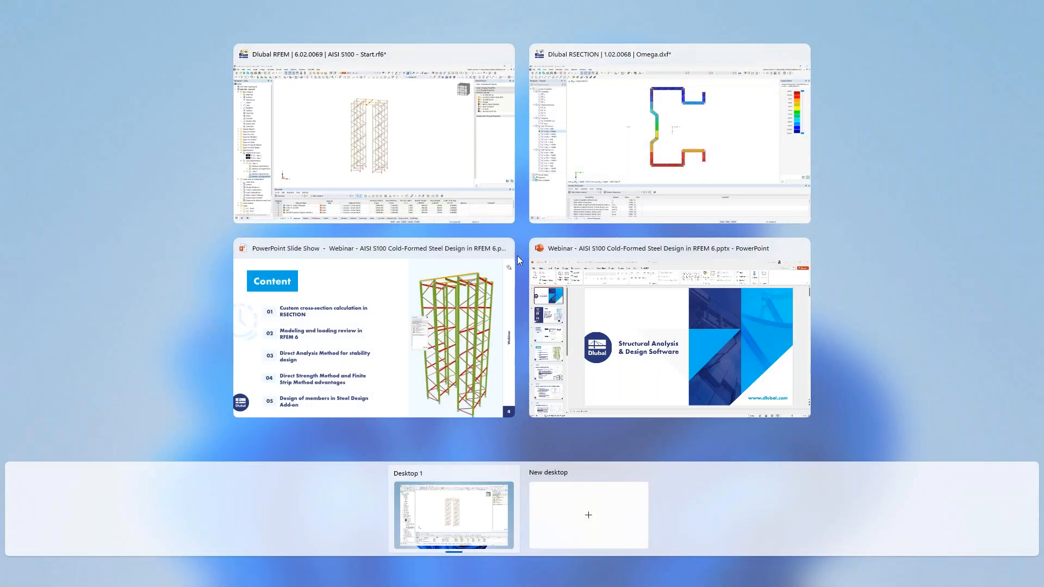
{"action": "left_click", "coordinate": [463, 311]}
{"action": "key", "text": "Right"}
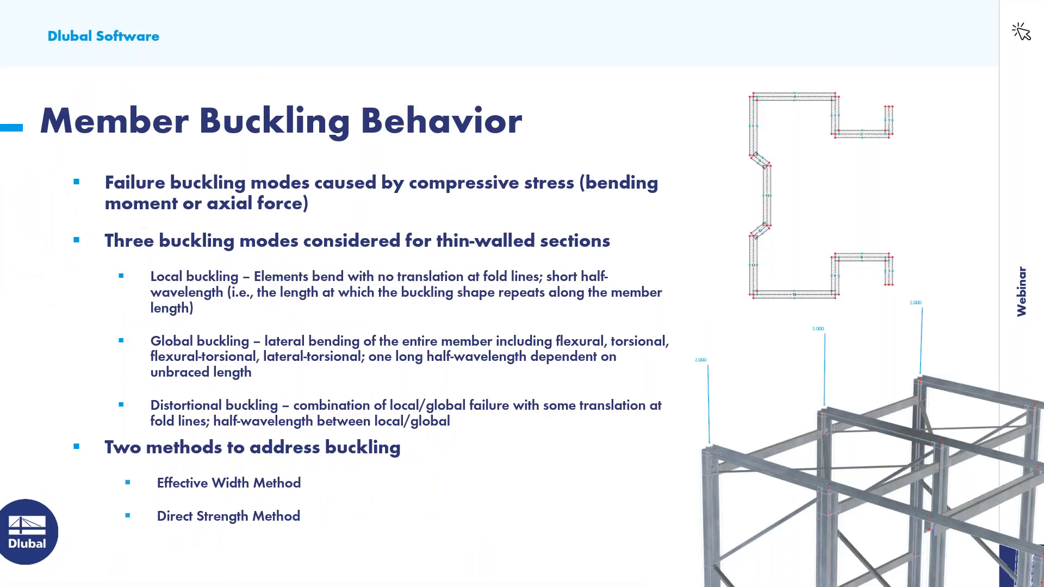
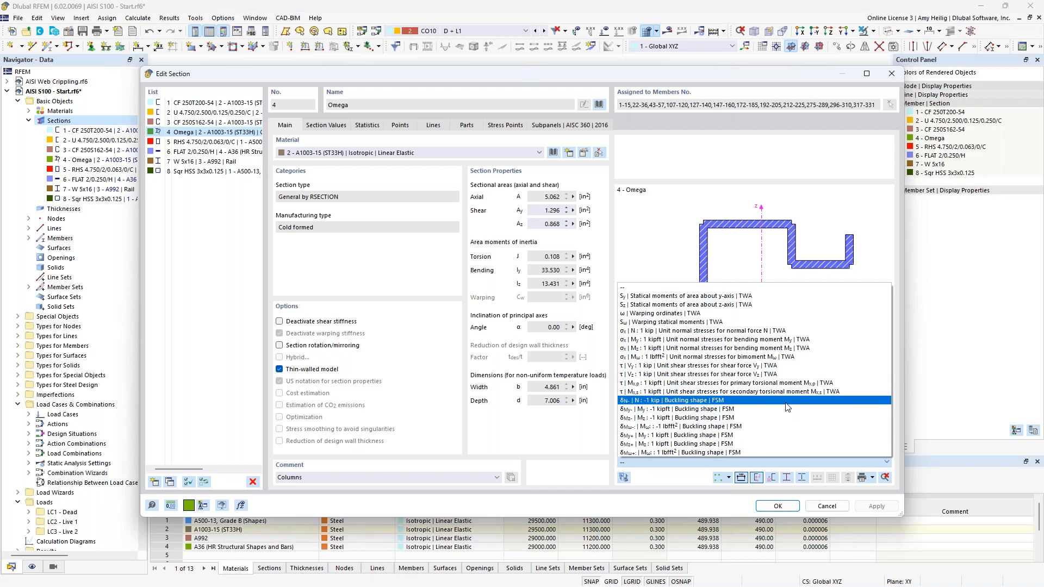
- Display the Omega section's FSM buckling shape for N: -1 kip and add the local, distortional and global curves to its diagram
{"action": "left_click", "coordinate": [785, 402]}
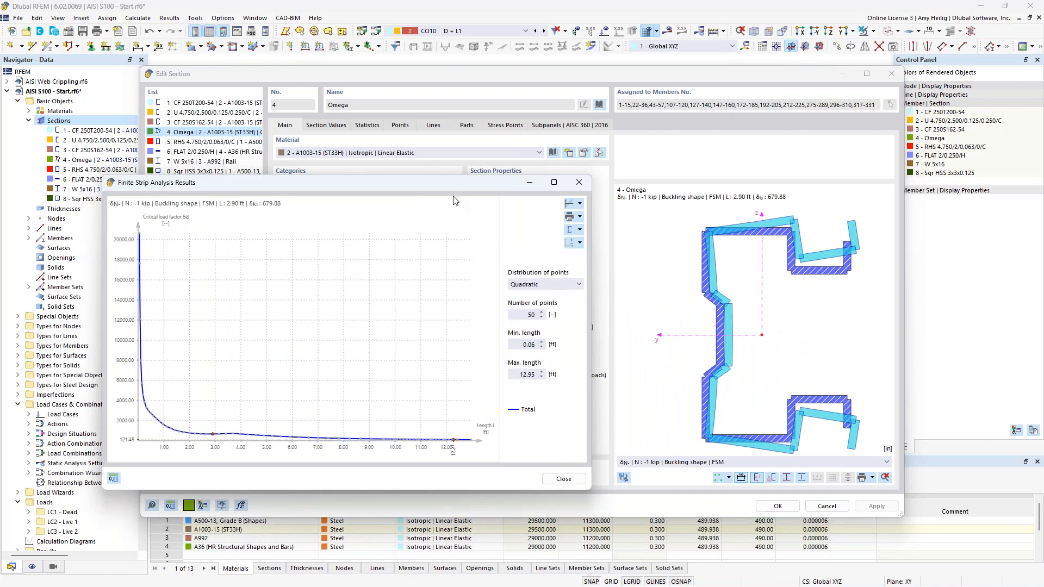
{"action": "left_click_drag", "start_coordinate": [477, 180], "coordinate": [570, 178]}
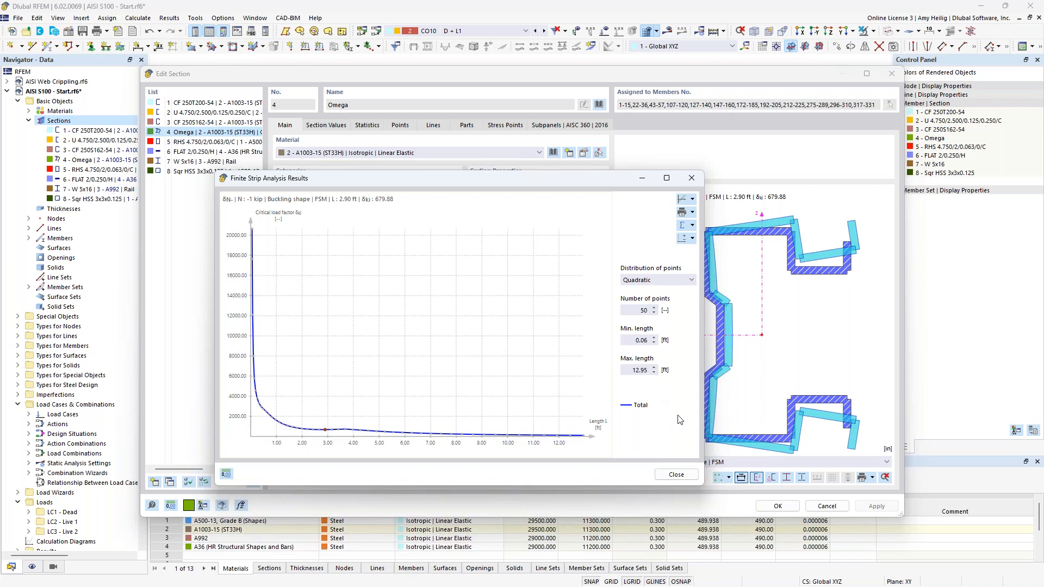
{"action": "left_click", "coordinate": [690, 225]}
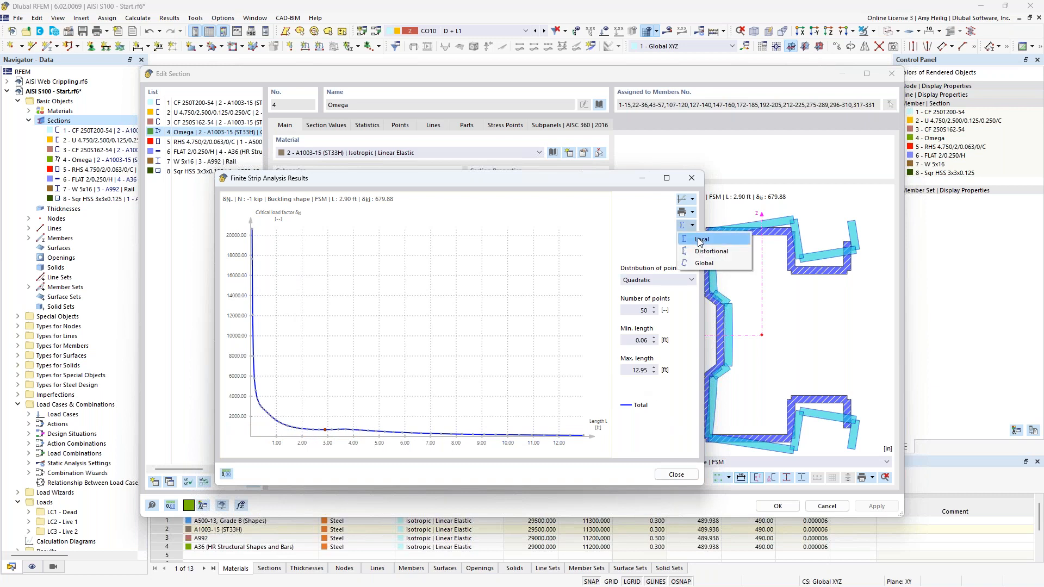
{"action": "left_click", "coordinate": [698, 240]}
{"action": "left_click", "coordinate": [692, 226]}
{"action": "left_click", "coordinate": [709, 239]}
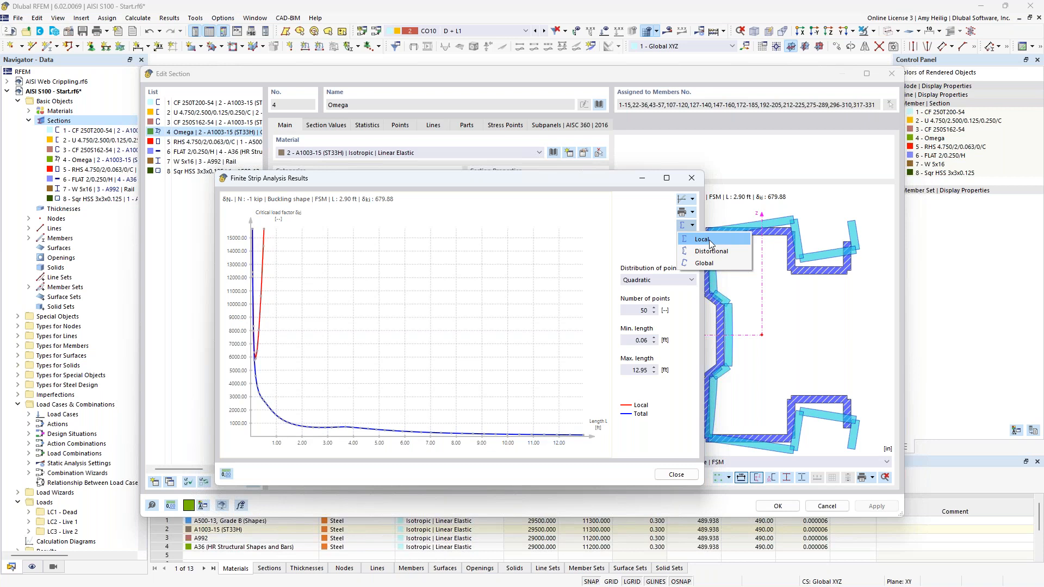
{"action": "left_click", "coordinate": [712, 252]}
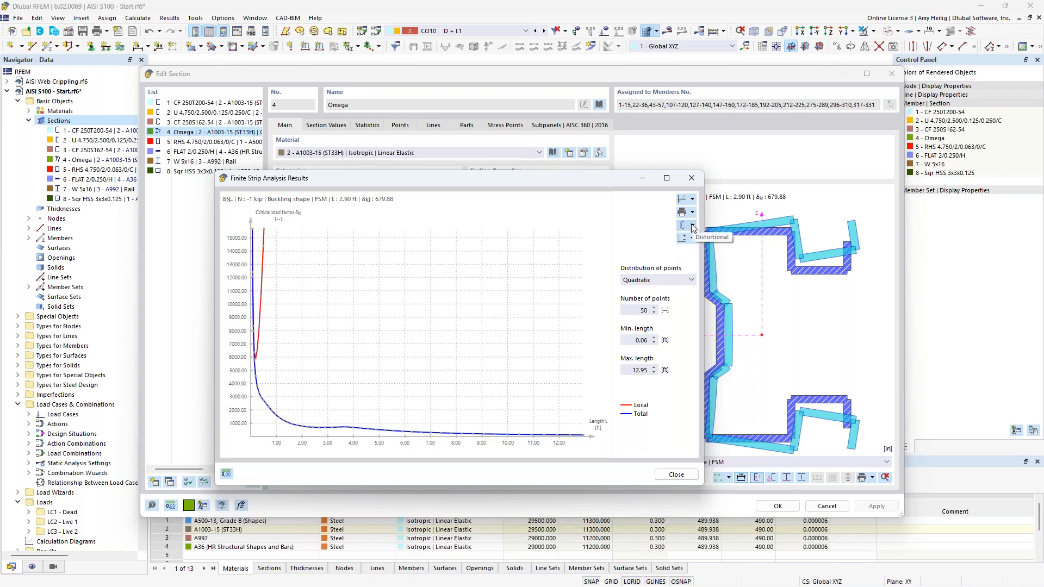
{"action": "left_click", "coordinate": [693, 226]}
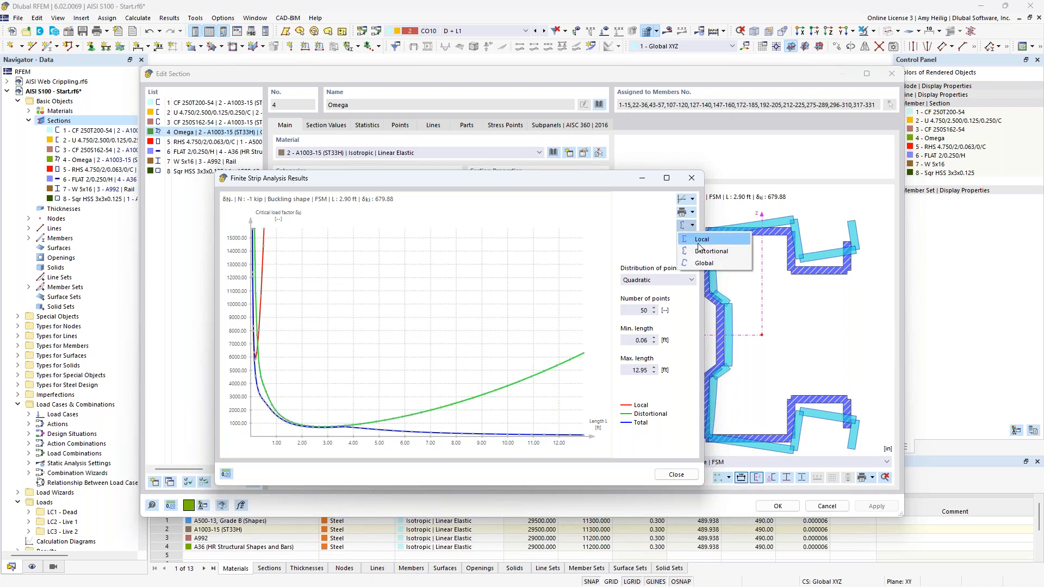
{"action": "left_click", "coordinate": [702, 263]}
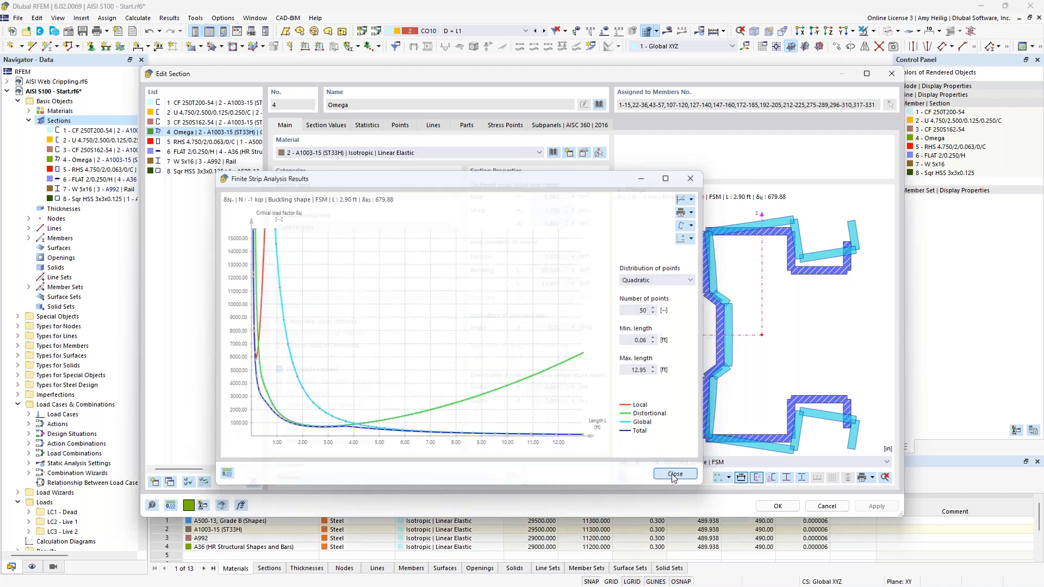
- Leave the finite strip results and the Omega section's settings without saving, and collapse the section list in the navigator
{"action": "left_click", "coordinate": [674, 476]}
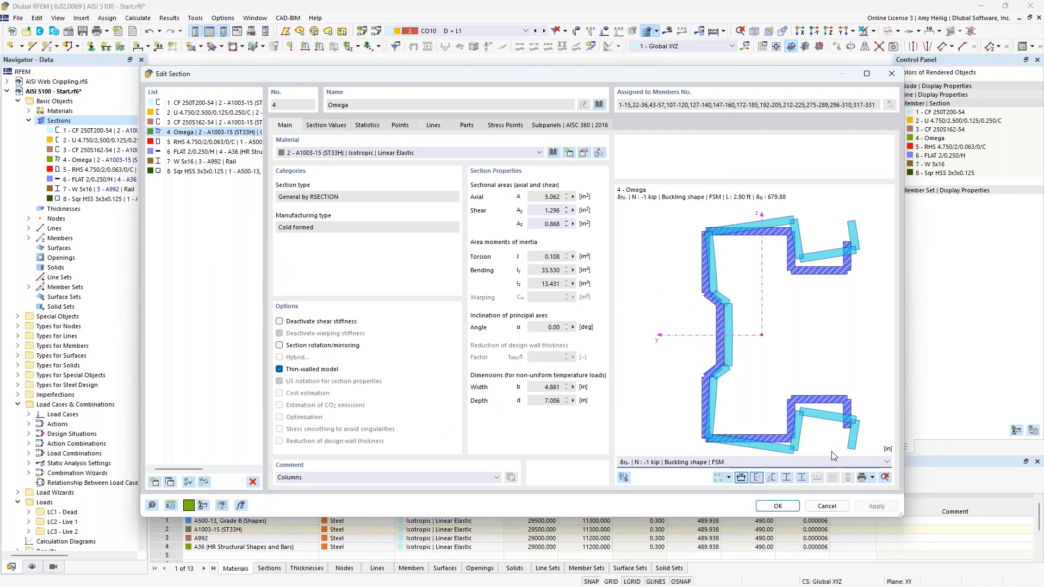
{"action": "left_click", "coordinate": [827, 506]}
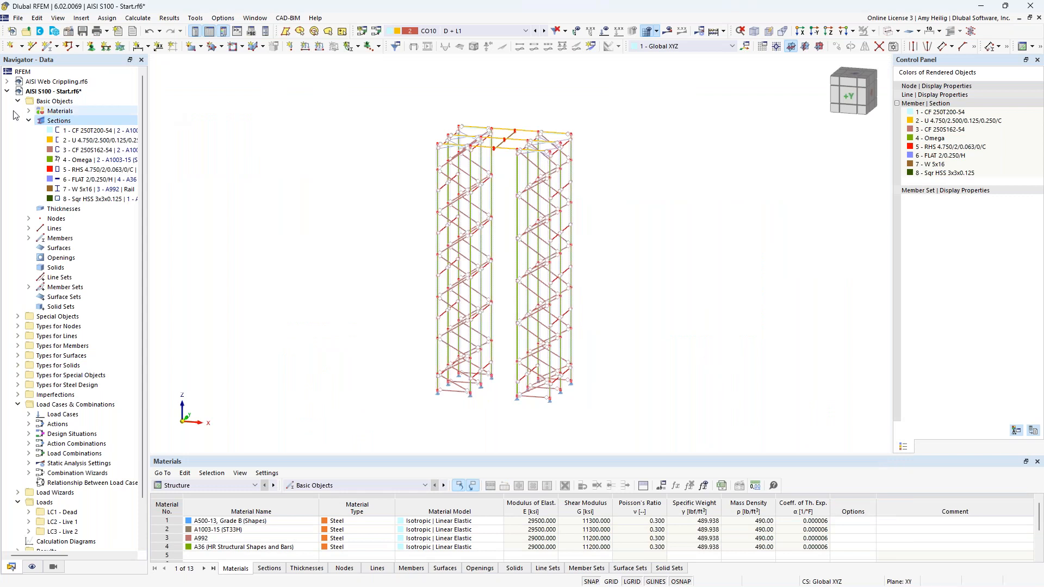
{"action": "left_click", "coordinate": [29, 121]}
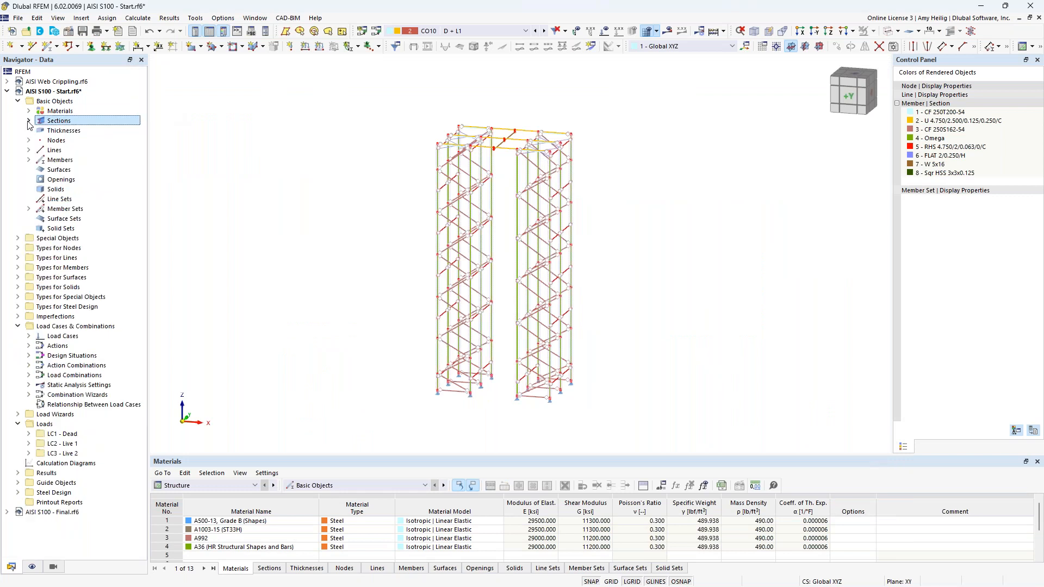
- Isolate the members with section RHS 4.750/2/0.063/0/C, show the hidden objects in the background and render the model solid
{"action": "left_click", "coordinate": [61, 567]}
{"action": "left_click", "coordinate": [49, 485]}
{"action": "left_click", "coordinate": [49, 486]}
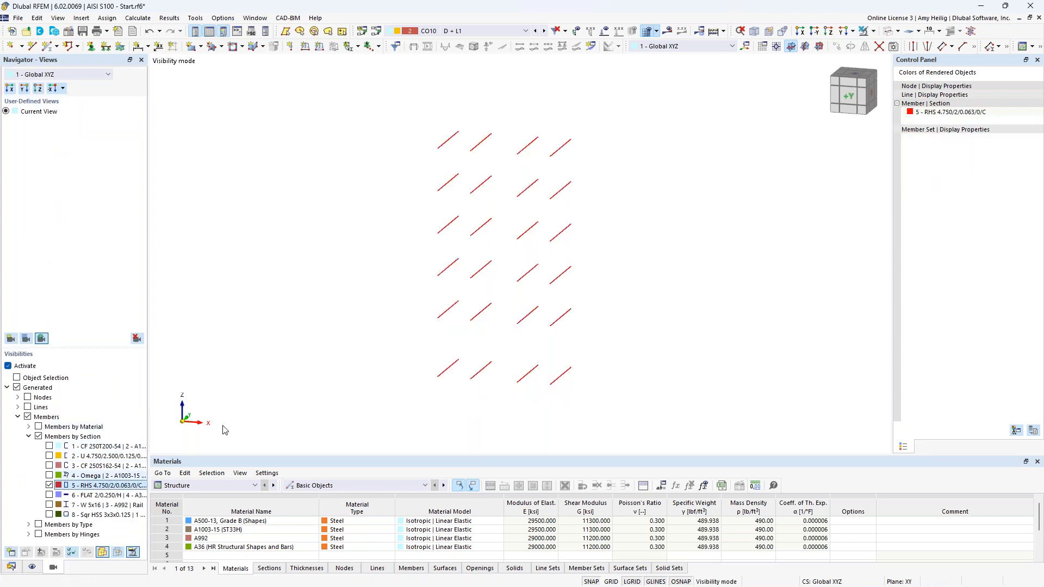
{"action": "right_click", "coordinate": [703, 167]}
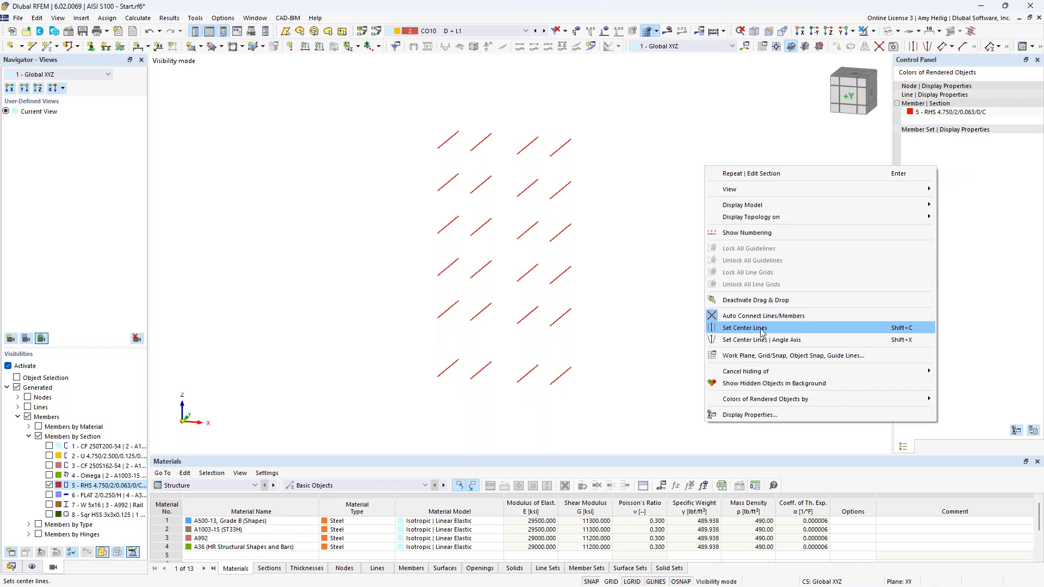
{"action": "left_click", "coordinate": [761, 383]}
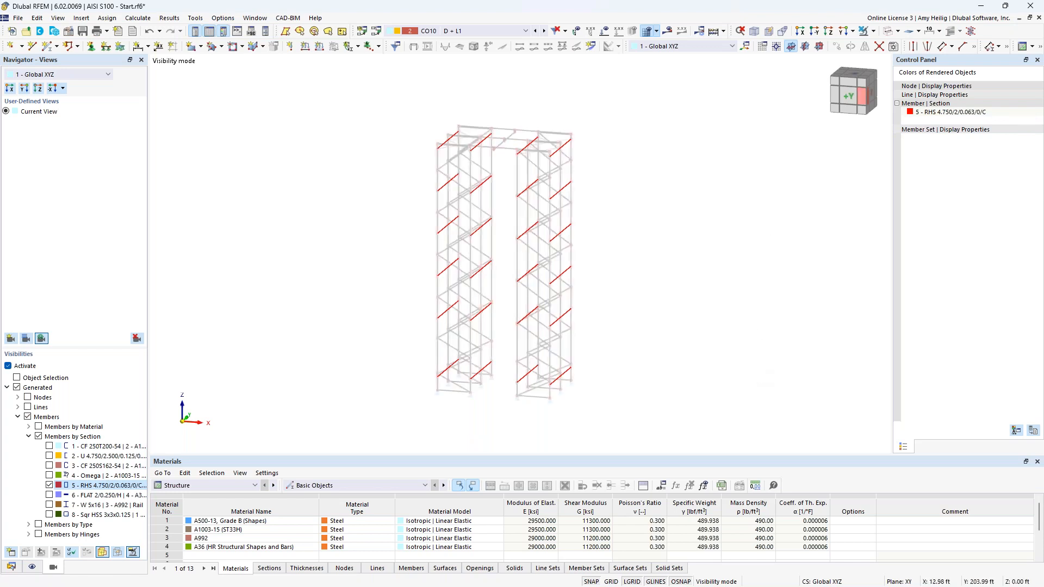
{"action": "left_click", "coordinate": [887, 31]}
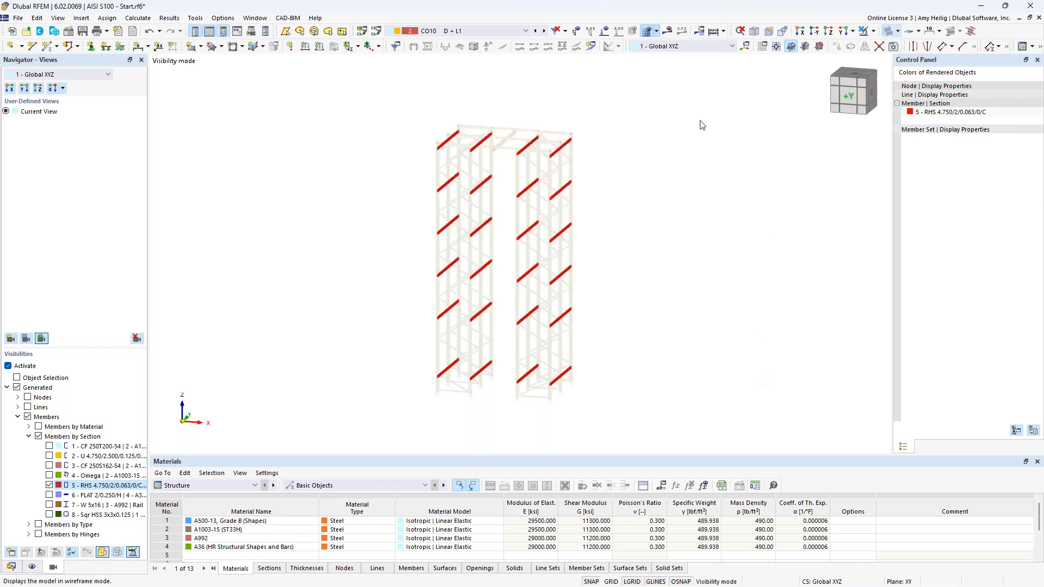
- Select all isolated RHS beams together, open them for editing and activate their design properties
{"action": "middle_click_drag", "start_coordinate": [567, 228], "coordinate": [541, 245], "text": "ctrl"}
{"action": "scroll", "coordinate": [532, 248], "scroll_direction": "up", "scroll_amount": 1}
{"action": "scroll", "coordinate": [531, 247], "scroll_direction": "up", "scroll_amount": 8}
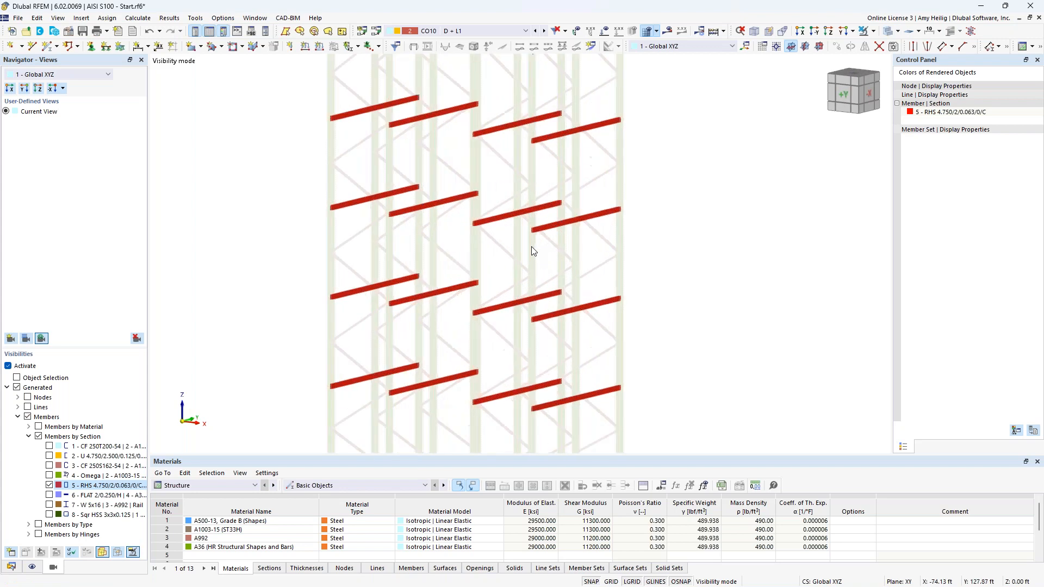
{"action": "scroll", "coordinate": [531, 248], "scroll_direction": "down", "scroll_amount": 1}
{"action": "mouse_move", "coordinate": [592, 246]}
{"action": "middle_mouse_down", "text": "ctrl"}
{"action": "mouse_move", "coordinate": [612, 266]}
{"action": "mouse_move", "coordinate": [591, 256]}
{"action": "middle_mouse_up", "text": "ctrl"}
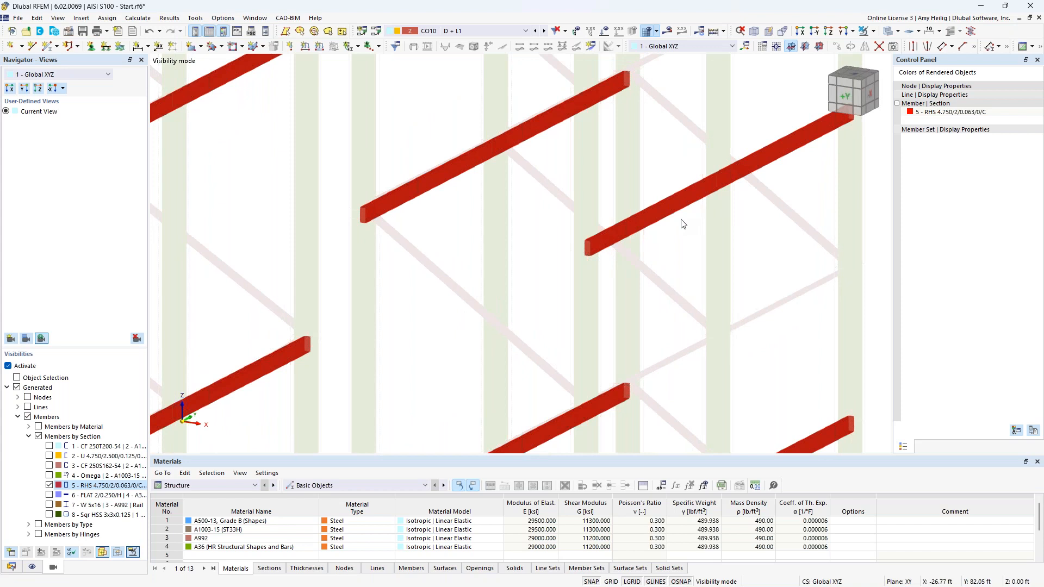
{"action": "scroll", "coordinate": [684, 224], "scroll_direction": "down", "scroll_amount": 10}
{"action": "middle_click_drag", "start_coordinate": [626, 221], "coordinate": [587, 226]}
{"action": "mouse_move", "coordinate": [678, 415]}
{"action": "left_mouse_down"}
{"action": "mouse_move", "coordinate": [625, 381]}
{"action": "mouse_move", "coordinate": [400, 94]}
{"action": "left_mouse_up"}
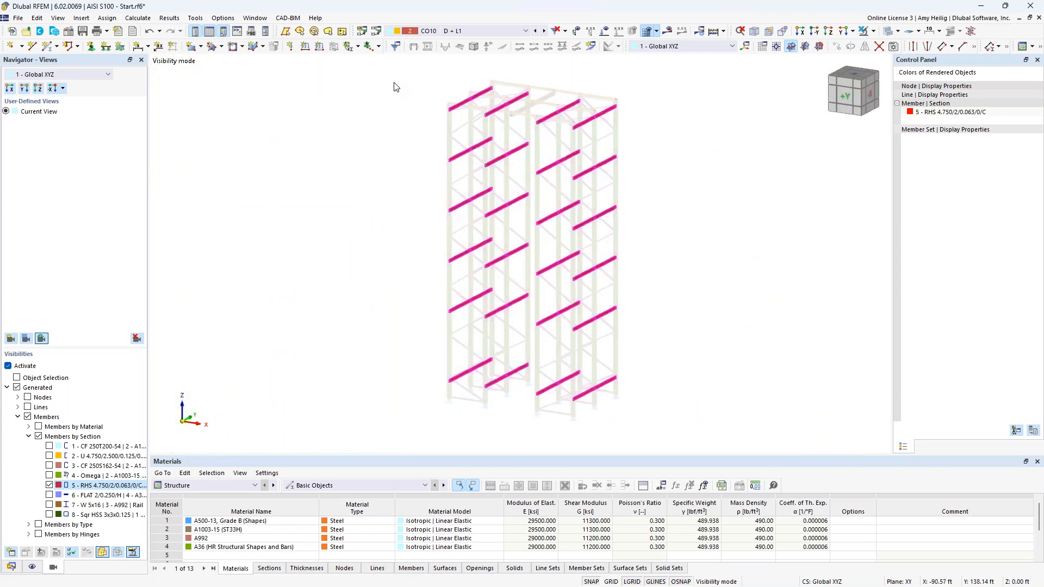
{"action": "double_click", "coordinate": [465, 108]}
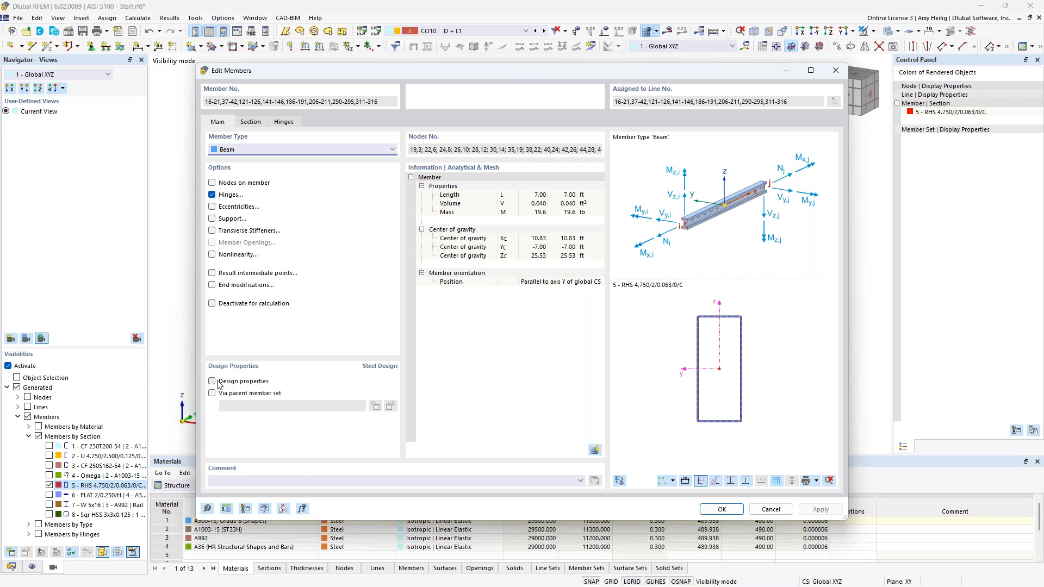
{"action": "left_click", "coordinate": [222, 383]}
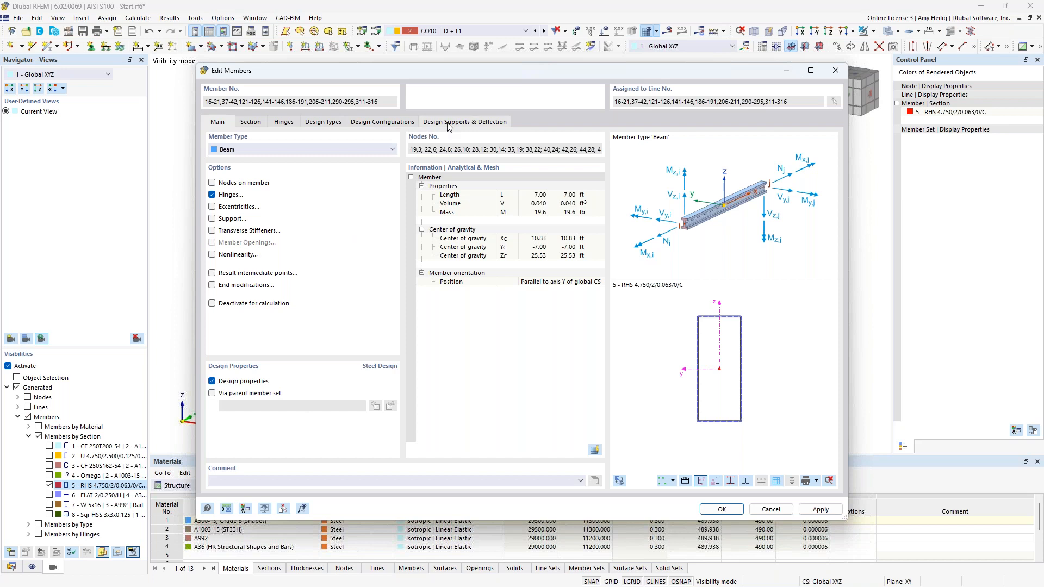
- Create a new effective lengths definition for the RHS beams according to AISI S100, previewing it on the model
{"action": "left_click", "coordinate": [324, 122]}
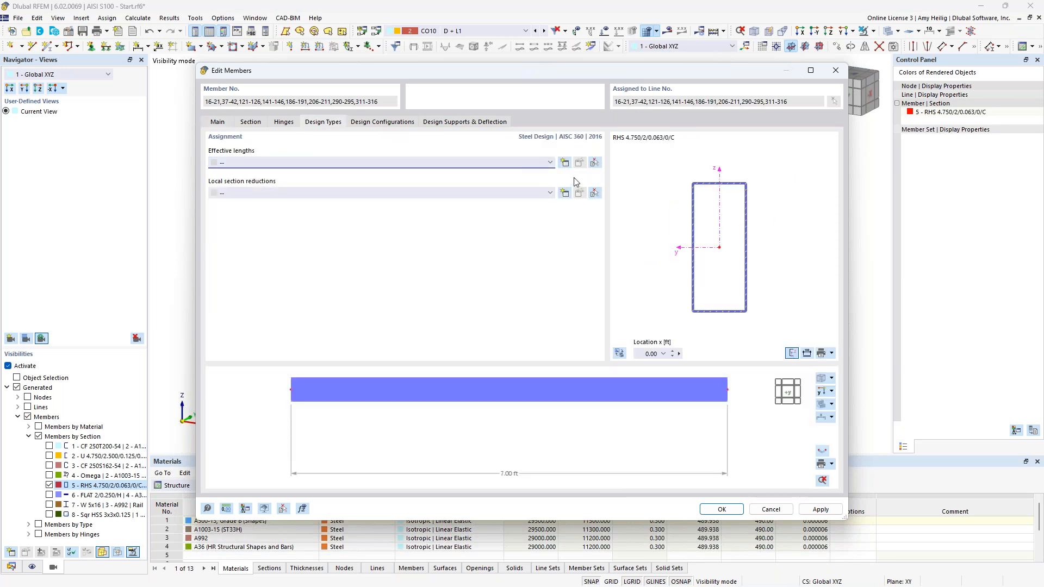
{"action": "left_click", "coordinate": [564, 163]}
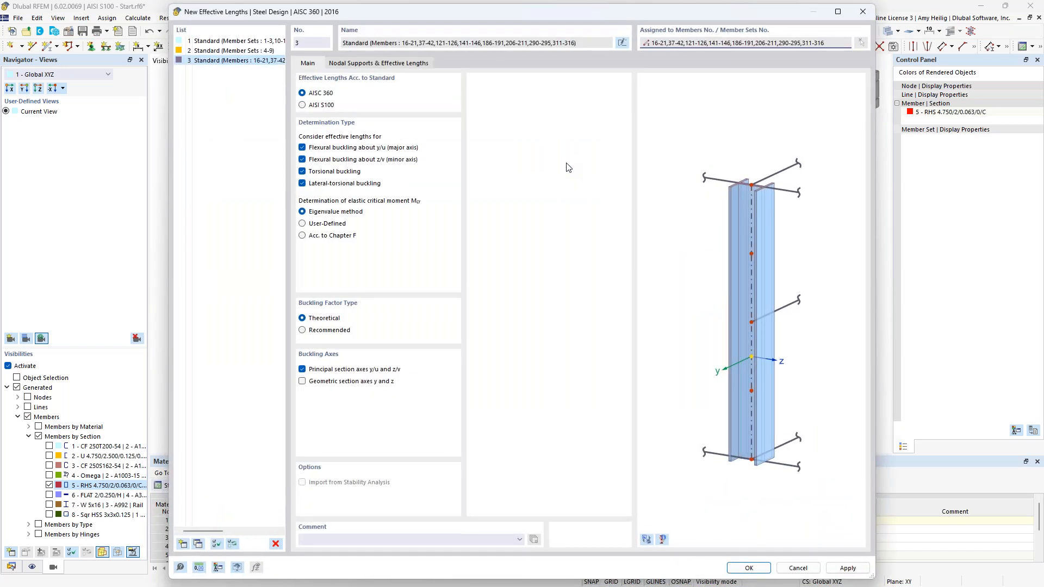
{"action": "left_click", "coordinate": [649, 537]}
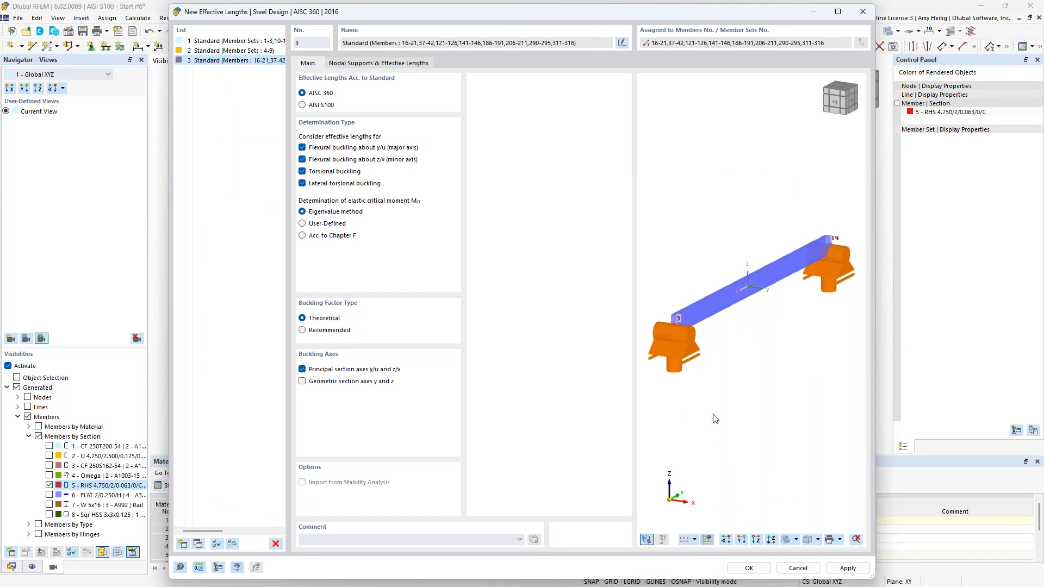
{"action": "scroll", "coordinate": [726, 331], "scroll_direction": "down", "scroll_amount": 2}
{"action": "scroll", "coordinate": [726, 331], "scroll_direction": "down", "scroll_amount": 3}
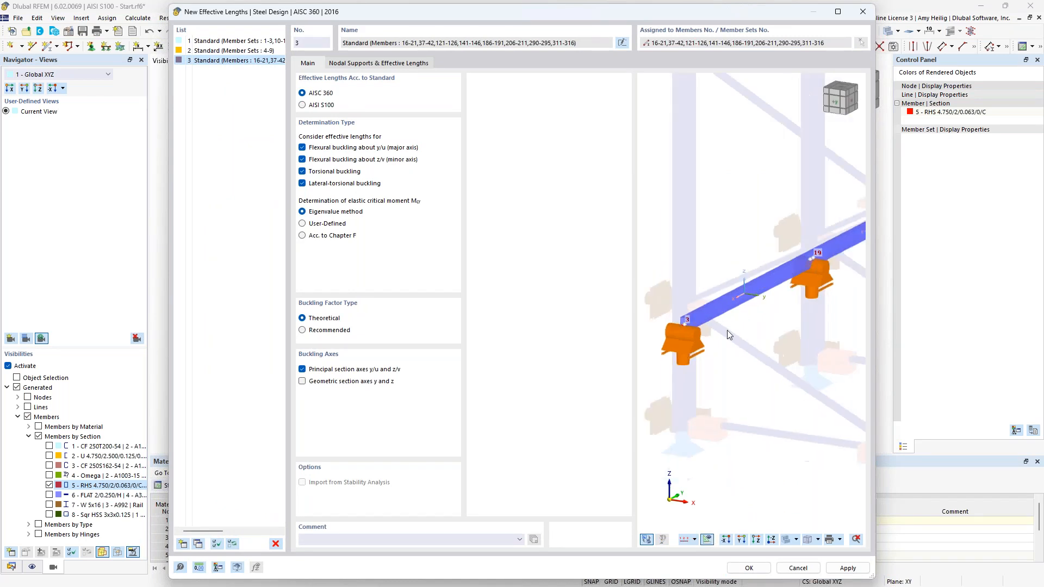
{"action": "middle_click_drag", "start_coordinate": [782, 342], "coordinate": [741, 364]}
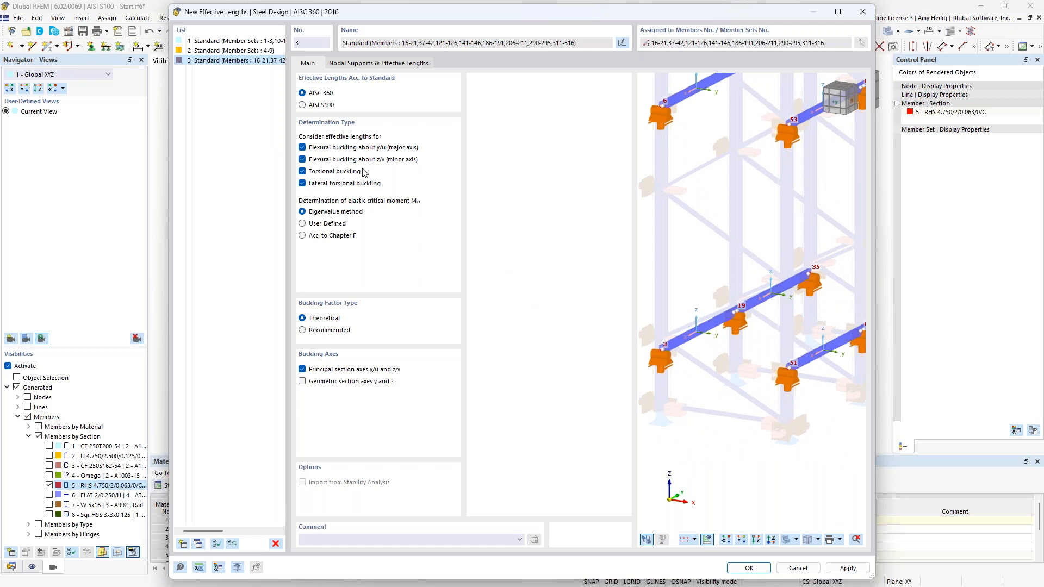
{"action": "left_click", "coordinate": [302, 105]}
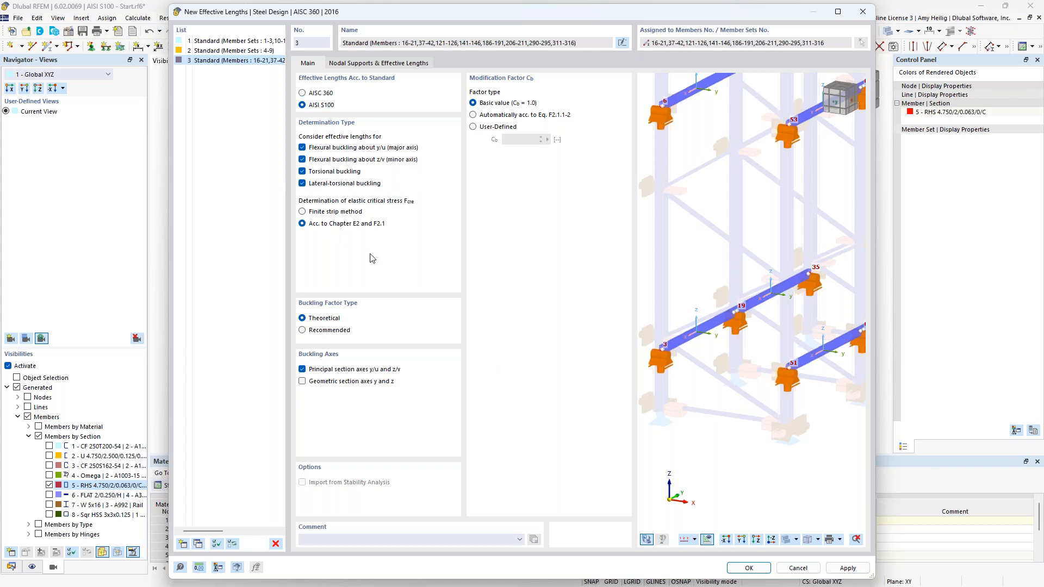
- Switch to the PowerPoint slide show and display the RFEM and Stability Design slide
{"action": "key", "text": "super+Tab"}
{"action": "left_click", "coordinate": [585, 189]}
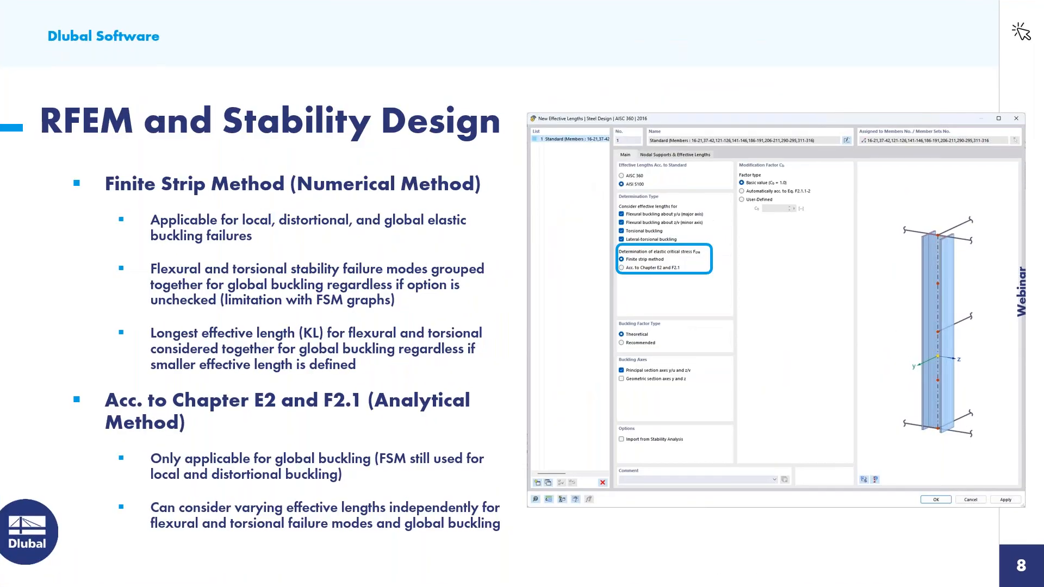
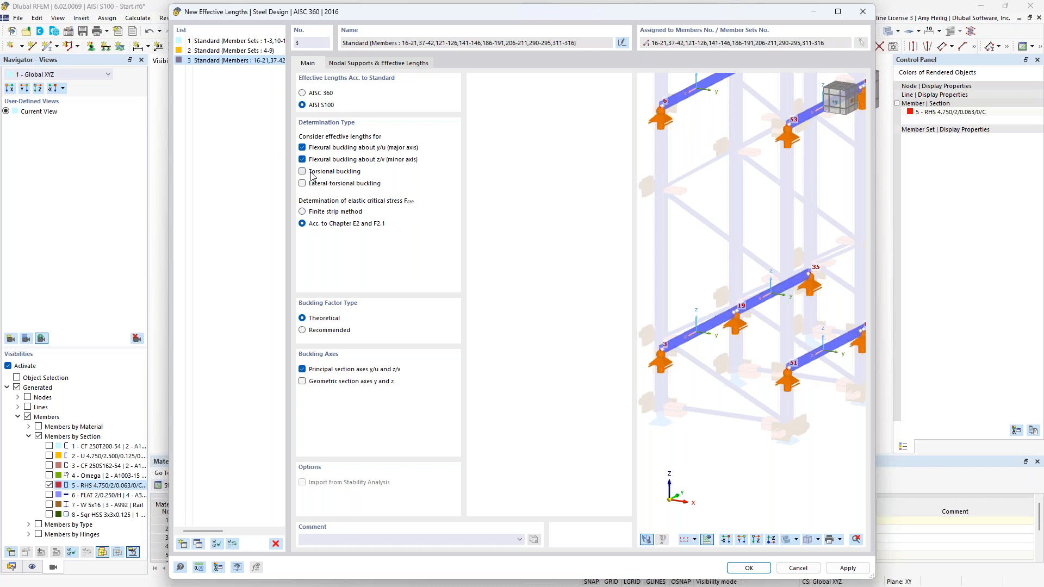
- Review the RHS beams' nodal supports and effective length factors in the model preview and accept the effective lengths definition
{"action": "left_click", "coordinate": [363, 64]}
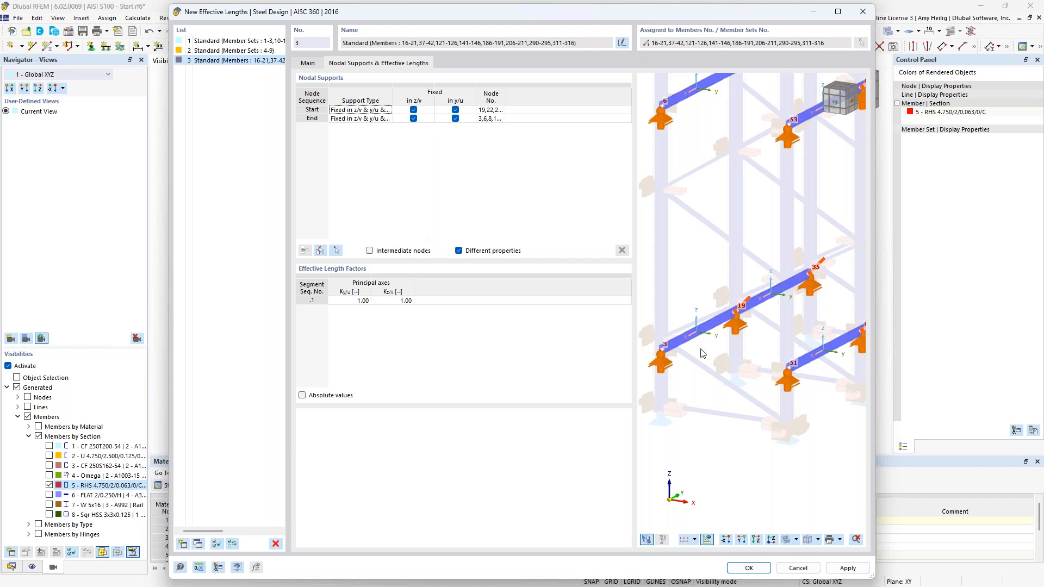
{"action": "scroll", "coordinate": [759, 346], "scroll_direction": "down", "scroll_amount": 5}
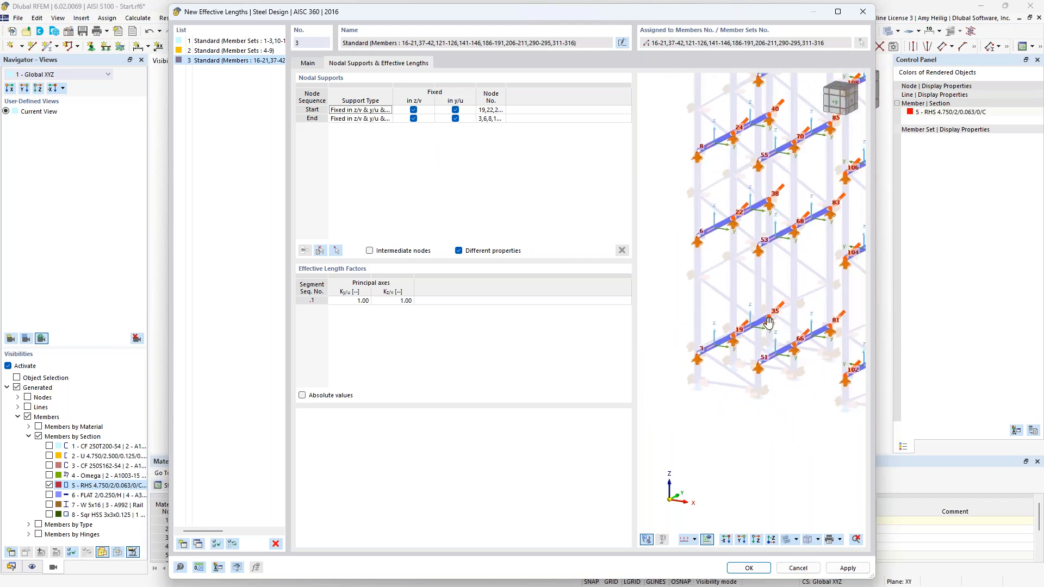
{"action": "scroll", "coordinate": [709, 371], "scroll_direction": "up", "scroll_amount": 1}
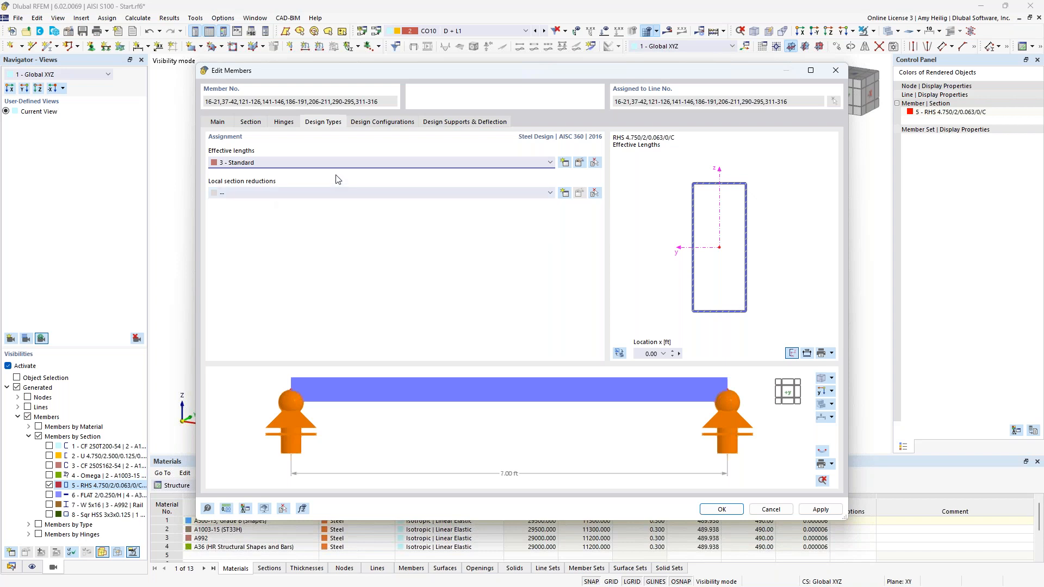
- Review the default strength and serviceability configurations assigned to the RHS beams, accepting each
{"action": "left_click", "coordinate": [376, 123]}
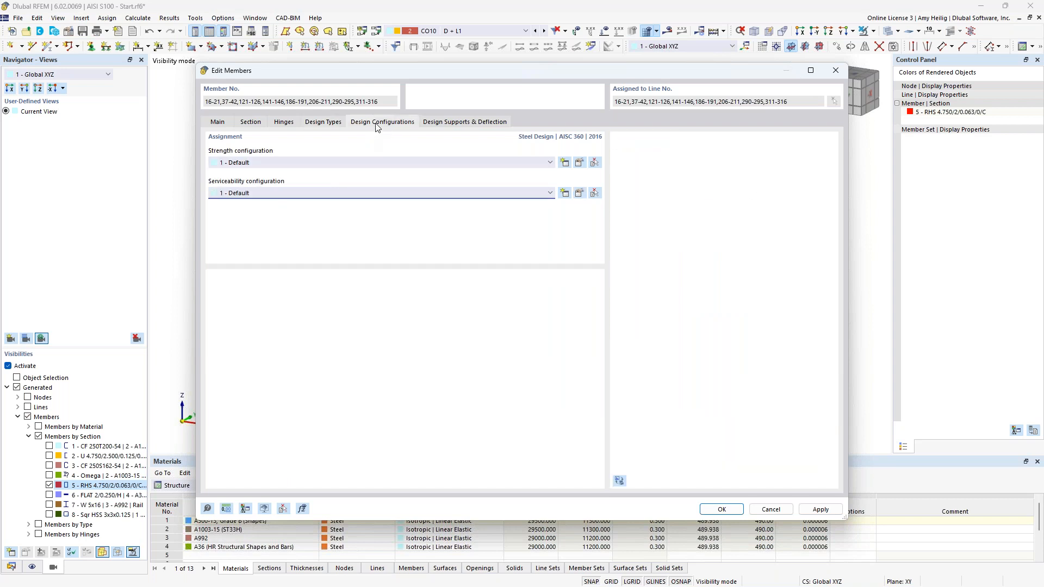
{"action": "left_click", "coordinate": [579, 164]}
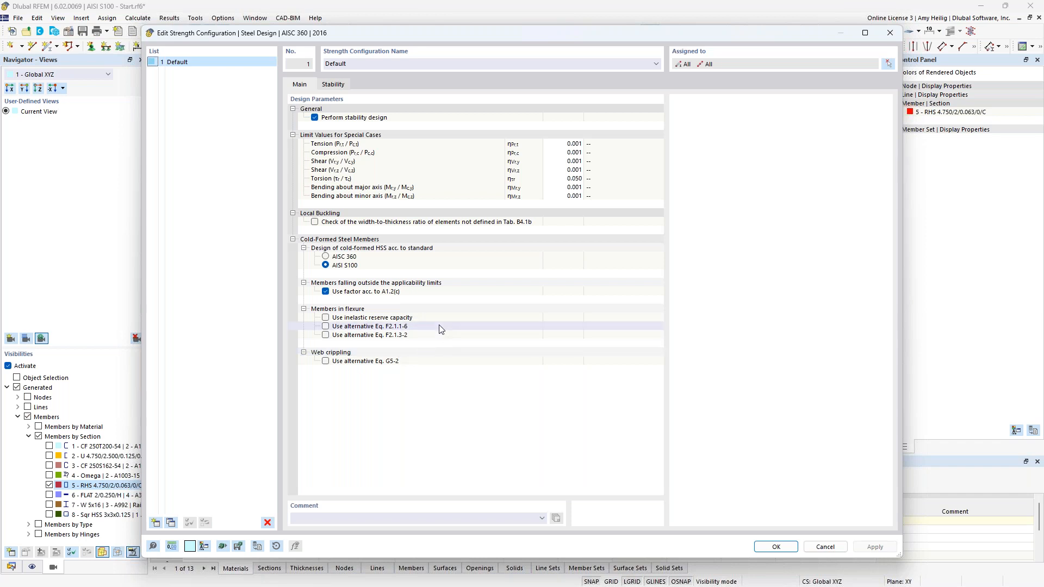
{"action": "left_click", "coordinate": [774, 546]}
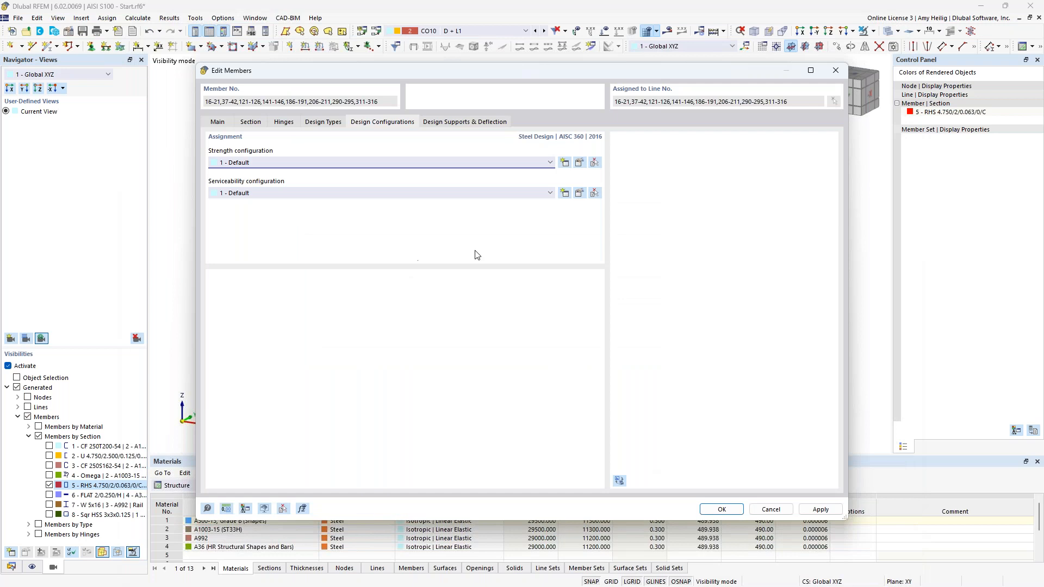
{"action": "left_click", "coordinate": [580, 194]}
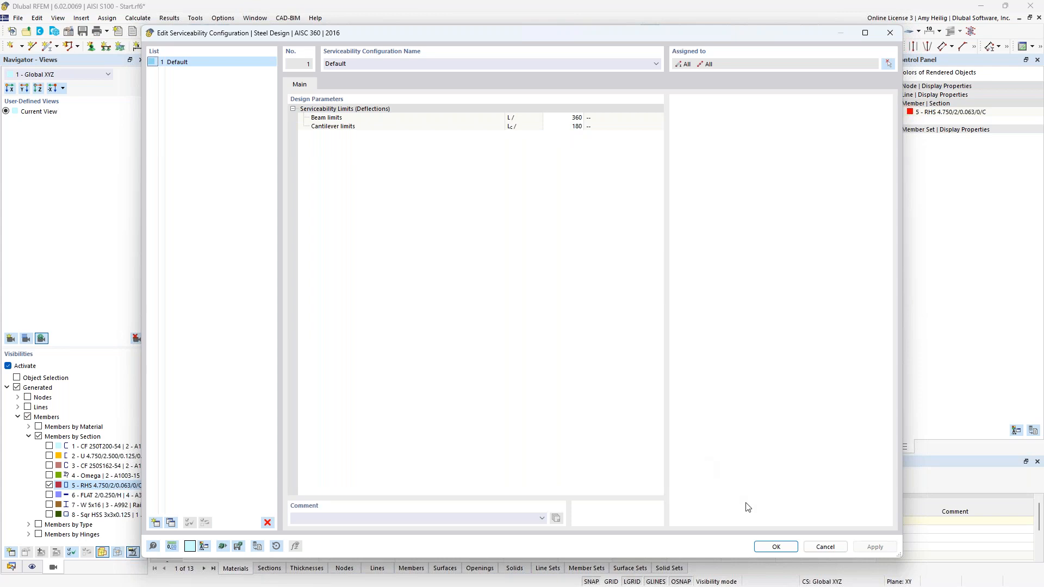
{"action": "left_click", "coordinate": [766, 547]}
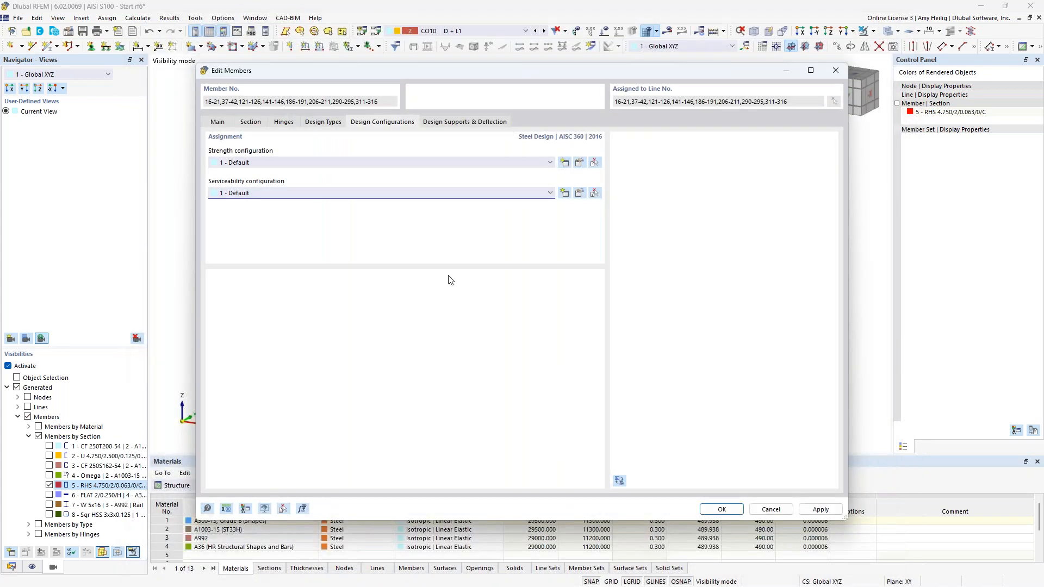
- Check the RHS beams' design support and deflection settings, accept the member changes and deselect the beams
{"action": "left_click", "coordinate": [463, 123]}
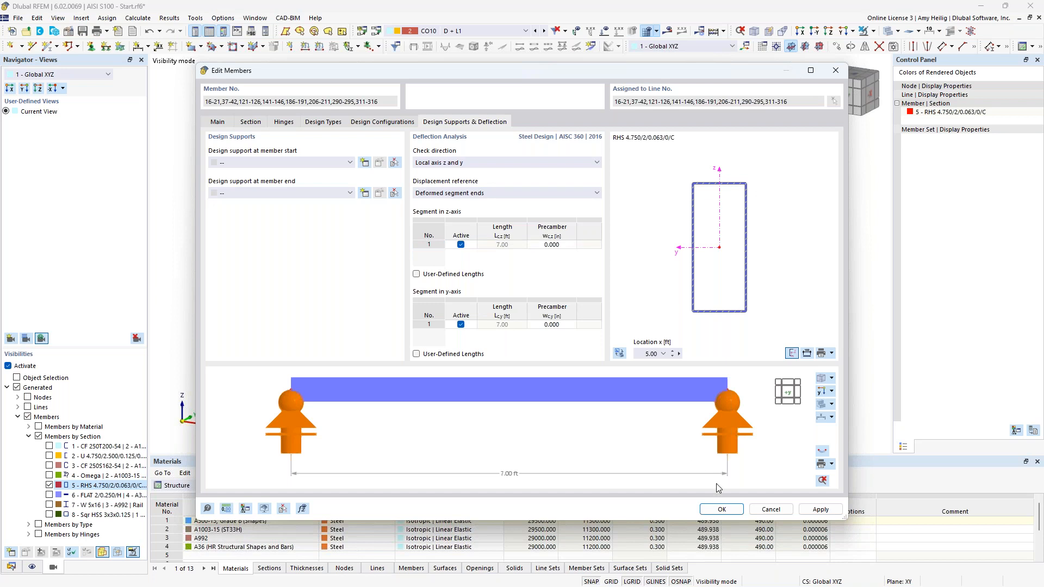
{"action": "left_click", "coordinate": [720, 510]}
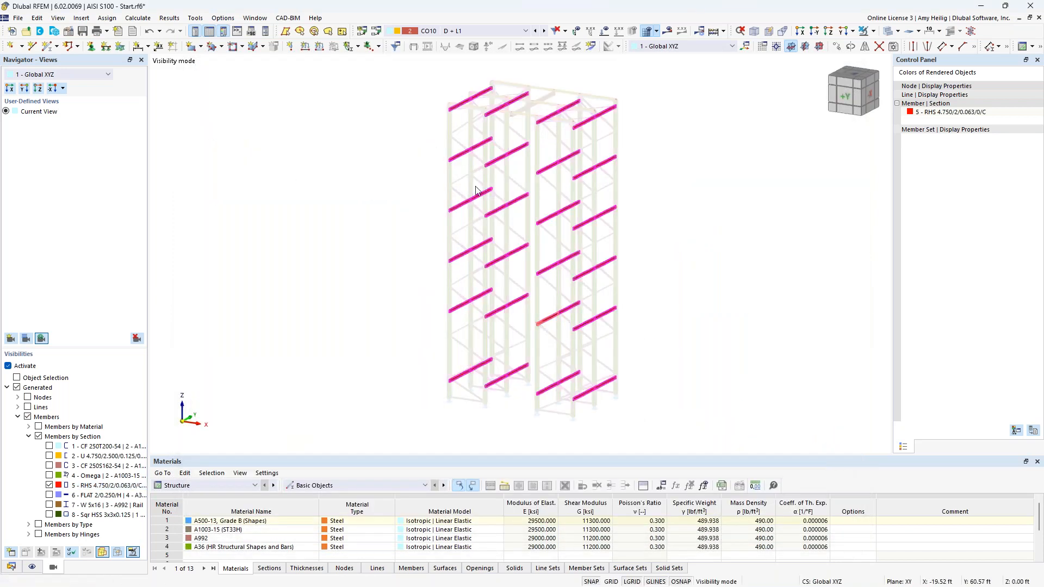
{"action": "left_click", "coordinate": [422, 224]}
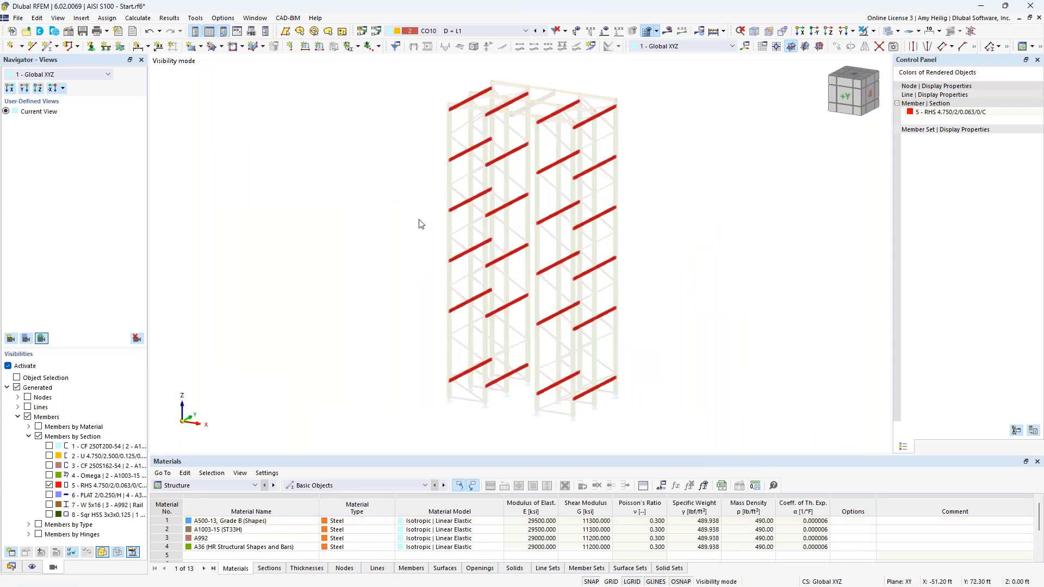
- Turn off the section-based visibility to show the whole rack and list the member sets in the data navigator
{"action": "left_click", "coordinate": [8, 366]}
{"action": "left_click", "coordinate": [11, 567]}
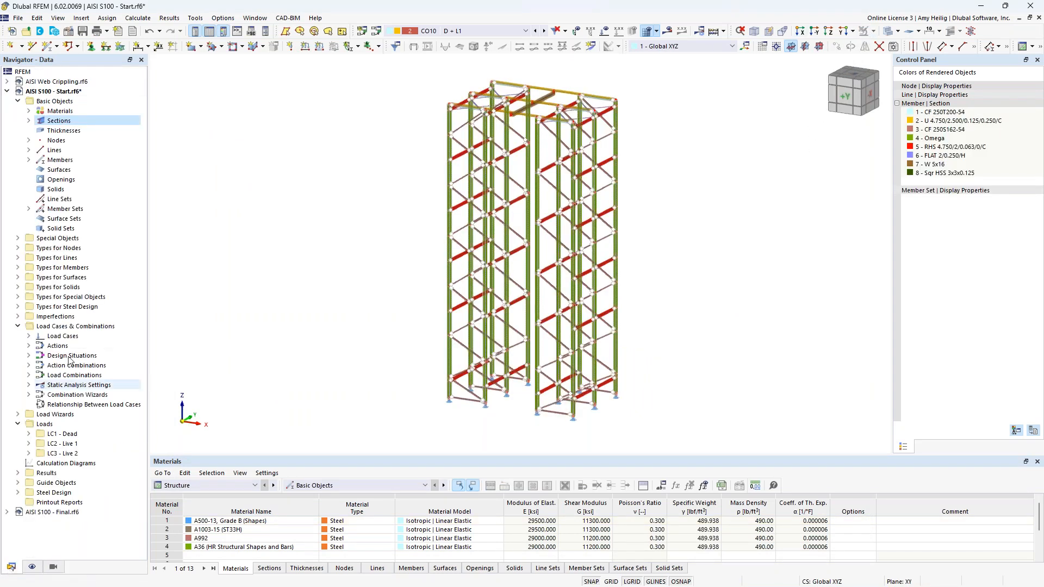
{"action": "left_click", "coordinate": [29, 209]}
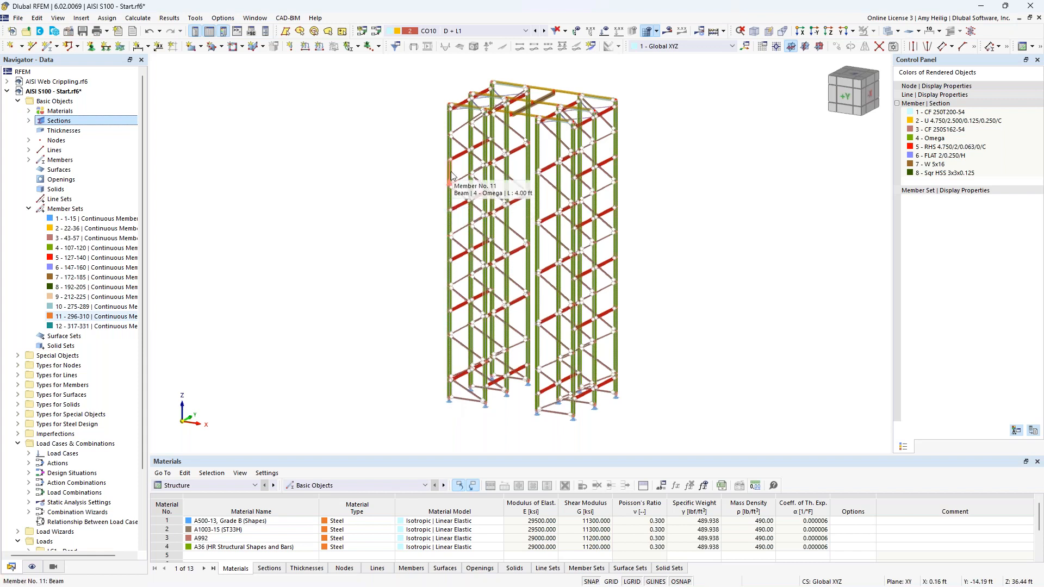
- Open the effective lengths assigned to member set 1-15 and examine the Omega columns in the model preview
{"action": "right_click", "coordinate": [79, 209]}
{"action": "left_click", "coordinate": [104, 218]}
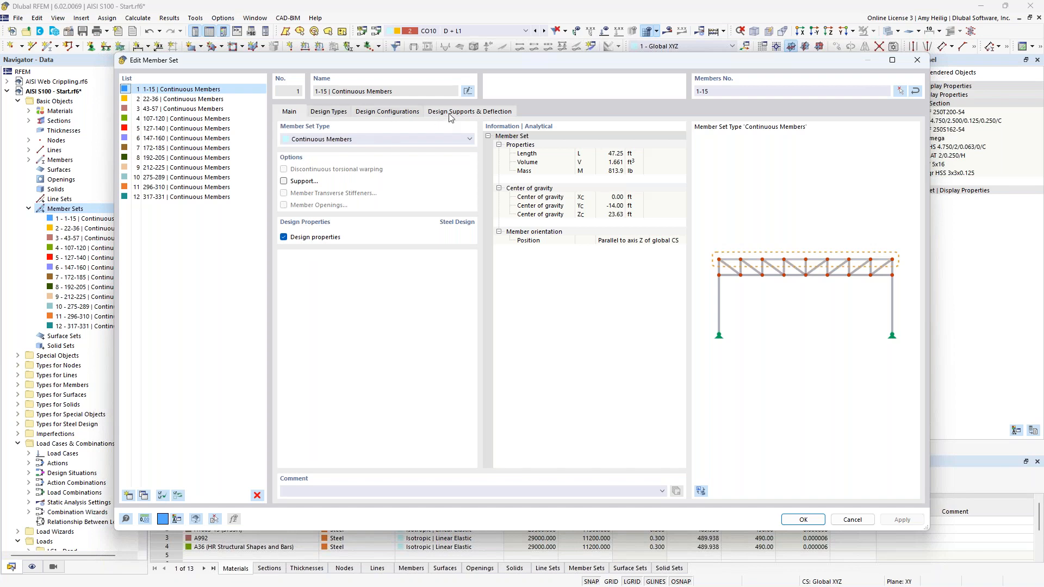
{"action": "left_click", "coordinate": [329, 112]}
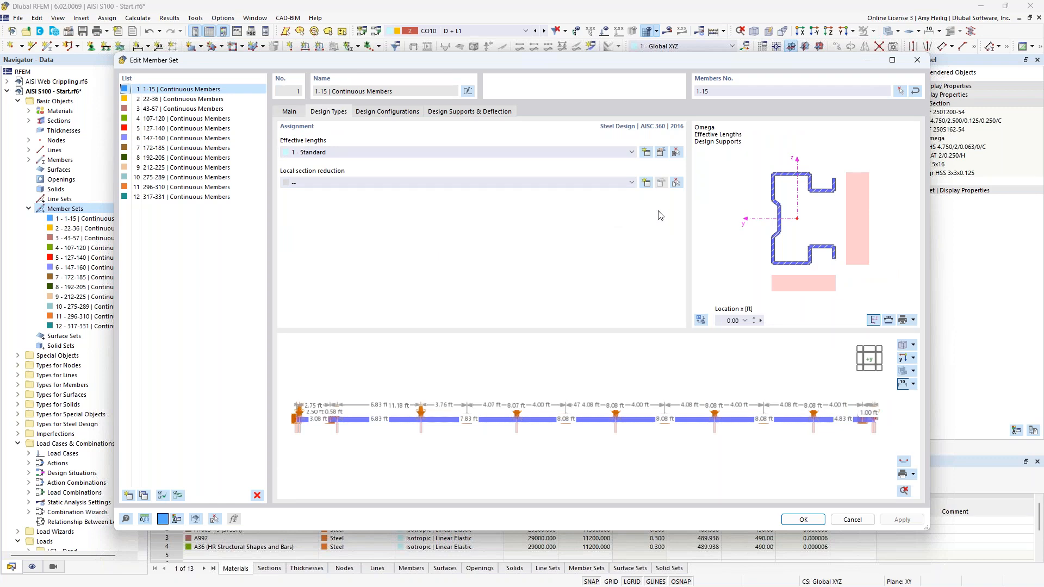
{"action": "left_click", "coordinate": [661, 154]}
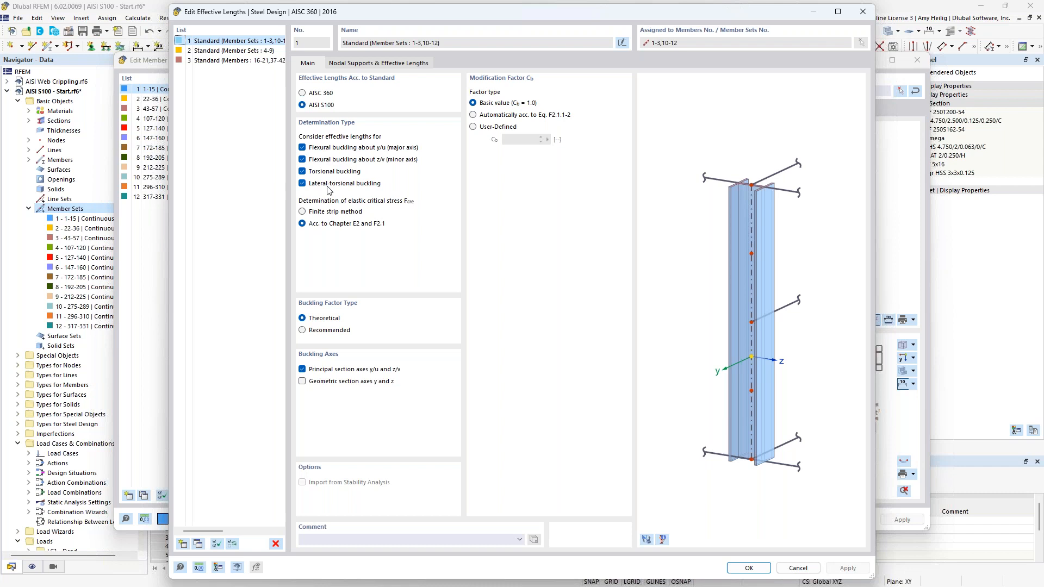
{"action": "left_click", "coordinate": [647, 540]}
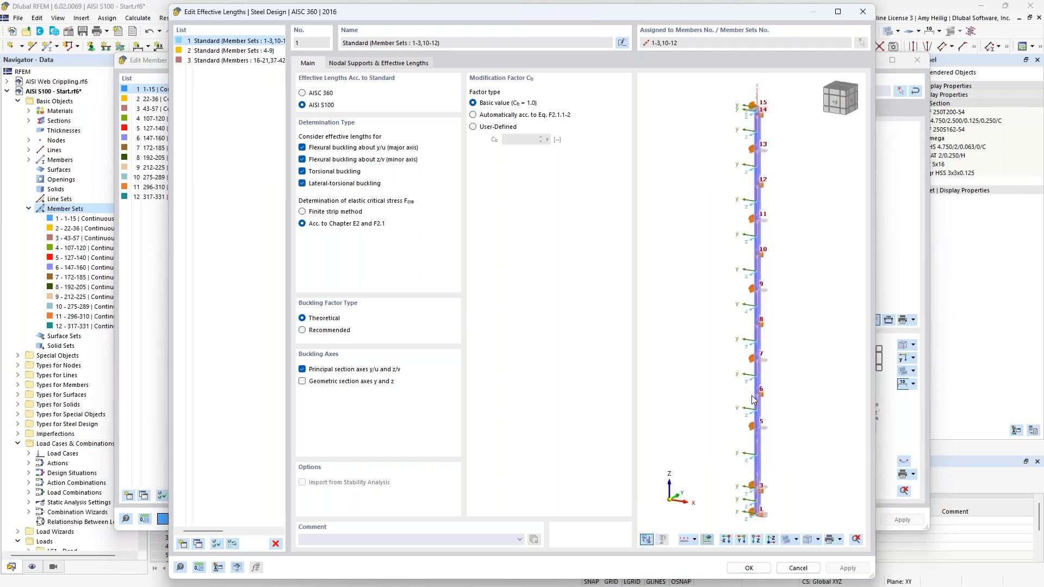
{"action": "middle_click_drag", "start_coordinate": [707, 340], "coordinate": [677, 333]}
{"action": "middle_click_drag", "start_coordinate": [712, 461], "coordinate": [712, 452]}
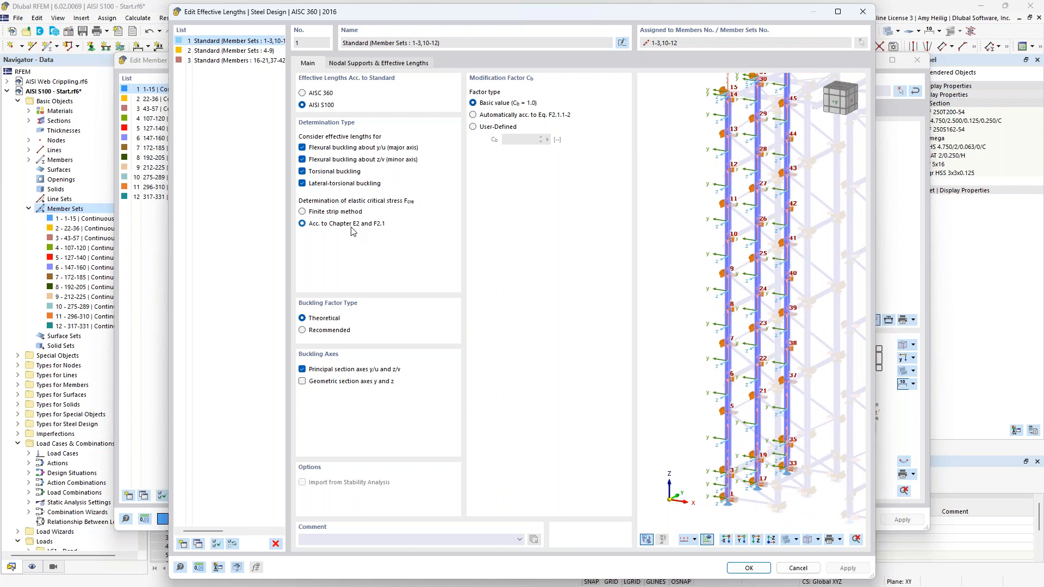
- Examine the nodal supports and effective length factors defined for the Omega column member sets, and close them without changes
{"action": "left_click", "coordinate": [370, 64]}
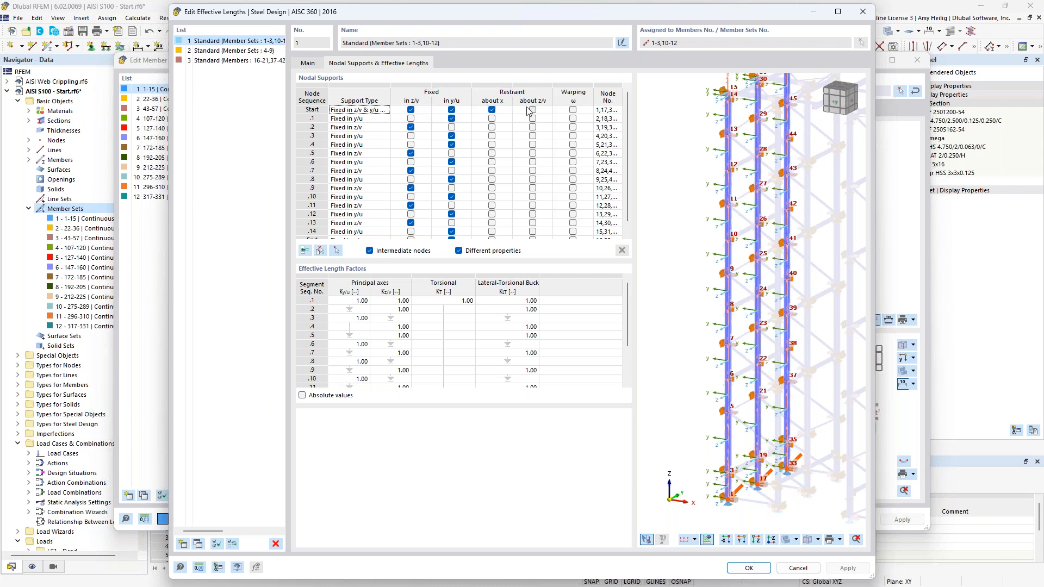
{"action": "scroll", "coordinate": [738, 399], "scroll_direction": "up", "scroll_amount": 5}
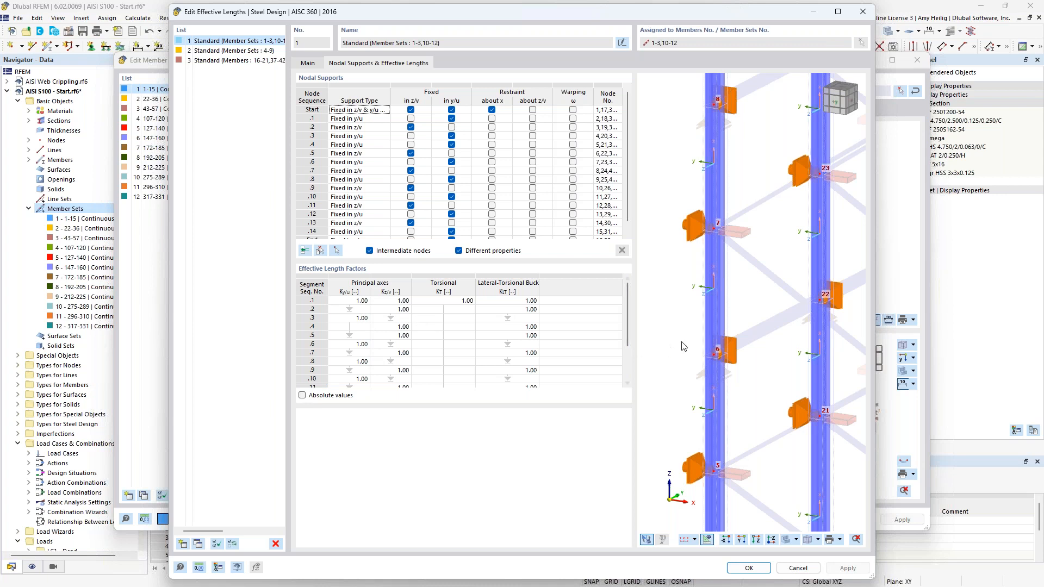
{"action": "scroll", "coordinate": [684, 346], "scroll_direction": "down", "scroll_amount": 5}
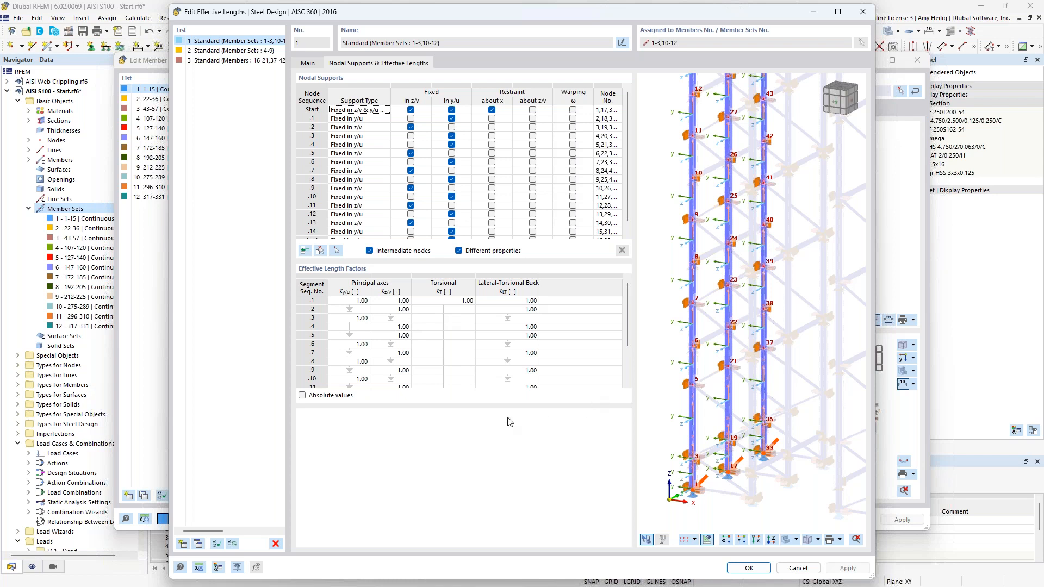
{"action": "left_click", "coordinate": [796, 568]}
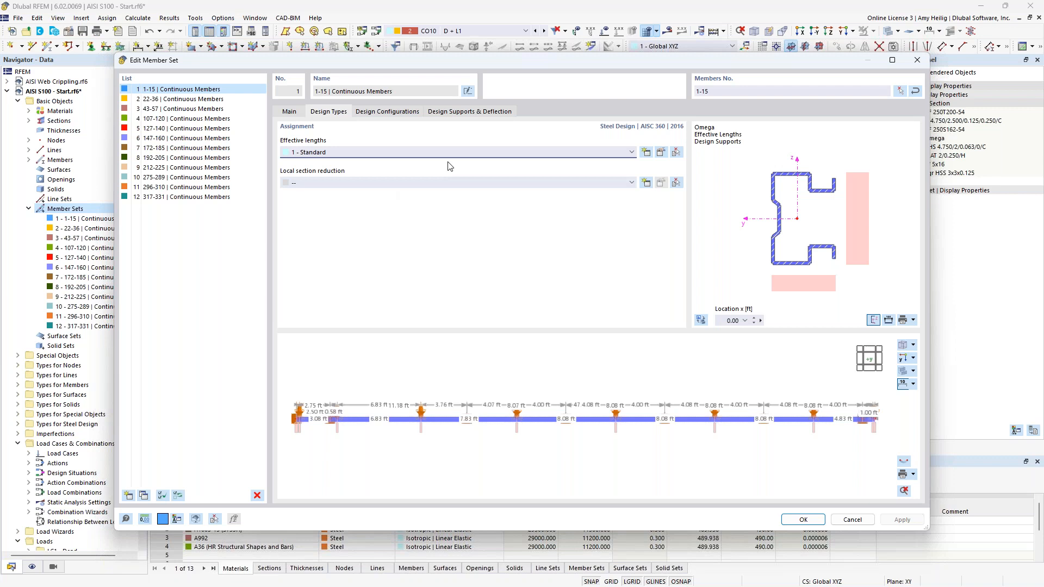
- Review the design supports and deflection settings along member set 1-15 and accept the member set
{"action": "left_click", "coordinate": [464, 112]}
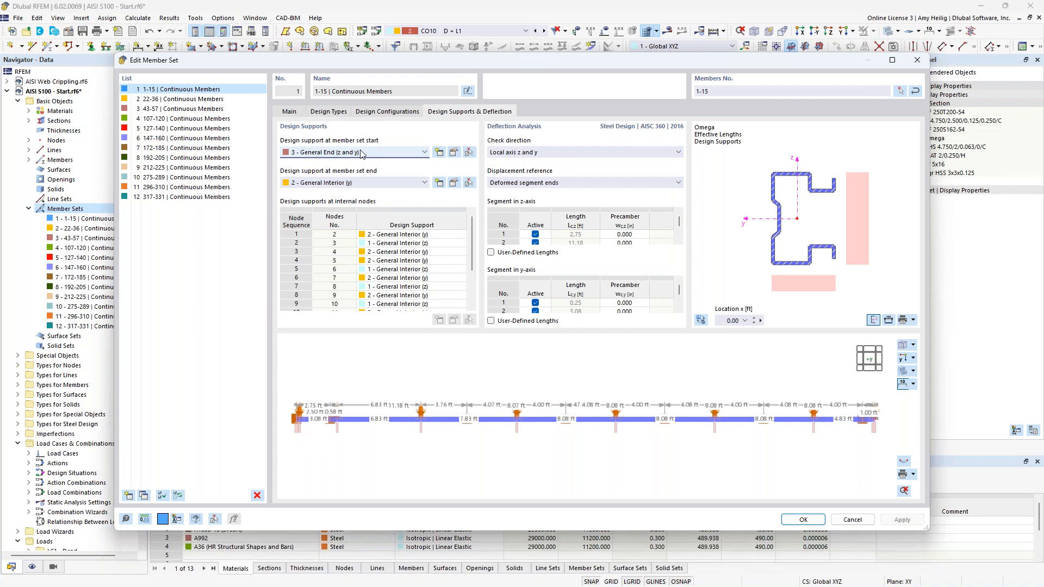
{"action": "scroll", "coordinate": [303, 438], "scroll_direction": "up", "scroll_amount": 2}
{"action": "scroll", "coordinate": [304, 438], "scroll_direction": "up", "scroll_amount": 1}
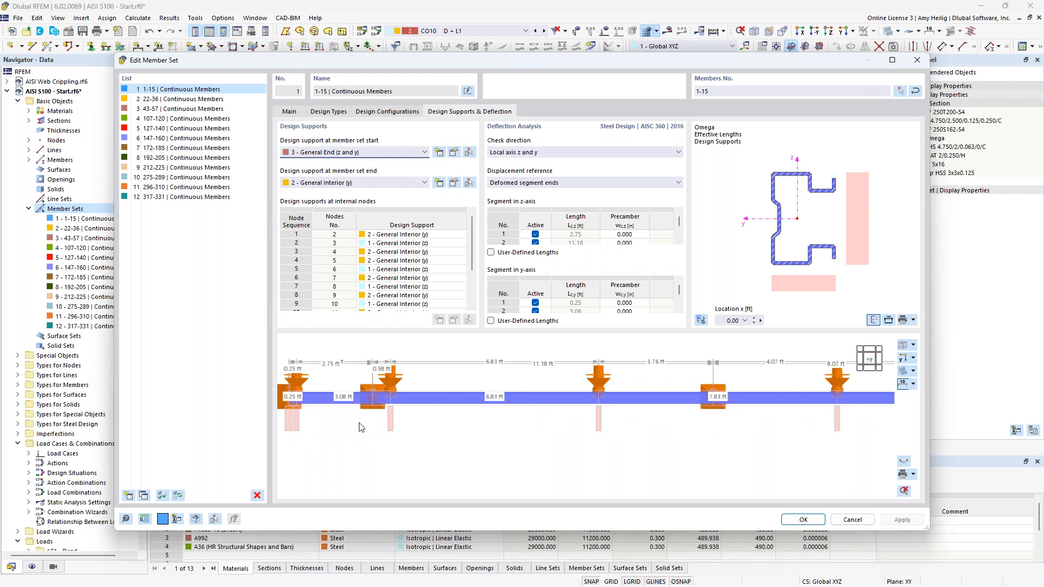
{"action": "scroll", "coordinate": [361, 427], "scroll_direction": "down", "scroll_amount": 2}
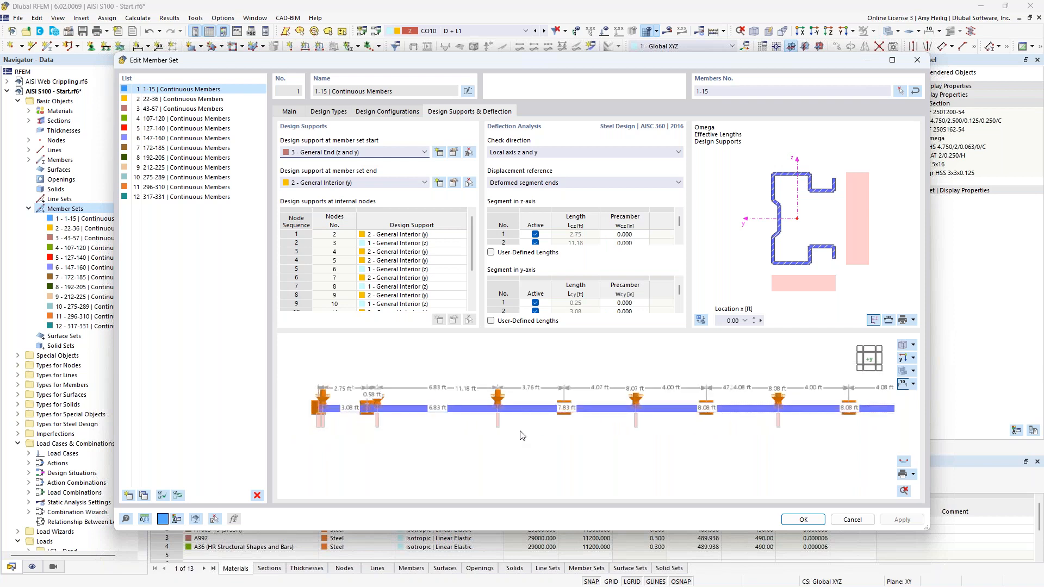
{"action": "scroll", "coordinate": [771, 436], "scroll_direction": "down", "scroll_amount": 2}
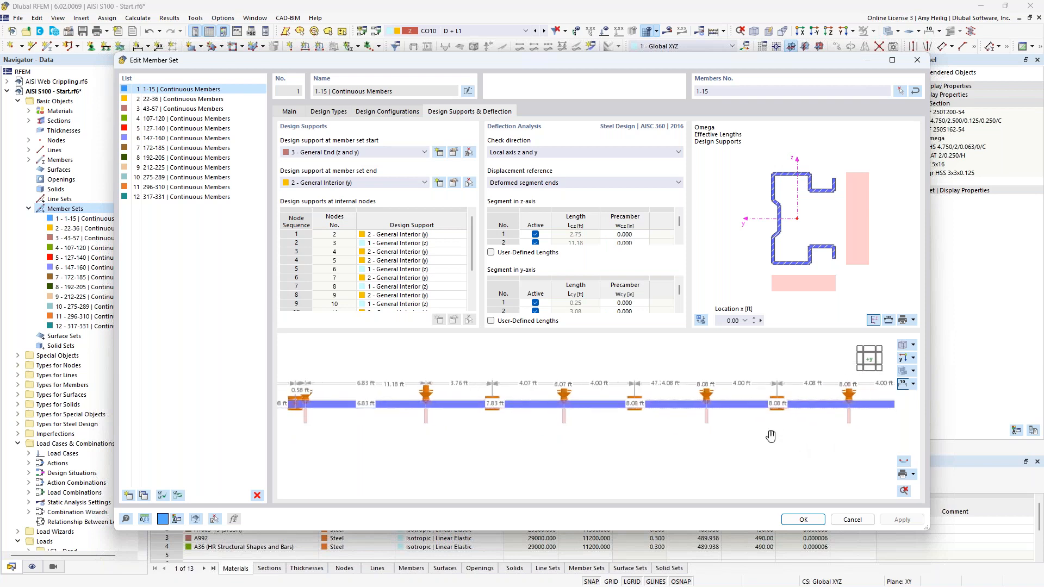
{"action": "scroll", "coordinate": [750, 440], "scroll_direction": "down", "scroll_amount": 2}
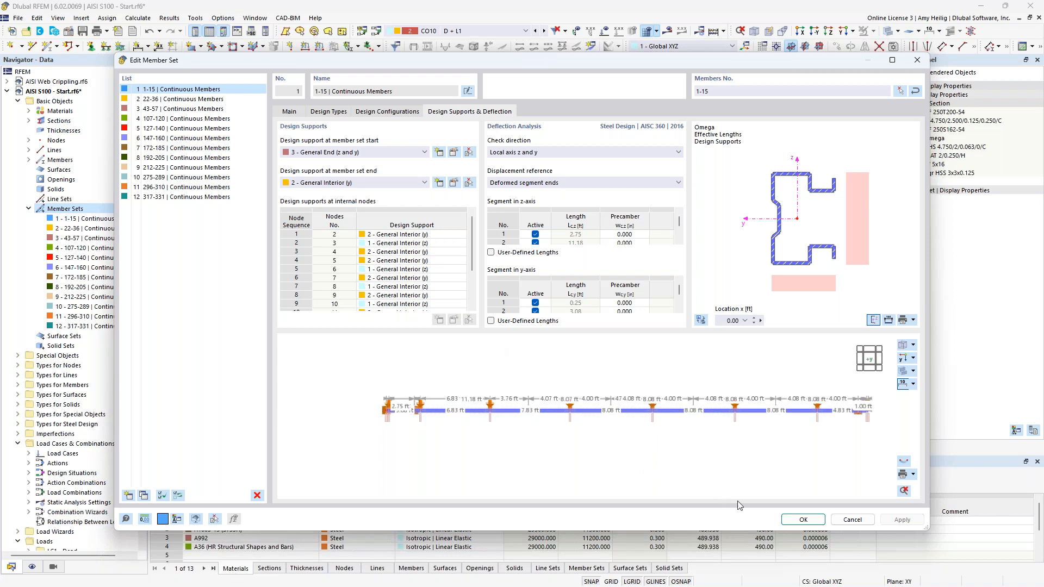
{"action": "left_click", "coordinate": [802, 520]}
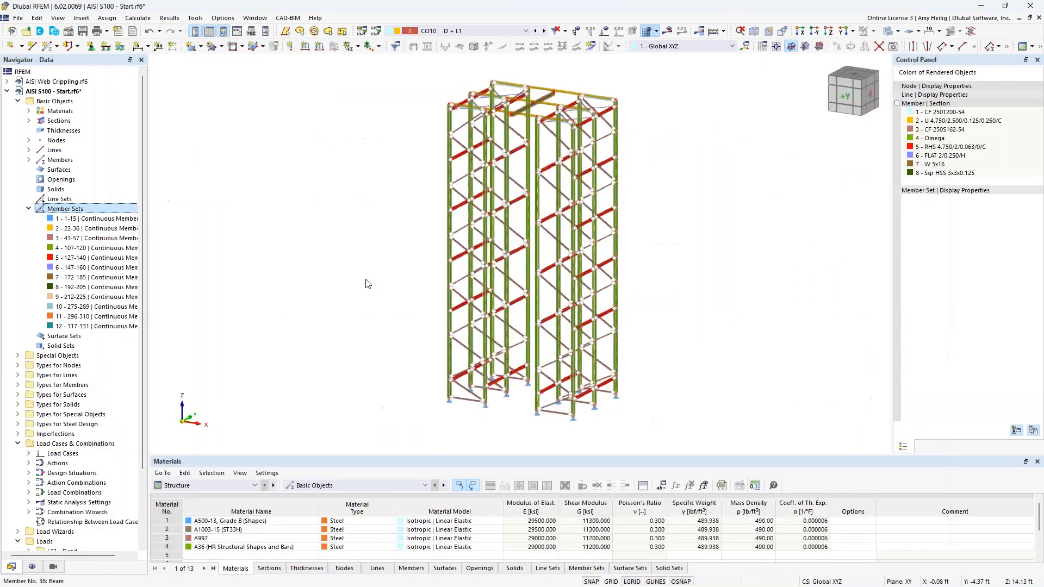
- Collapse the member set list, enlarge the table area and show the design situations of the Steel Design input data
{"action": "left_click", "coordinate": [29, 209]}
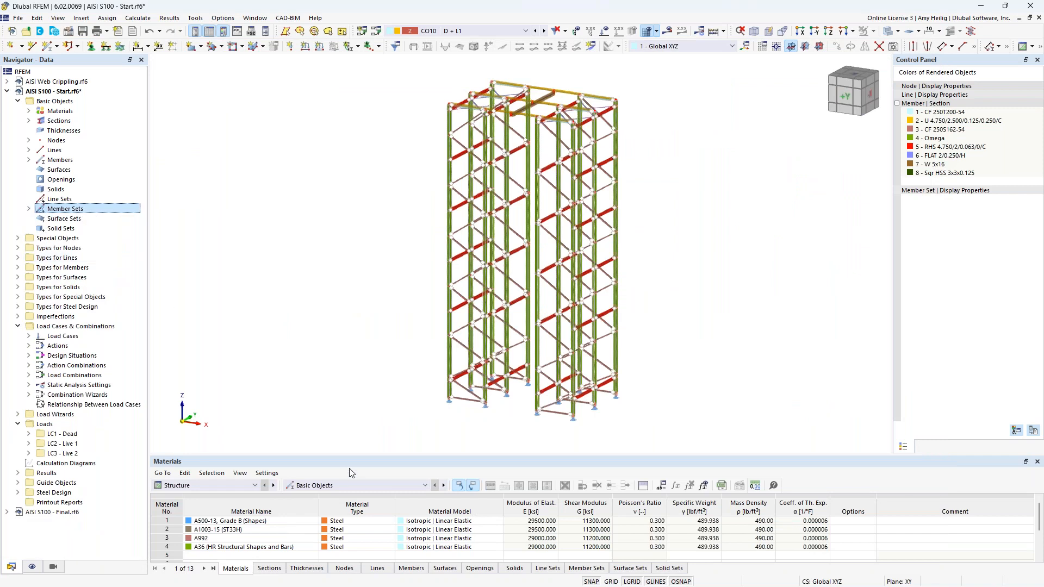
{"action": "left_click_drag", "start_coordinate": [349, 454], "coordinate": [349, 352]}
{"action": "left_click", "coordinate": [243, 384]}
{"action": "left_click", "coordinate": [217, 445]}
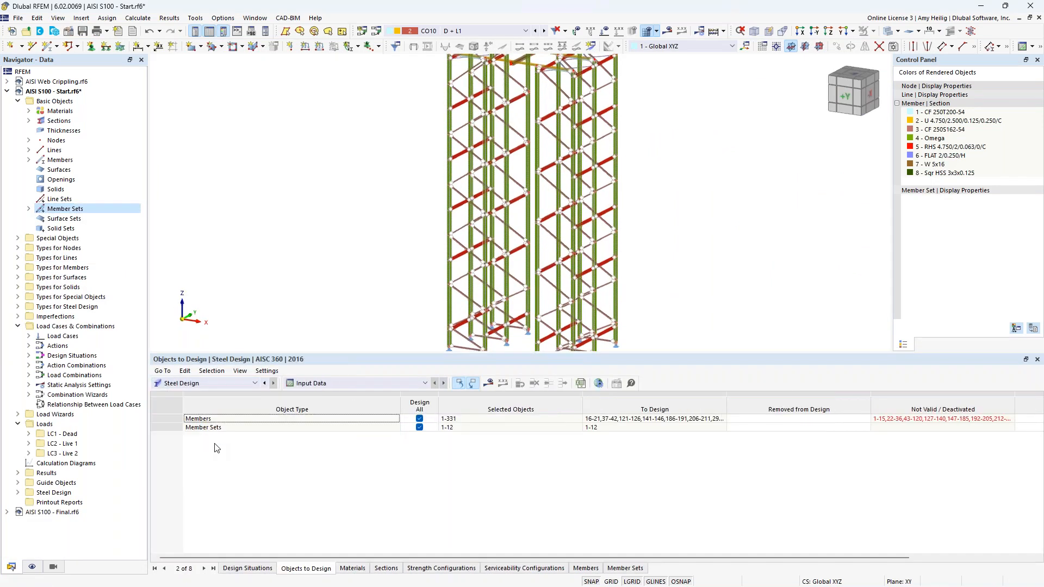
{"action": "left_click", "coordinate": [233, 568]}
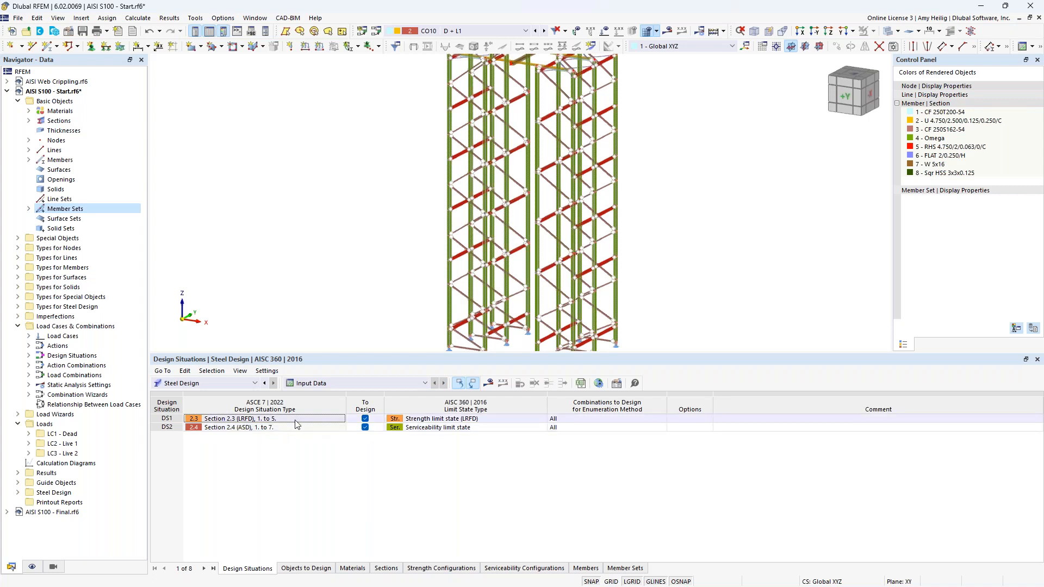
- Check the limit state types offered for design situations DS1 and DS2, keeping the strength (LRFD) and serviceability assignments
{"action": "left_click", "coordinate": [472, 421]}
{"action": "left_click", "coordinate": [473, 422]}
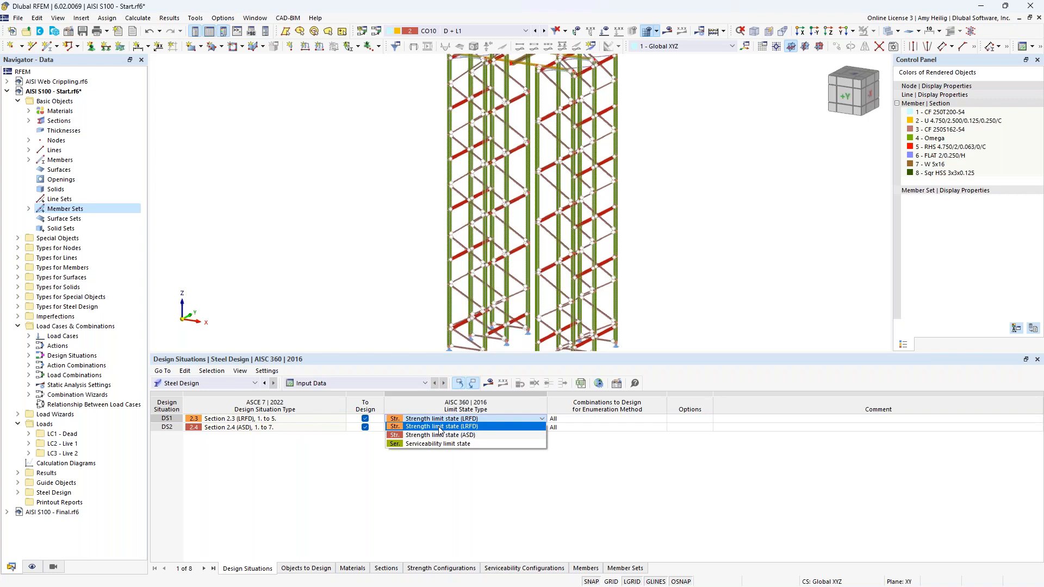
{"action": "left_click", "coordinate": [343, 470]}
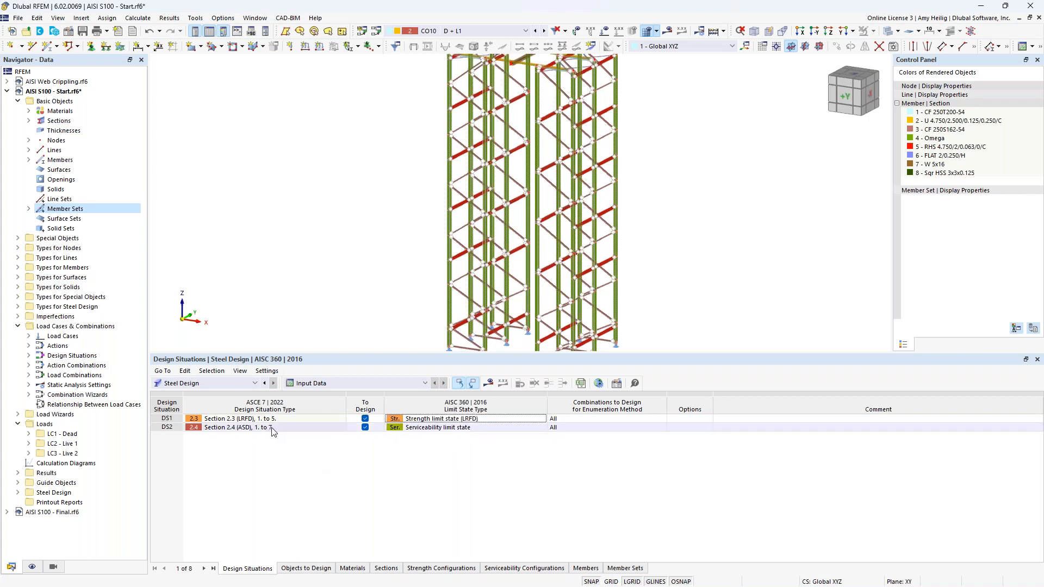
{"action": "left_click", "coordinate": [431, 432]}
{"action": "left_click", "coordinate": [432, 432]}
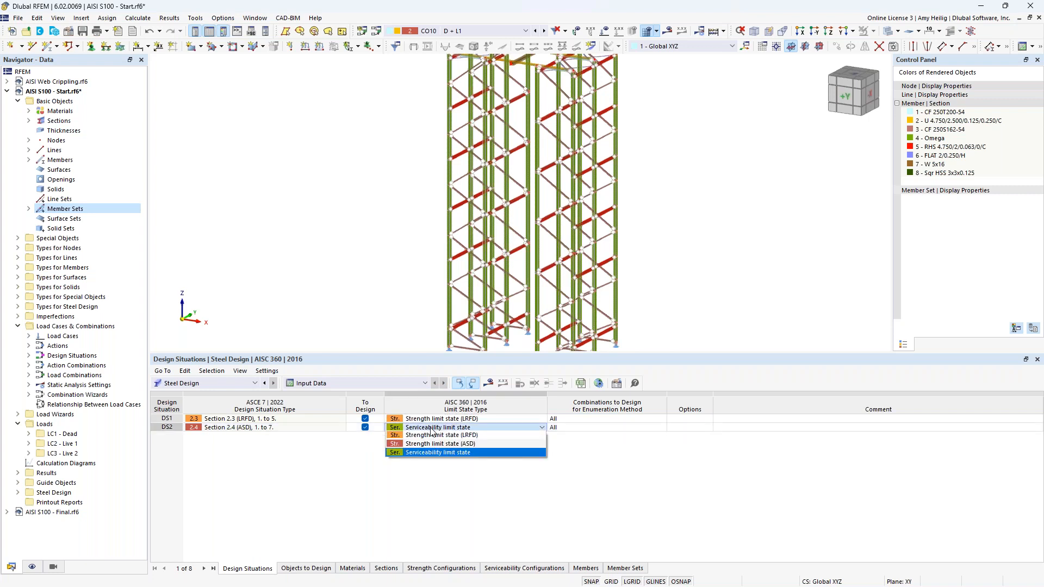
{"action": "left_click", "coordinate": [324, 462]}
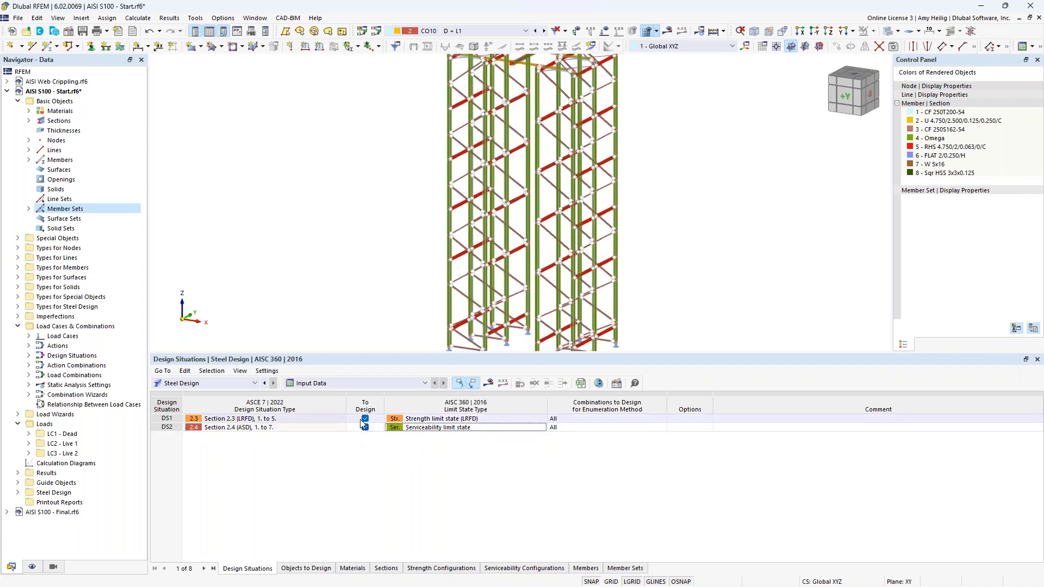
{"action": "left_click", "coordinate": [432, 427]}
{"action": "left_click", "coordinate": [433, 429]}
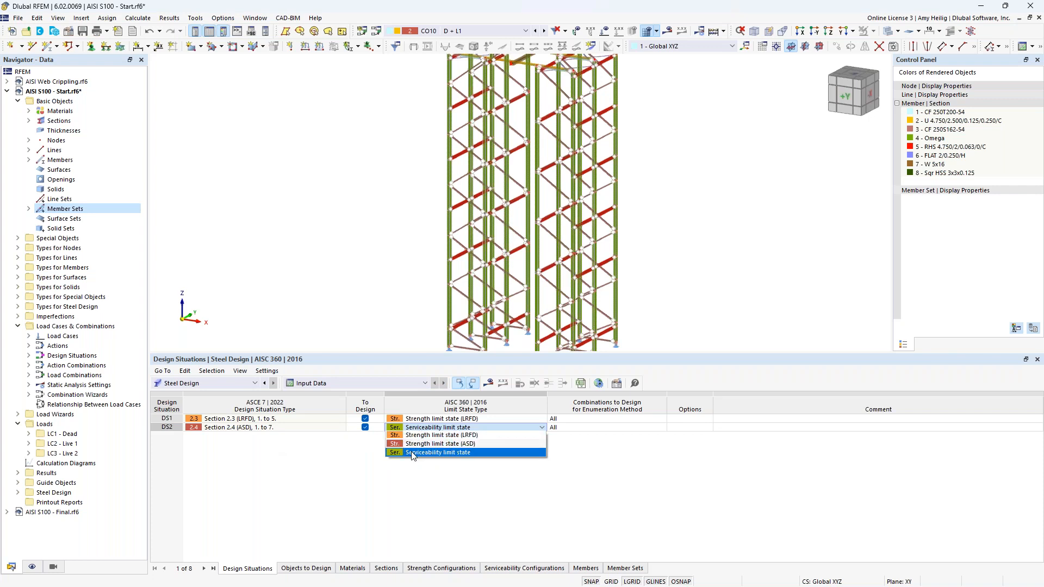
{"action": "left_click", "coordinate": [262, 476]}
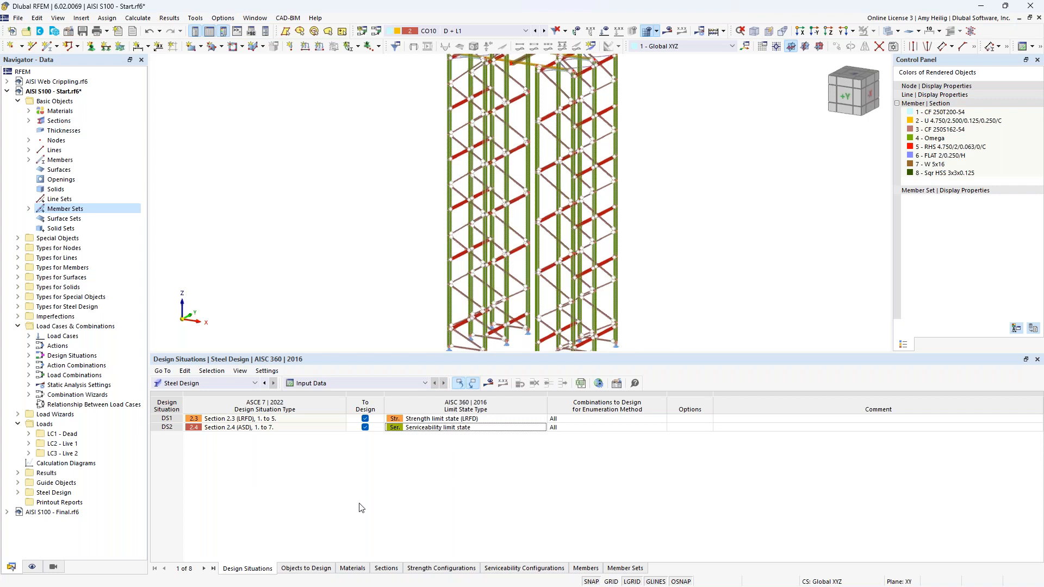
- Turn off designing all members and restrict the steel design to the RHS 4.750/2/0.063/0/C beams, isolating that section for graphical selection
{"action": "left_click", "coordinate": [306, 568]}
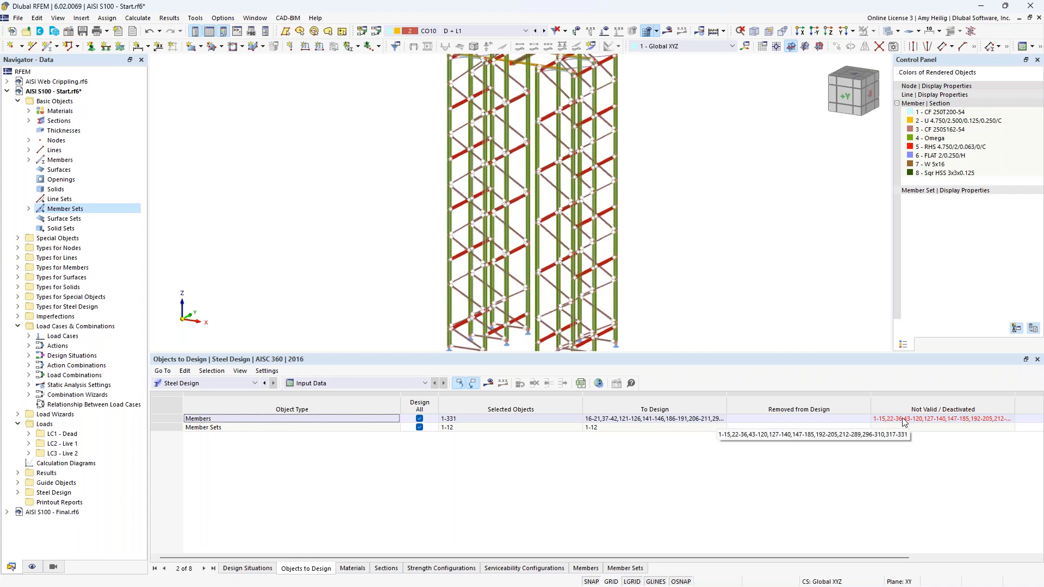
{"action": "left_click", "coordinate": [419, 420]}
{"action": "left_click", "coordinate": [579, 428]}
{"action": "left_click", "coordinate": [579, 419]}
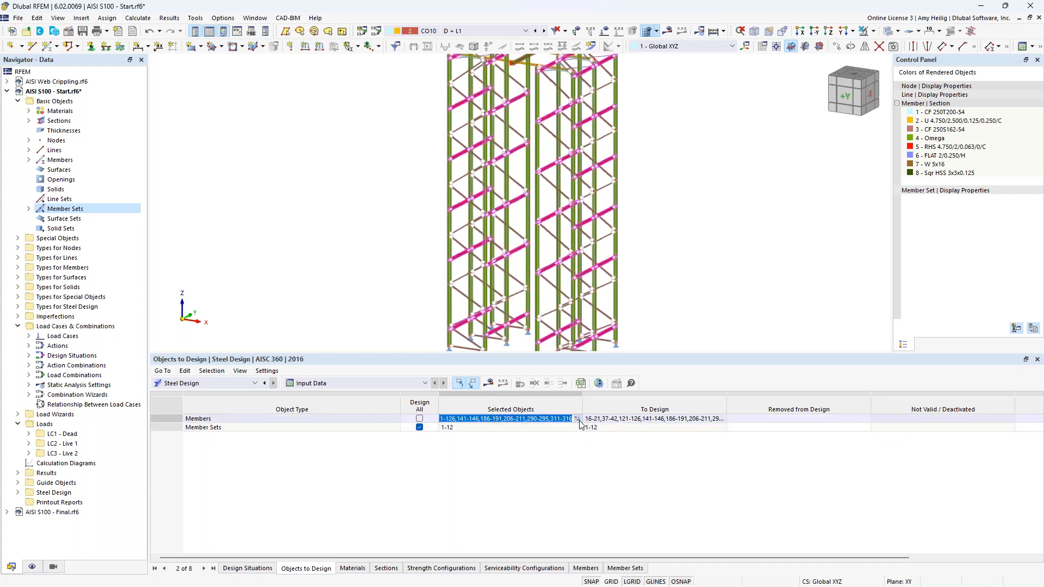
{"action": "left_click", "coordinate": [578, 419]}
{"action": "left_click", "coordinate": [225, 136]}
{"action": "left_click", "coordinate": [54, 568]}
{"action": "left_click", "coordinate": [49, 485]}
{"action": "left_click_drag", "start_coordinate": [572, 337], "coordinate": [383, 96]}
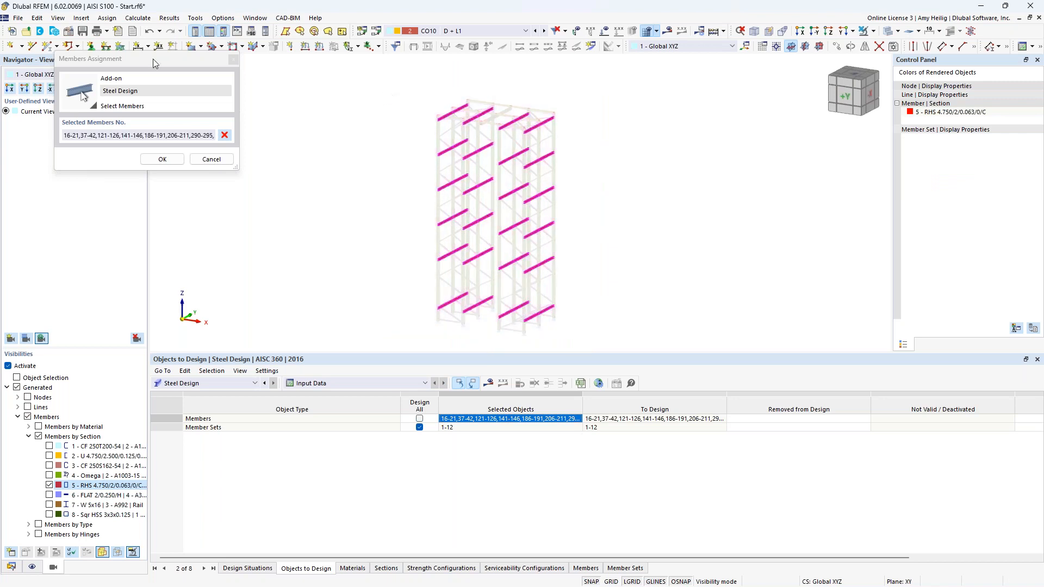
{"action": "left_click", "coordinate": [157, 160]}
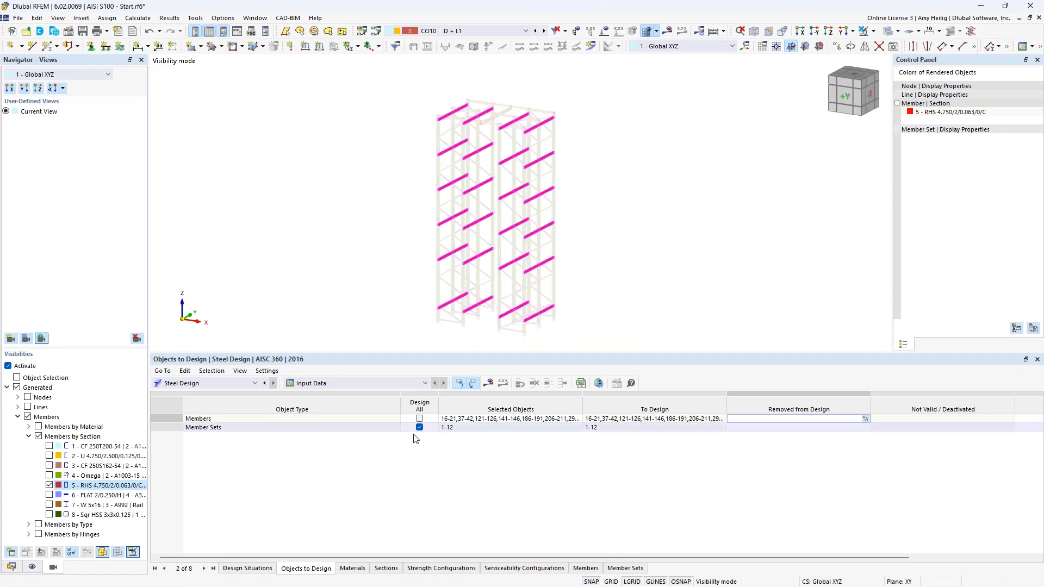
- Look at the calculation commands and switch to the AISI S100 - Final.rf6 model
{"action": "left_click", "coordinate": [137, 18]}
{"action": "left_click", "coordinate": [150, 43]}
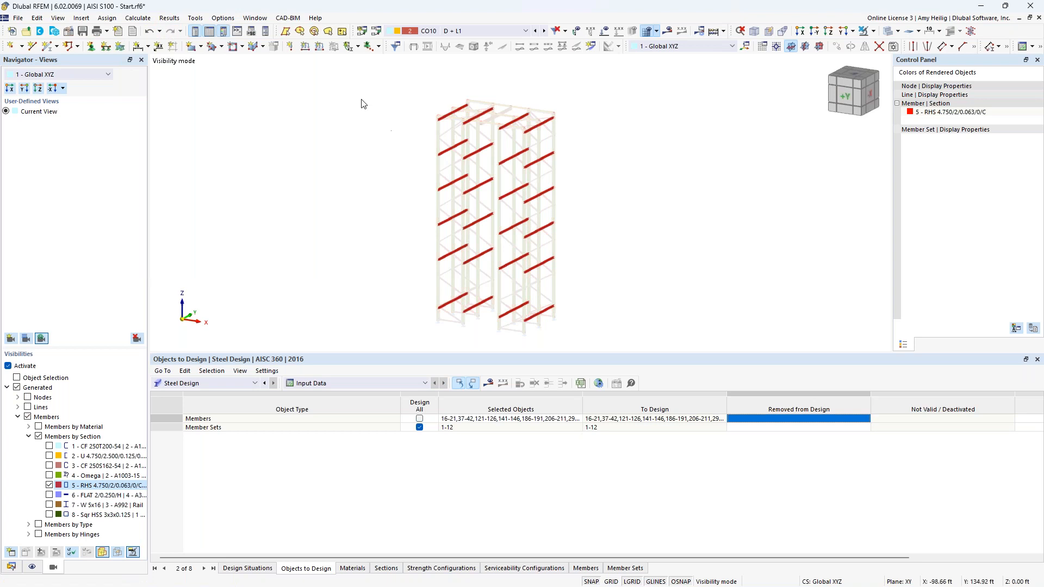
{"action": "left_click", "coordinate": [254, 18]}
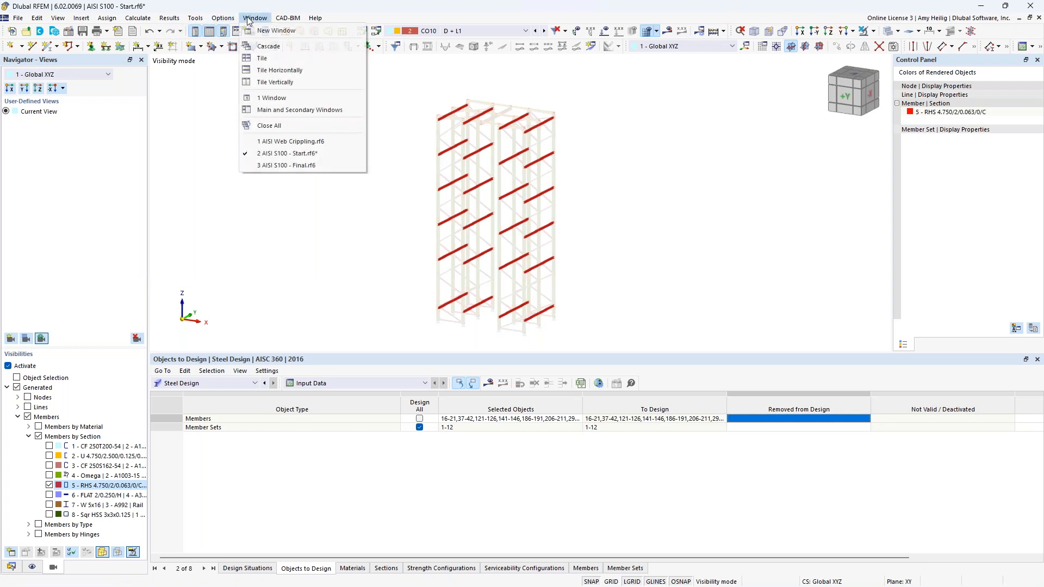
{"action": "left_click", "coordinate": [296, 163]}
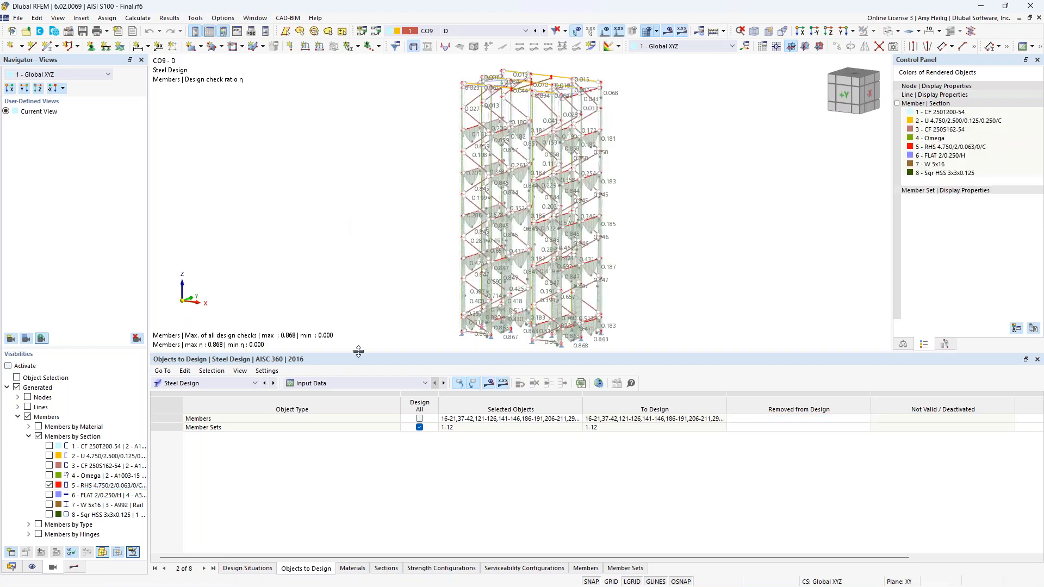
- Show the steel design results in the navigator and list the design ratios on members in the table
{"action": "left_click_drag", "start_coordinate": [358, 354], "coordinate": [358, 405]}
{"action": "left_click", "coordinate": [74, 567]}
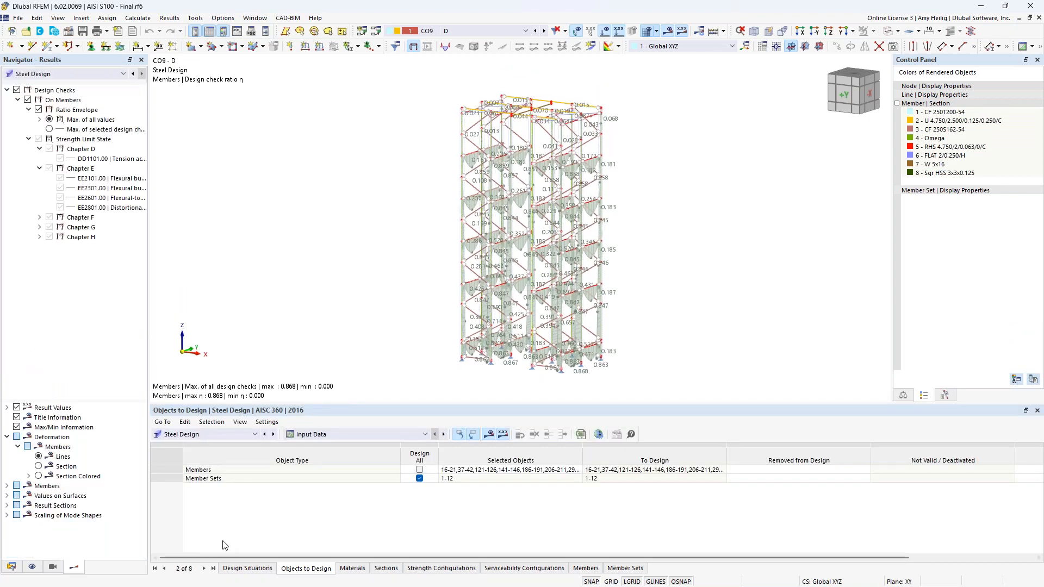
{"action": "left_click", "coordinate": [174, 434]}
{"action": "left_click", "coordinate": [202, 435]}
{"action": "left_click", "coordinate": [311, 433]}
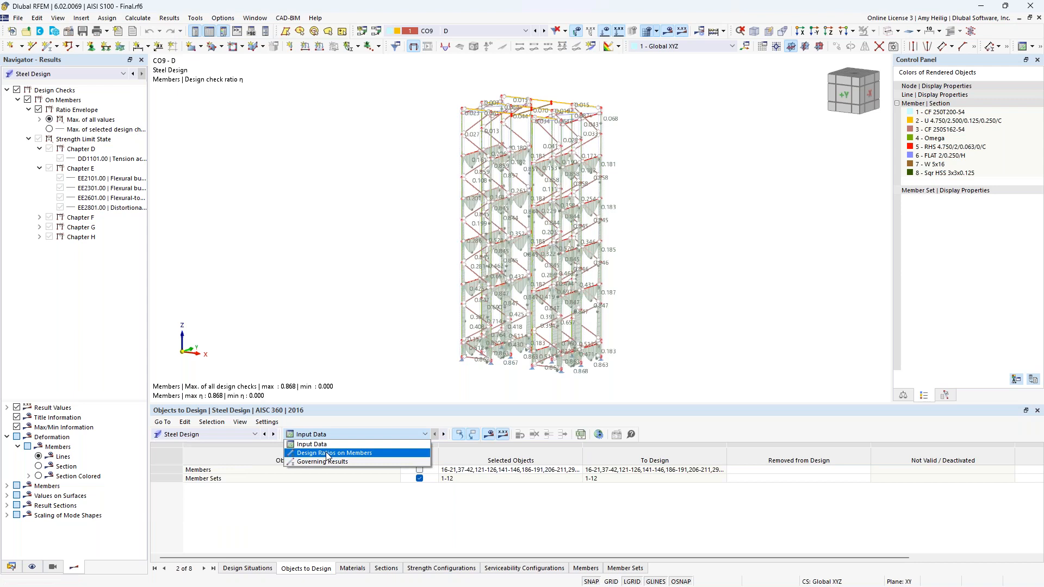
{"action": "left_click", "coordinate": [328, 455]}
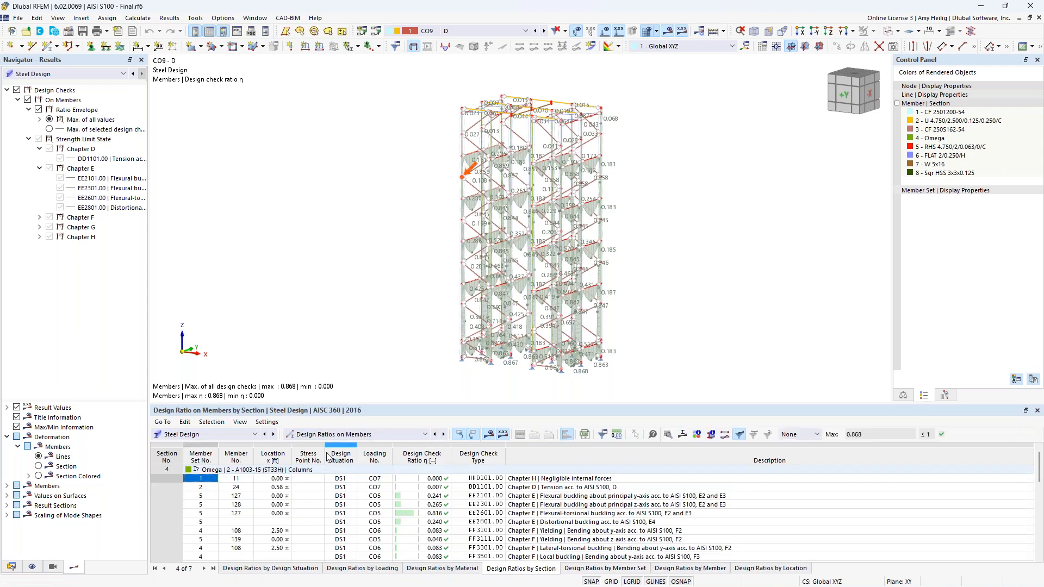
- List the design ratios by member and enlarge the results table while keeping the rack model in view
{"action": "left_click", "coordinate": [661, 568]}
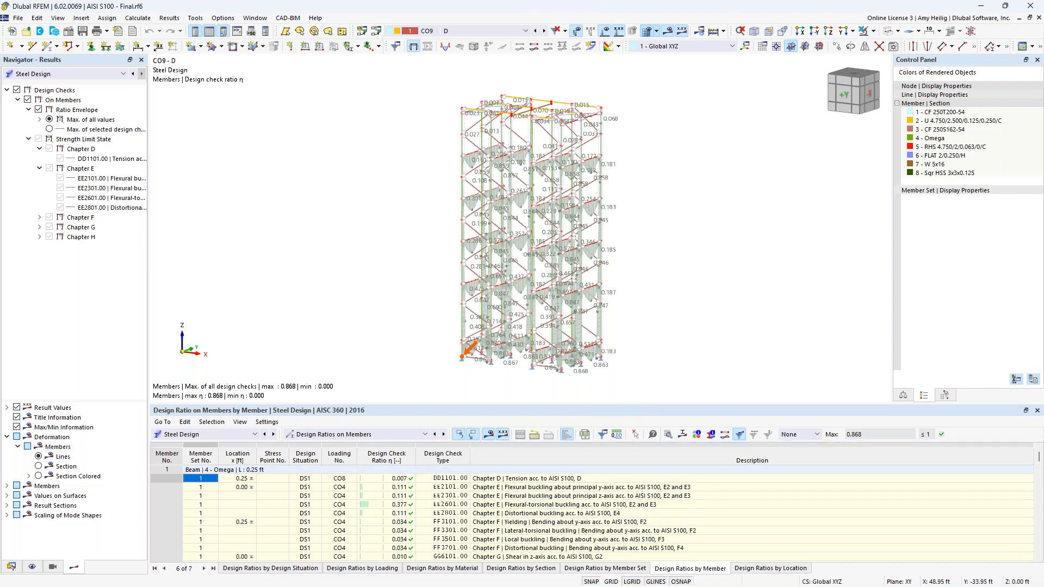
{"action": "left_click_drag", "start_coordinate": [631, 401], "coordinate": [630, 348]}
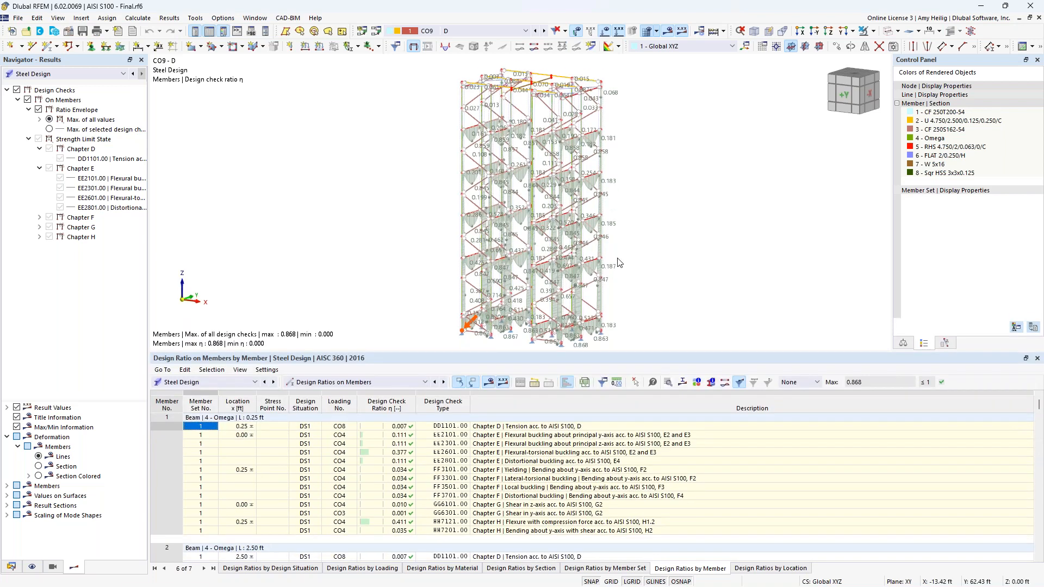
{"action": "scroll", "coordinate": [611, 242], "scroll_direction": "down", "scroll_amount": 1}
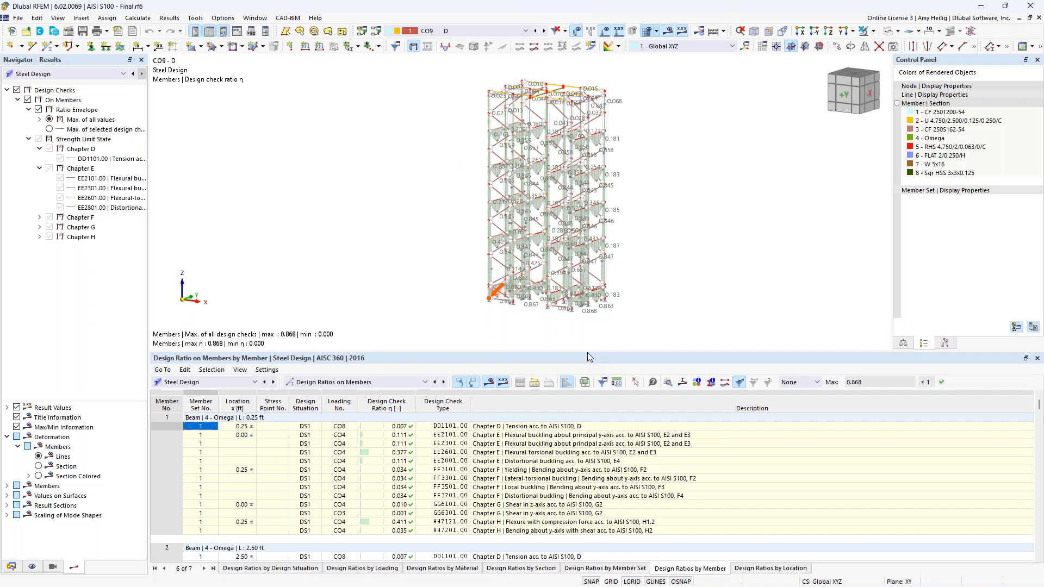
{"action": "left_click_drag", "start_coordinate": [590, 351], "coordinate": [589, 313]}
- Step through the AISI S100 design checks listed for Omega members 1 to 4, covering Chapters D to H
{"action": "scroll", "coordinate": [587, 480], "scroll_direction": "down", "scroll_amount": 3}
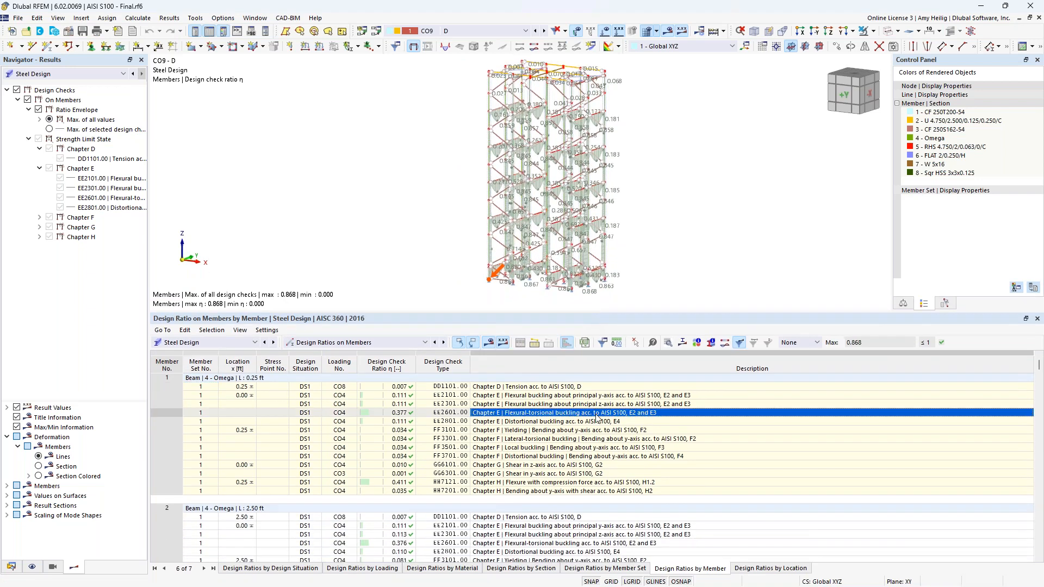
{"action": "left_click", "coordinate": [582, 492]}
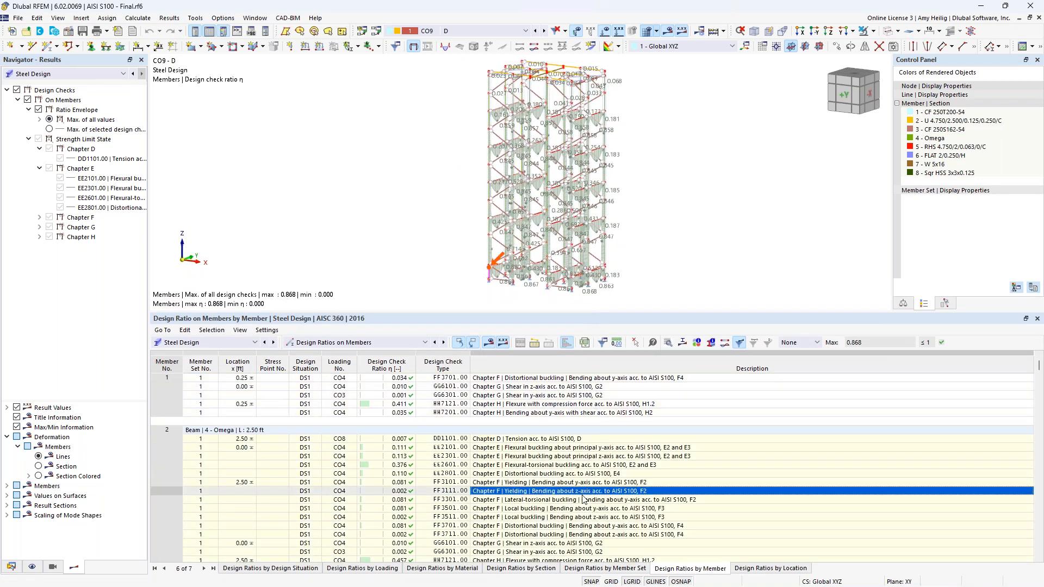
{"action": "scroll", "coordinate": [583, 497], "scroll_direction": "down", "scroll_amount": 6}
{"action": "left_click", "coordinate": [582, 508]}
{"action": "key", "text": "Down"}
{"action": "key", "text": "Down"}
{"action": "key", "text": "Down"}
{"action": "key", "text": "Down"}
{"action": "key", "text": "Down"}
{"action": "key", "text": "Down"}
{"action": "key", "text": "Down"}
{"action": "key", "text": "Down"}
{"action": "key", "text": "Down"}
{"action": "key", "text": "Down"}
{"action": "key", "text": "Down"}
{"action": "key", "text": "Down"}
{"action": "key", "text": "Down"}
{"action": "key", "text": "Down"}
{"action": "key", "text": "Down"}
{"action": "key", "text": "Down"}
{"action": "key", "text": "Down"}
{"action": "key", "text": "Down"}
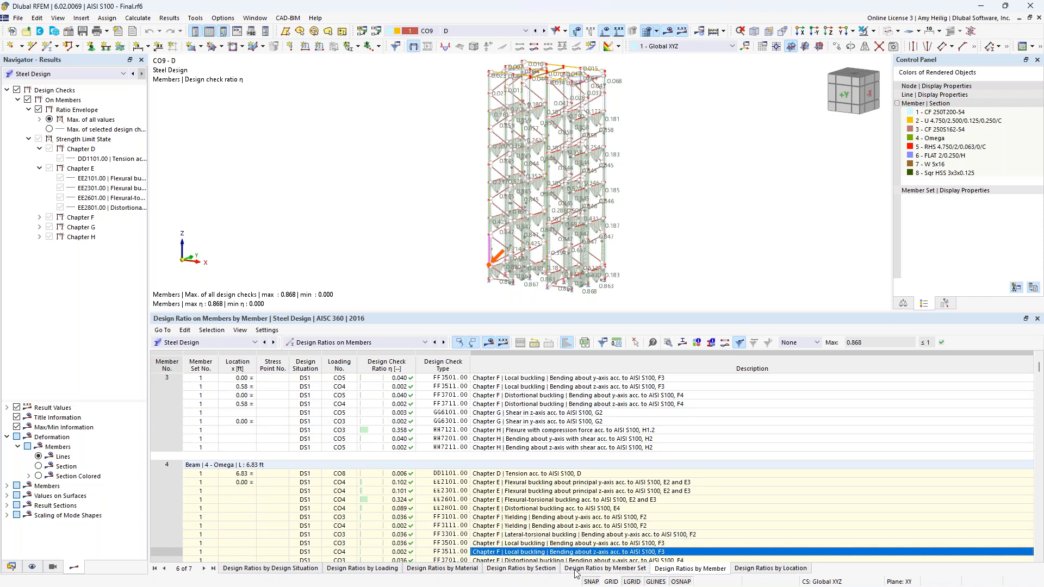
- List the design ratios by section in an enlarged results table and review the Omega and RHS 4.750/2/0.063/0/C checks
{"action": "left_click", "coordinate": [537, 570]}
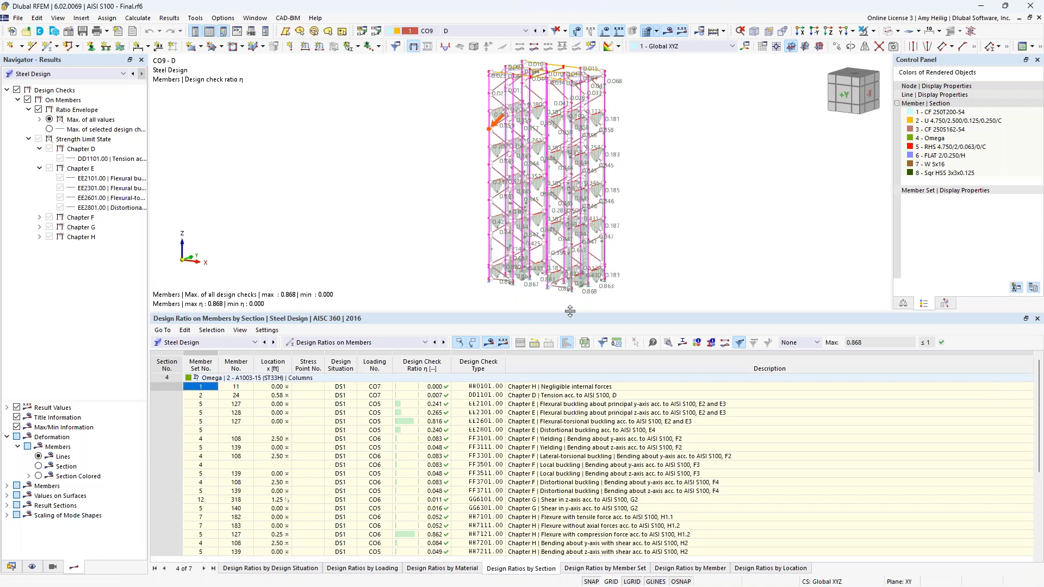
{"action": "left_click_drag", "start_coordinate": [570, 311], "coordinate": [568, 268]}
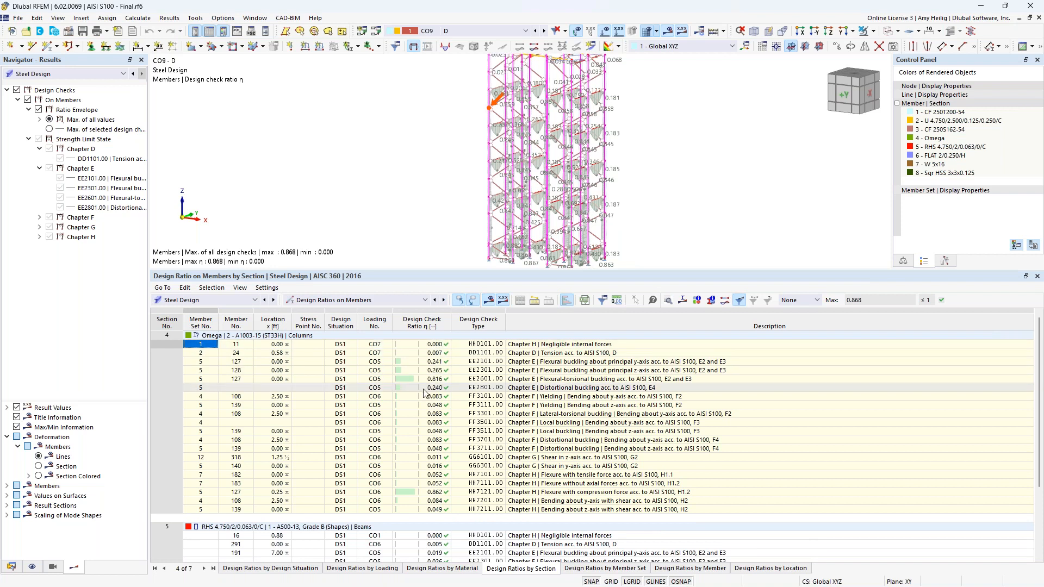
{"action": "scroll", "coordinate": [423, 395], "scroll_direction": "down", "scroll_amount": 3}
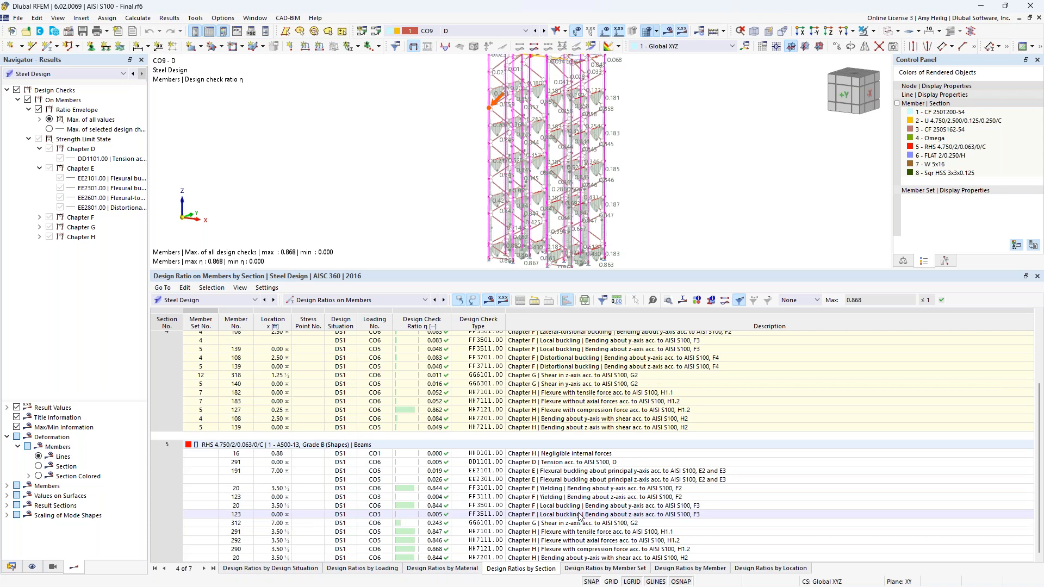
{"action": "scroll", "coordinate": [580, 516], "scroll_direction": "up", "scroll_amount": 3}
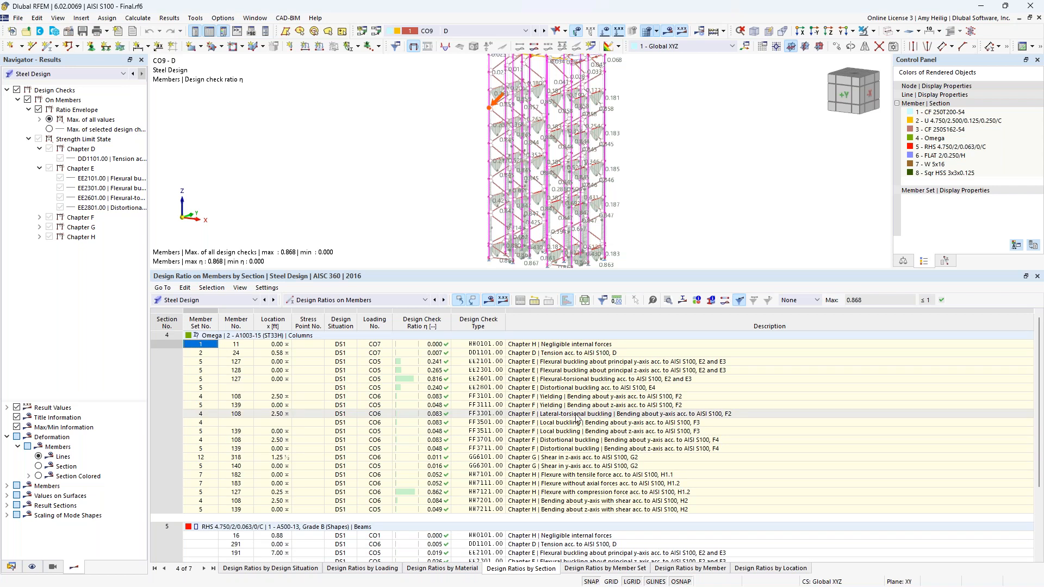
- Filter the design ratios by section to Max only and restore the full list with None
{"action": "left_click", "coordinate": [817, 301]}
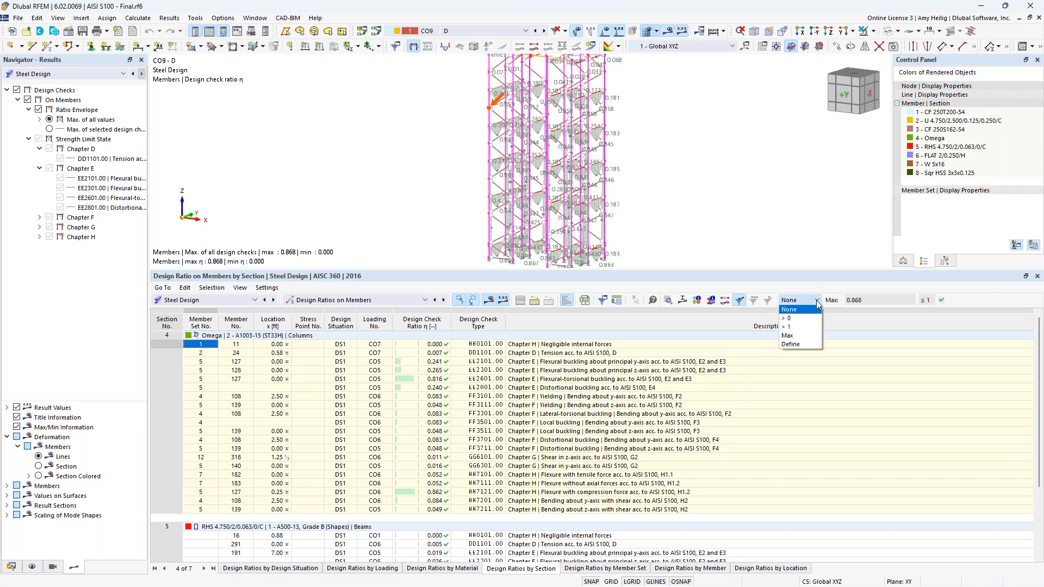
{"action": "left_click", "coordinate": [808, 336]}
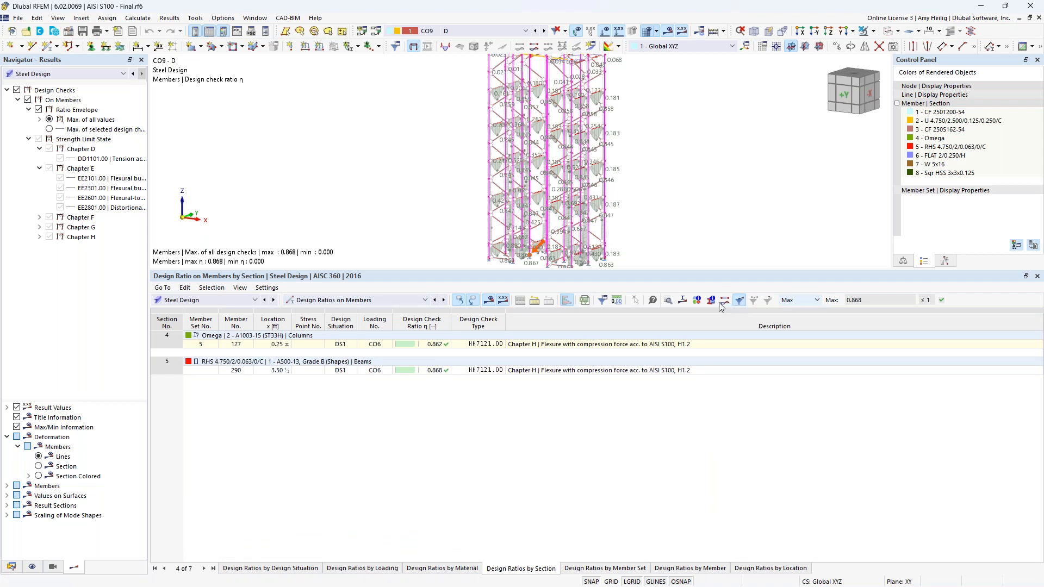
{"action": "left_click", "coordinate": [813, 301]}
{"action": "left_click", "coordinate": [815, 309]}
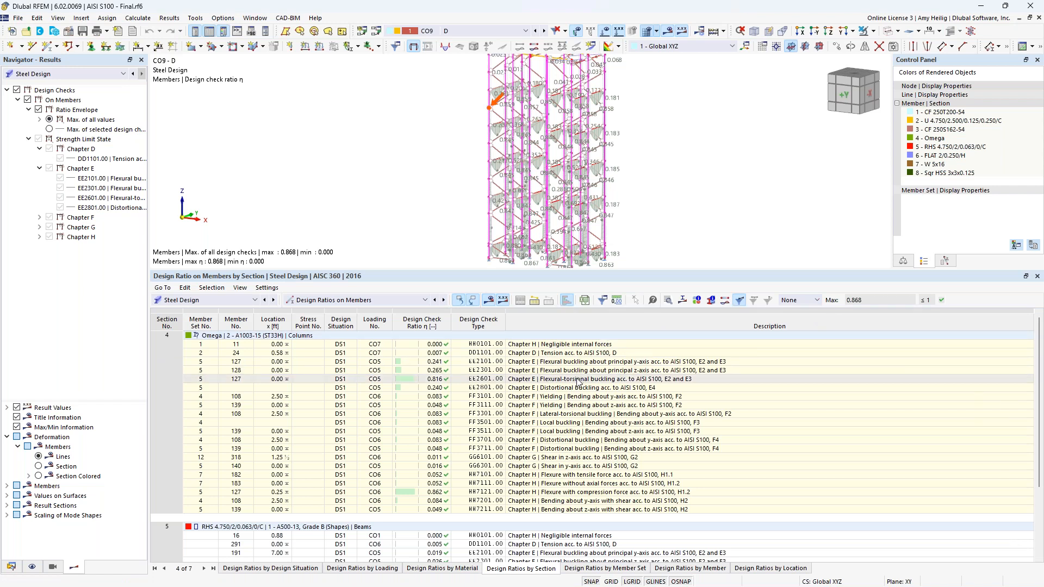
- Examine the design check details and formulas of the EE2601 flexural-torsional buckling check for member 127
{"action": "left_click", "coordinate": [578, 382]}
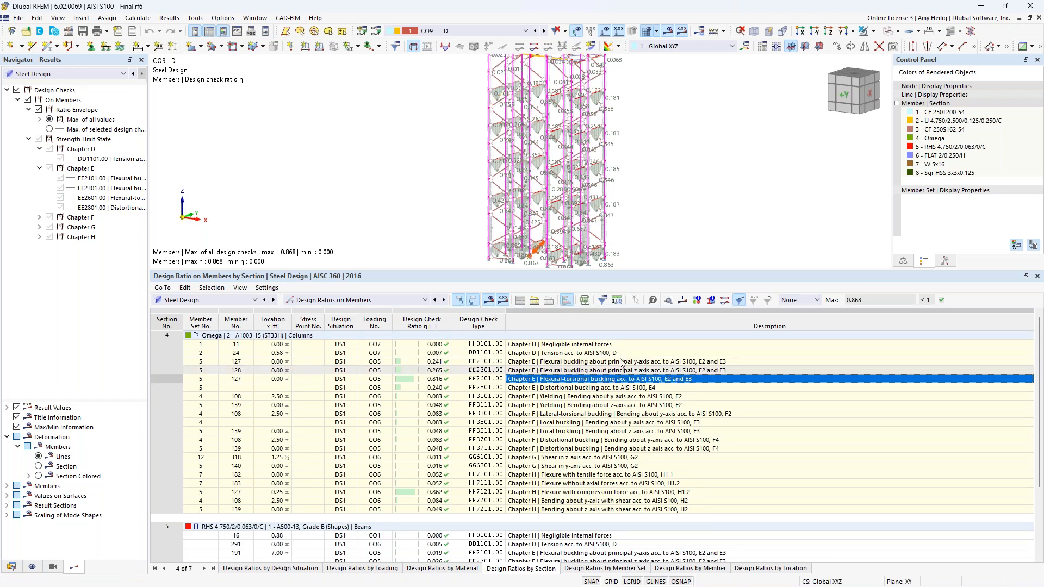
{"action": "left_click", "coordinate": [668, 304]}
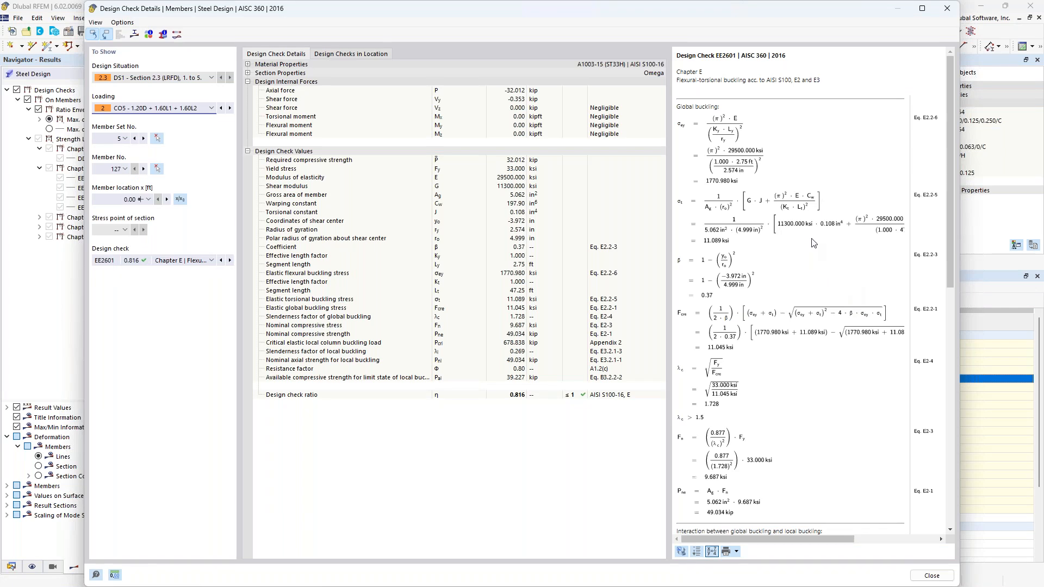
{"action": "scroll", "coordinate": [814, 243], "scroll_direction": "up", "scroll_amount": 3, "text": "ctrl"}
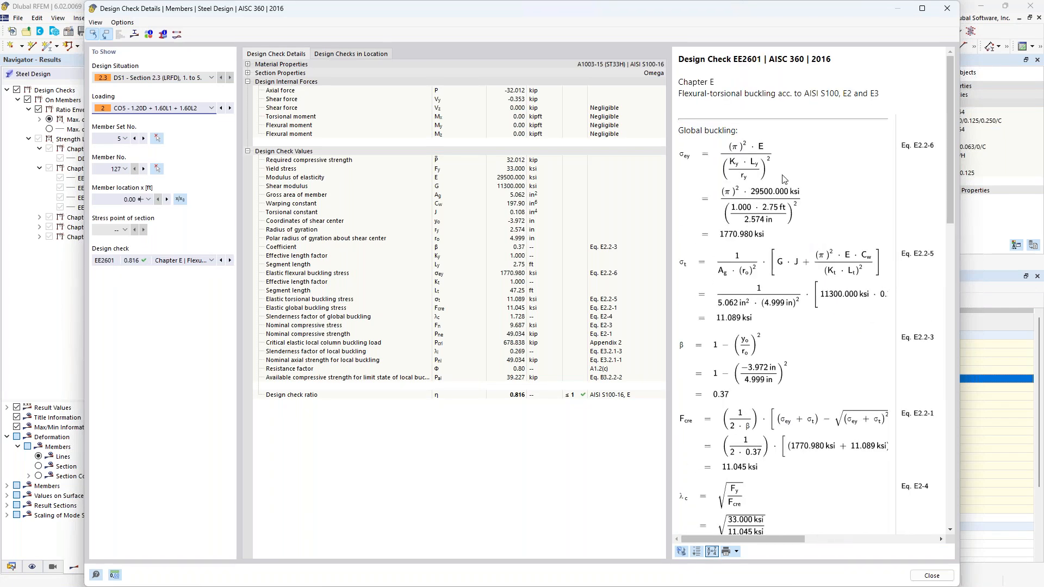
{"action": "scroll", "coordinate": [755, 220], "scroll_direction": "down", "scroll_amount": 3}
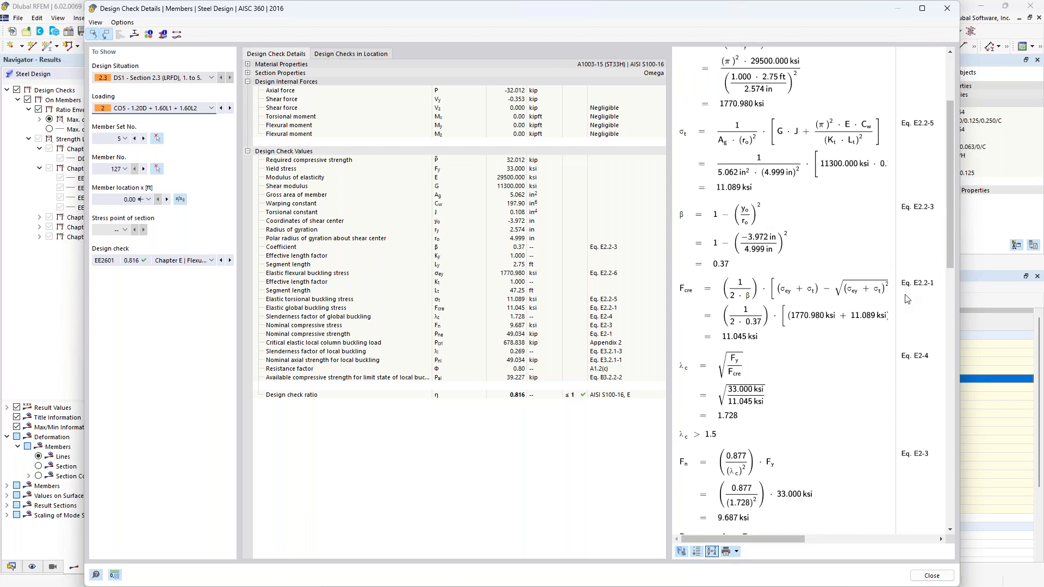
{"action": "scroll", "coordinate": [798, 318], "scroll_direction": "down", "scroll_amount": 15}
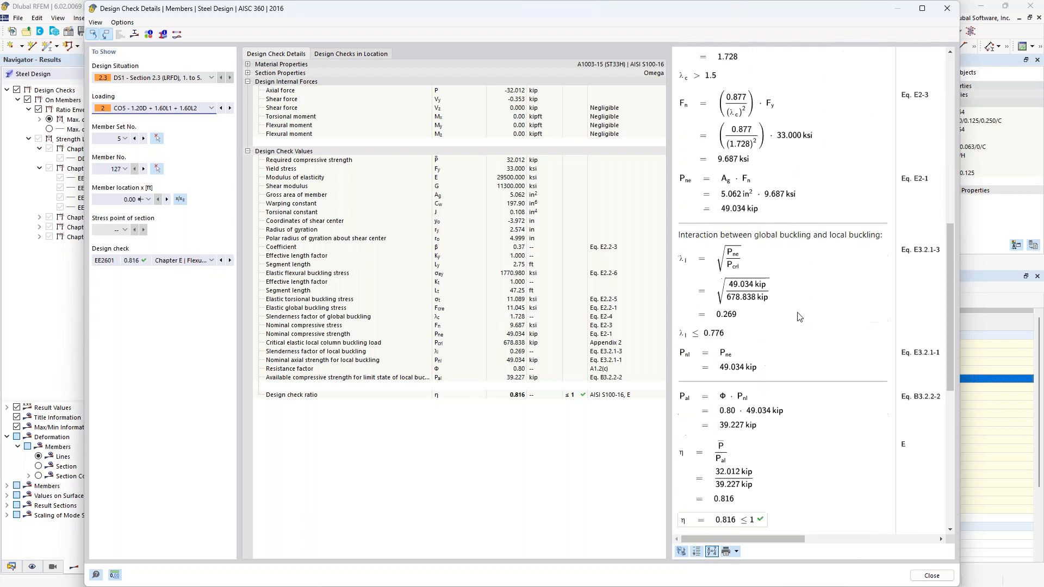
{"action": "scroll", "coordinate": [798, 317], "scroll_direction": "down", "scroll_amount": 2}
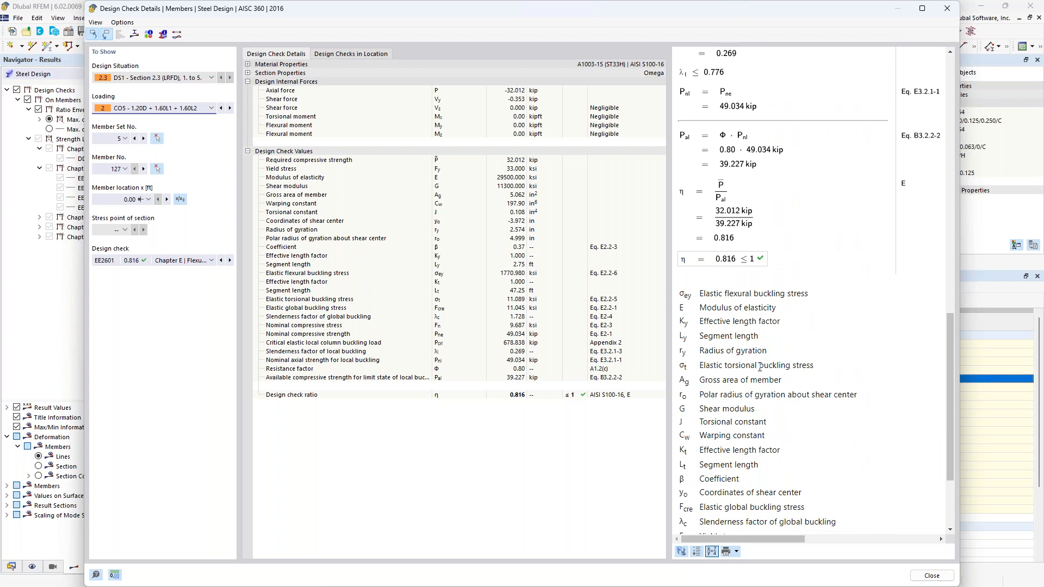
{"action": "scroll", "coordinate": [760, 368], "scroll_direction": "up", "scroll_amount": 1}
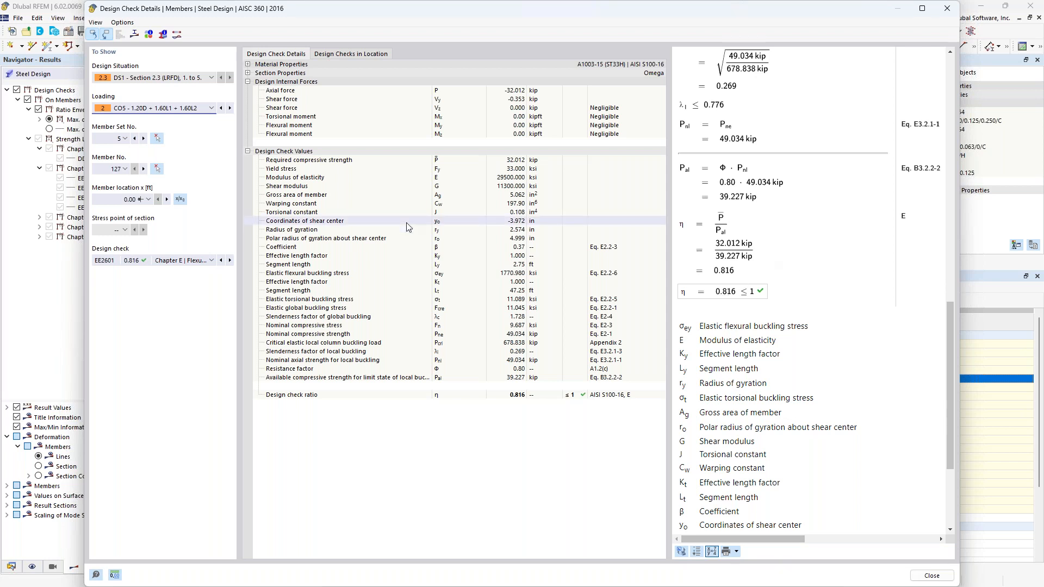
- Switch the details to the EE2101 flexural buckling check about the principal y-axis and read its formulas
{"action": "left_click", "coordinate": [212, 261]}
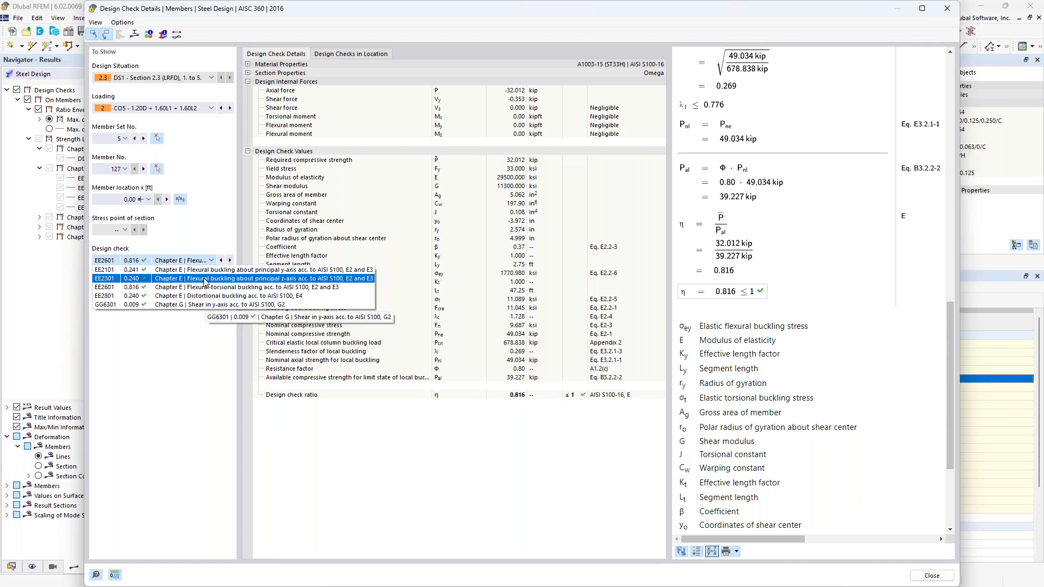
{"action": "left_click", "coordinate": [205, 273]}
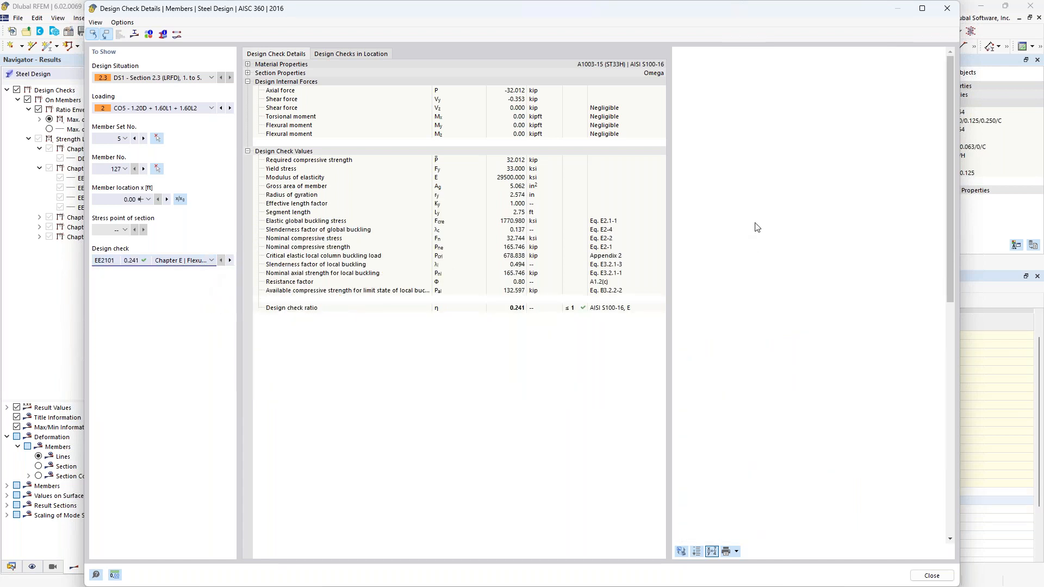
{"action": "scroll", "coordinate": [756, 227], "scroll_direction": "down", "scroll_amount": 3}
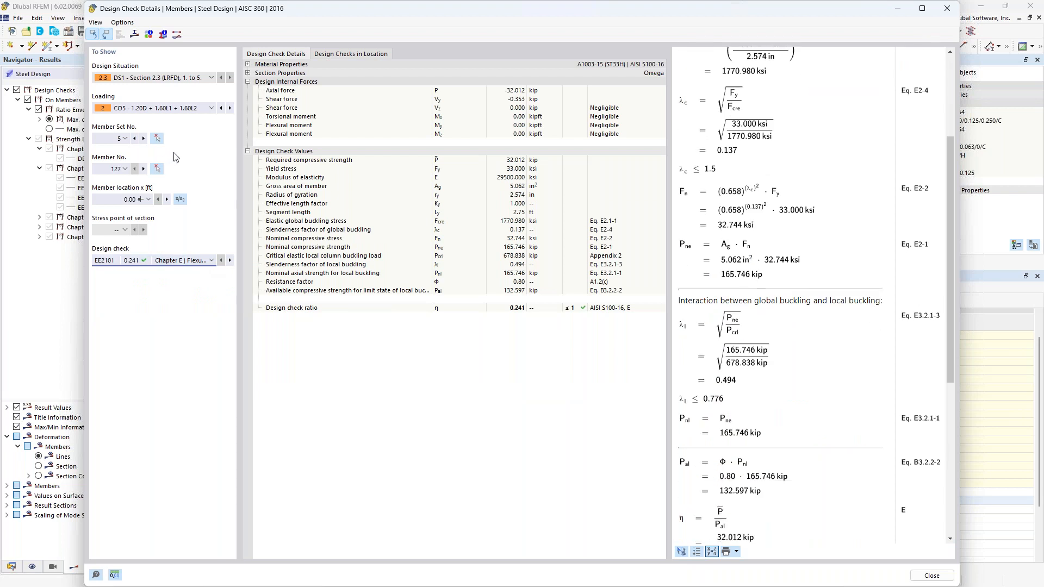
- Open the stress diagram on member 127's Omega section and show the total normal stress
{"action": "left_click", "coordinate": [135, 33]}
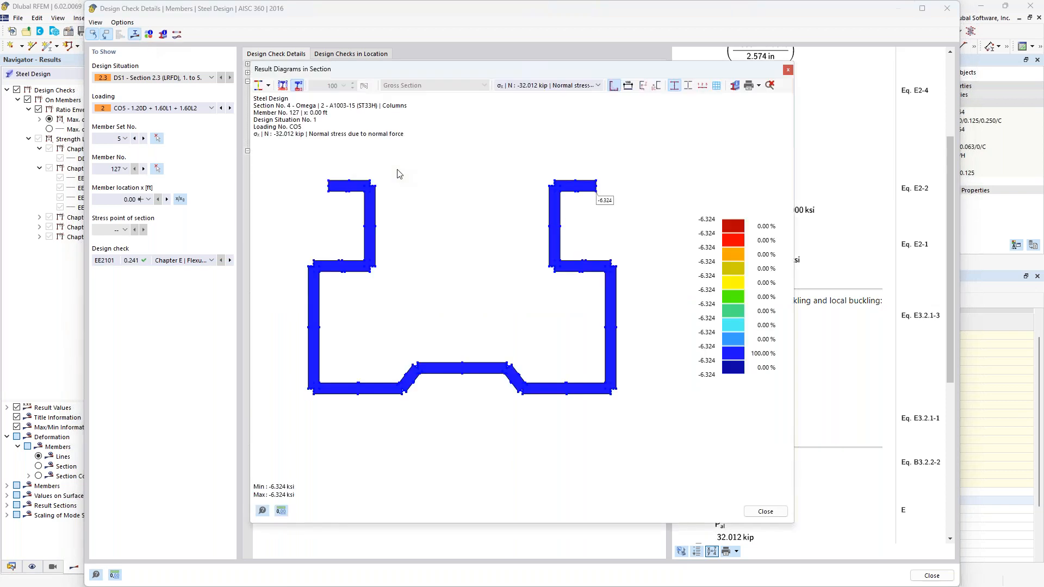
{"action": "left_click", "coordinate": [268, 86]}
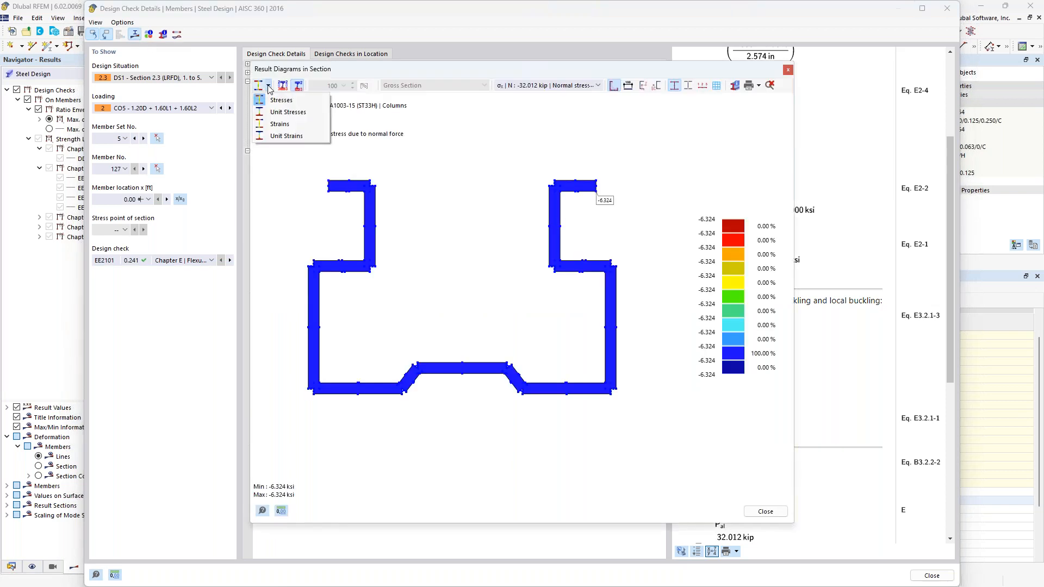
{"action": "left_click", "coordinate": [308, 102]}
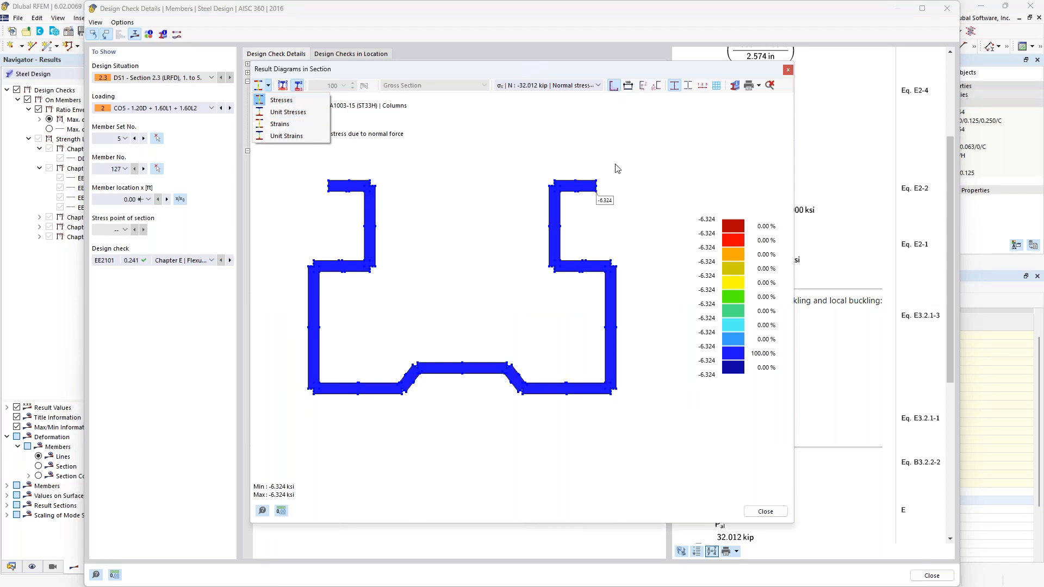
{"action": "left_click", "coordinate": [598, 85]}
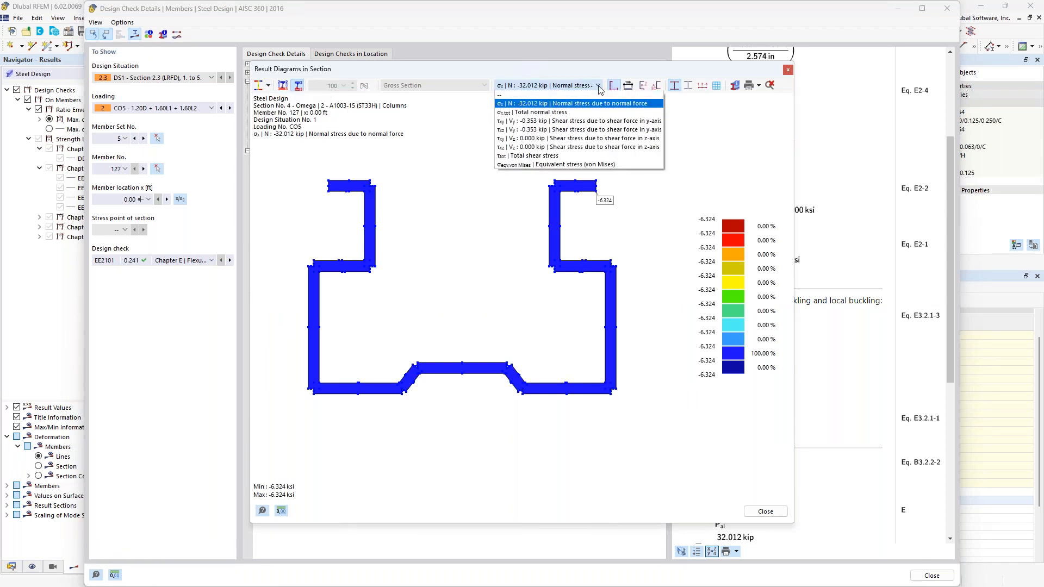
{"action": "left_click", "coordinate": [576, 112]}
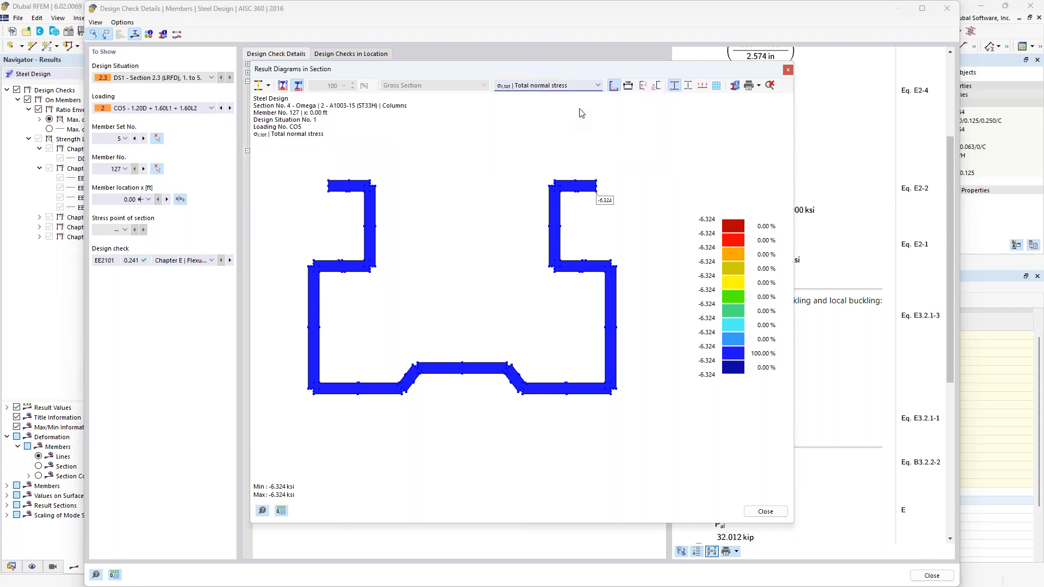
- View the section's total shear stress and von Mises equivalent stress, and close the design check details
{"action": "left_click", "coordinate": [598, 86]}
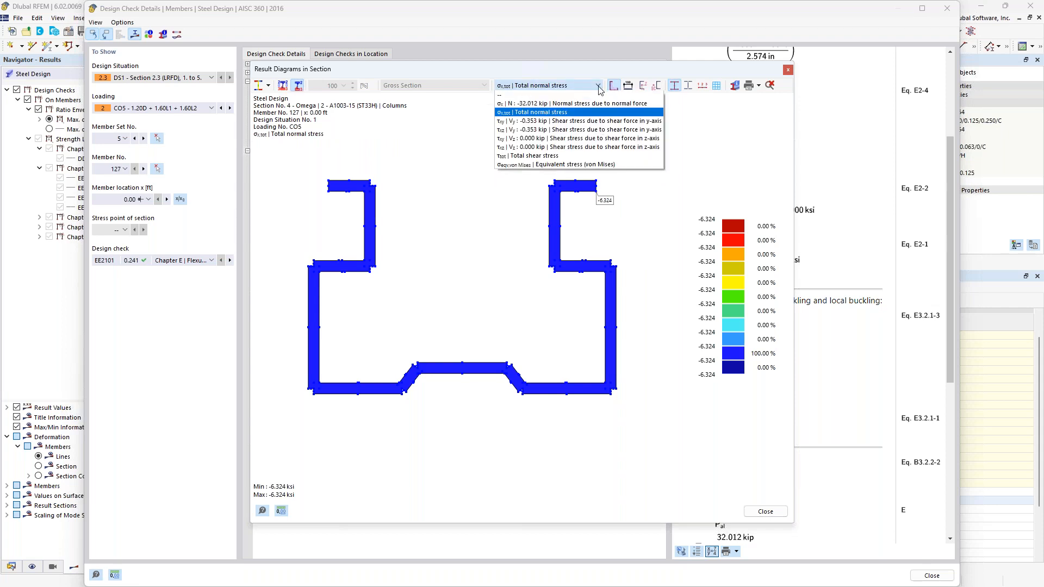
{"action": "left_click", "coordinate": [571, 156]}
{"action": "left_click", "coordinate": [598, 86]}
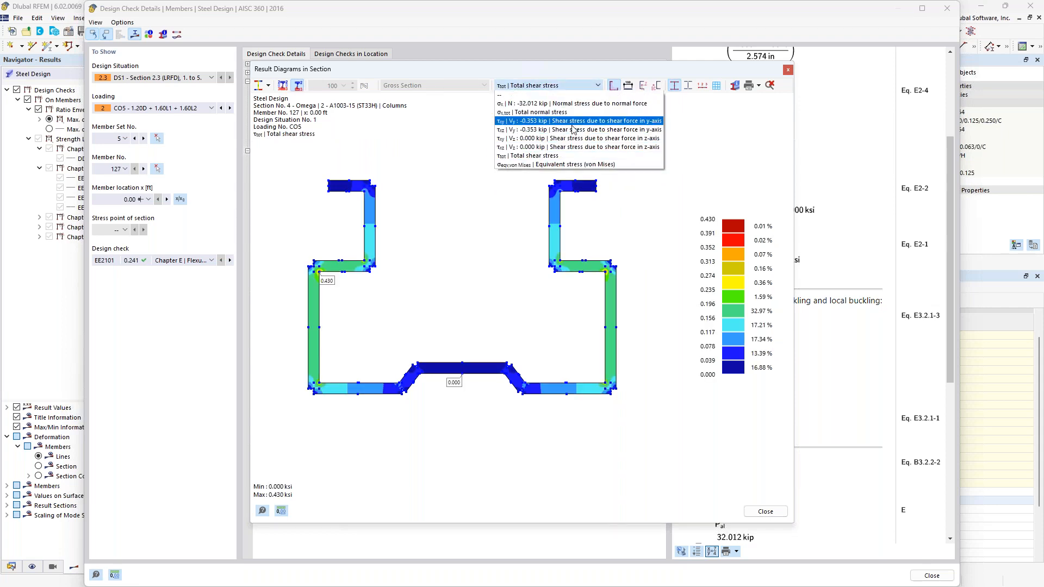
{"action": "left_click", "coordinate": [558, 164]}
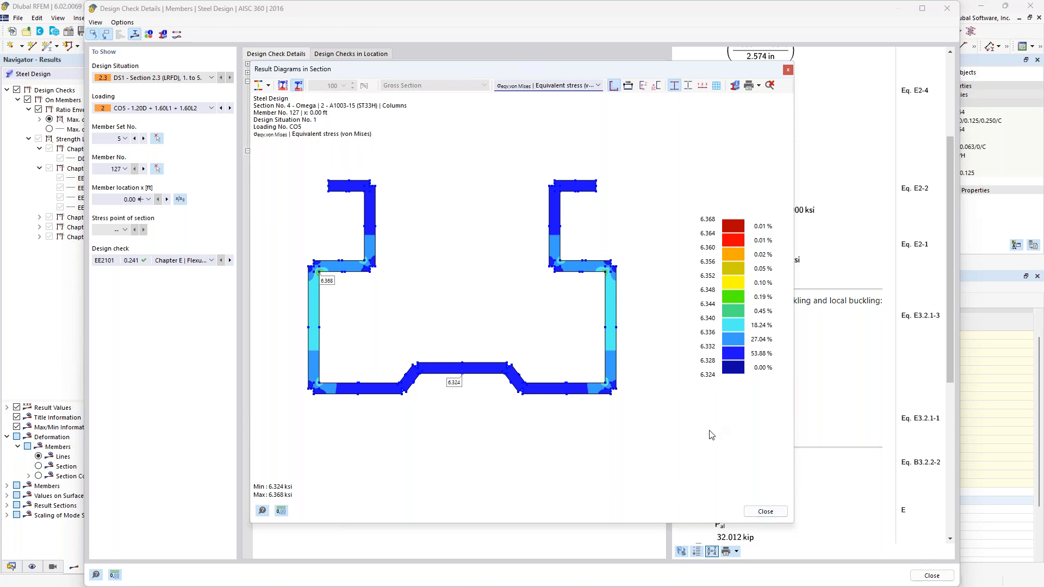
{"action": "left_click", "coordinate": [766, 511]}
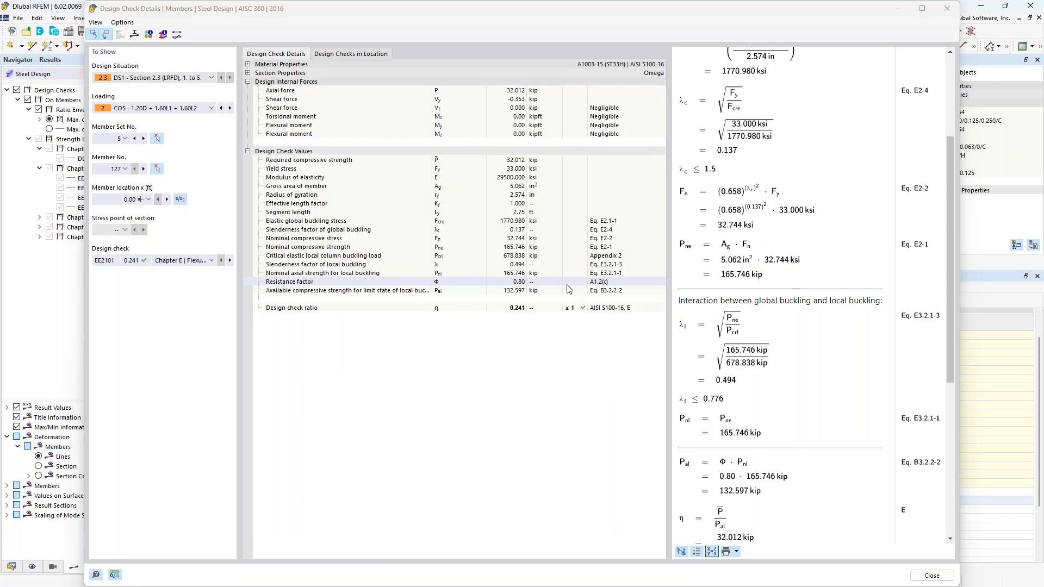
{"action": "left_click", "coordinate": [923, 577]}
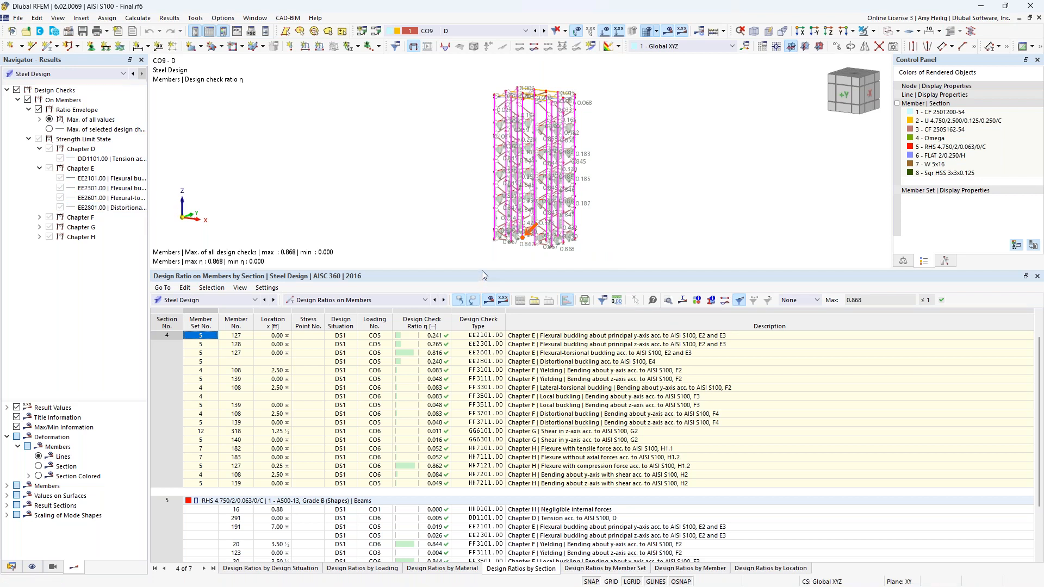
- Shrink the results table to enlarge the rack view and expand the Chapter F design checks in the results navigator
{"action": "left_click_drag", "start_coordinate": [482, 270], "coordinate": [482, 398]}
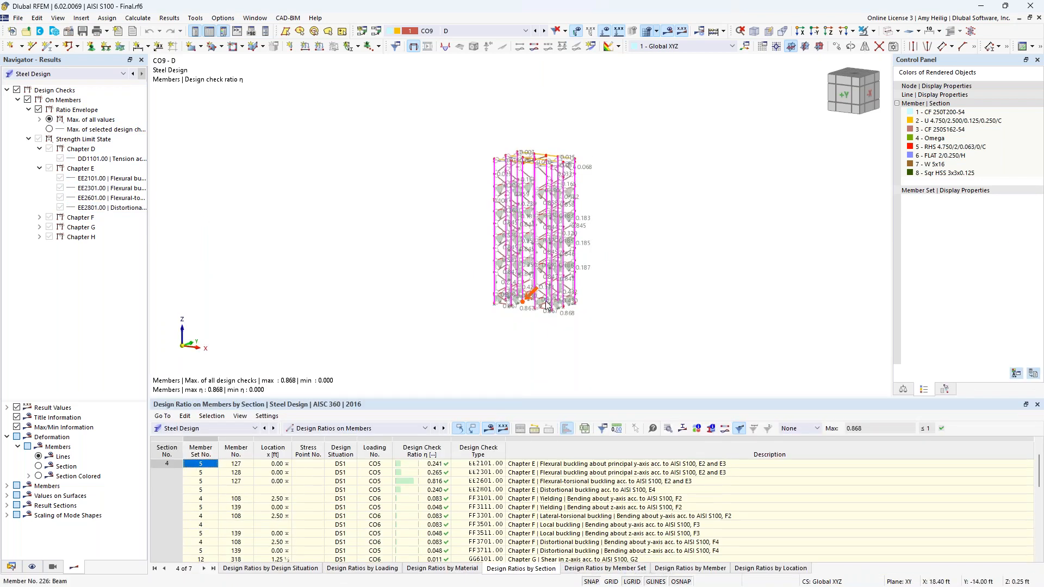
{"action": "scroll", "coordinate": [546, 261], "scroll_direction": "up", "scroll_amount": 3}
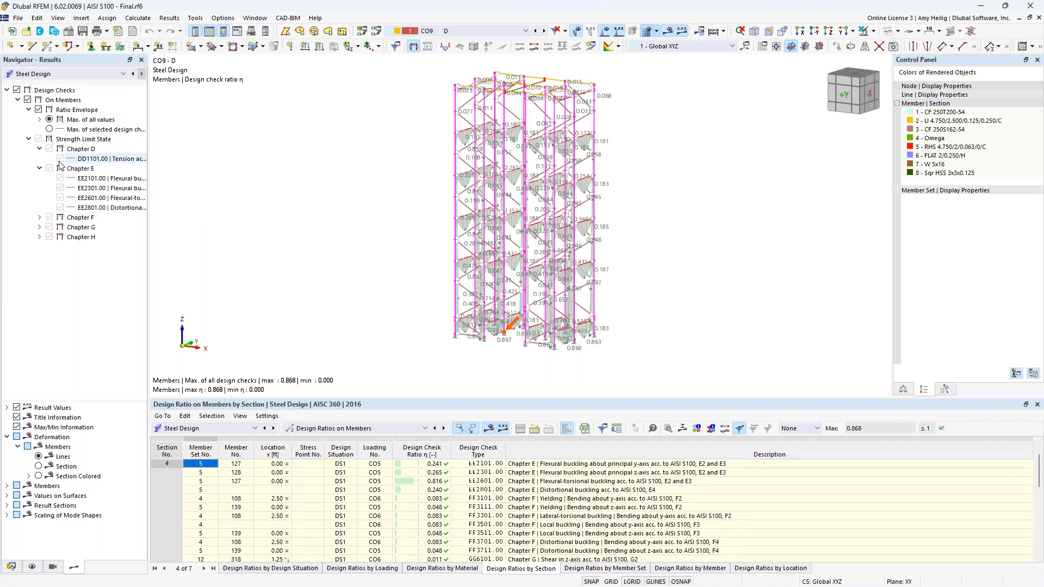
{"action": "left_click", "coordinate": [39, 217]}
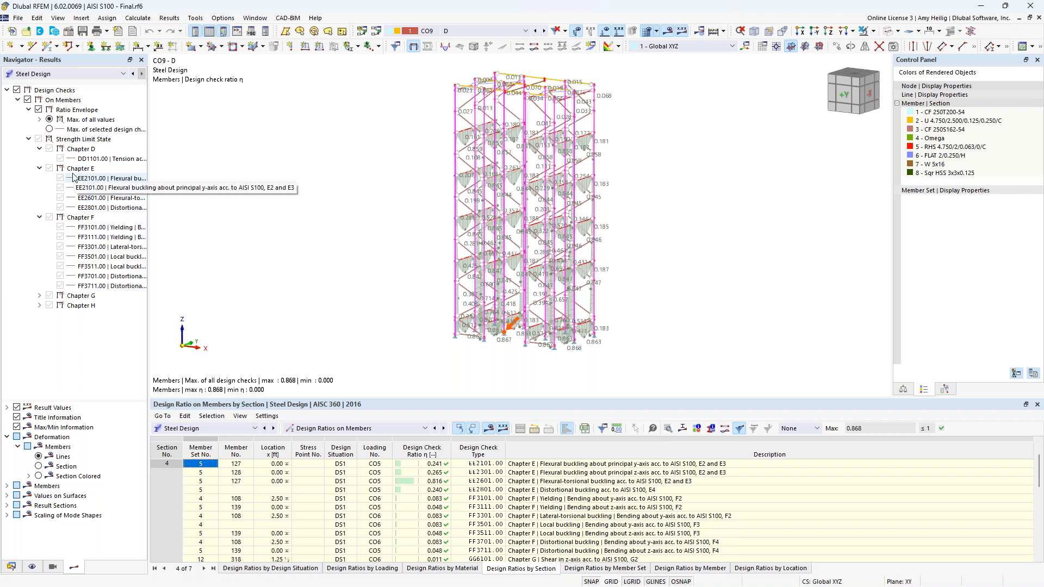
- Display the Static Analysis deformations for CO5 with the loads hidden and the members shown as Section Colored
{"action": "left_click", "coordinate": [64, 75]}
{"action": "left_click", "coordinate": [62, 84]}
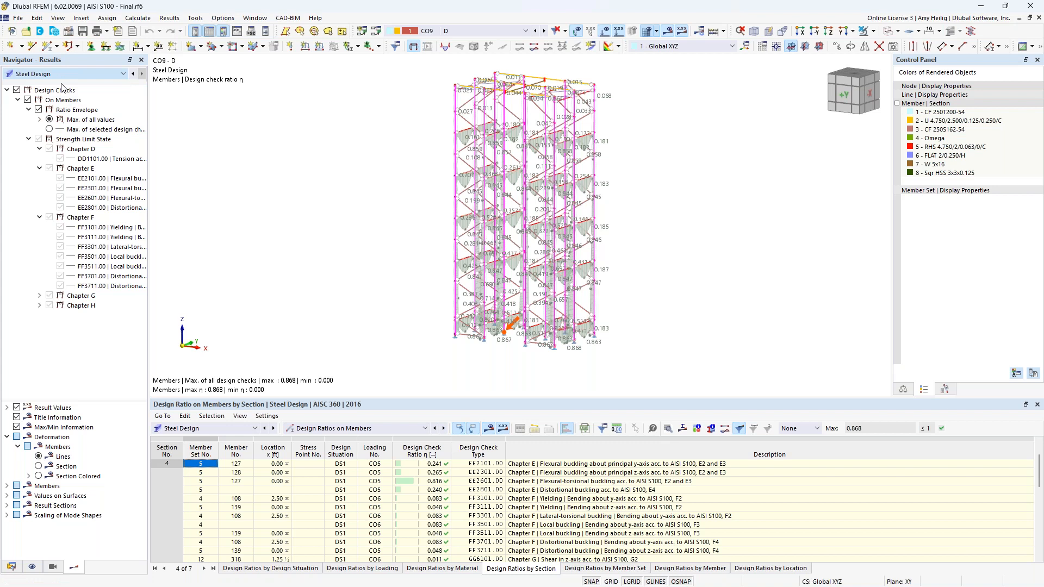
{"action": "left_click", "coordinate": [479, 31]}
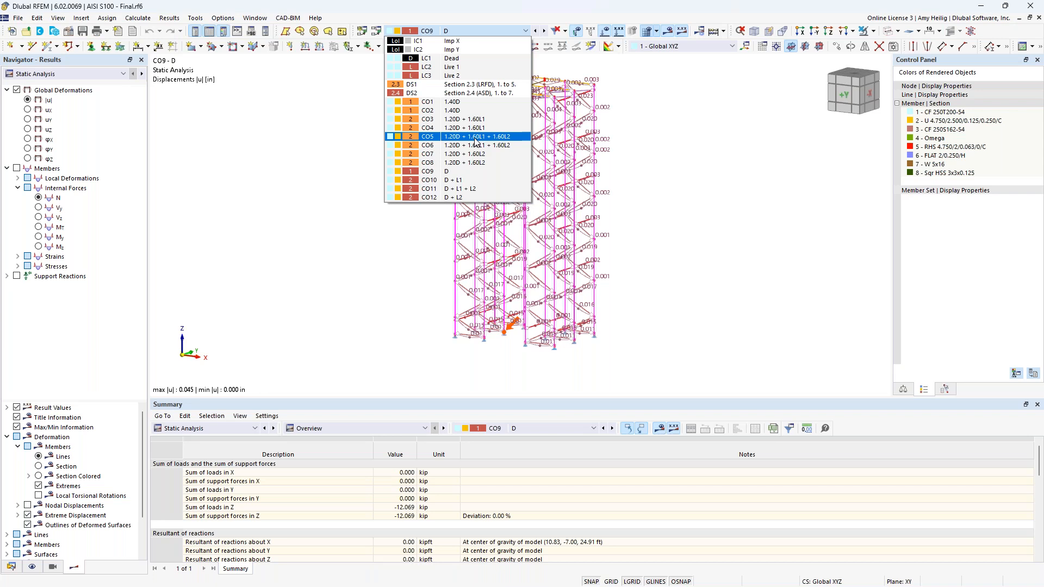
{"action": "left_click", "coordinate": [474, 136]}
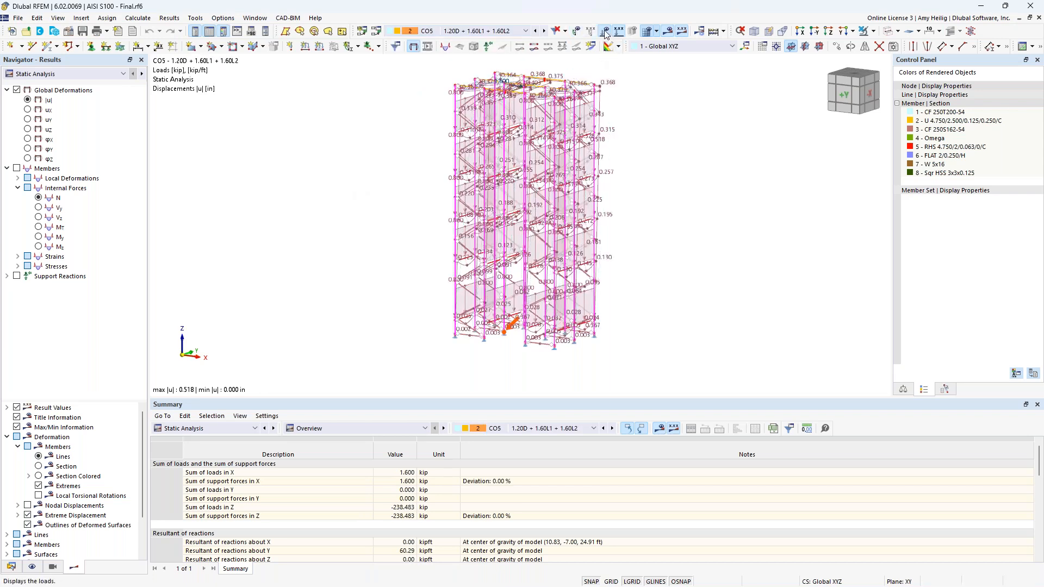
{"action": "left_click", "coordinate": [576, 31]}
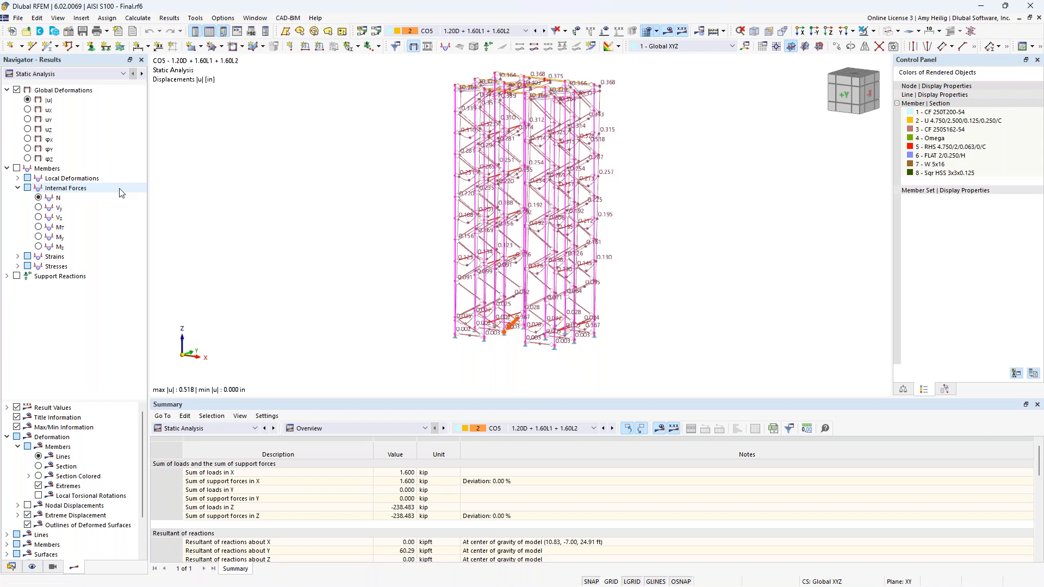
{"action": "left_click", "coordinate": [39, 477]}
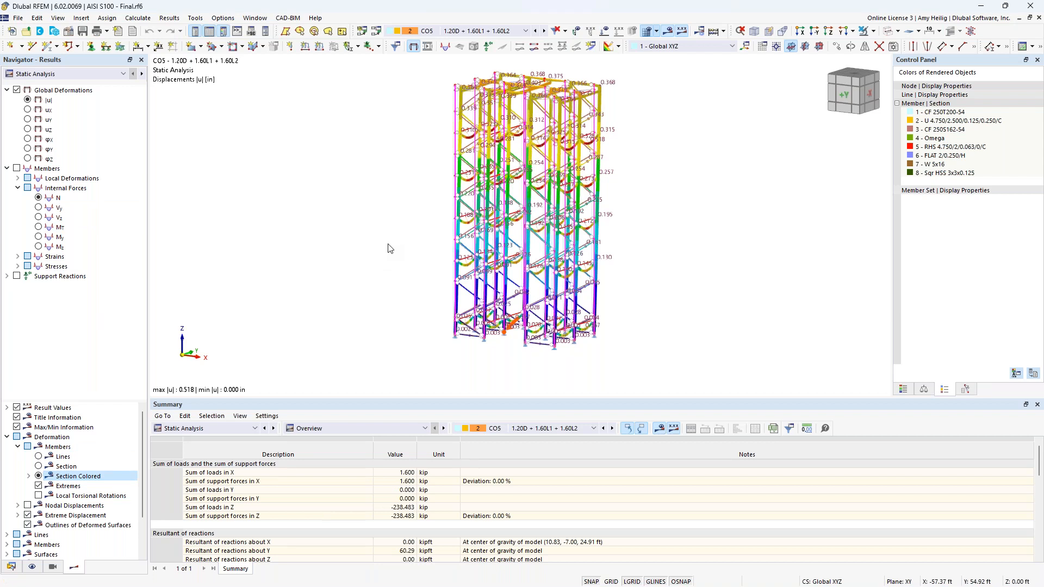
- Replace the rack's deformation display with member internal forces, viewing axial force N, shear Vz and moment My for CO5
{"action": "left_click", "coordinate": [17, 169]}
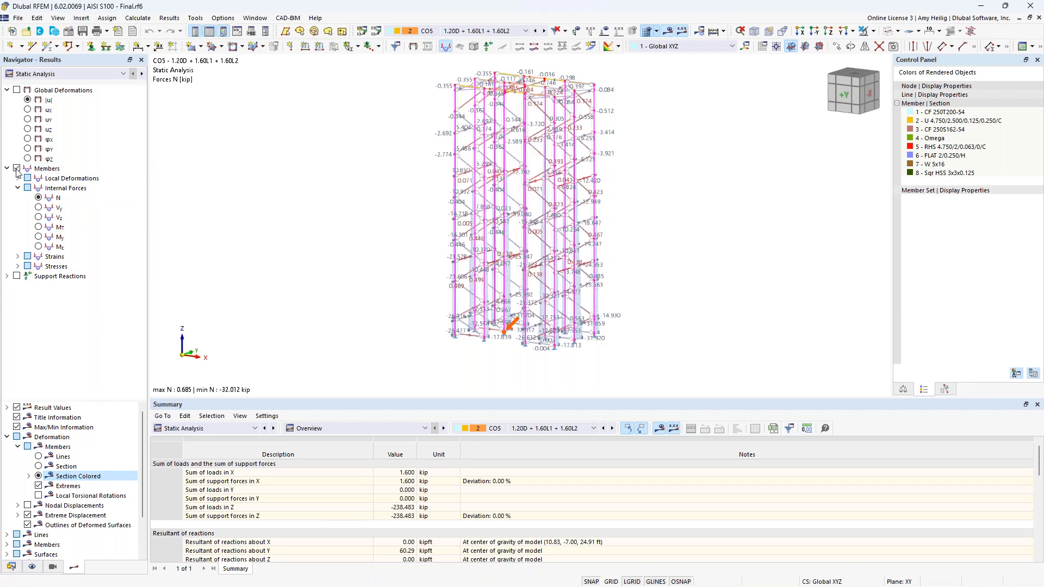
{"action": "left_click", "coordinate": [38, 218]}
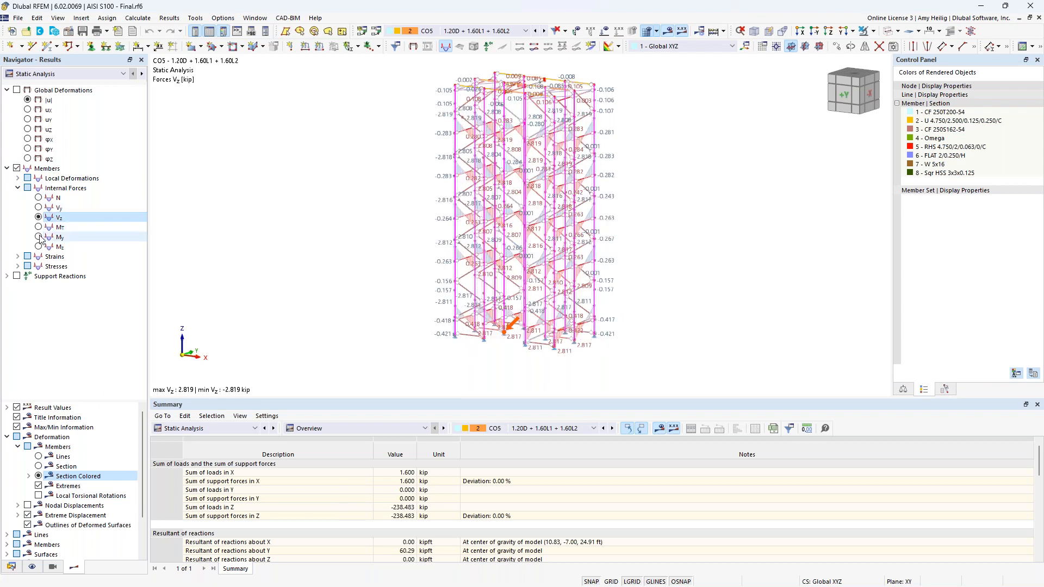
{"action": "left_click", "coordinate": [38, 236]}
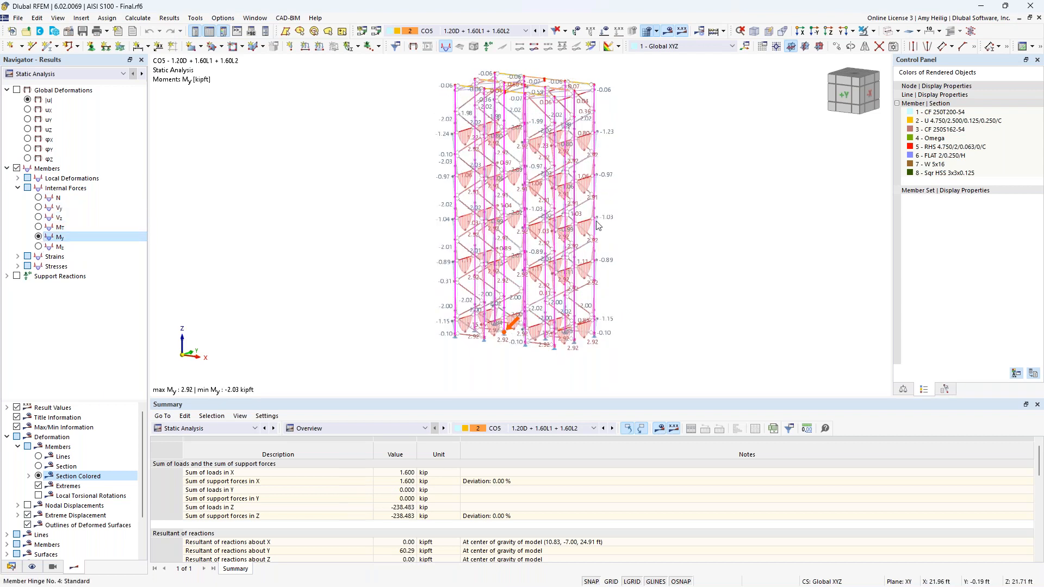
- Open the result diagrams for beam member 313 and add the N and Vz internal force diagrams
{"action": "scroll", "coordinate": [598, 224], "scroll_direction": "up", "scroll_amount": 5}
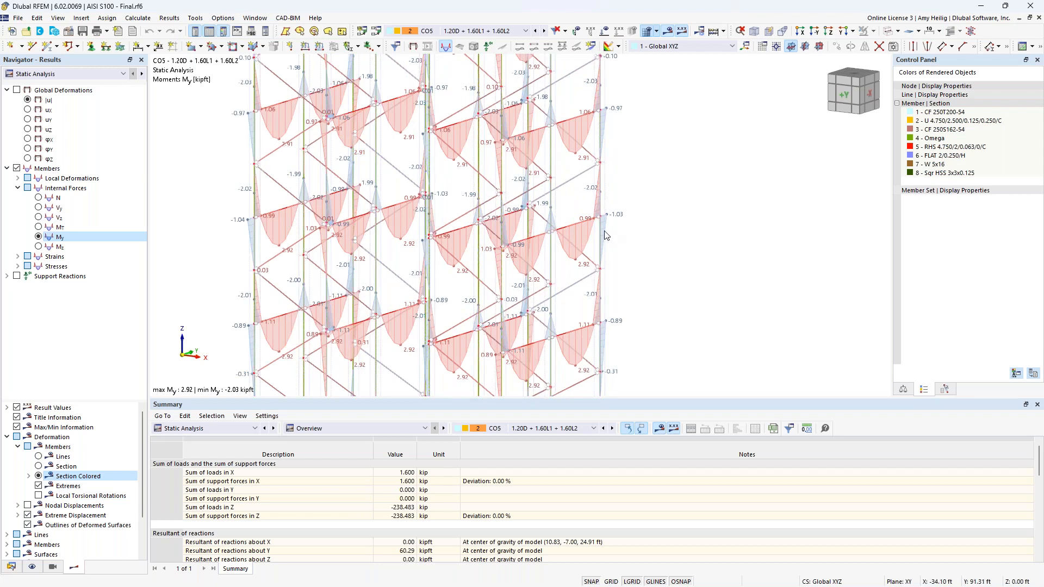
{"action": "right_click", "coordinate": [580, 224]}
{"action": "mouse_move", "coordinate": [810, 259]}
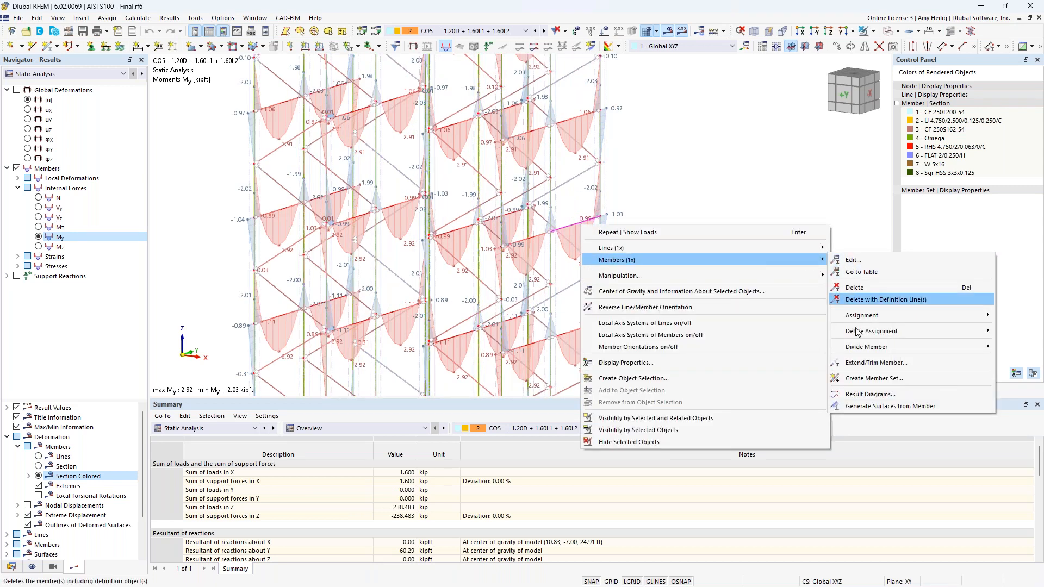
{"action": "left_click", "coordinate": [860, 398]}
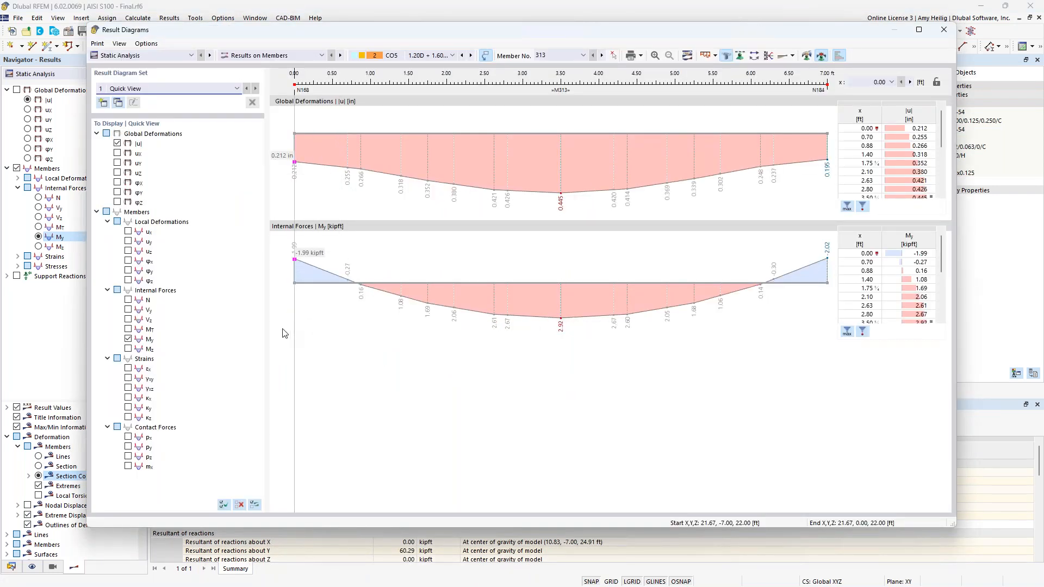
{"action": "left_click", "coordinate": [129, 300]}
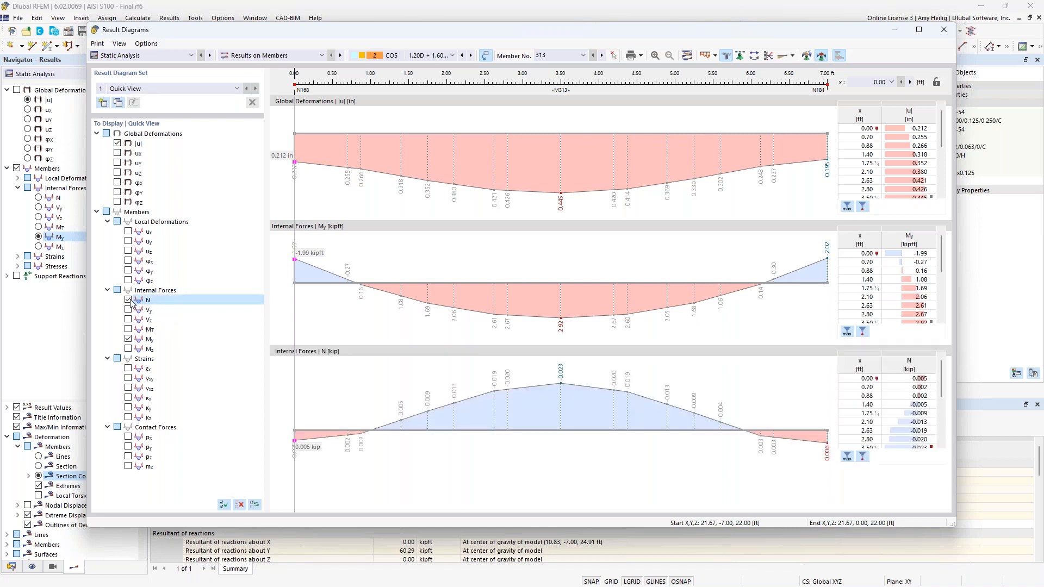
{"action": "left_click", "coordinate": [128, 320]}
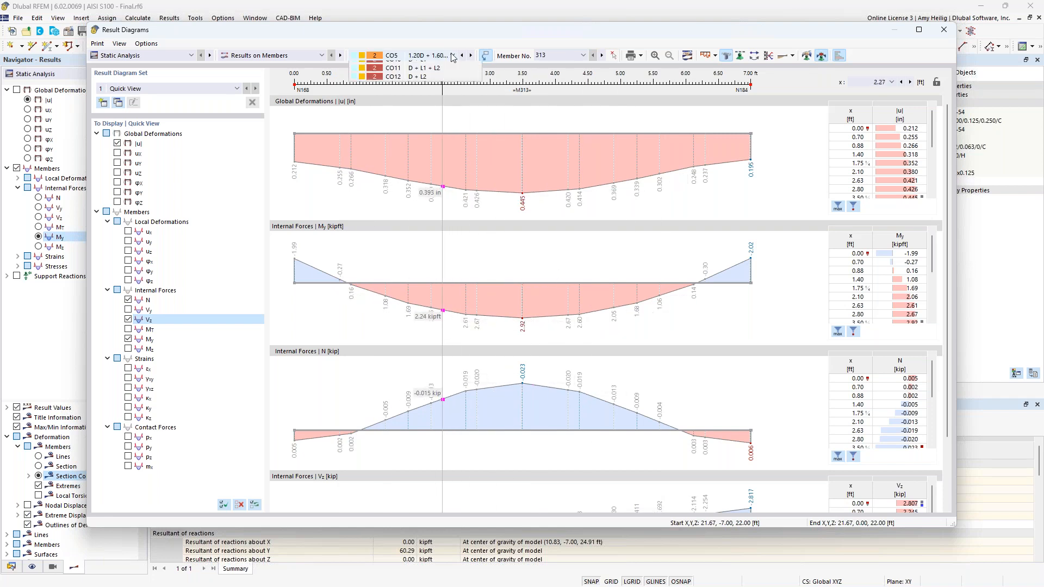
- Switch member 313's result diagrams to load combination CO3 and close them
{"action": "left_click", "coordinate": [430, 55]}
{"action": "left_click", "coordinate": [424, 100]}
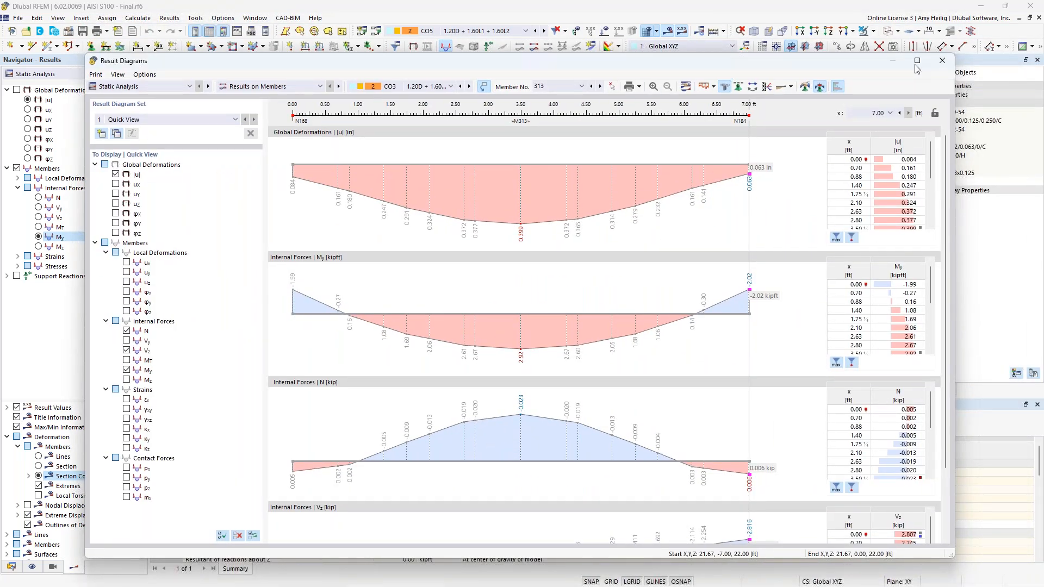
{"action": "left_click", "coordinate": [942, 61]}
- Enlarge the results table, browse the internal forces listed by member, and shrink the table again
{"action": "scroll", "coordinate": [658, 244], "scroll_direction": "down", "scroll_amount": 5}
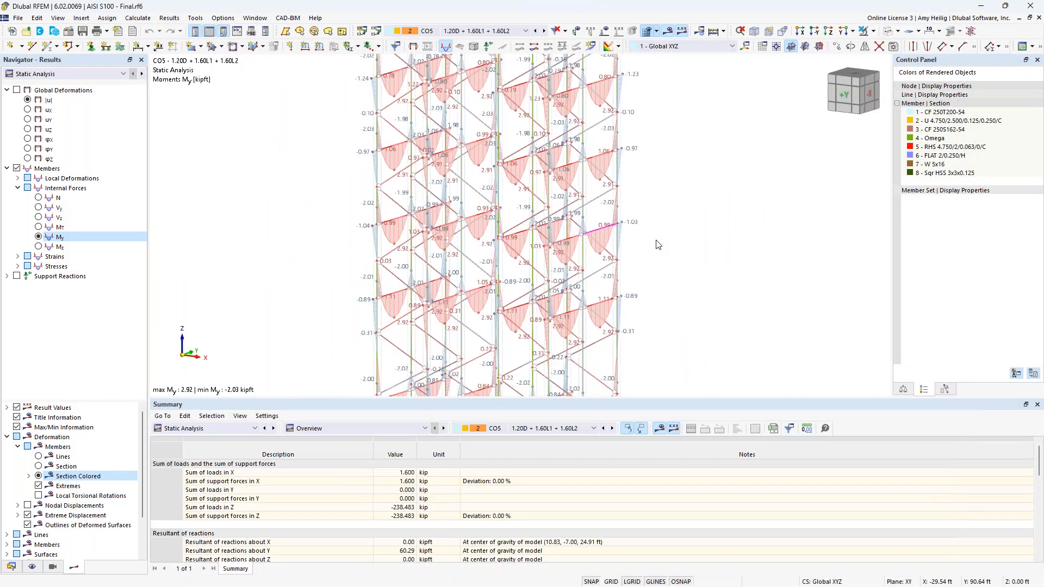
{"action": "middle_click_drag", "start_coordinate": [619, 253], "coordinate": [598, 248]}
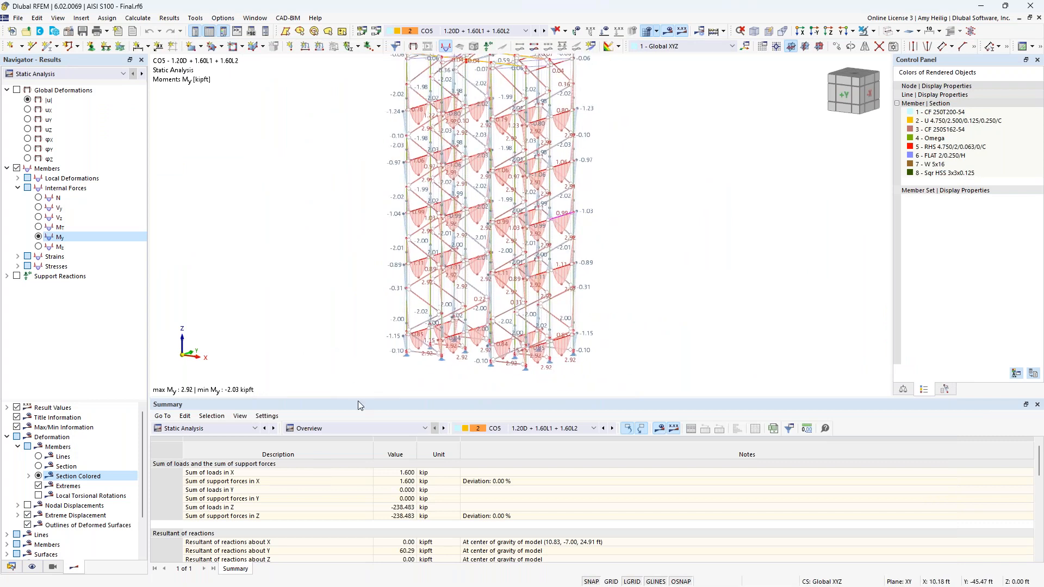
{"action": "left_click_drag", "start_coordinate": [357, 399], "coordinate": [351, 336]}
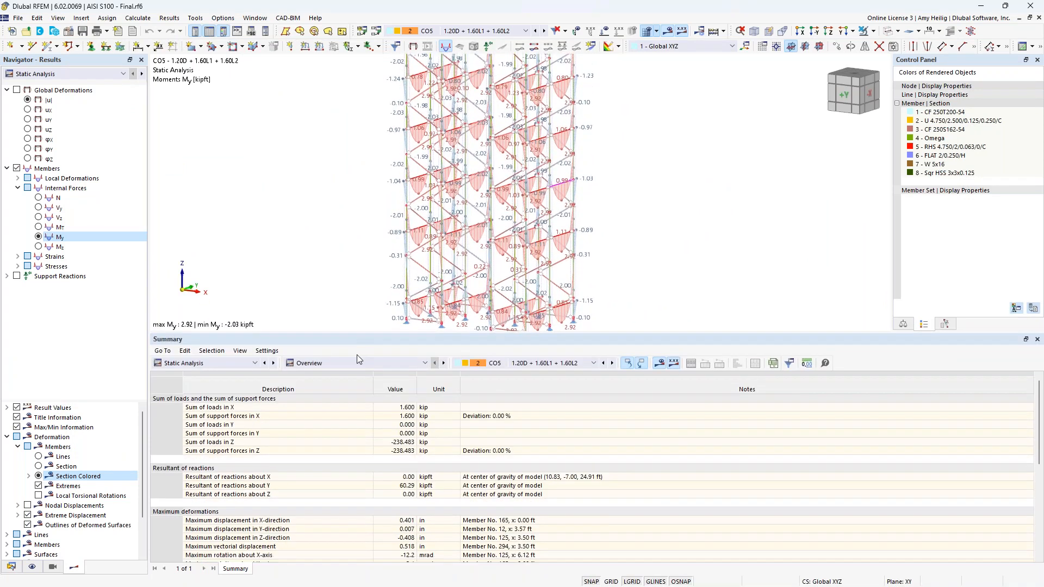
{"action": "left_click", "coordinate": [348, 364]}
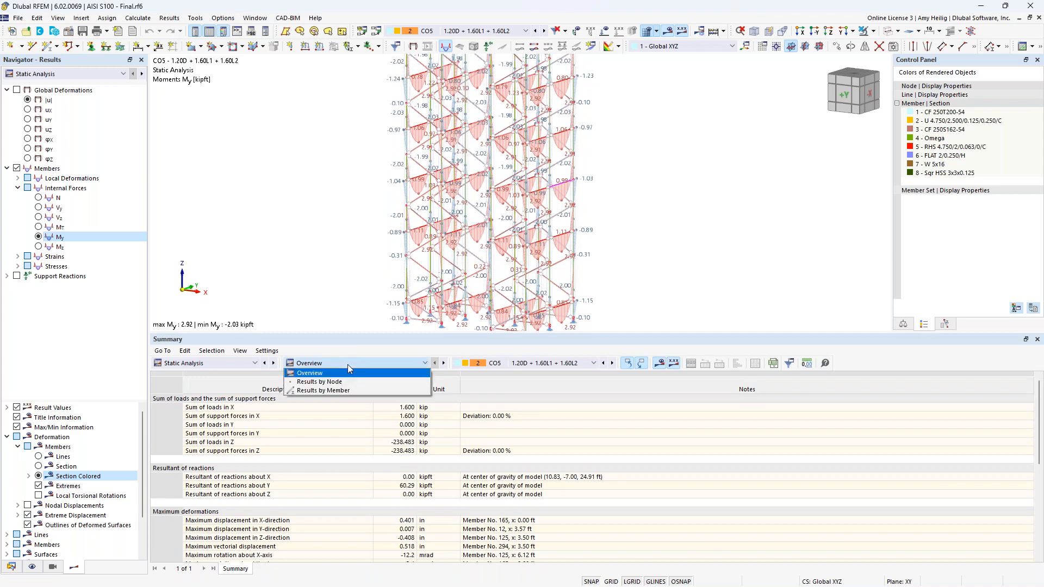
{"action": "left_click", "coordinate": [348, 389]}
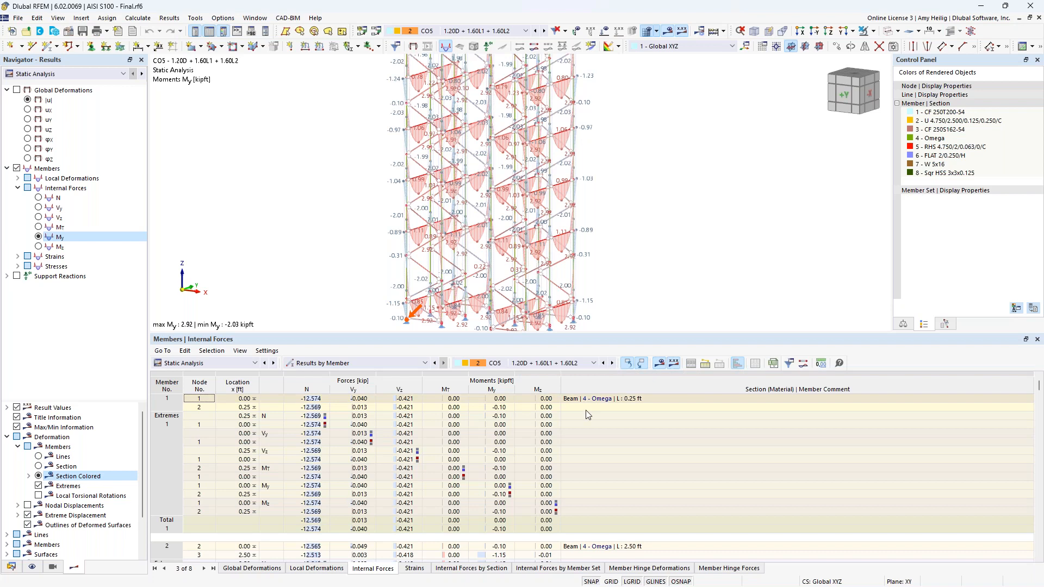
{"action": "scroll", "coordinate": [583, 428], "scroll_direction": "down", "scroll_amount": 5}
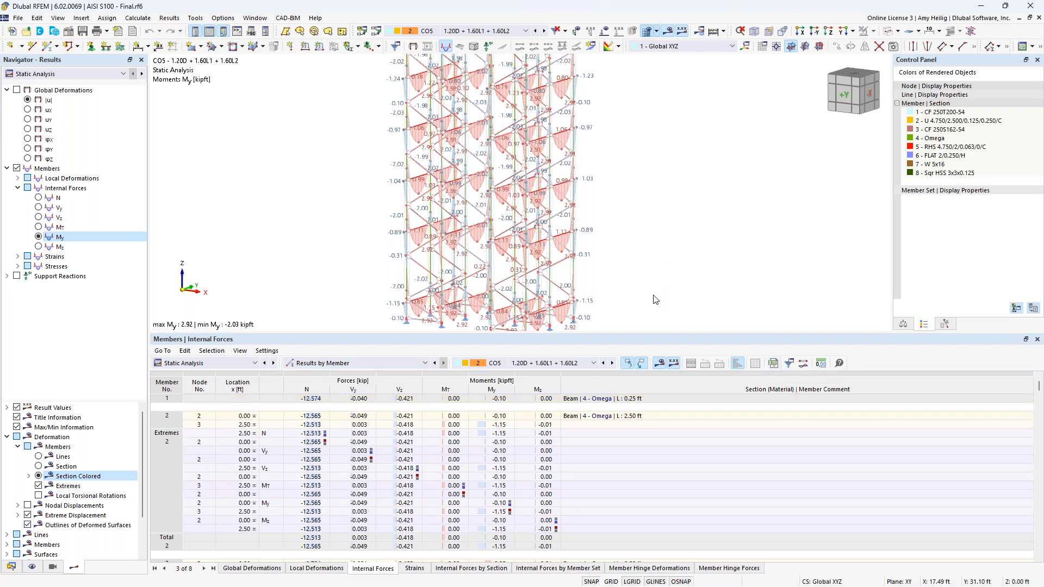
{"action": "left_click_drag", "start_coordinate": [646, 333], "coordinate": [647, 411]}
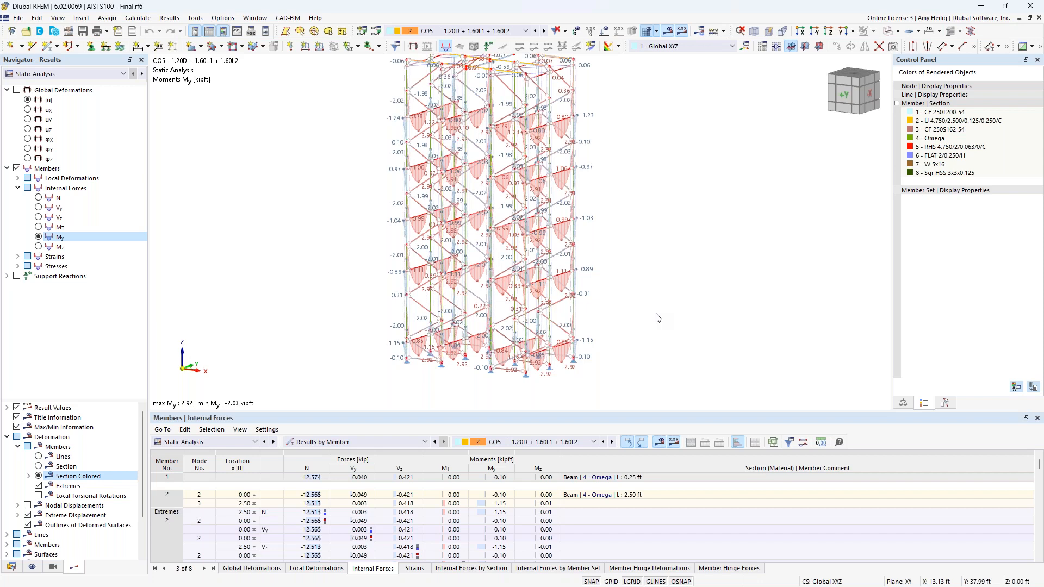
- Switch to the PowerPoint slide show at the Web Crippling Design slide
{"action": "key", "text": "super+Tab"}
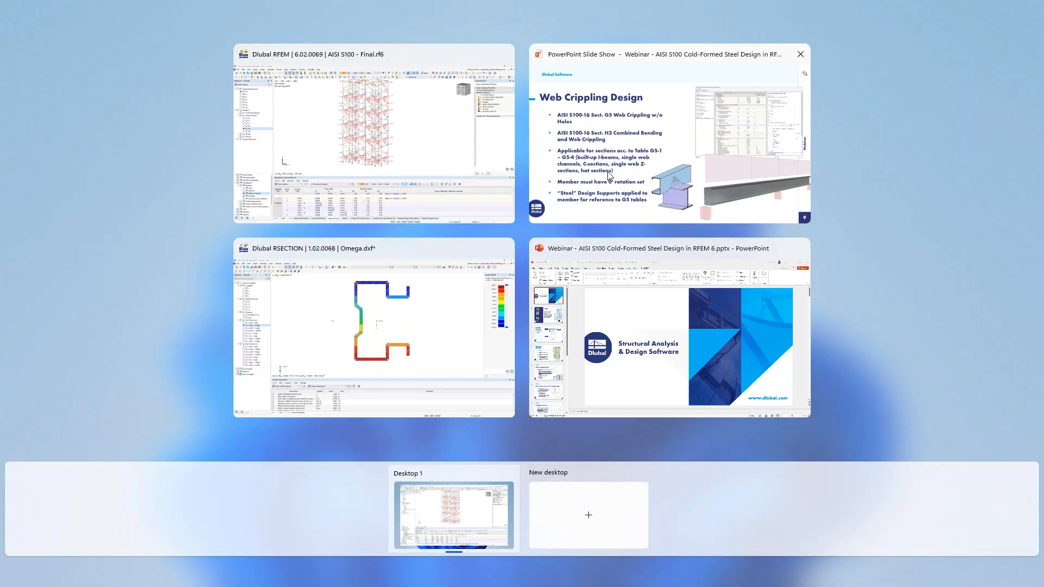
{"action": "left_click", "coordinate": [608, 176]}
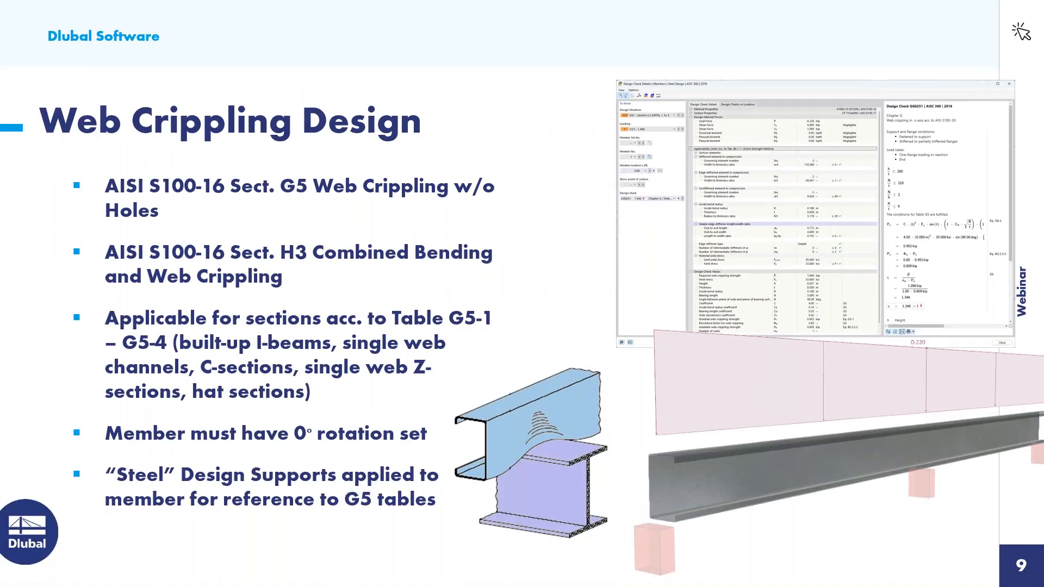
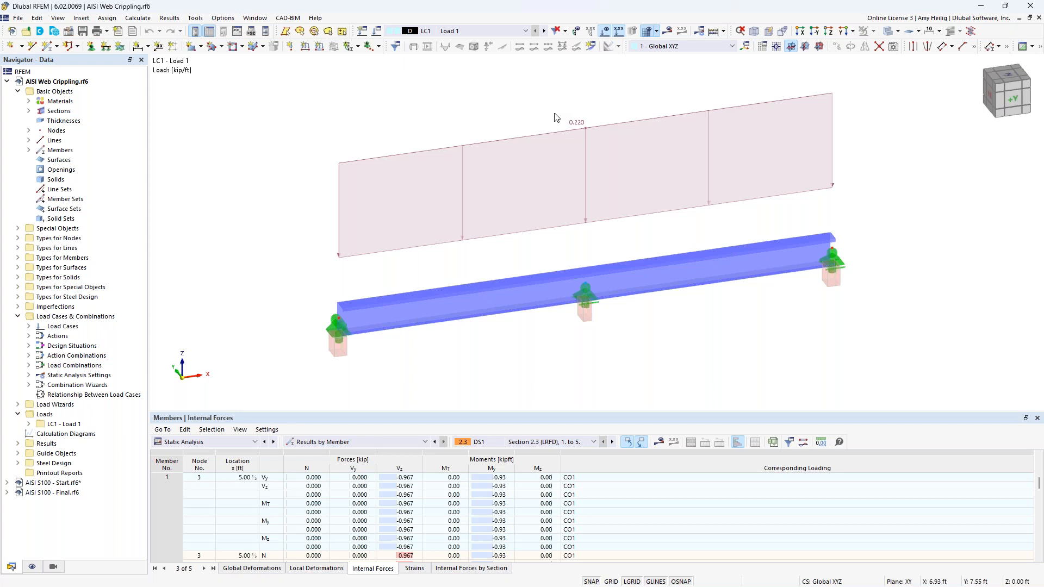
- Open member 1 of the AISI Web Crippling model for editing and show its design supports and deflection settings
{"action": "left_click", "coordinate": [515, 299]}
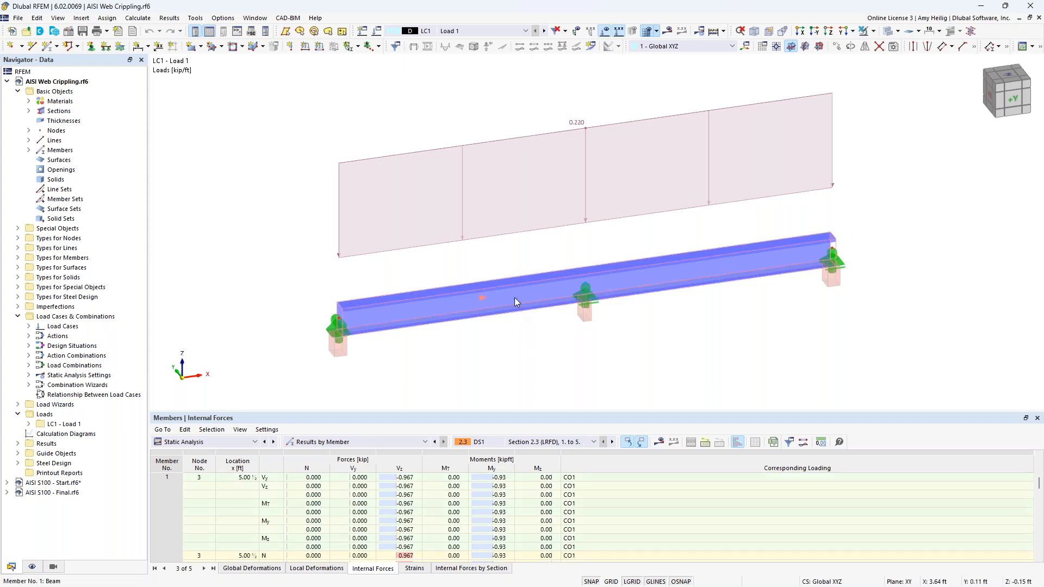
{"action": "double_click", "coordinate": [514, 298]}
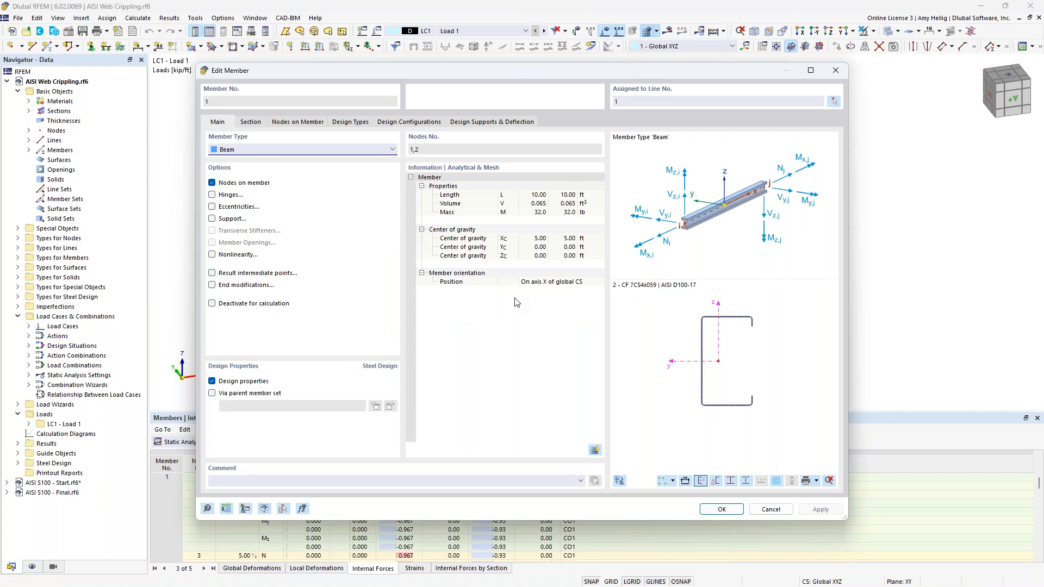
{"action": "left_click", "coordinate": [485, 125]}
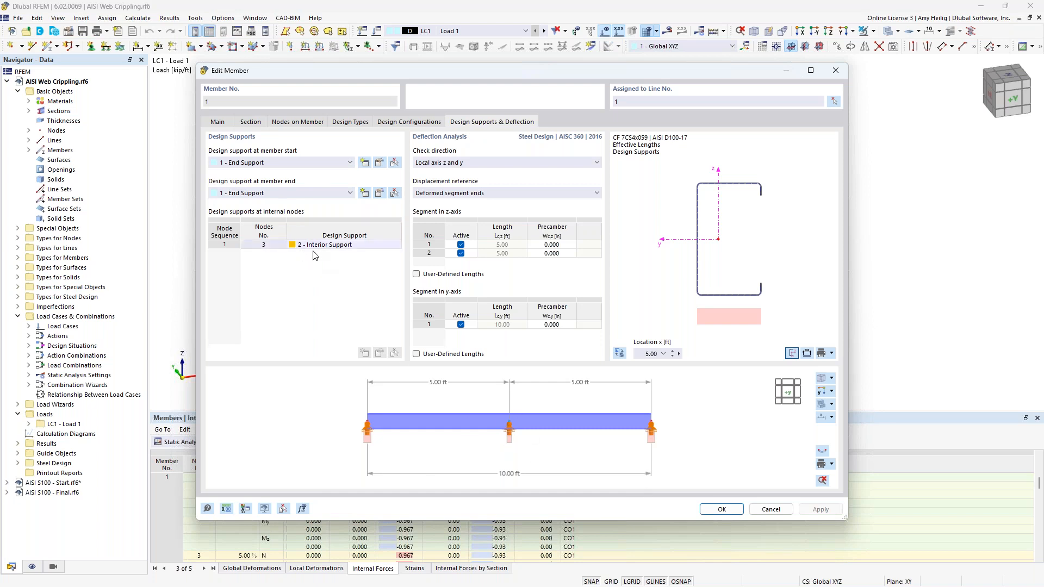
- Examine the type, width and fastening settings of the End Support and Interior Support definitions, then close them without changes
{"action": "left_click", "coordinate": [379, 163]}
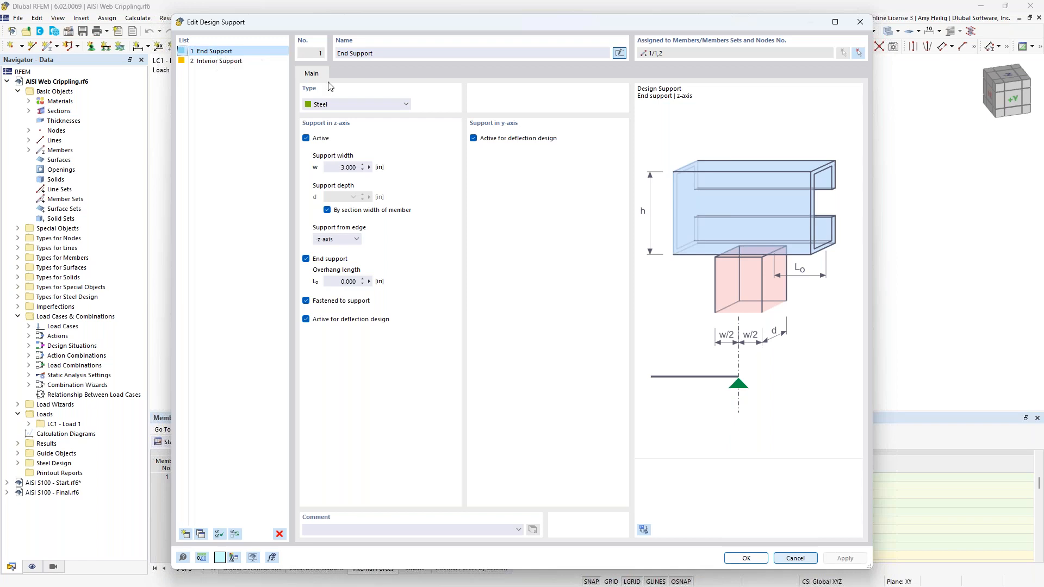
{"action": "left_click", "coordinate": [378, 105]}
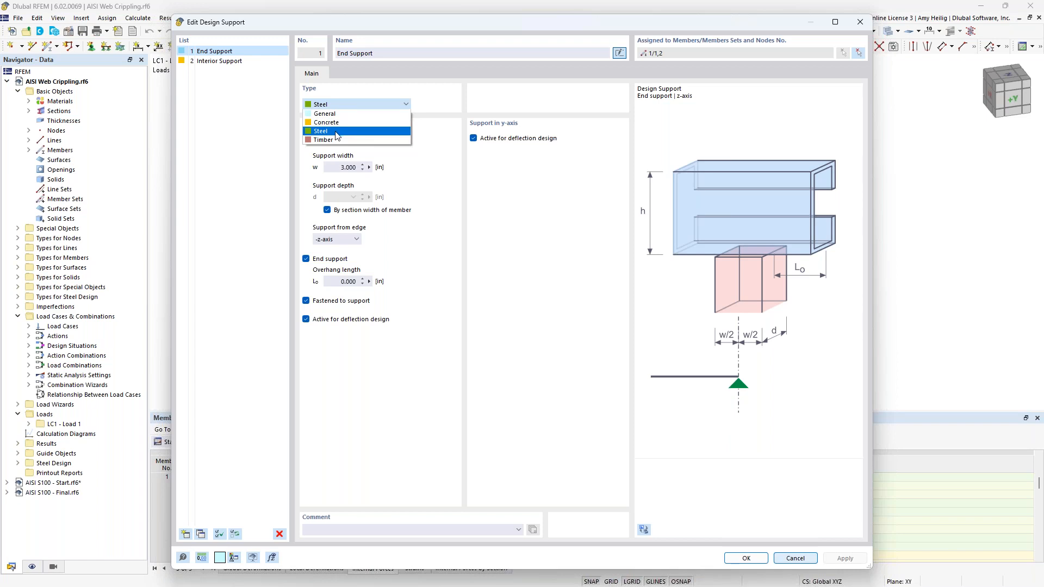
{"action": "left_click", "coordinate": [435, 175]}
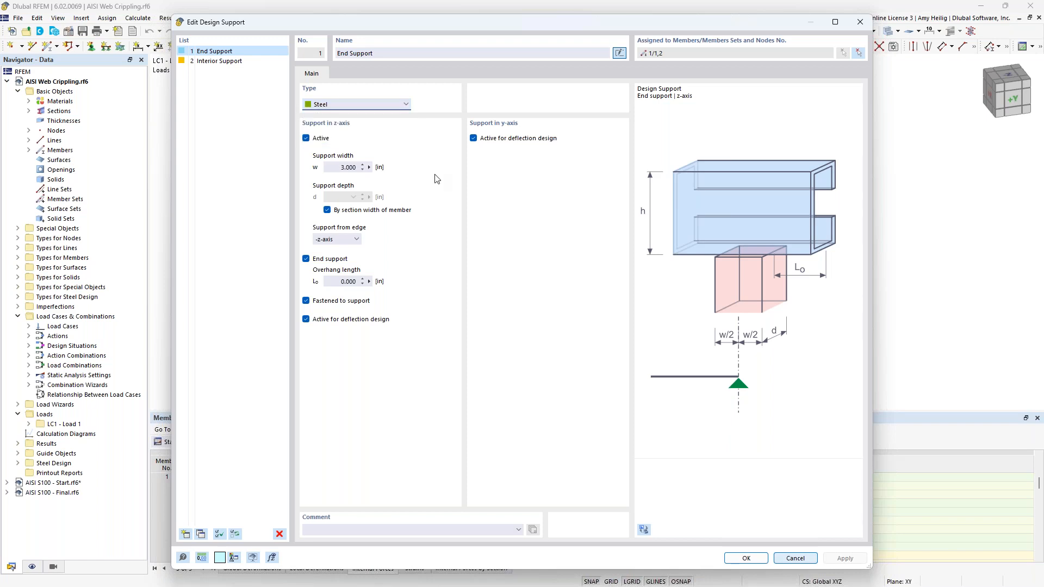
{"action": "left_click", "coordinate": [338, 168]}
{"action": "left_click", "coordinate": [239, 62]}
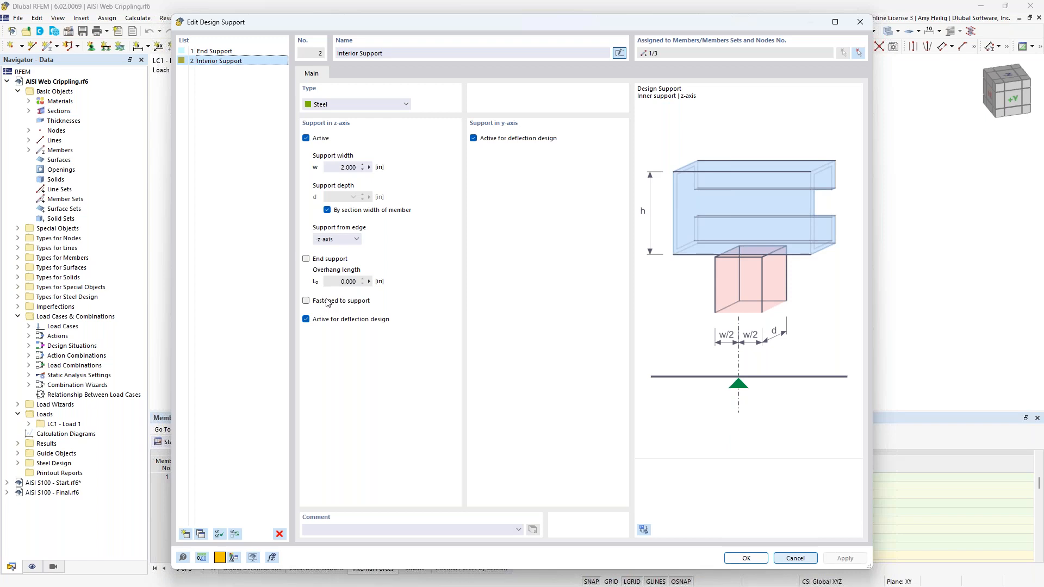
{"action": "left_click", "coordinate": [796, 559]}
- View the design supports available for the member start, keep End Support, and cancel the member editing
{"action": "left_click", "coordinate": [296, 162]}
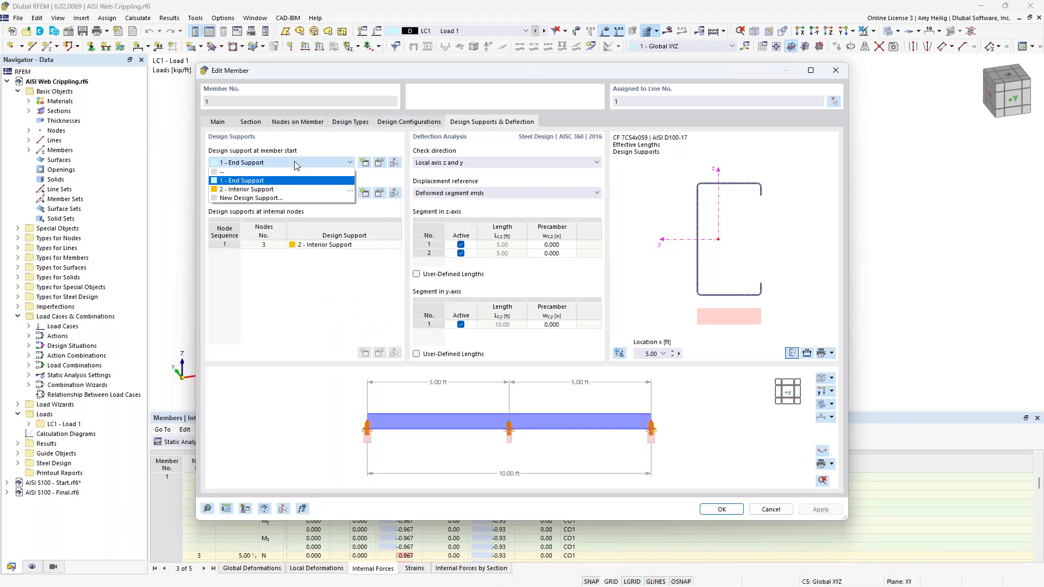
{"action": "left_click", "coordinate": [313, 150]}
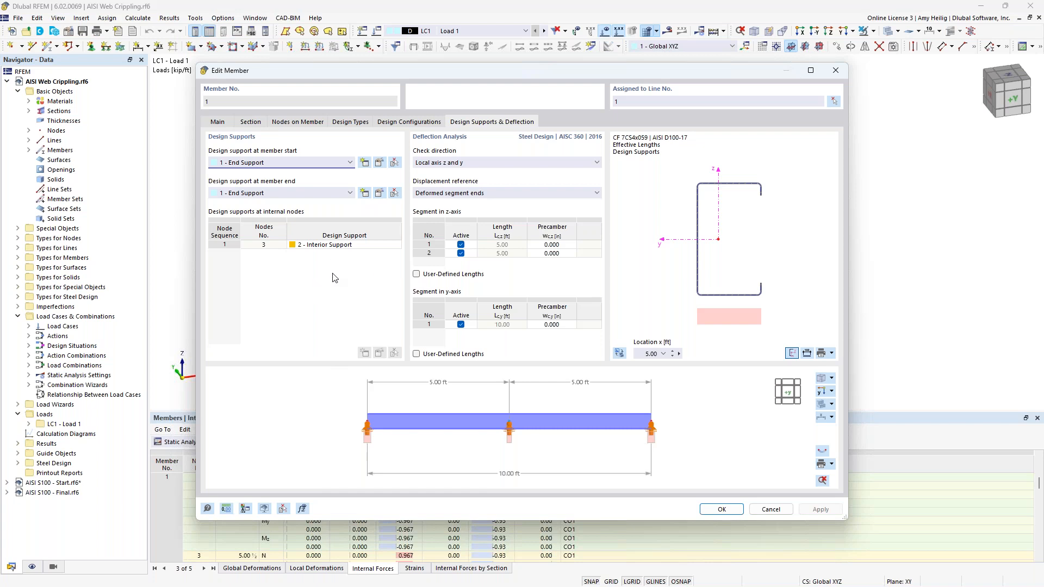
{"action": "left_click", "coordinate": [771, 510]}
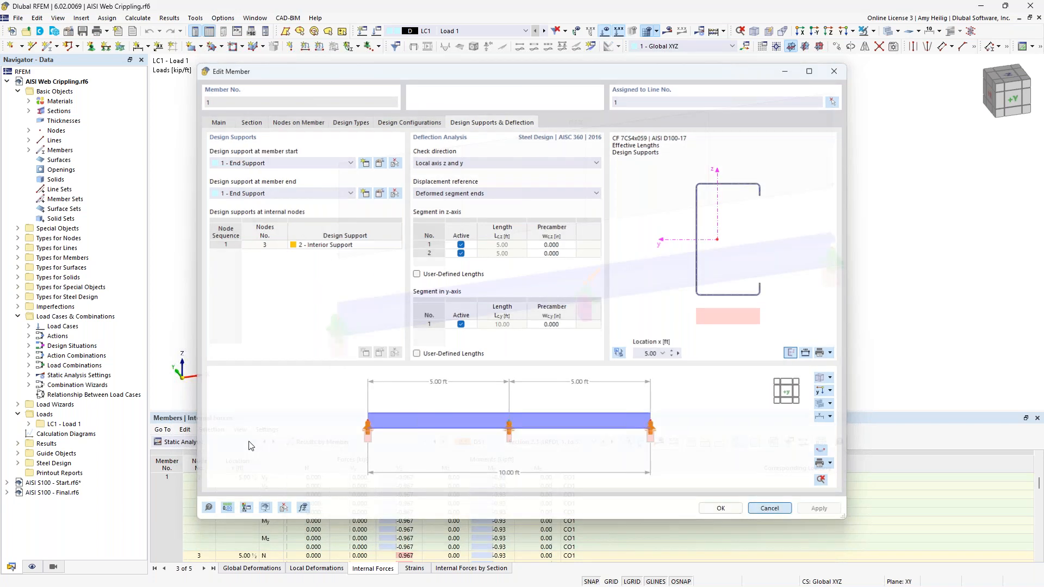
- Show the Steel Design ratios on members by section in an enlarged results table
{"action": "left_click", "coordinate": [239, 442]}
{"action": "left_click", "coordinate": [182, 512]}
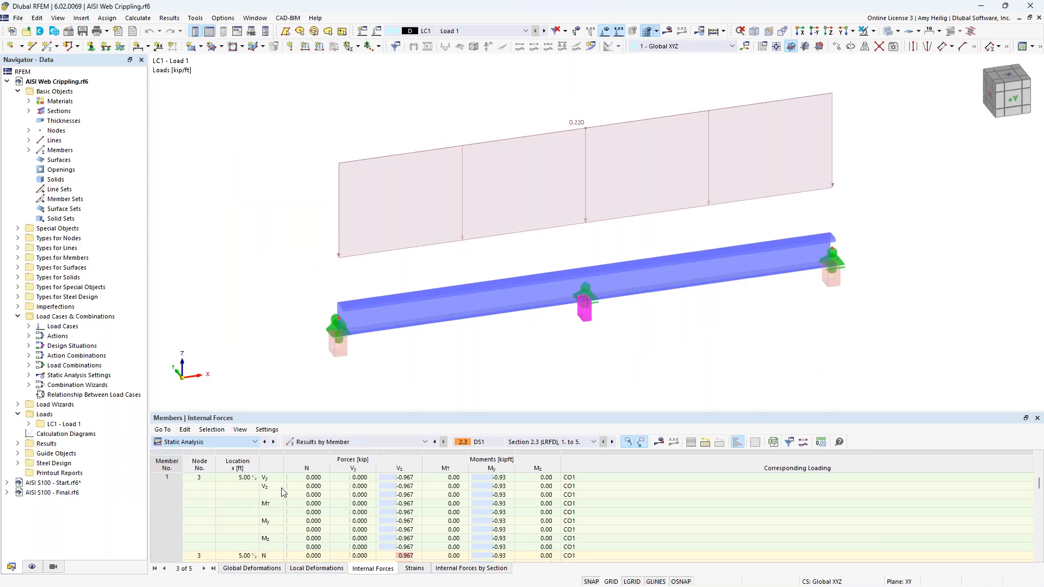
{"action": "left_click_drag", "start_coordinate": [395, 413], "coordinate": [397, 360]}
{"action": "middle_click_drag", "start_coordinate": [459, 336], "coordinate": [455, 286]}
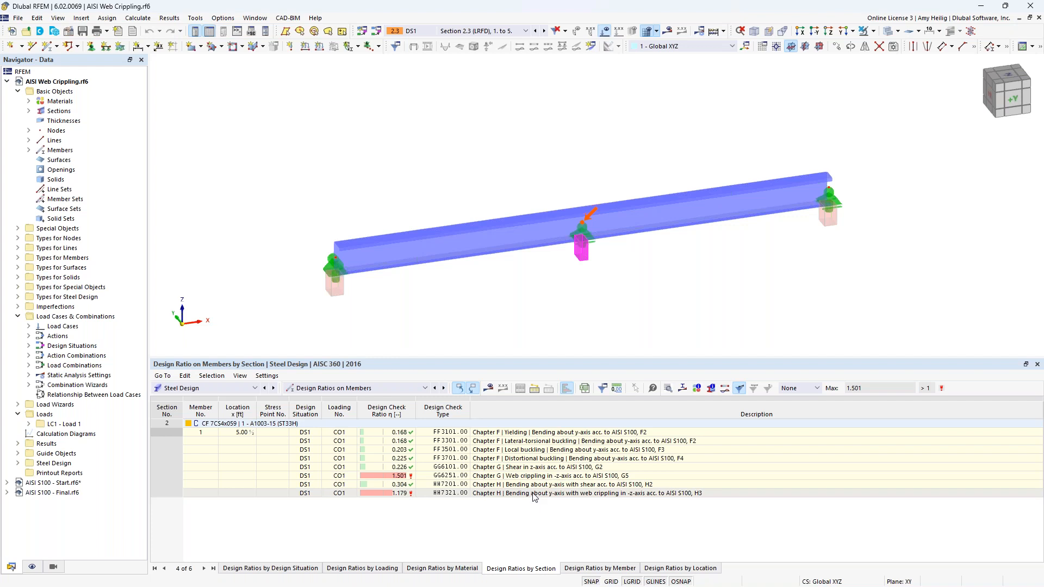
- Open the design check details for Chapter G web crippling in the -z-axis and read through the G5 calculation
{"action": "left_click", "coordinate": [541, 476]}
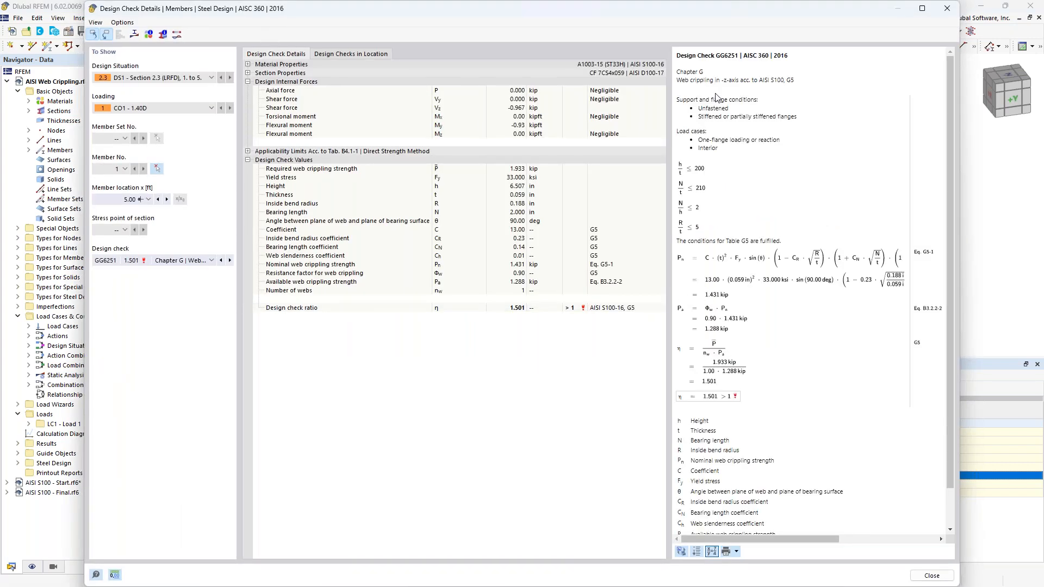
{"action": "scroll", "coordinate": [750, 158], "scroll_direction": "down", "scroll_amount": 1}
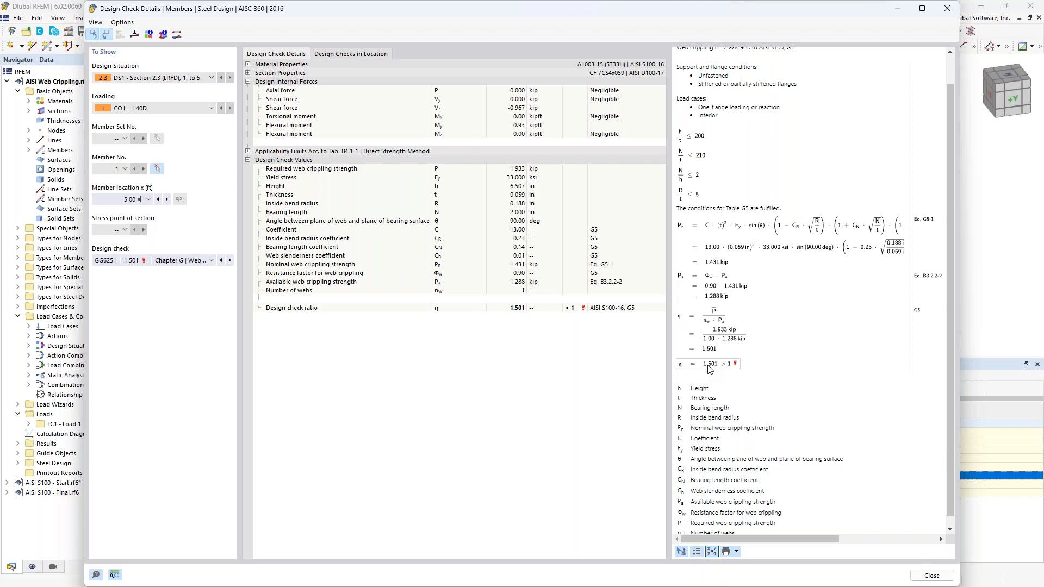
- Return to the PowerPoint slide show and advance to the Dlubal Software Information slide
{"action": "key", "text": "super+Tab"}
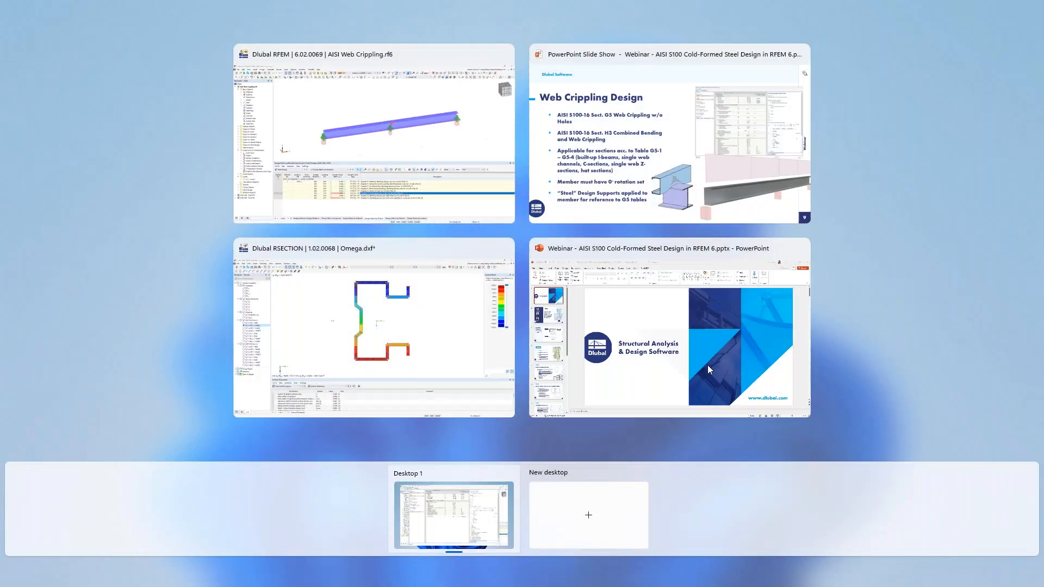
{"action": "left_click", "coordinate": [619, 143]}
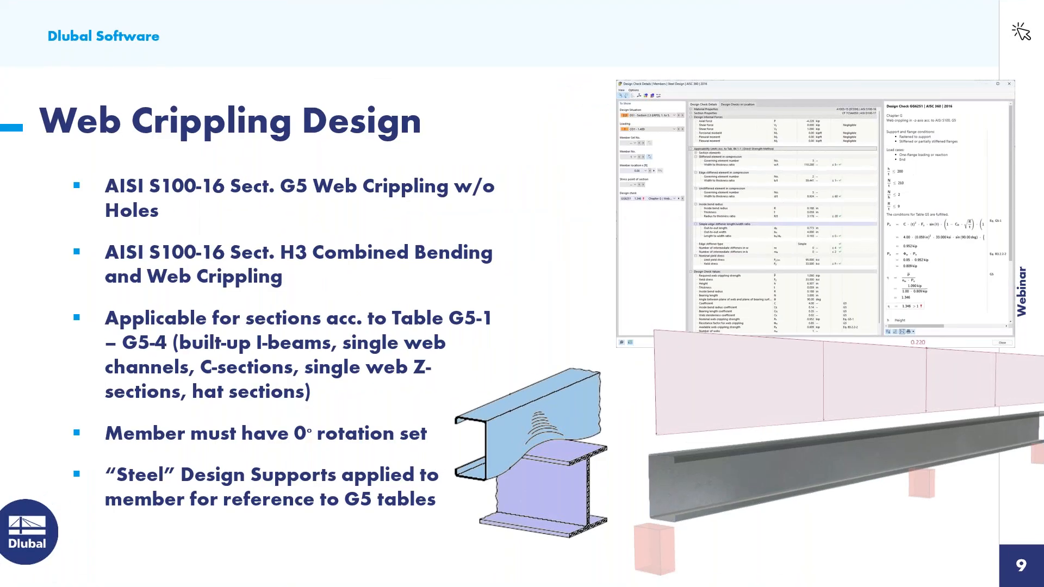
{"action": "key", "text": "Right"}
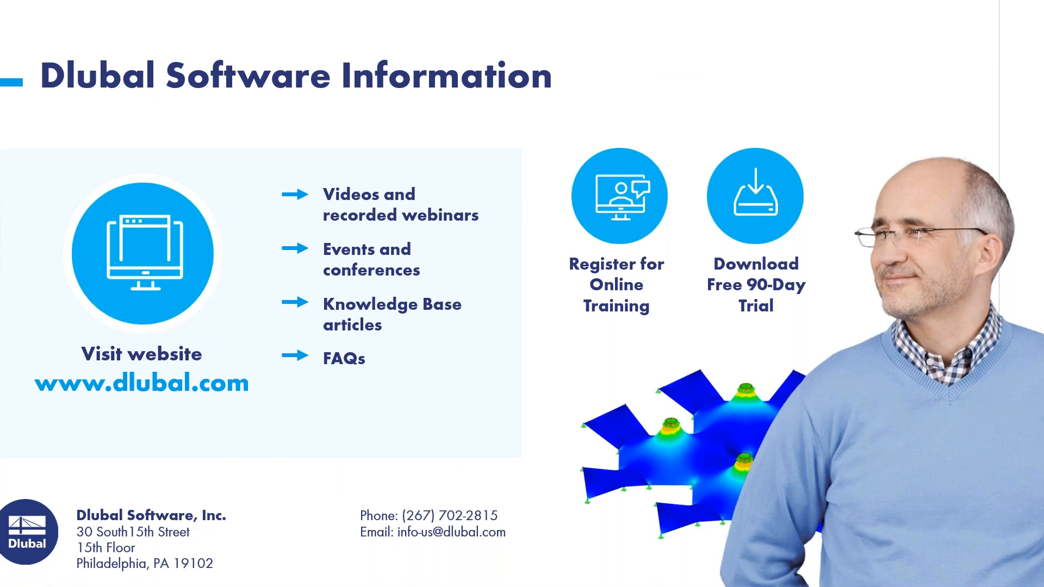